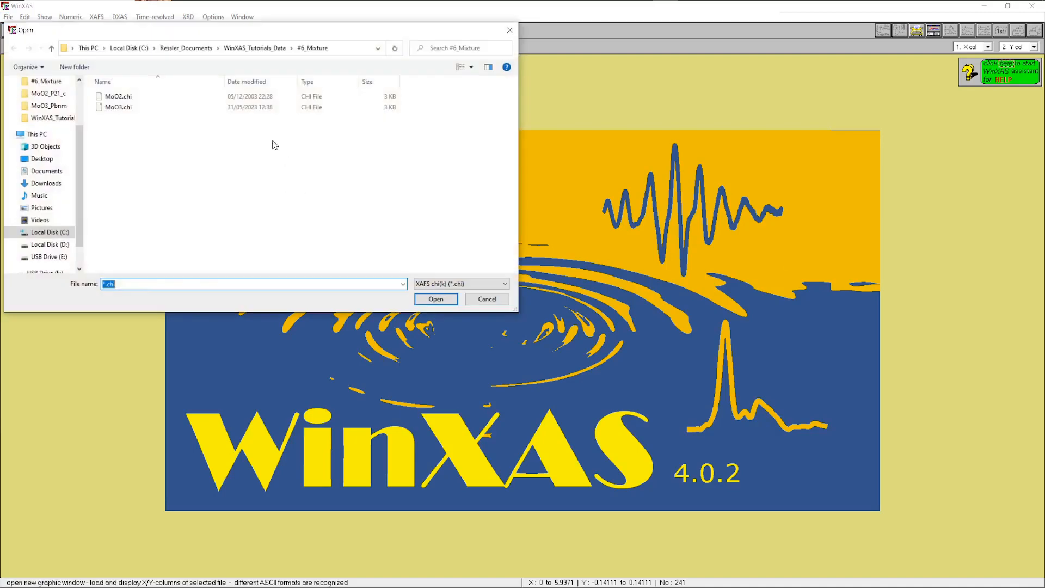
# Open the MoO2.chi spectrum from the #6_Mixture folder
pyautogui.click(130, 97)
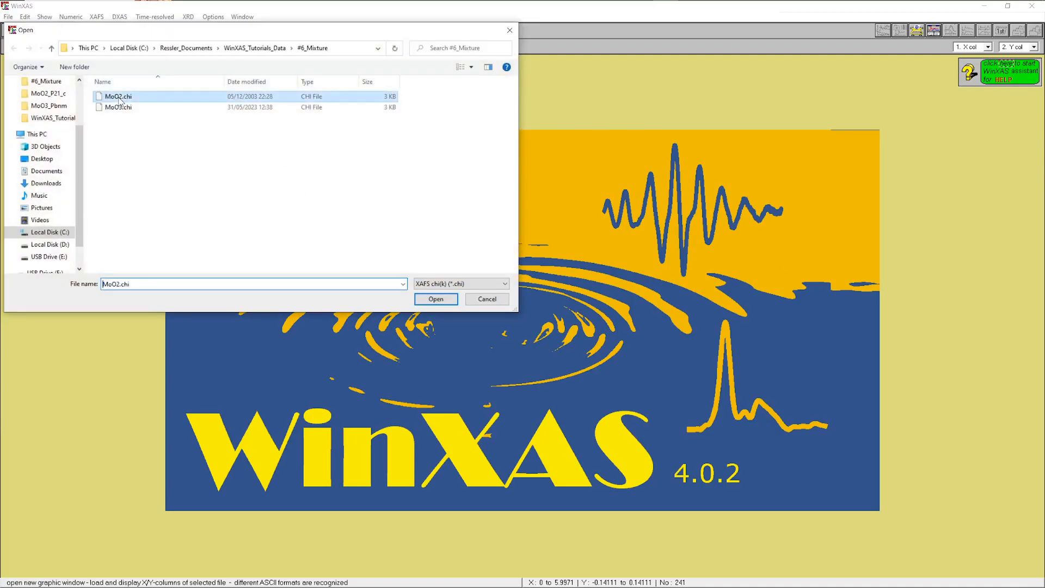
pyautogui.click(428, 299)
# Fourier transform the chi(k) spectrum with the Bessel window and k-weight 3
pyautogui.click(96, 16)
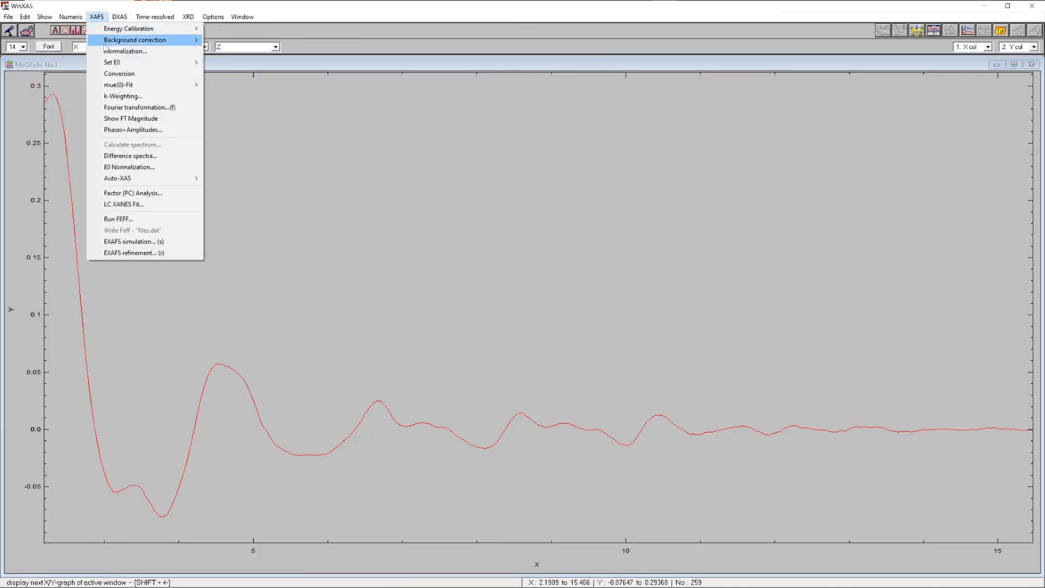
pyautogui.click(130, 108)
pyautogui.click(523, 379)
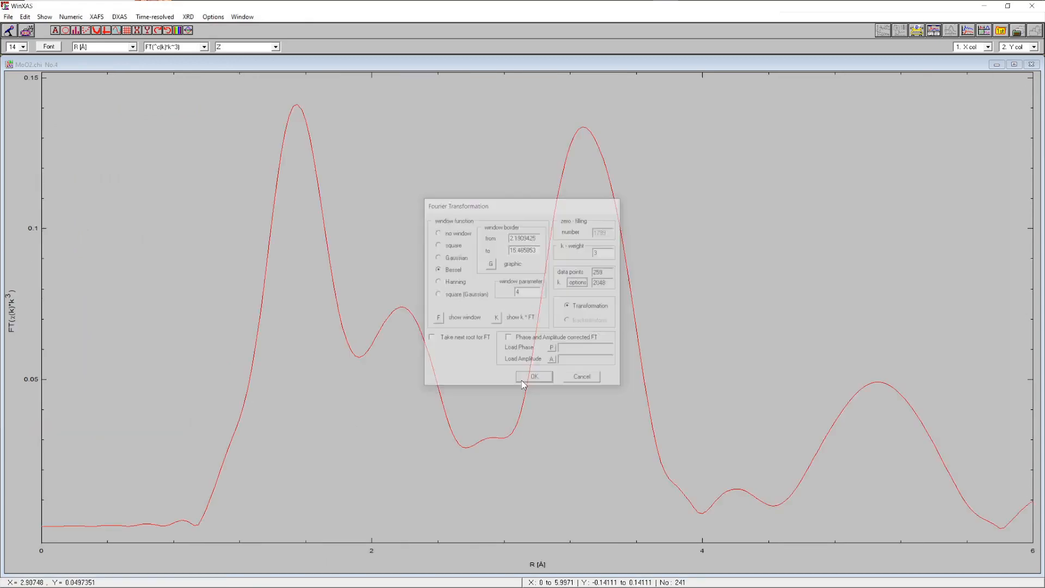
# Start an EXAFS simulation and load the Files.dat FEFF path list from the MoO2_P21_c folder
pyautogui.click(97, 16)
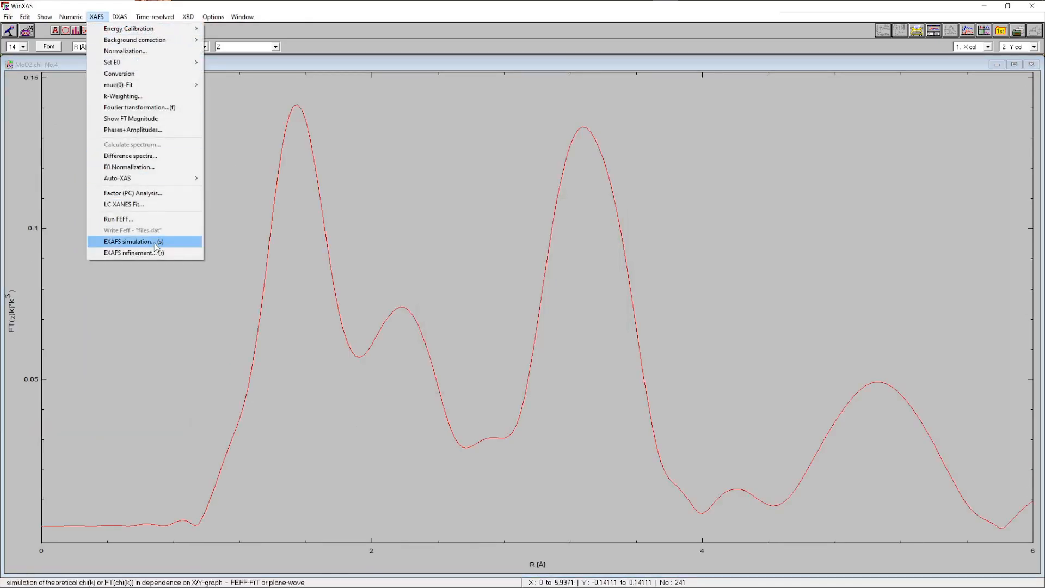
pyautogui.click(133, 241)
pyautogui.click(325, 175)
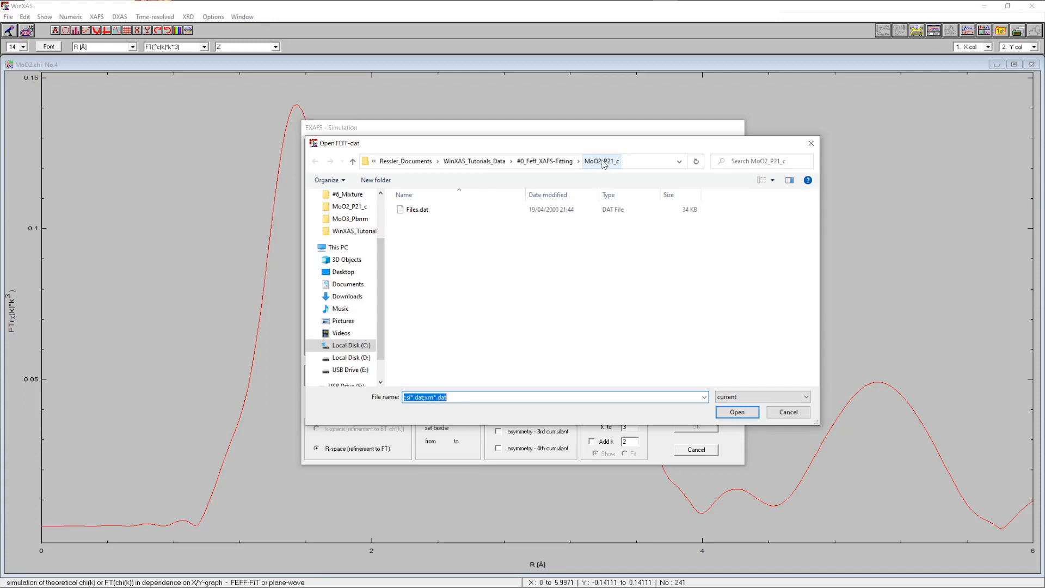
pyautogui.click(416, 211)
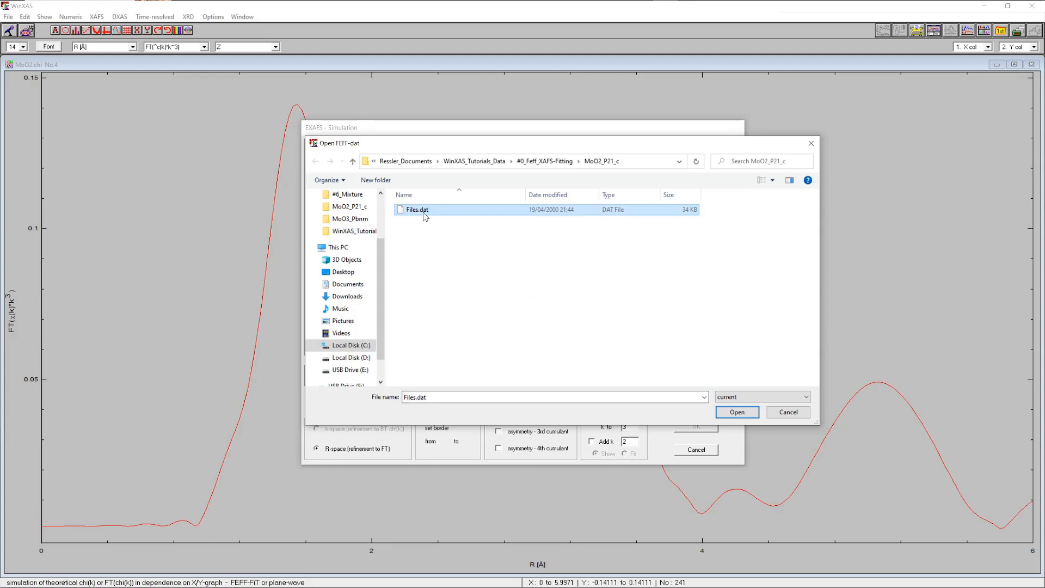
pyautogui.click(735, 413)
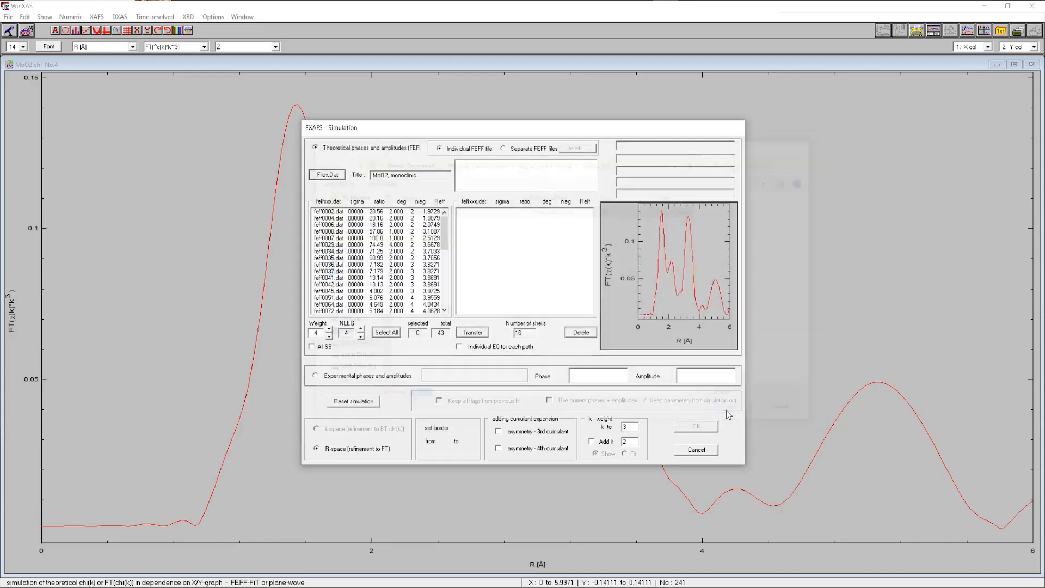
# Select the 16 paths from feff0002 to feff0072 and transfer them into the simulation
pyautogui.click(363, 212)
pyautogui.hotkey('shift', 'Down')
pyautogui.hotkey('shift', 'Down')
pyautogui.hotkey('shift', 'Down')
pyautogui.hotkey('shift', 'Down')
pyautogui.hotkey('shift', 'Down')
pyautogui.hotkey('shift', 'Down')
pyautogui.hotkey('shift', 'Down')
pyautogui.hotkey('shift', 'Down')
pyautogui.hotkey('shift', 'Down')
pyautogui.hotkey('shift', 'Down')
pyautogui.hotkey('shift', 'Down')
pyautogui.hotkey('shift', 'Down')
pyautogui.hotkey('shift', 'Down')
pyautogui.hotkey('shift', 'Down')
pyautogui.hotkey('shift', 'Down')
pyautogui.hotkey('shift', 'Down')
pyautogui.hotkey('shift', 'Down')
pyautogui.hotkey('shift', 'Down')
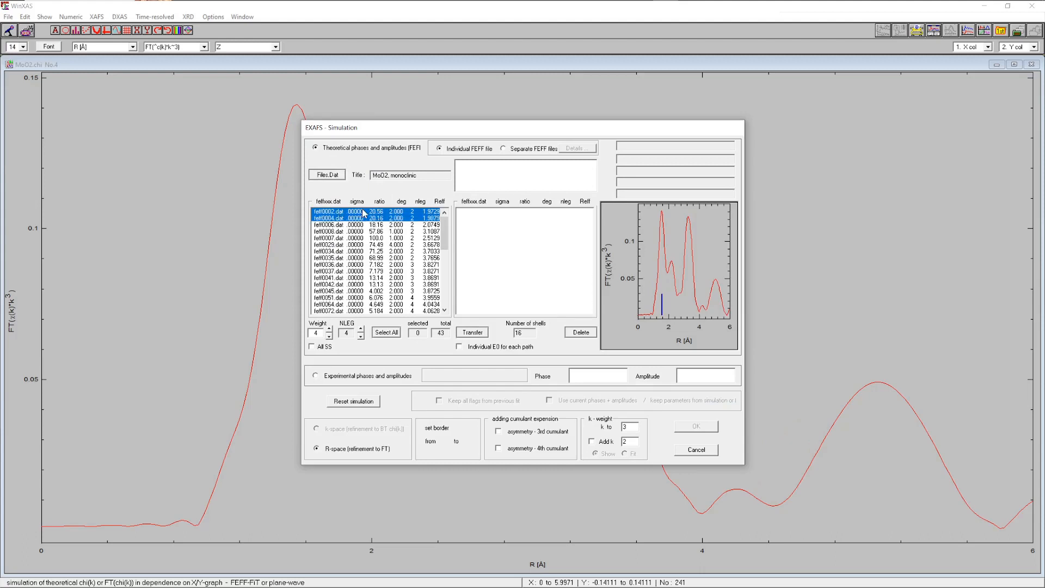
pyautogui.hotkey('shift', 'Up')
pyautogui.hotkey('shift', 'Up')
pyautogui.hotkey('shift', 'Up')
pyautogui.hotkey('shift', 'Up')
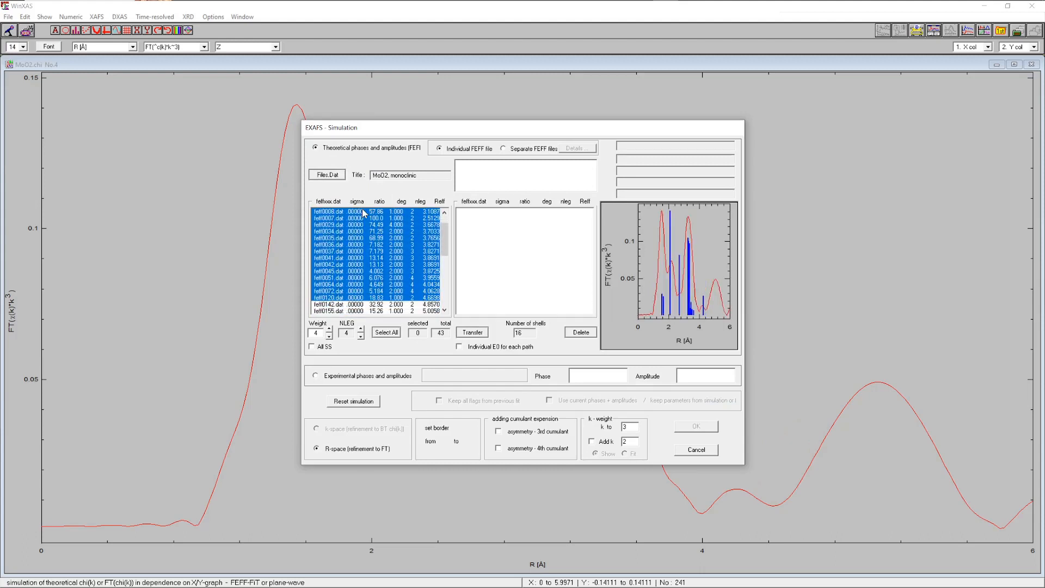
pyautogui.hotkey('shift', 'Down')
pyautogui.hotkey('shift', 'Down')
pyautogui.hotkey('shift', 'Up')
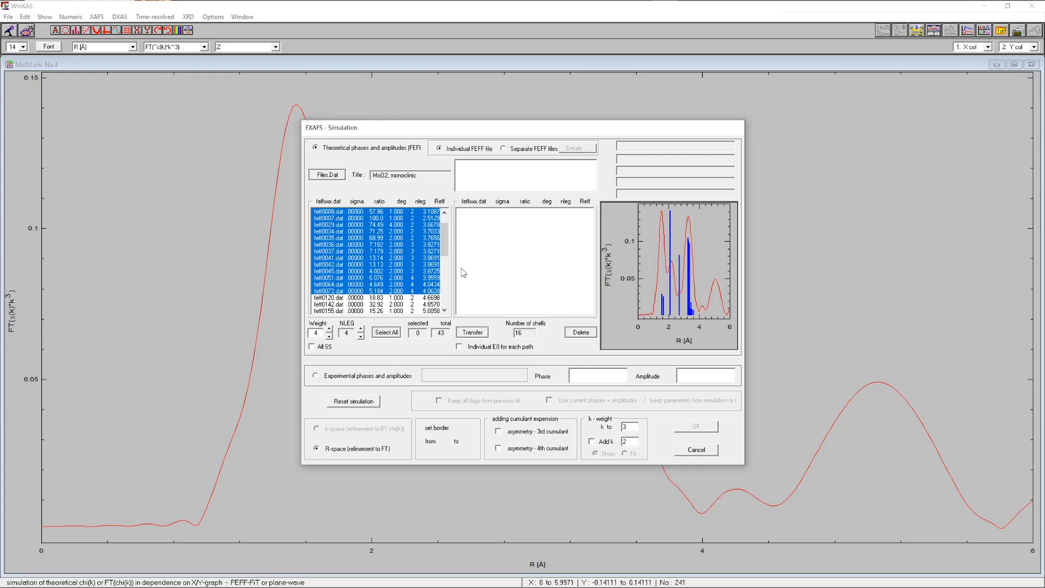
pyautogui.click(472, 332)
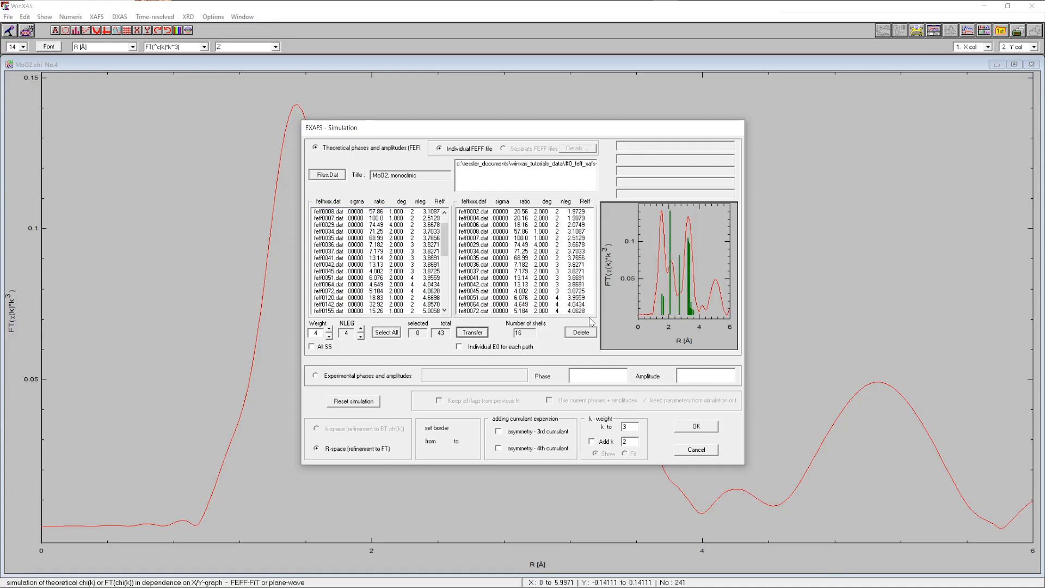
# Confirm the paths, compute Debye-model sigma² values for all shells, and run the simulation
pyautogui.click(696, 426)
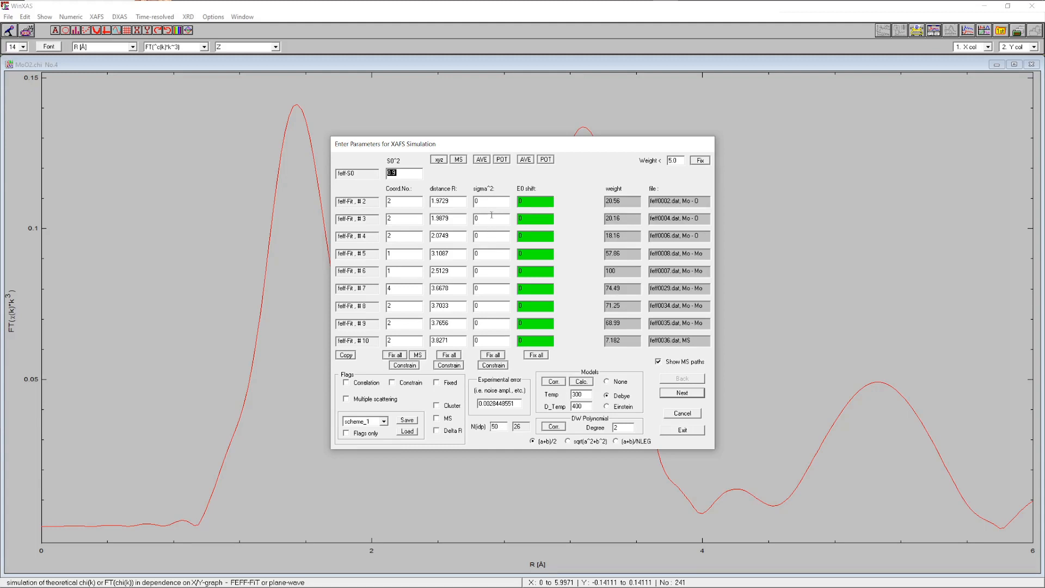
pyautogui.click(502, 160)
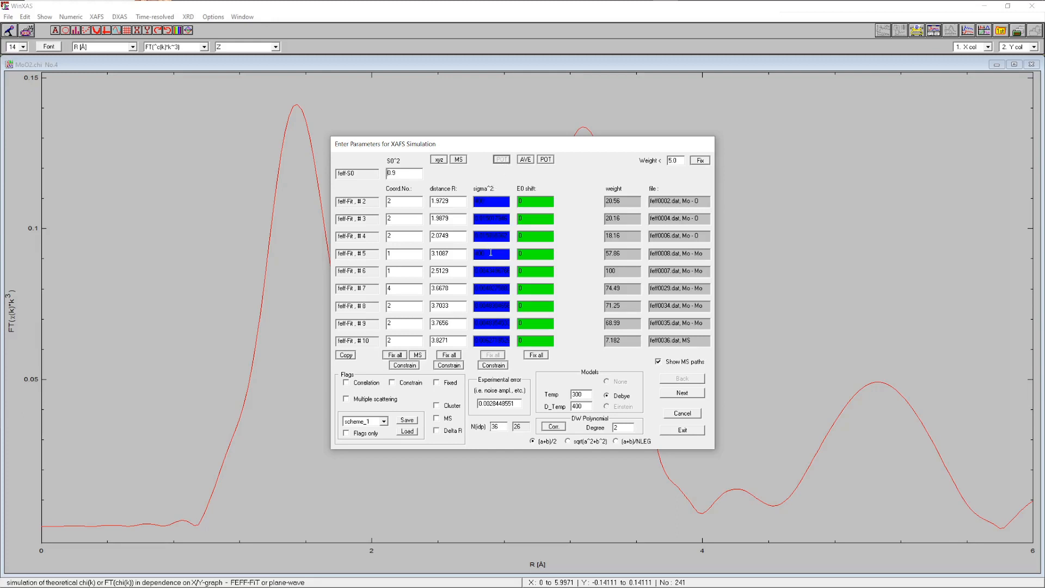
pyautogui.click(679, 431)
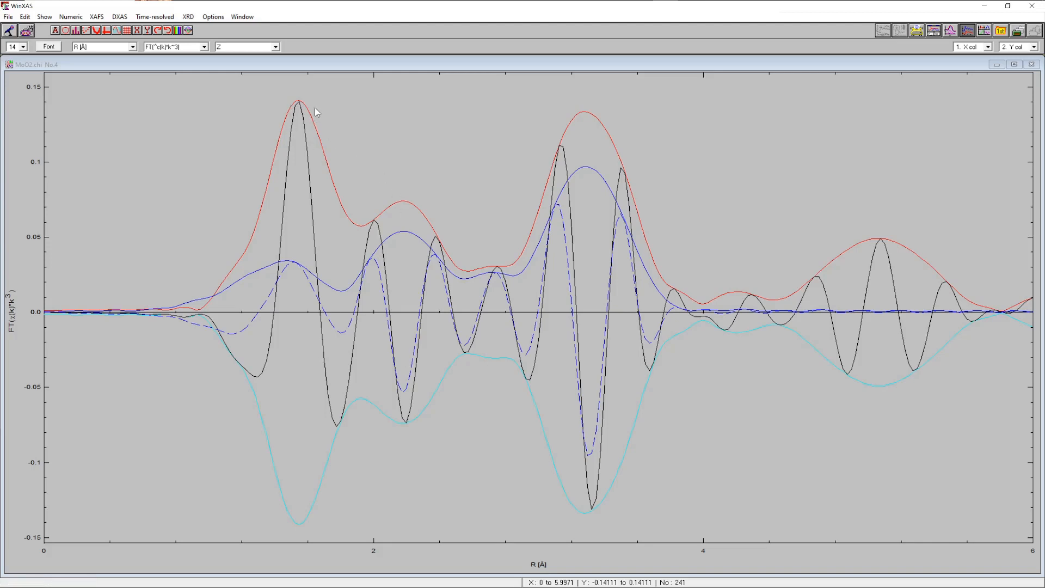
# Open the function parameters, step to the feff0002 path, and raise its sigma² to about 1671 with the slider
pyautogui.click(44, 17)
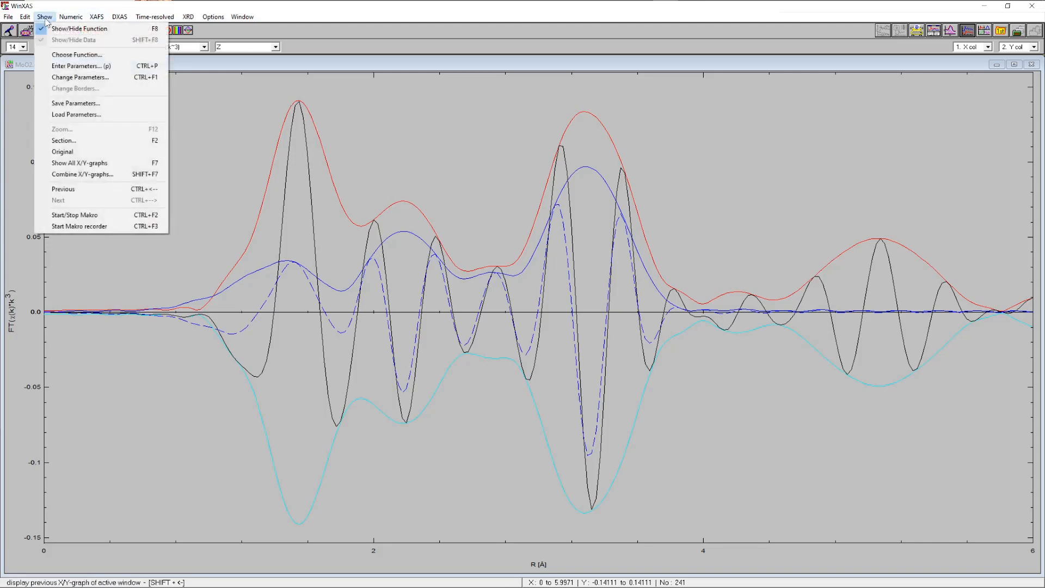
pyautogui.click(77, 82)
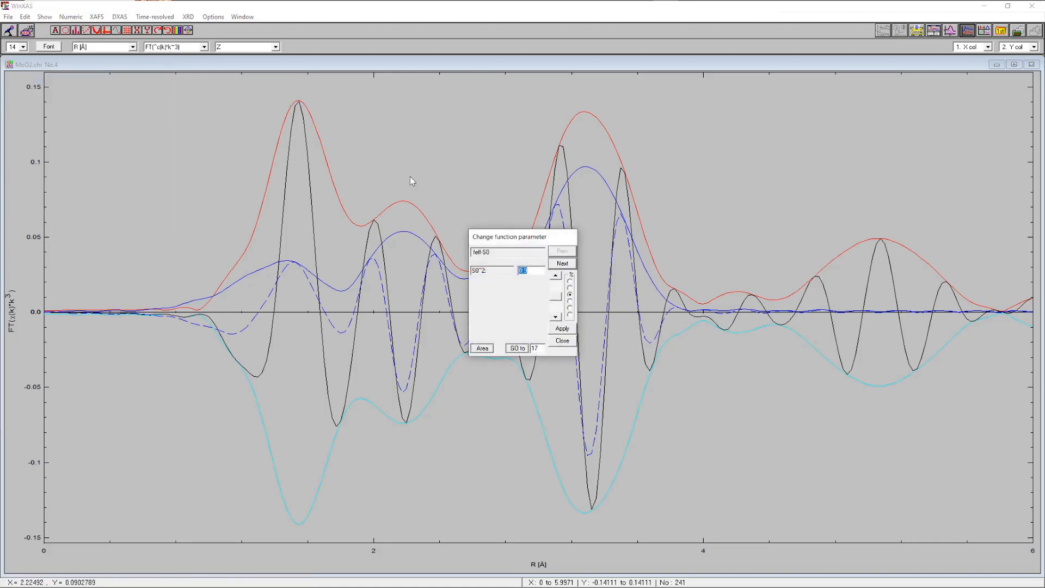
pyautogui.click(759, 157)
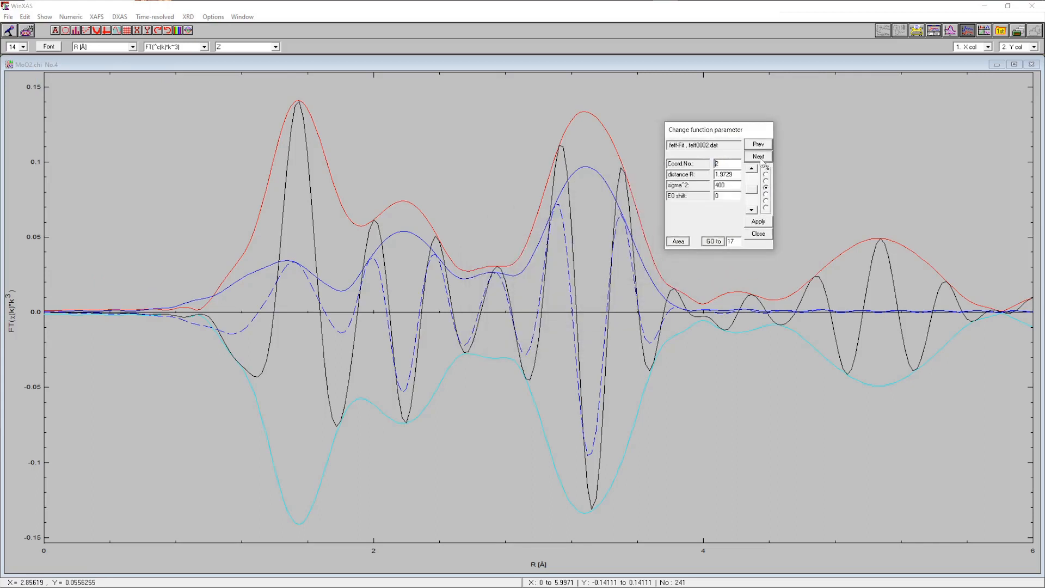
pyautogui.moveTo(754, 186); pyautogui.dragTo(754, 181)
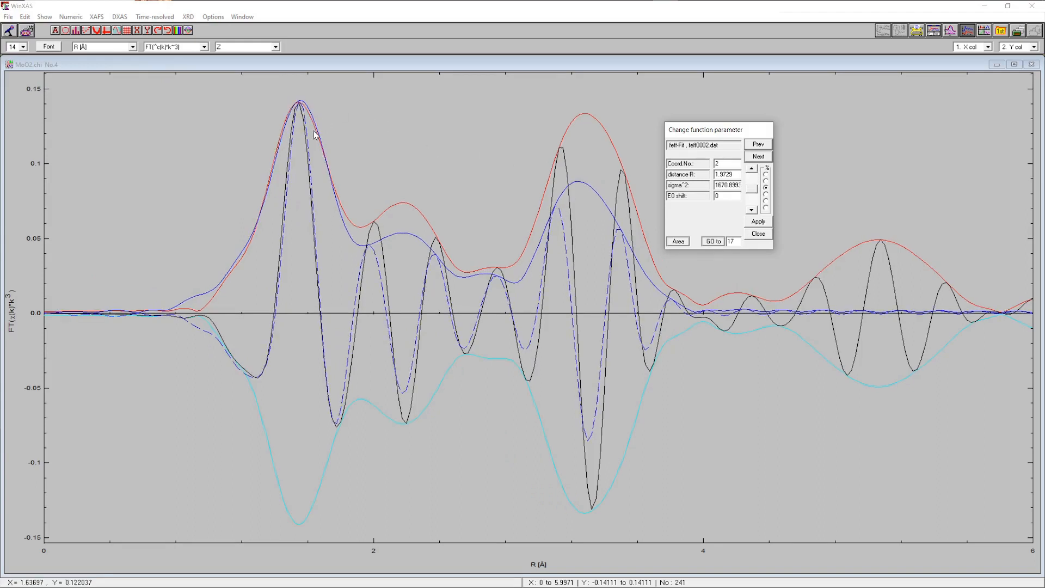
# Step to the feff0008 path, lower its sigma² to about 532.4 with the slider, and close the dialog
pyautogui.click(760, 157)
pyautogui.click(759, 157)
pyautogui.click(759, 156)
pyautogui.click(760, 157)
pyautogui.click(759, 157)
pyautogui.click(760, 157)
pyautogui.click(753, 180)
pyautogui.click(753, 180)
pyautogui.click(753, 179)
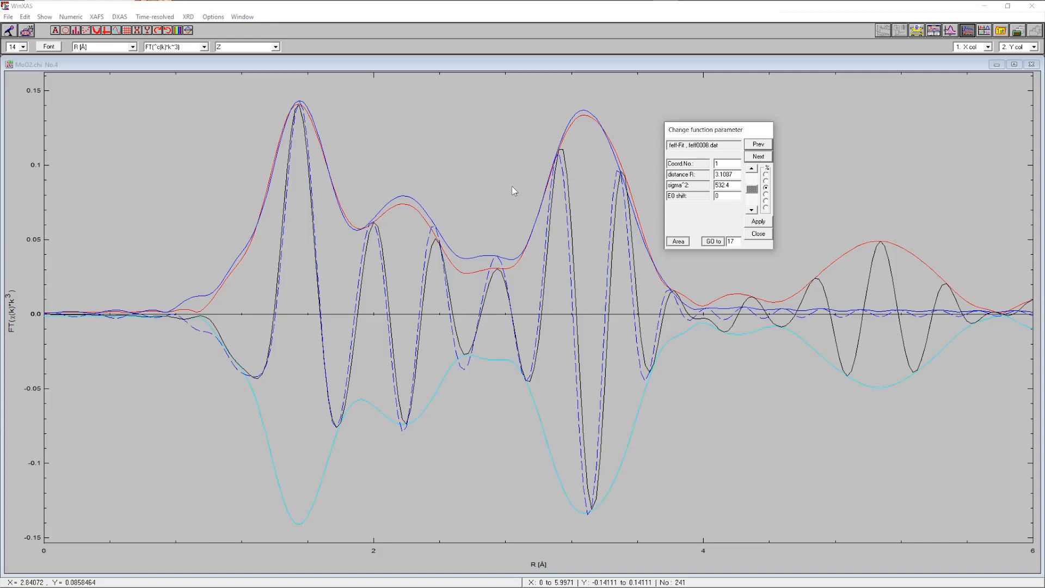
pyautogui.click(759, 234)
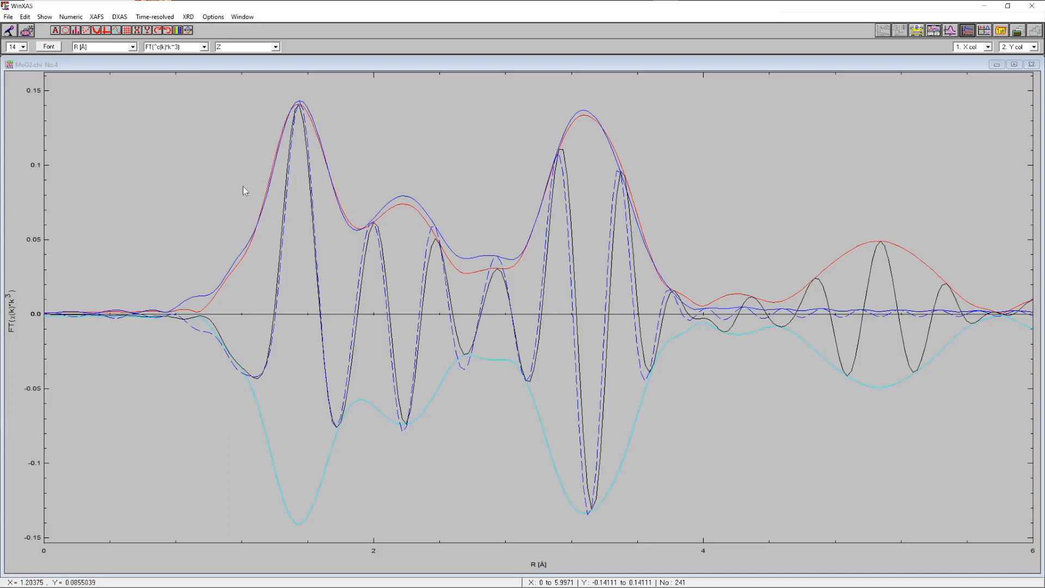
# Write the current FEFF paths to FILES_4.DAT with a 4.0 % filter
pyautogui.click(96, 17)
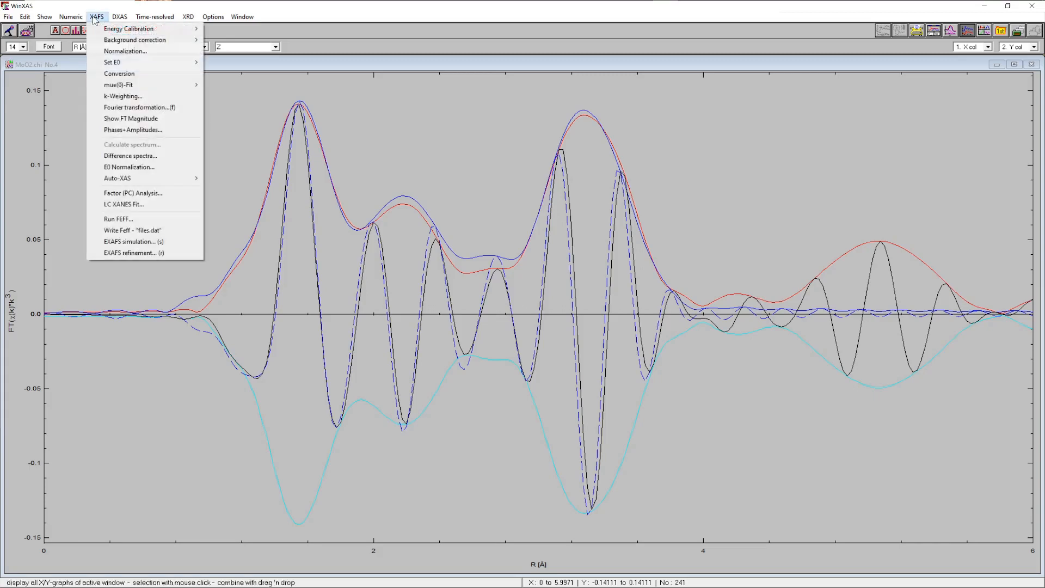
pyautogui.click(147, 232)
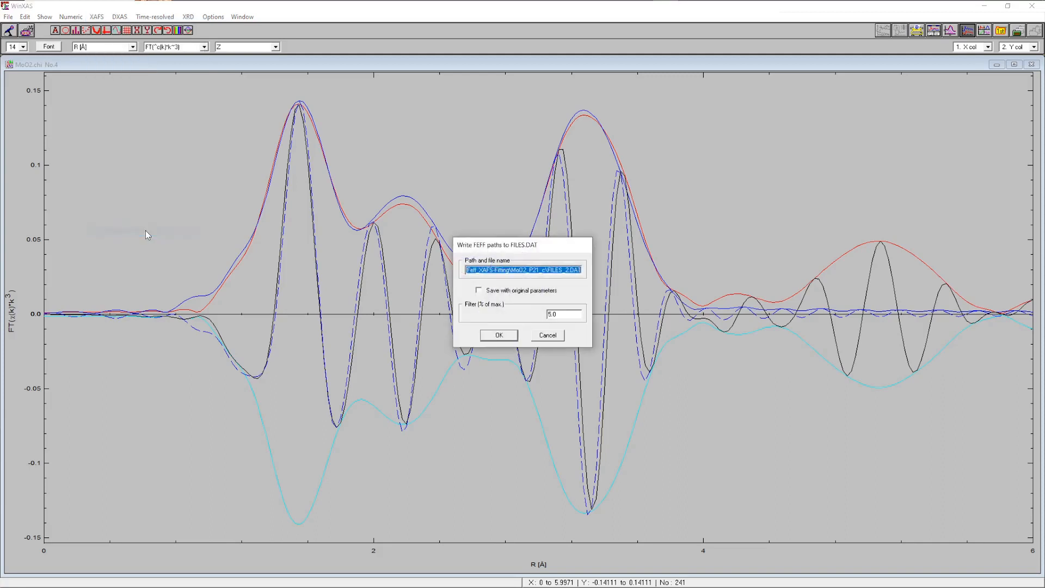
pyautogui.press('Right')
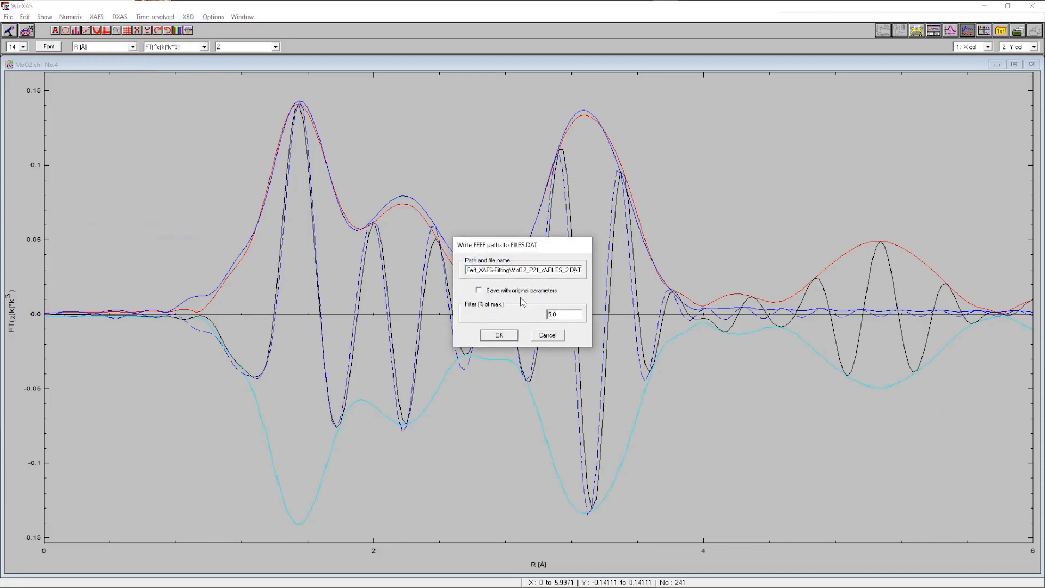
pyautogui.press('Left')
pyautogui.press('Left')
pyautogui.press('Left')
pyautogui.press('Left')
pyautogui.press('BackSpace')
pyautogui.write('4')
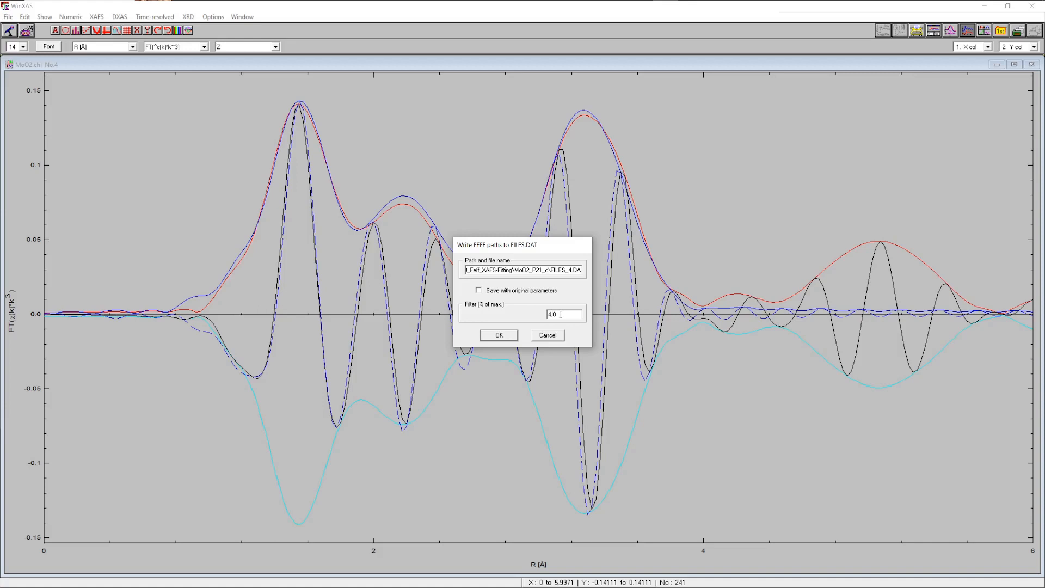
pyautogui.click(496, 335)
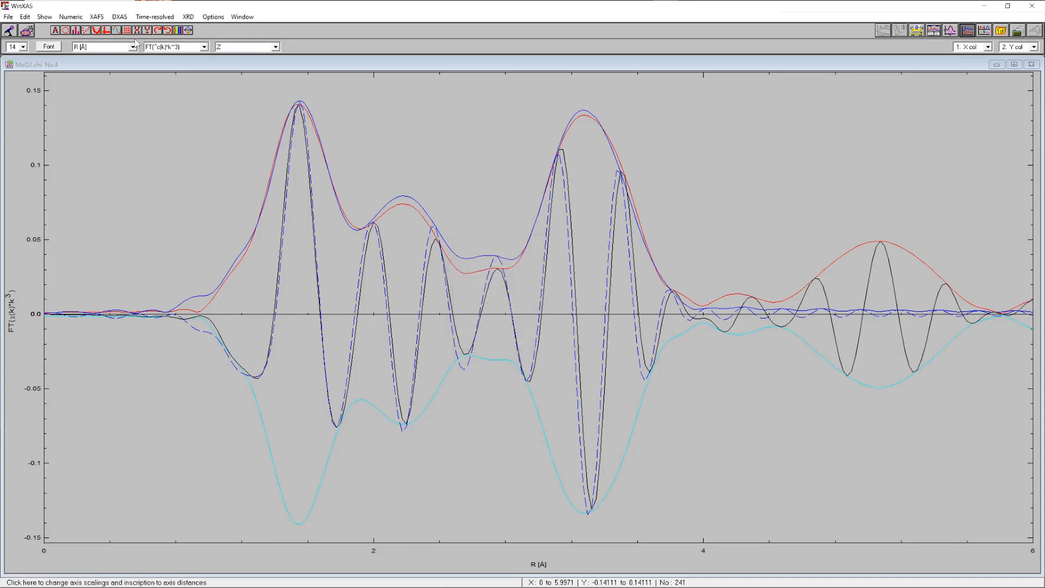
# Reopen the EXAFS simulation, reset it, and load the FILES_4.DAT path list
pyautogui.click(96, 17)
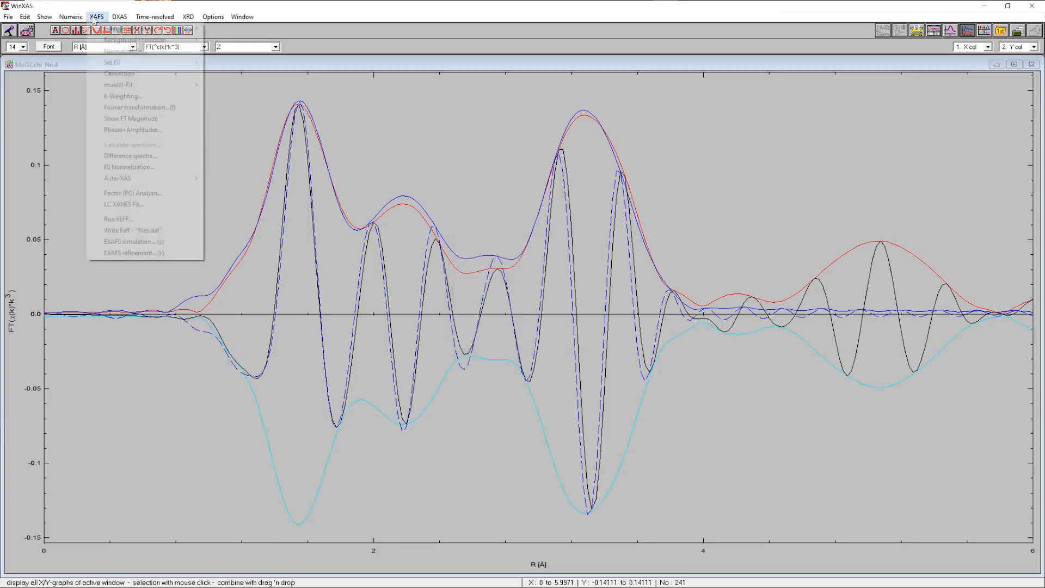
pyautogui.click(140, 241)
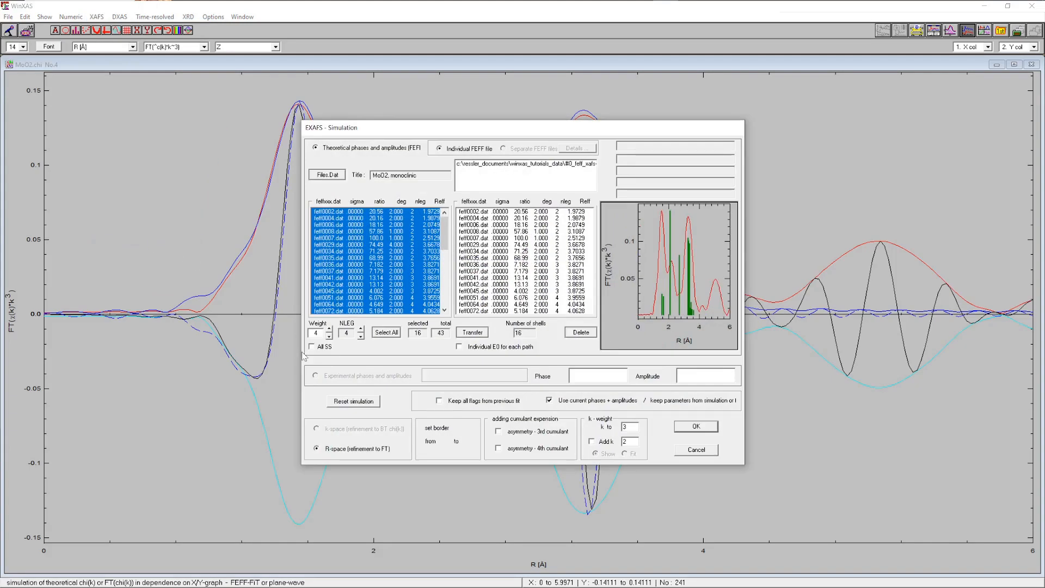
pyautogui.click(354, 401)
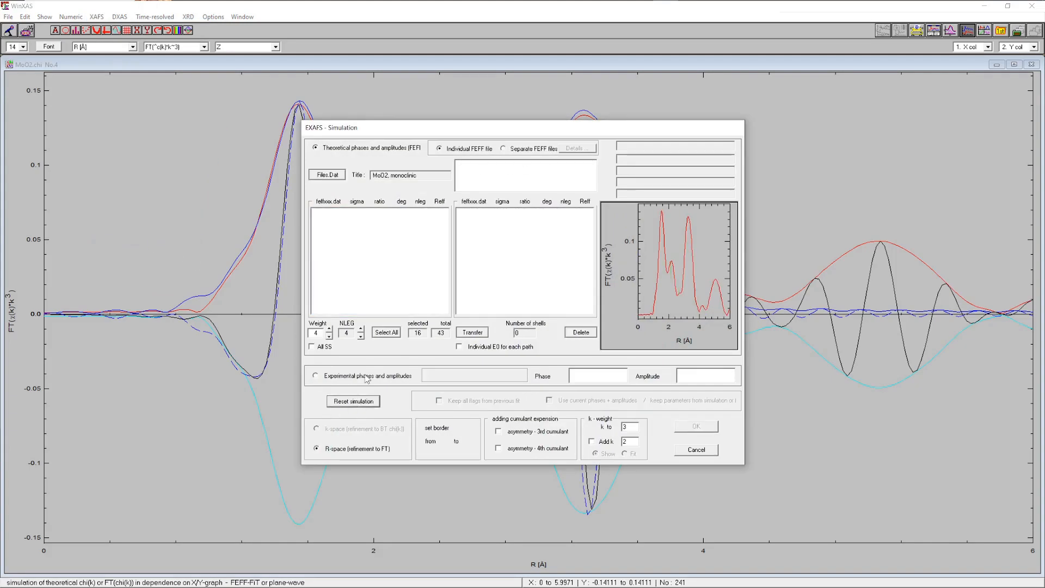
pyautogui.click(327, 174)
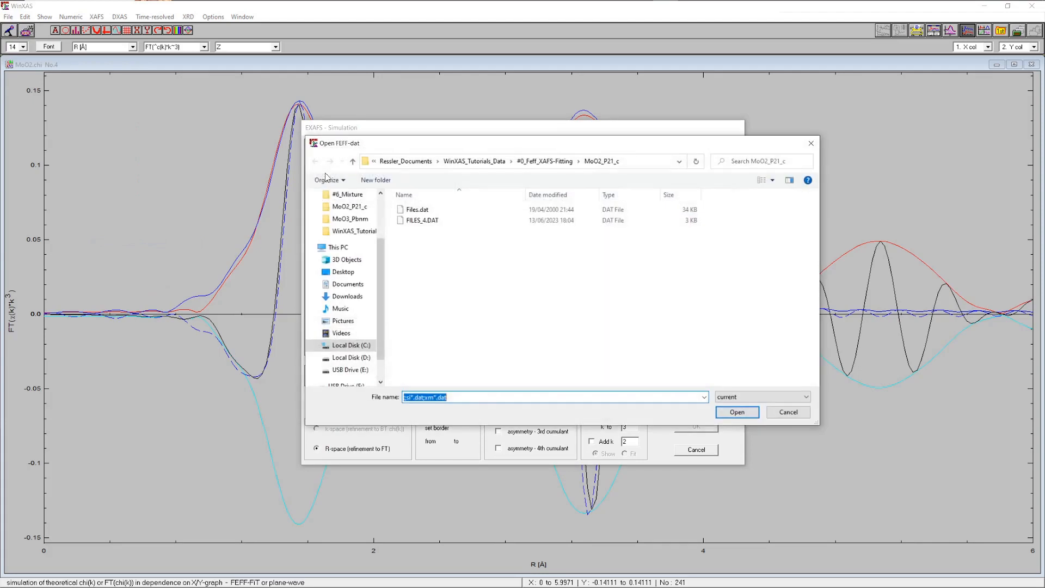
pyautogui.click(433, 222)
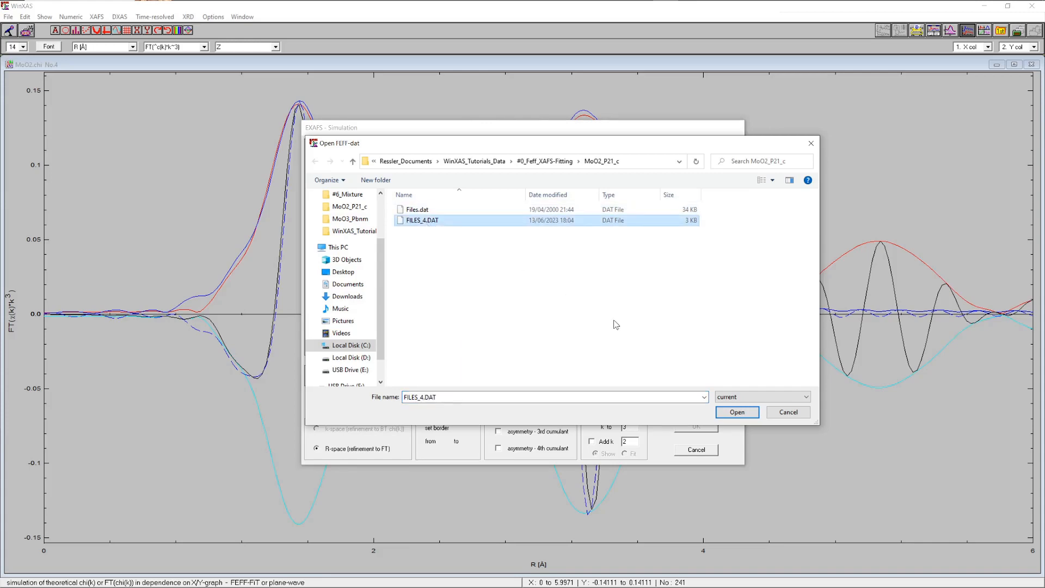
pyautogui.click(737, 413)
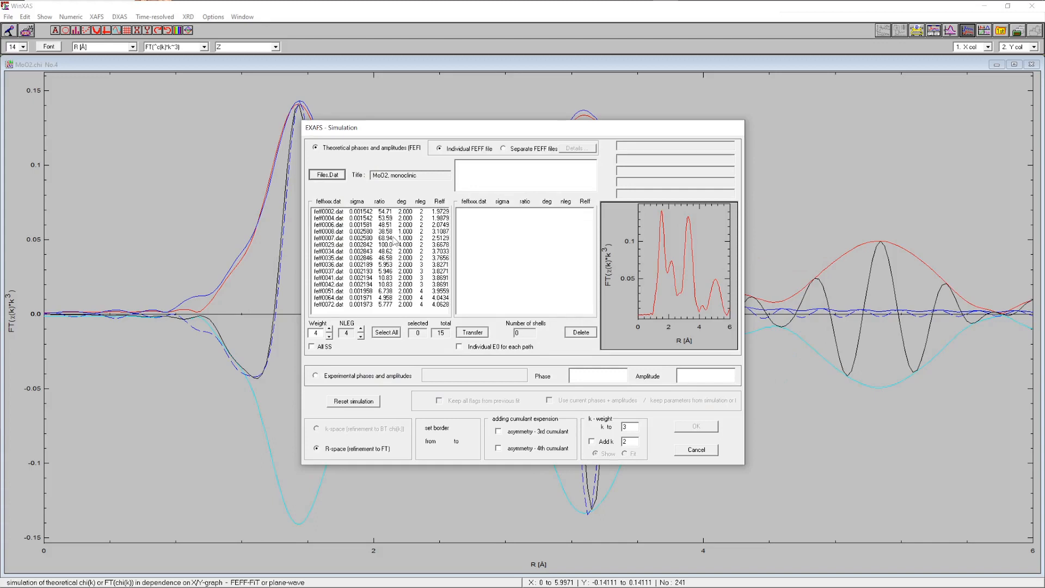
# Select all 15 paths, transfer them, and run the simulation with the stored parameters
pyautogui.click(390, 335)
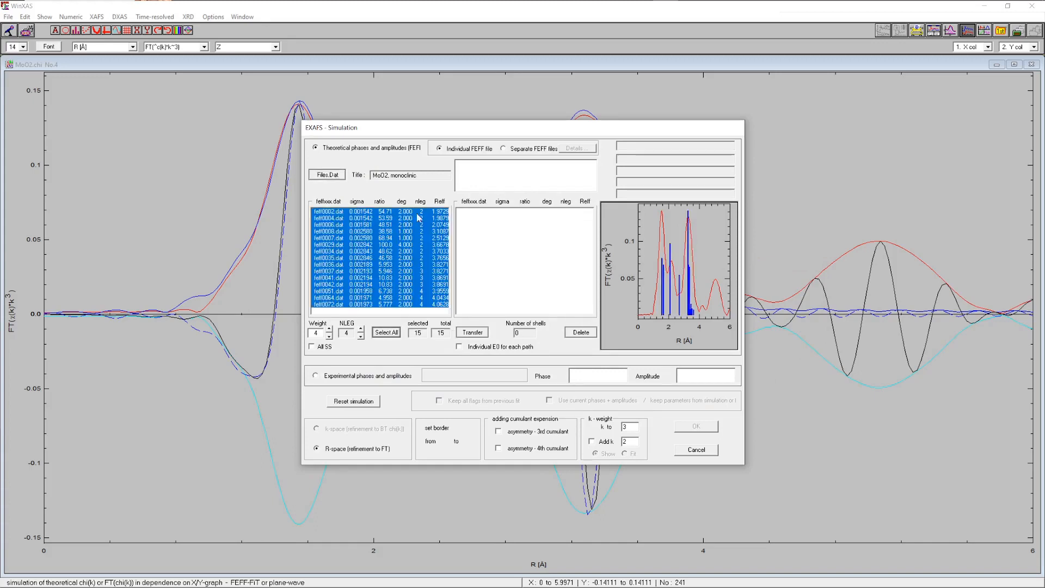
pyautogui.click(477, 334)
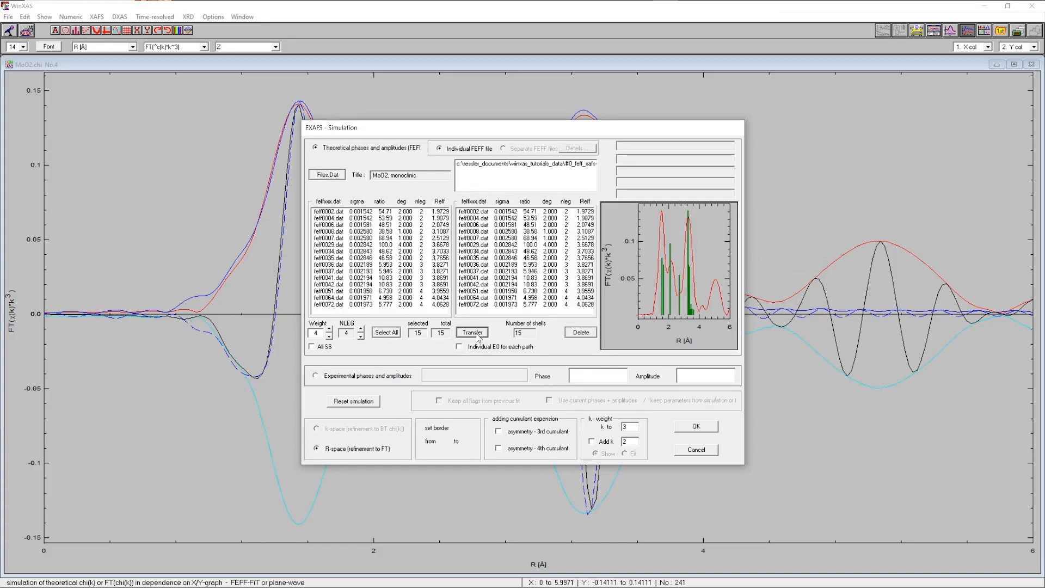
pyautogui.click(696, 427)
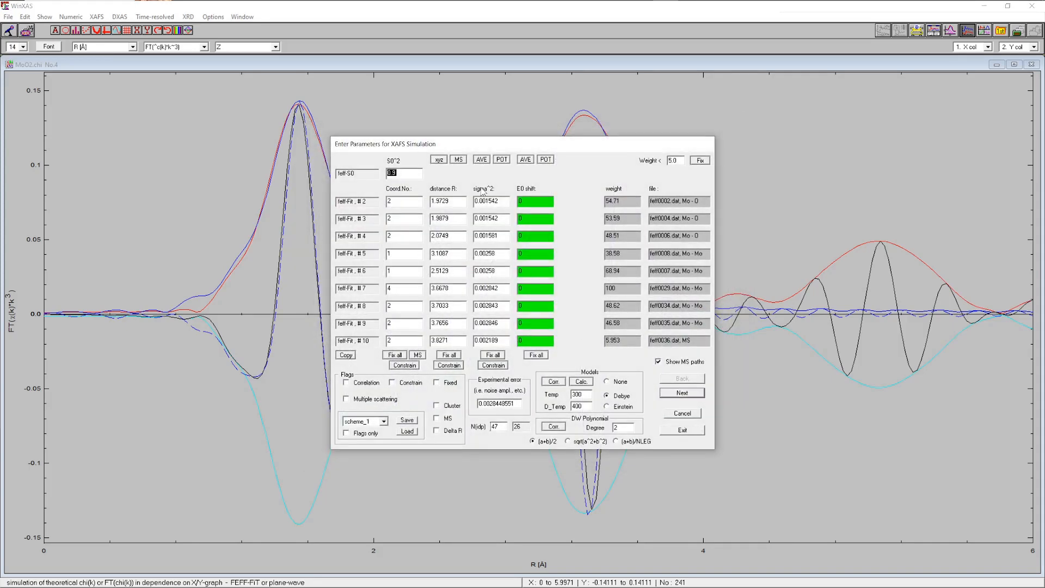
pyautogui.click(681, 431)
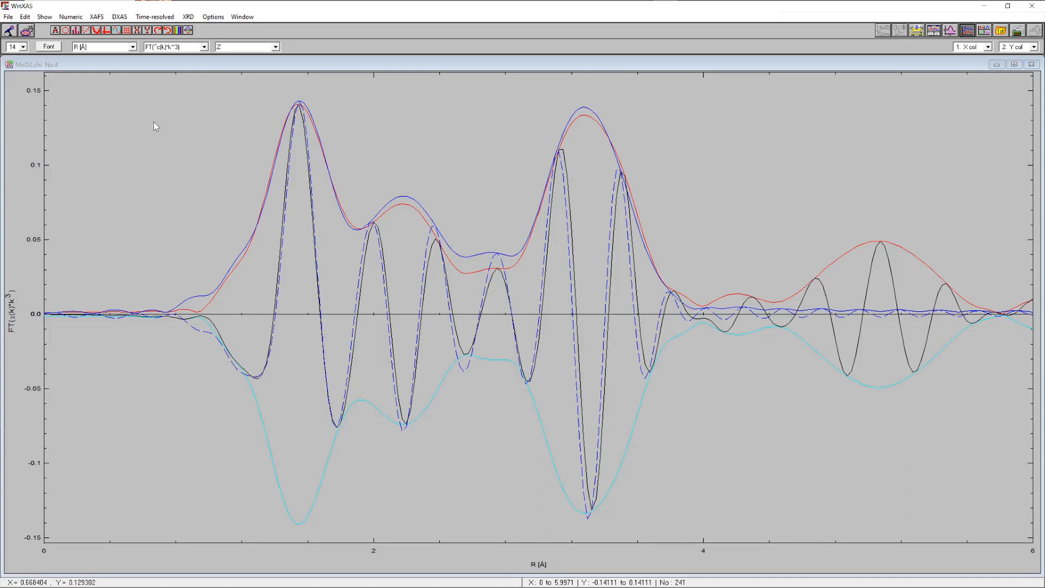
# Open the EXAFS refinement and set the R-space fit window from about 1.18 to 3.79 Å
pyautogui.click(96, 16)
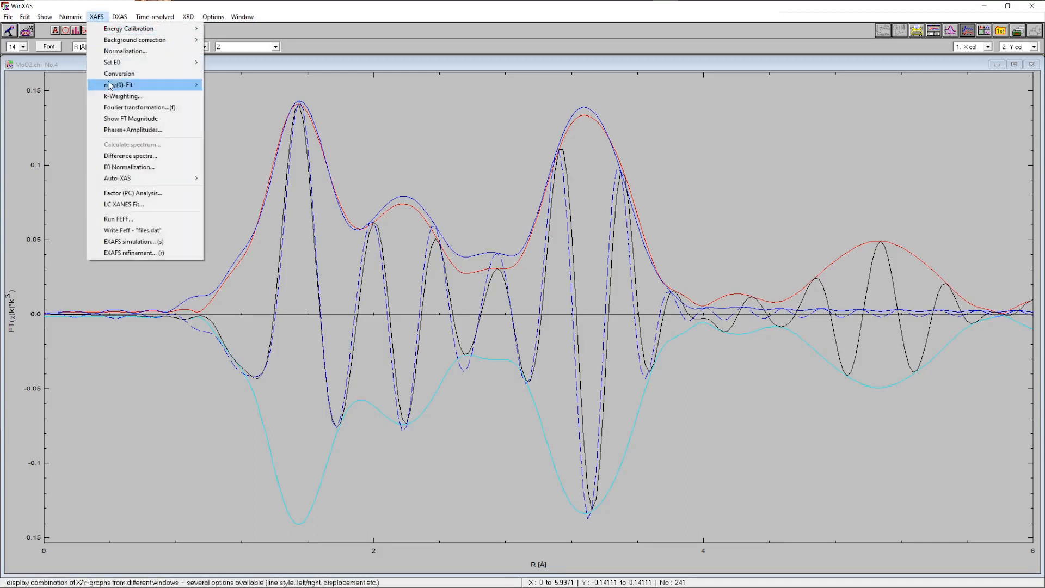
pyautogui.click(136, 253)
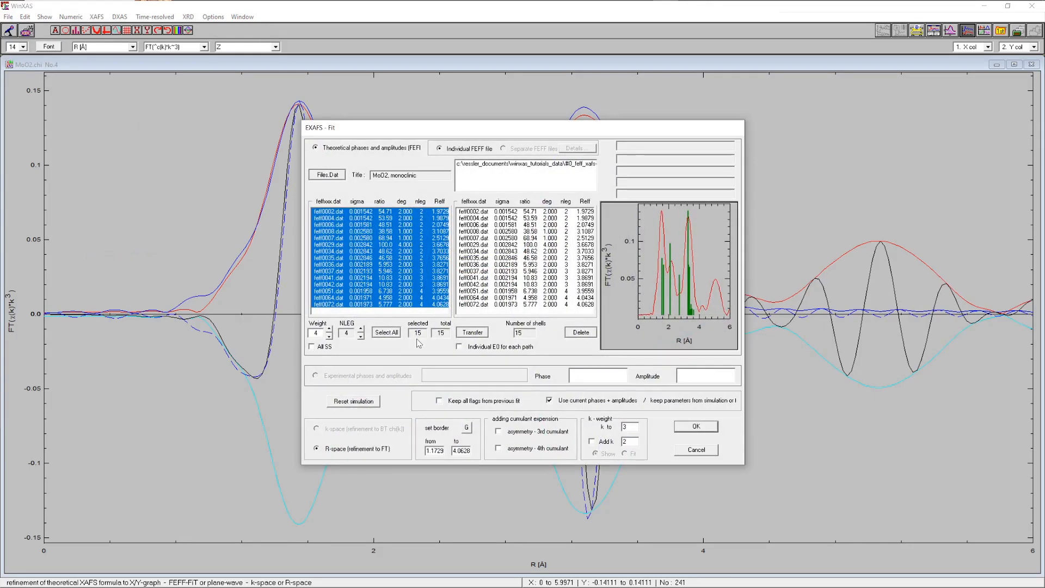
pyautogui.click(466, 427)
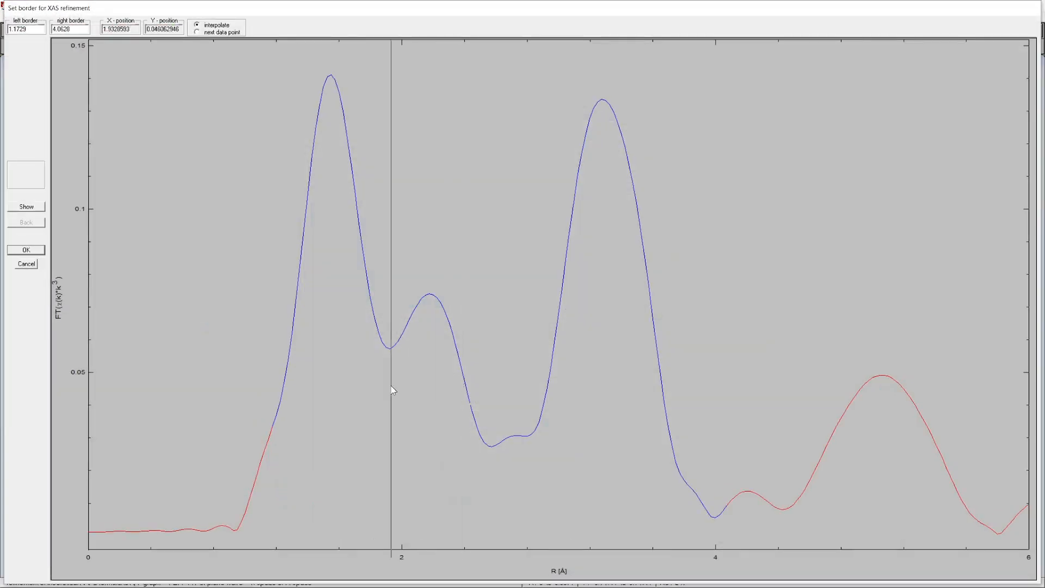
pyautogui.click(271, 354)
pyautogui.click(33, 208)
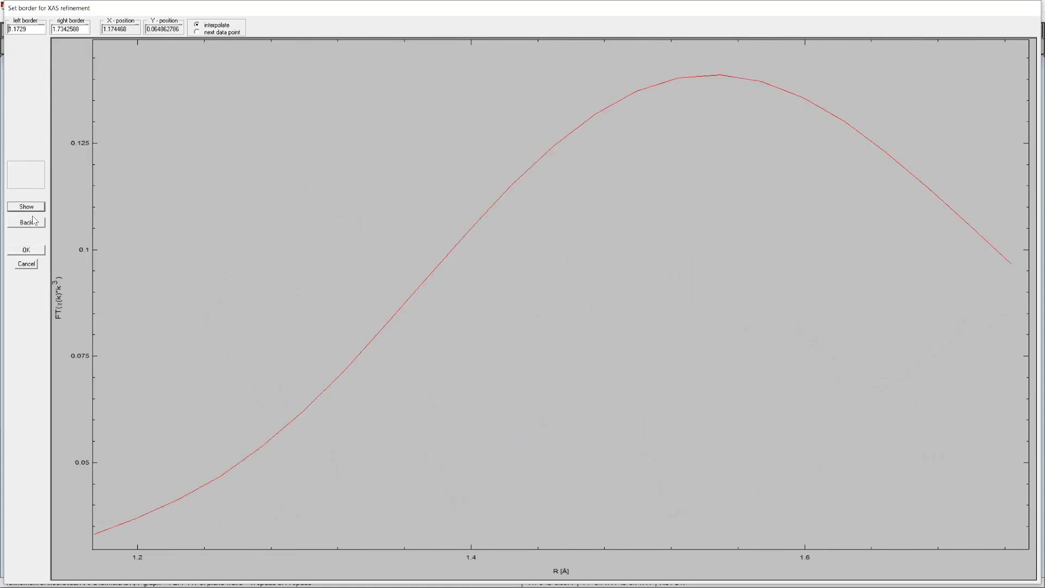
pyautogui.click(35, 222)
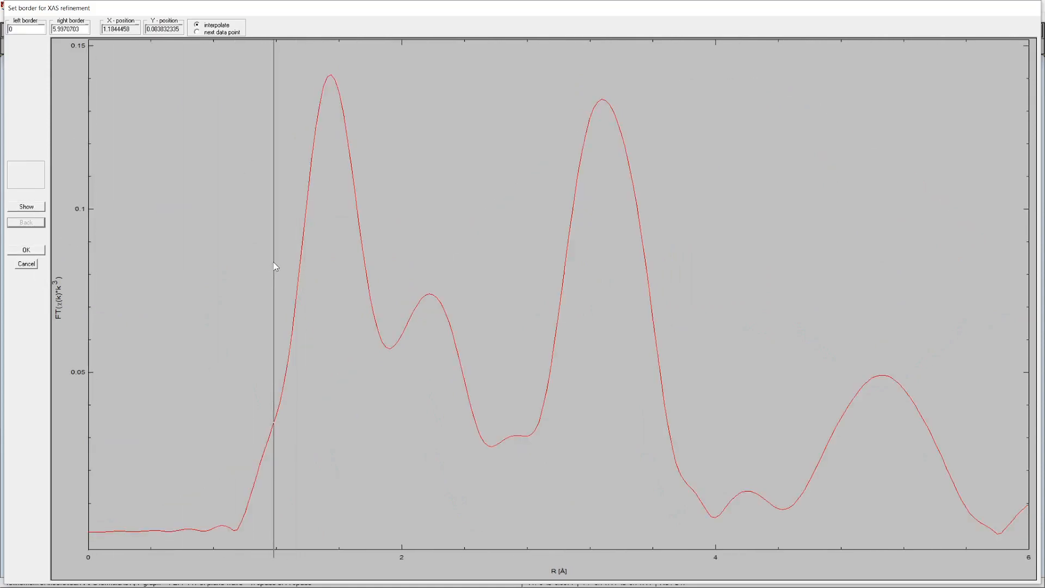
pyautogui.click(273, 263)
pyautogui.click(683, 272)
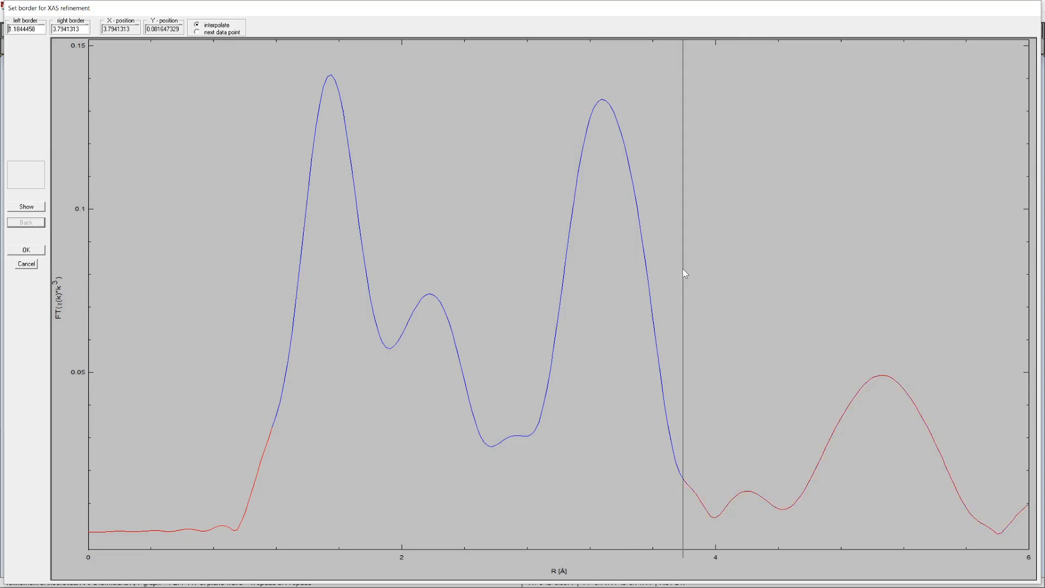
pyautogui.click(26, 250)
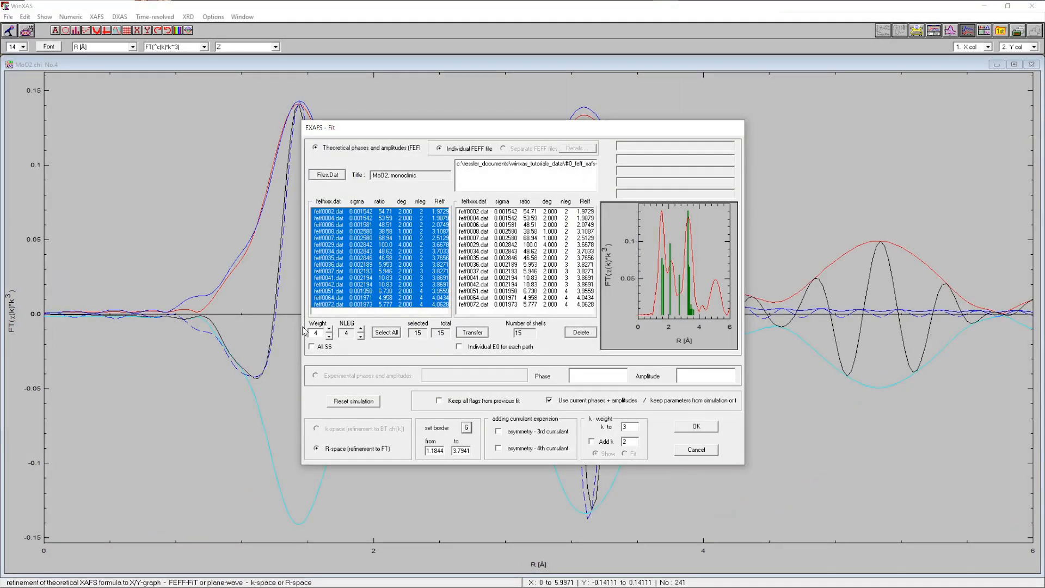
# Confirm the refinement setup, fix S0² at 0.9, and fix all coordination numbers
pyautogui.click(691, 427)
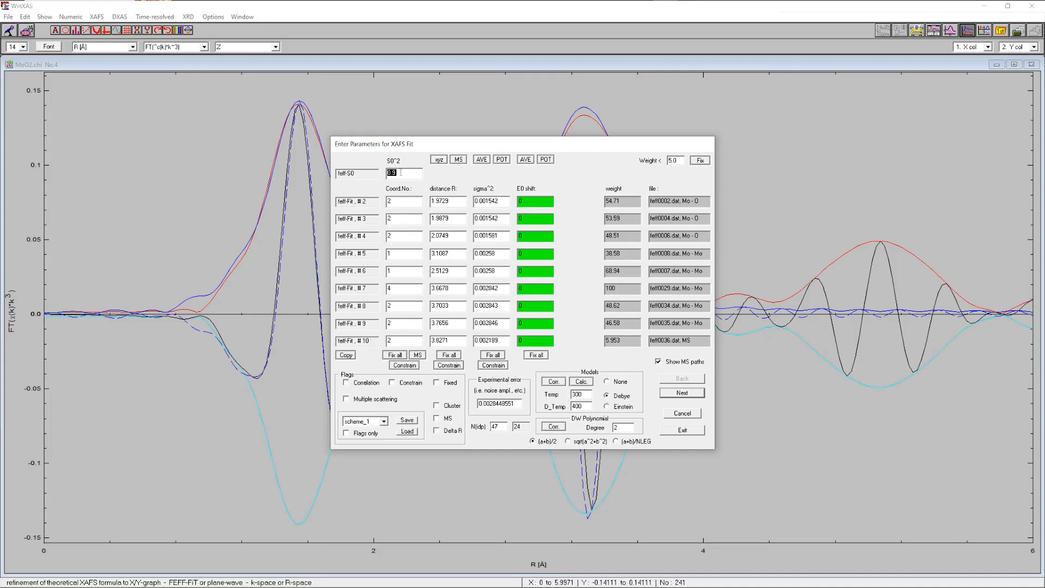
pyautogui.click(401, 173)
pyautogui.click(437, 383)
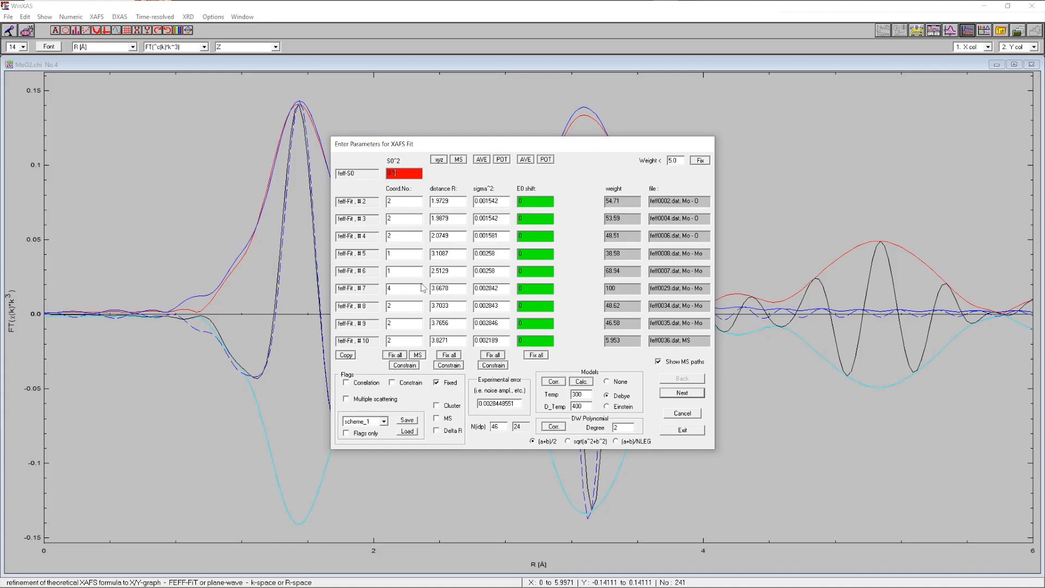
pyautogui.click(395, 356)
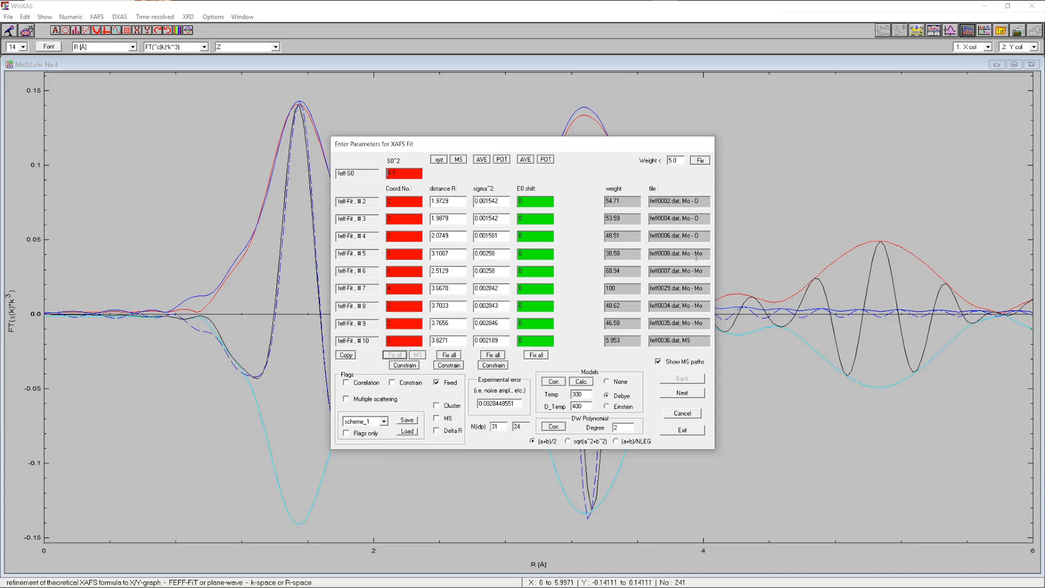
# Correlate the sigma² of the feff0004 and feff0006 paths to the feff0002 path's sigma²
pyautogui.click(487, 201)
pyautogui.click(360, 383)
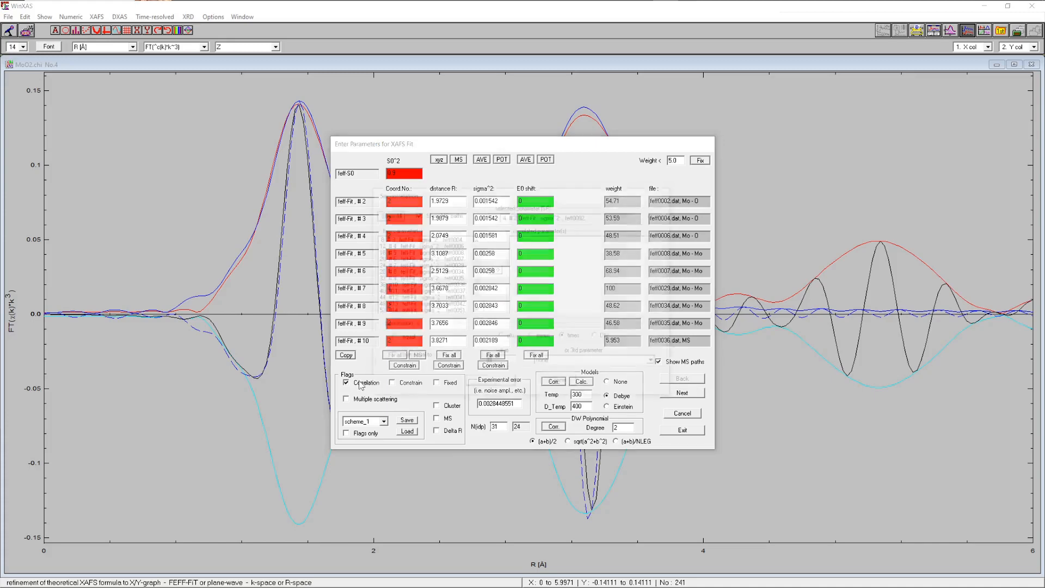
pyautogui.moveTo(458, 240); pyautogui.dragTo(457, 246)
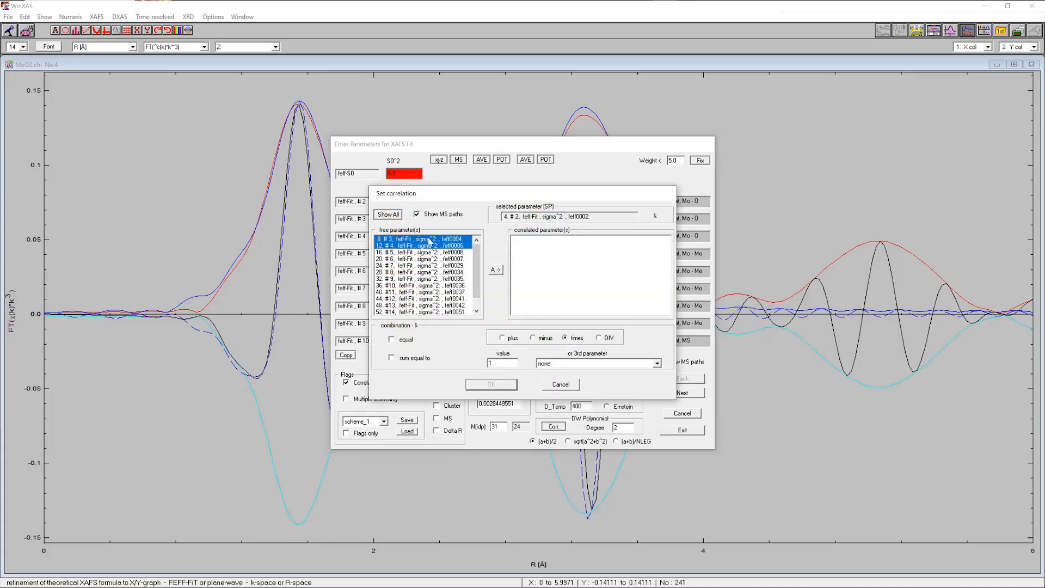
pyautogui.click(495, 269)
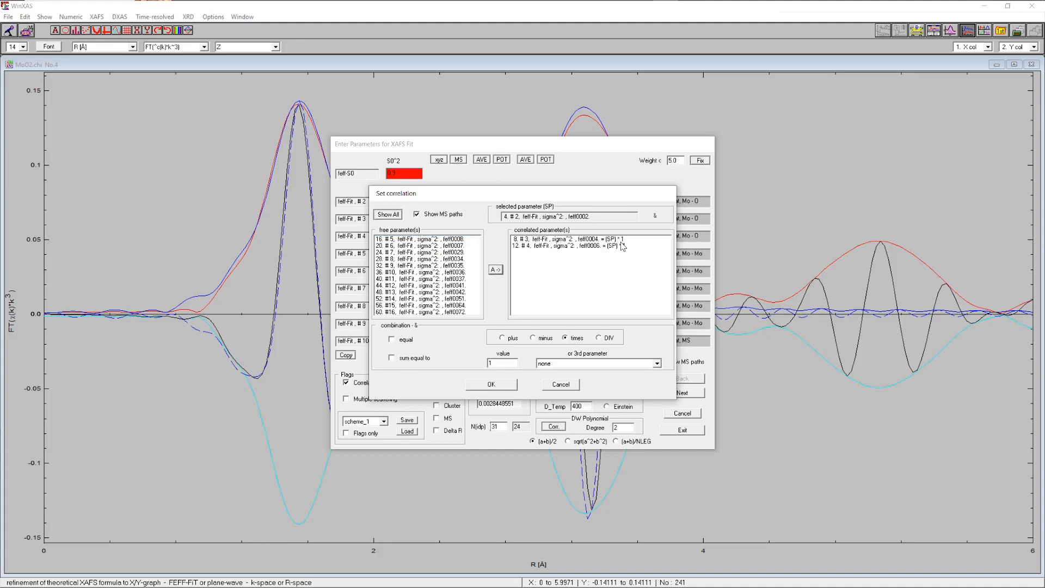
pyautogui.click(495, 386)
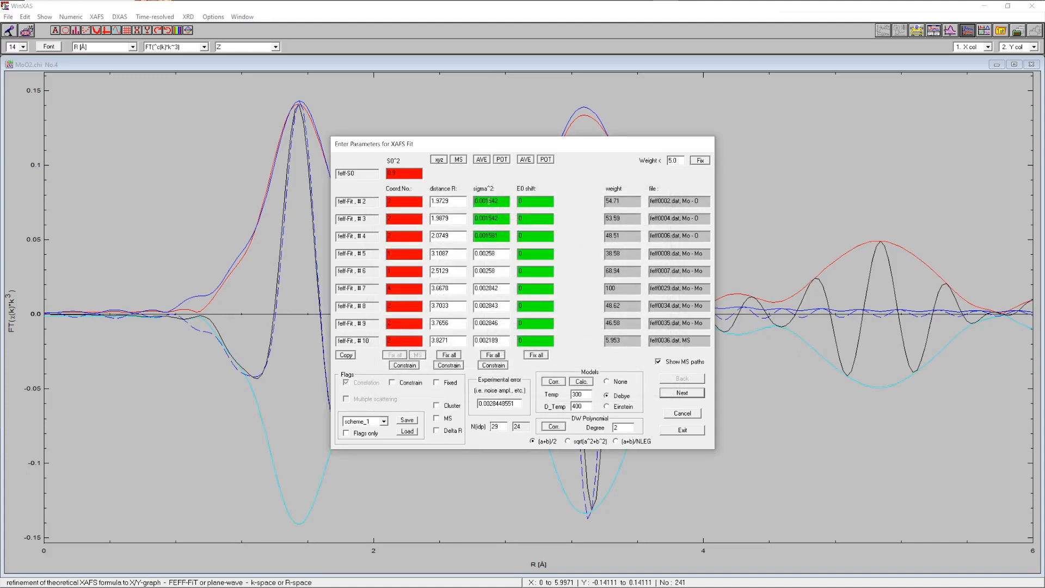
# Correlate the sigma² of all remaining paths from feff0007 through feff0072 to the feff0008 path's sigma²
pyautogui.click(486, 254)
pyautogui.click(370, 385)
pyautogui.moveTo(438, 240); pyautogui.dragTo(433, 326)
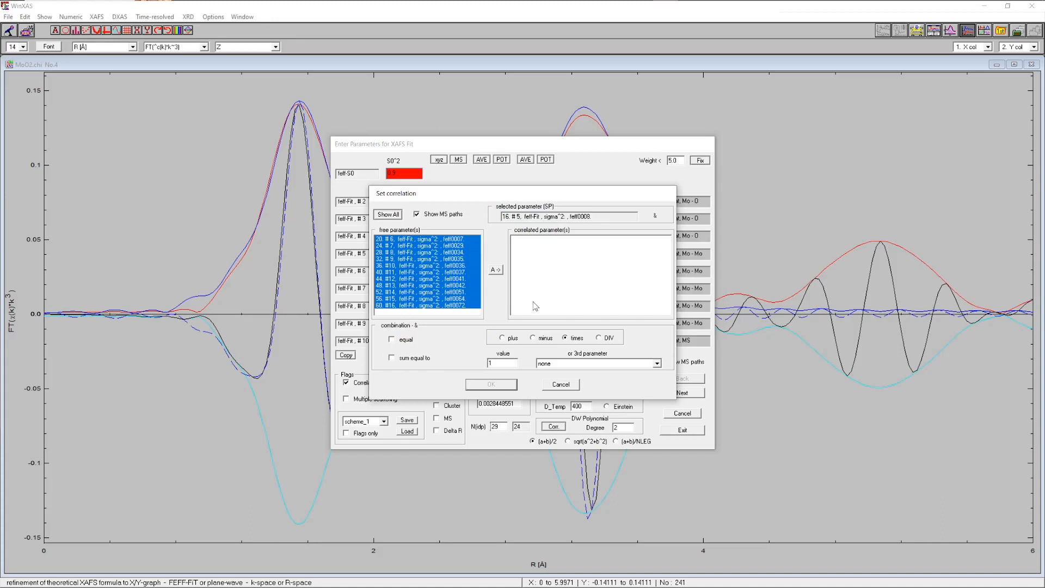
pyautogui.click(495, 271)
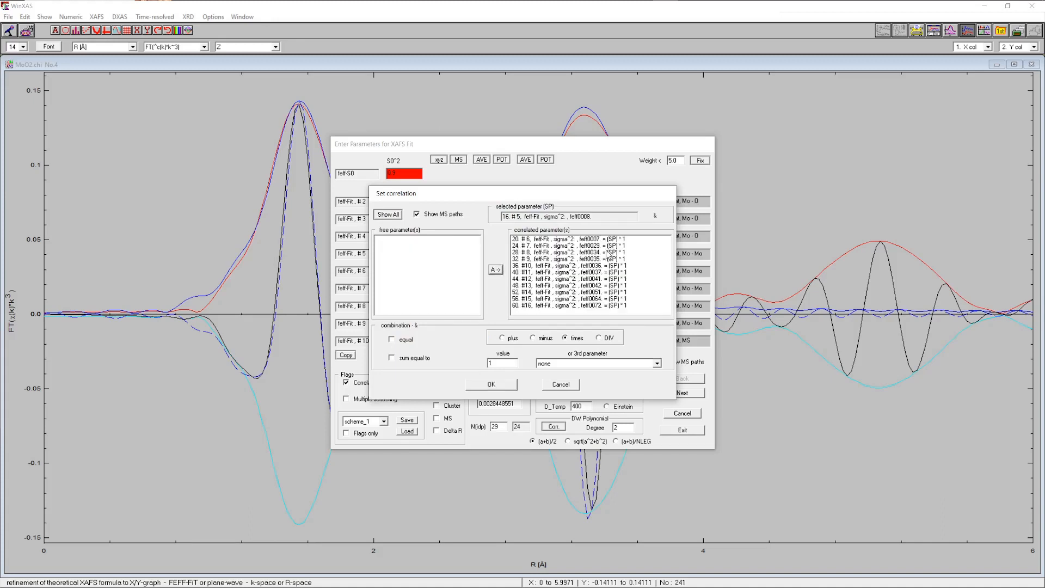
pyautogui.click(491, 384)
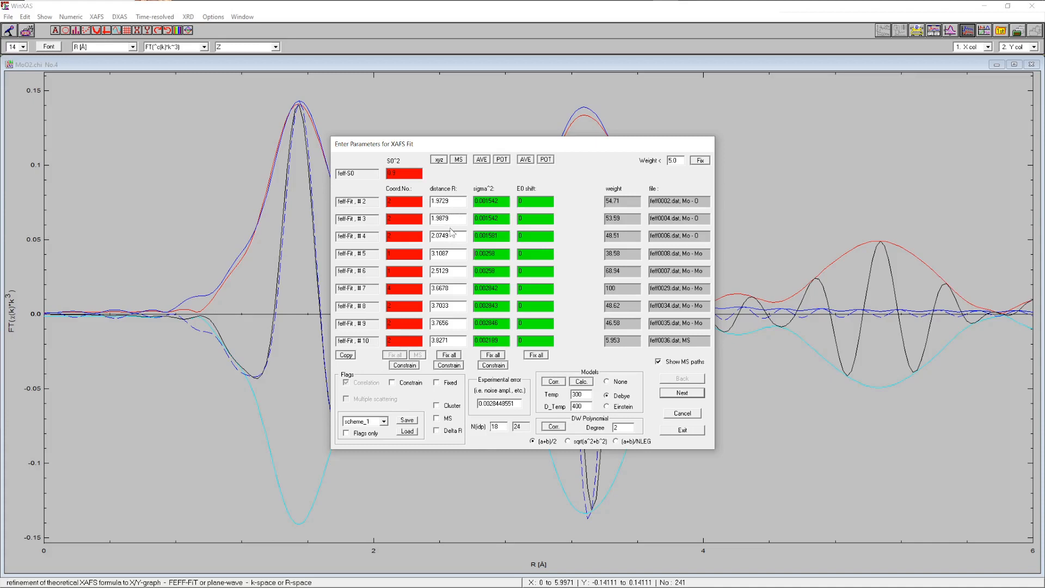
# Switch distances to Delta R and correlate the feff0004 and feff0006 distance shifts to the feff0002 path's
pyautogui.click(446, 431)
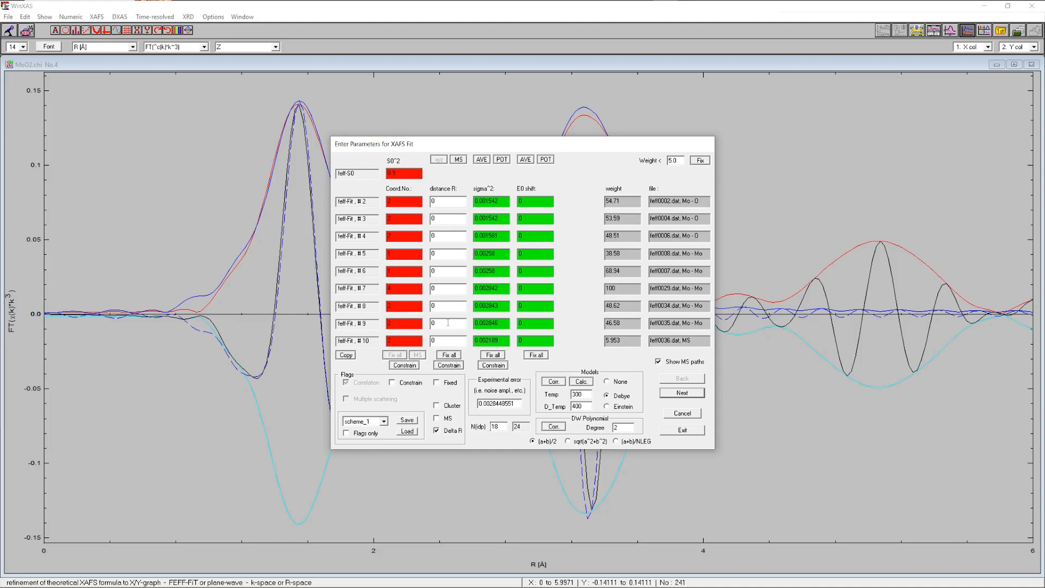
pyautogui.click(443, 201)
pyautogui.click(356, 383)
pyautogui.moveTo(438, 239); pyautogui.dragTo(440, 246)
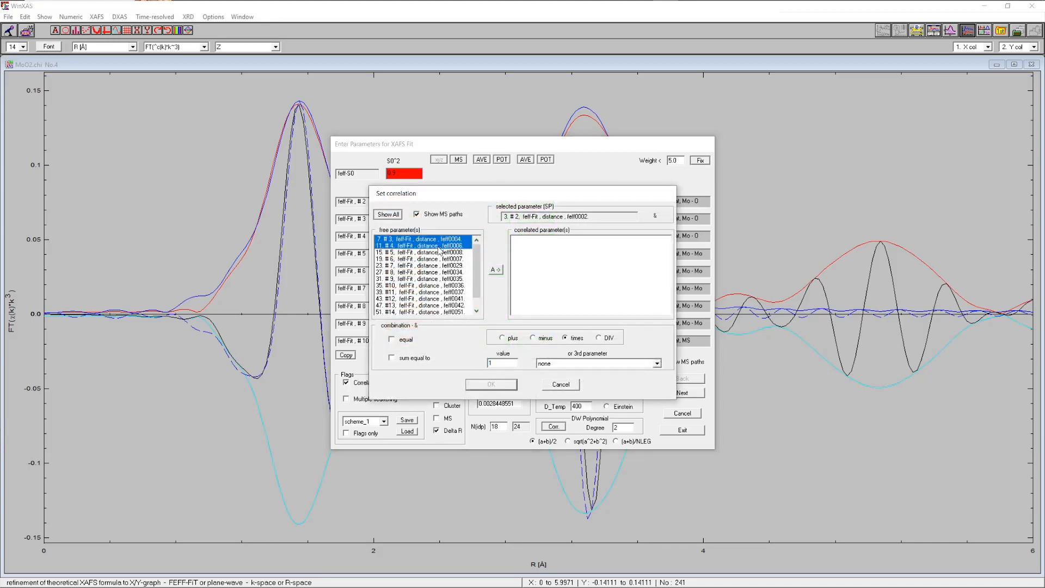
pyautogui.click(495, 270)
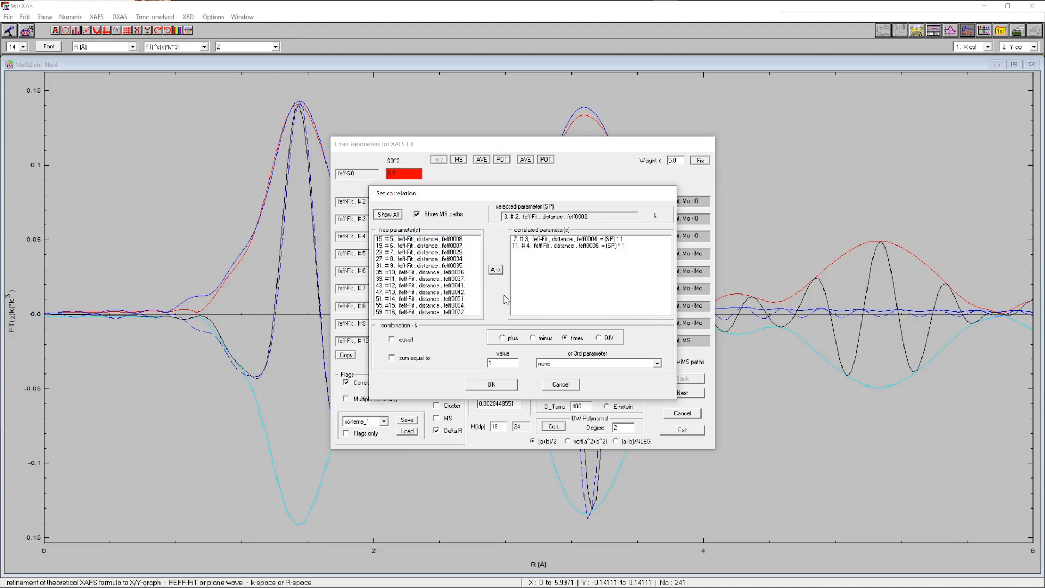
pyautogui.click(492, 384)
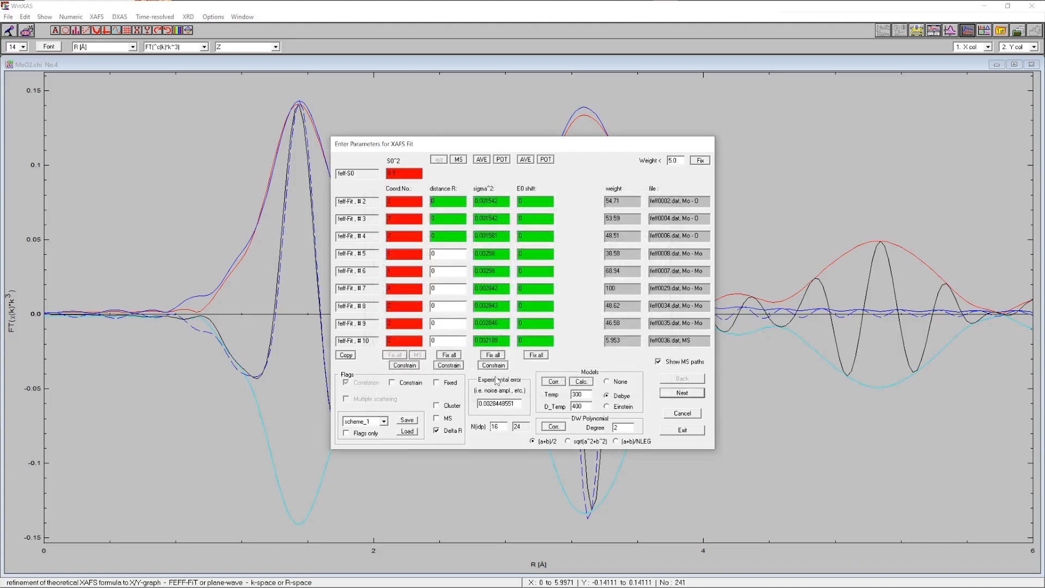
# Correlate the distance shifts of all remaining paths from feff0007 through feff0072 to the feff0008 path's
pyautogui.click(445, 254)
pyautogui.click(367, 383)
pyautogui.moveTo(460, 239); pyautogui.dragTo(462, 318)
pyautogui.click(495, 270)
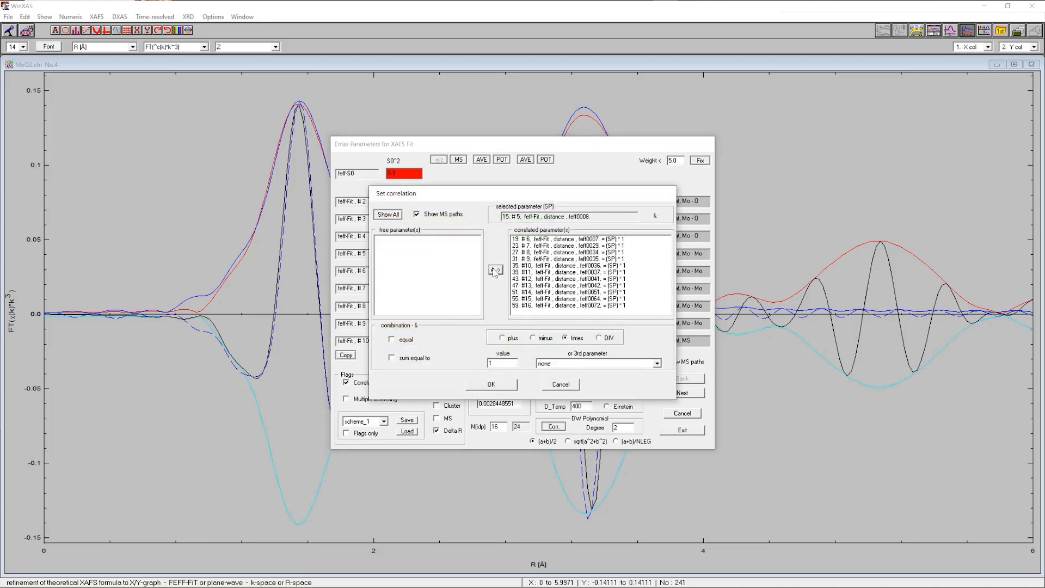
pyautogui.click(489, 385)
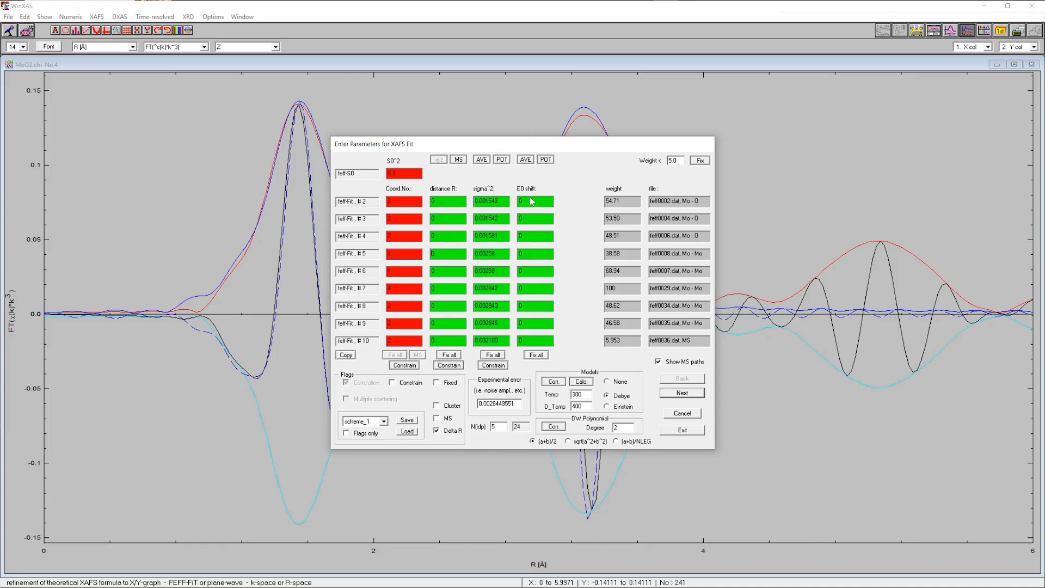
# Run the refinement, accept the fit result, and skip calculating confidence limits and F tests
pyautogui.click(683, 430)
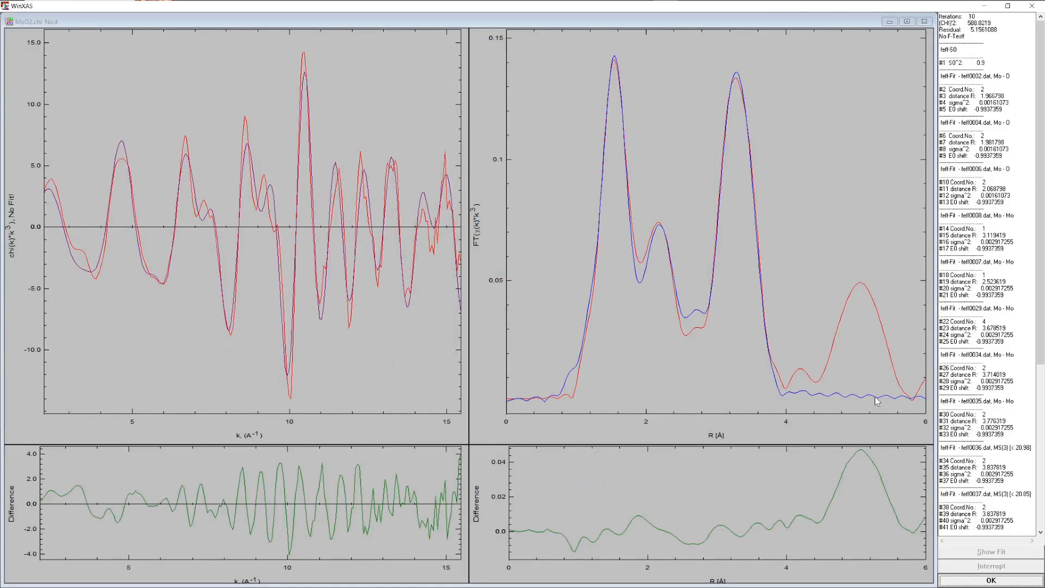
pyautogui.click(969, 583)
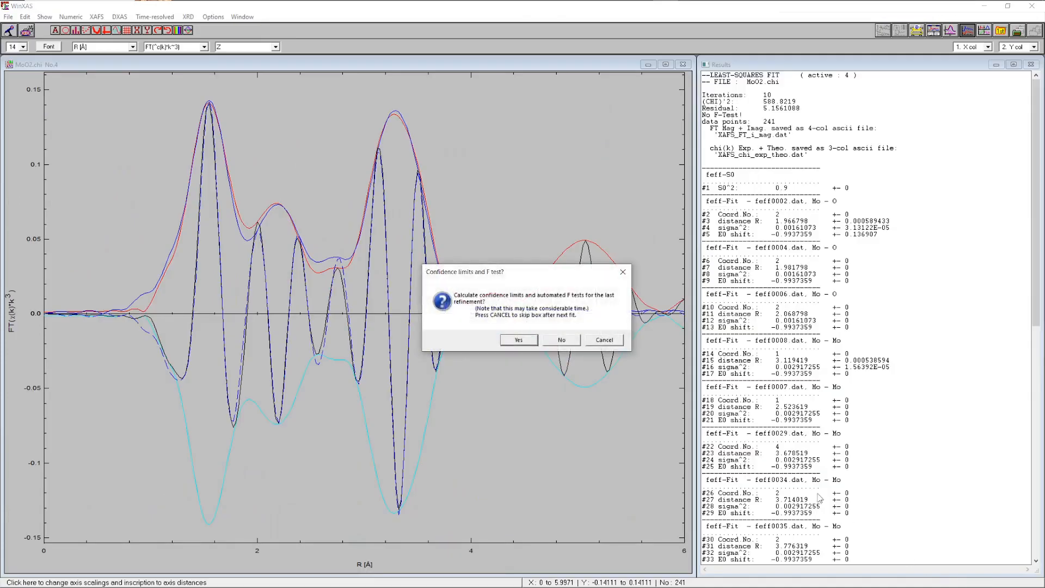
pyautogui.click(562, 341)
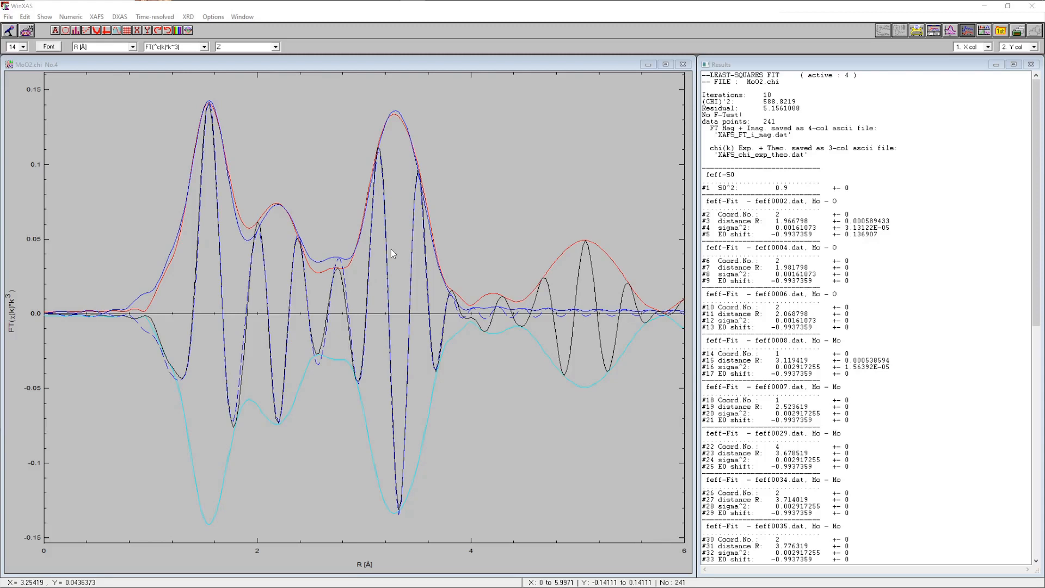
# Open the FEFF runner, set R_max to 5, and display the cluster in RasMol
pyautogui.click(97, 17)
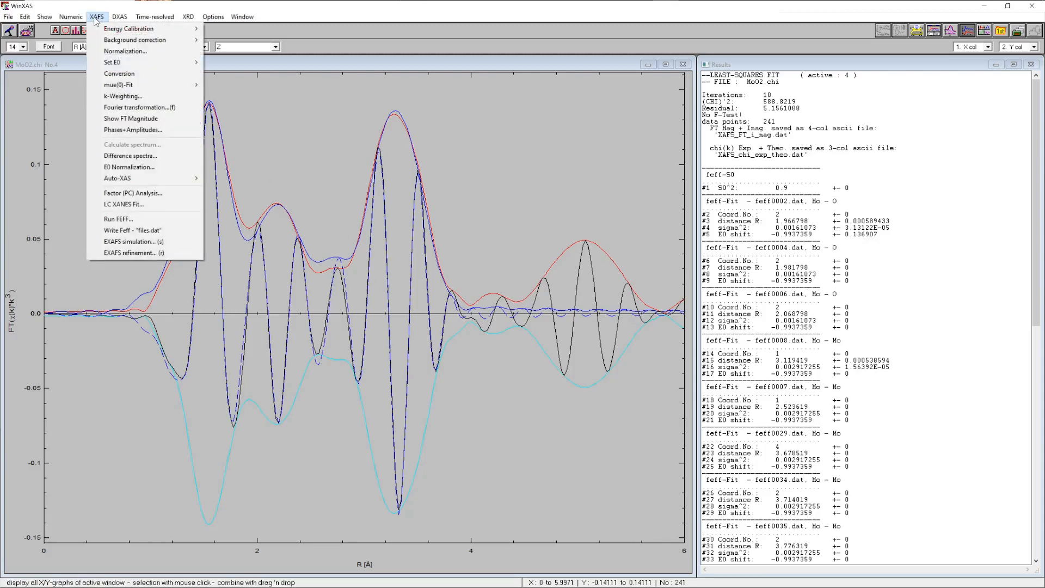
pyautogui.click(143, 222)
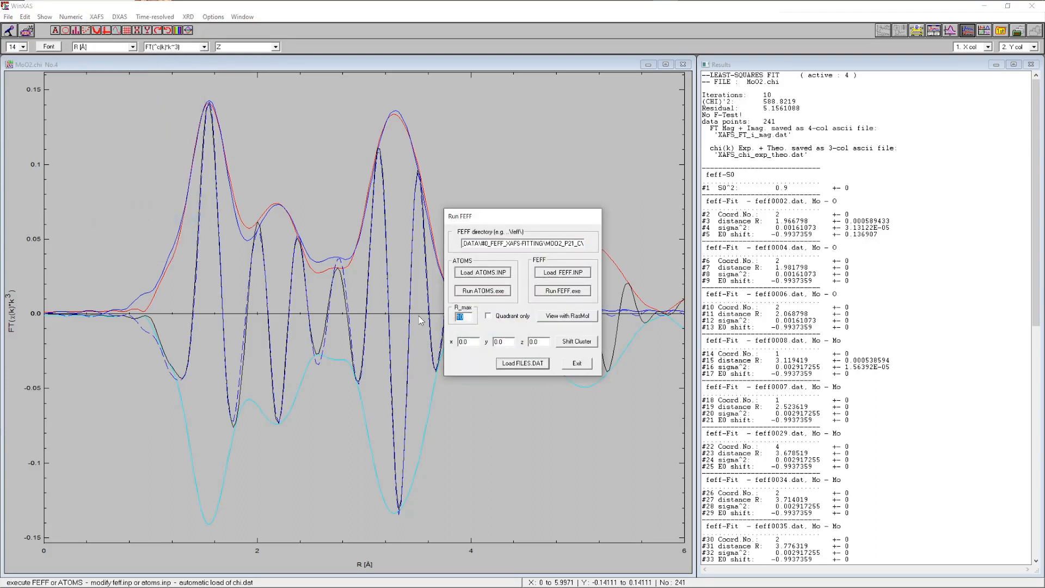
pyautogui.write('5')
pyautogui.click(572, 319)
# Rotate the MoO2 cluster to inspect its structure, then close the viewer and the FEFF dialog
pyautogui.moveTo(265, 288); pyautogui.dragTo(415, 381)
pyautogui.moveTo(269, 233); pyautogui.dragTo(214, 213)
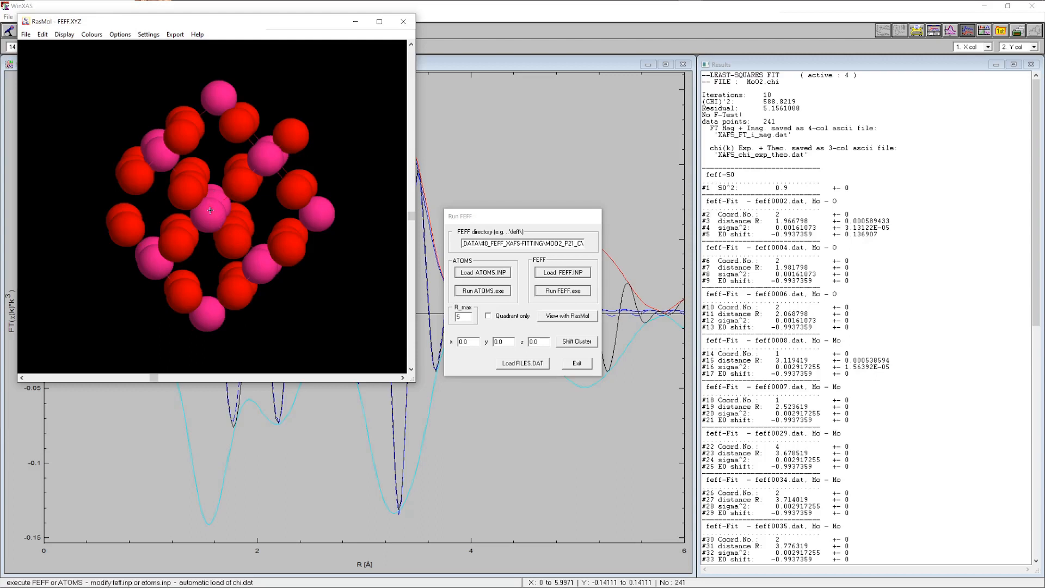
pyautogui.moveTo(209, 209); pyautogui.dragTo(192, 235)
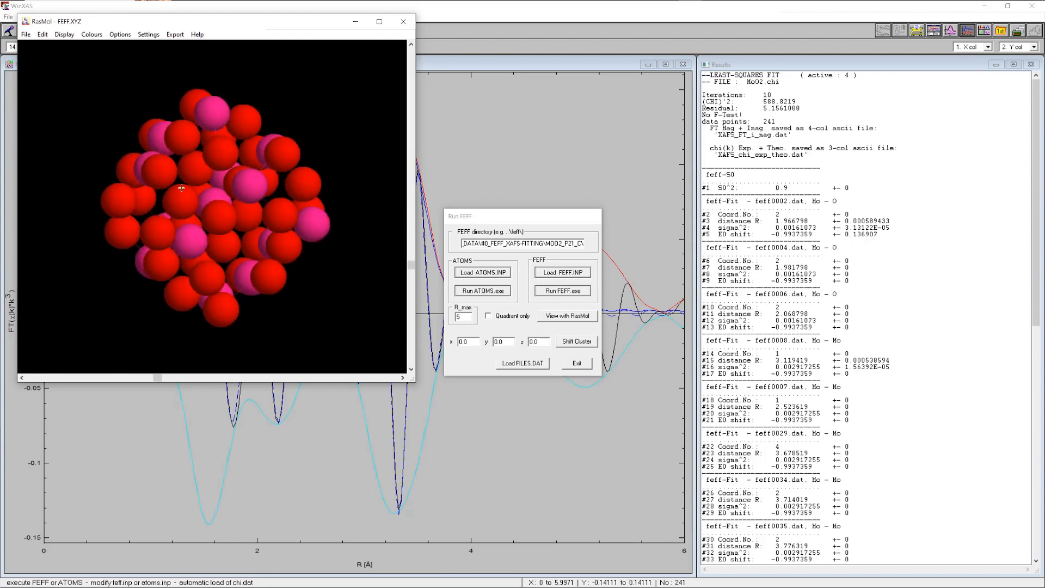
pyautogui.moveTo(186, 211); pyautogui.dragTo(206, 183)
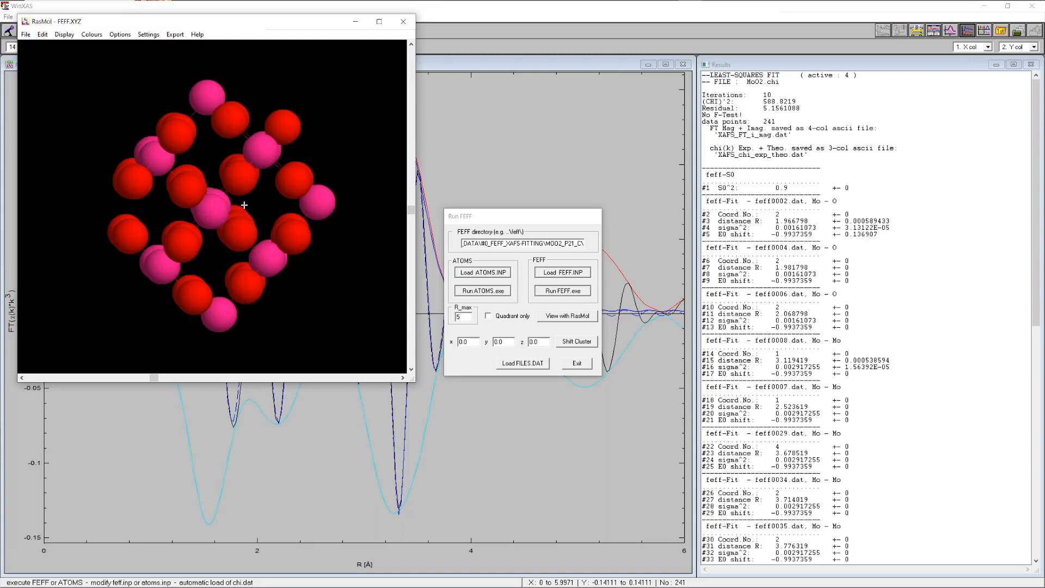
pyautogui.moveTo(220, 203)
pyautogui.mouseDown()
pyautogui.moveTo(183, 210)
pyautogui.moveTo(217, 209)
pyautogui.mouseUp()
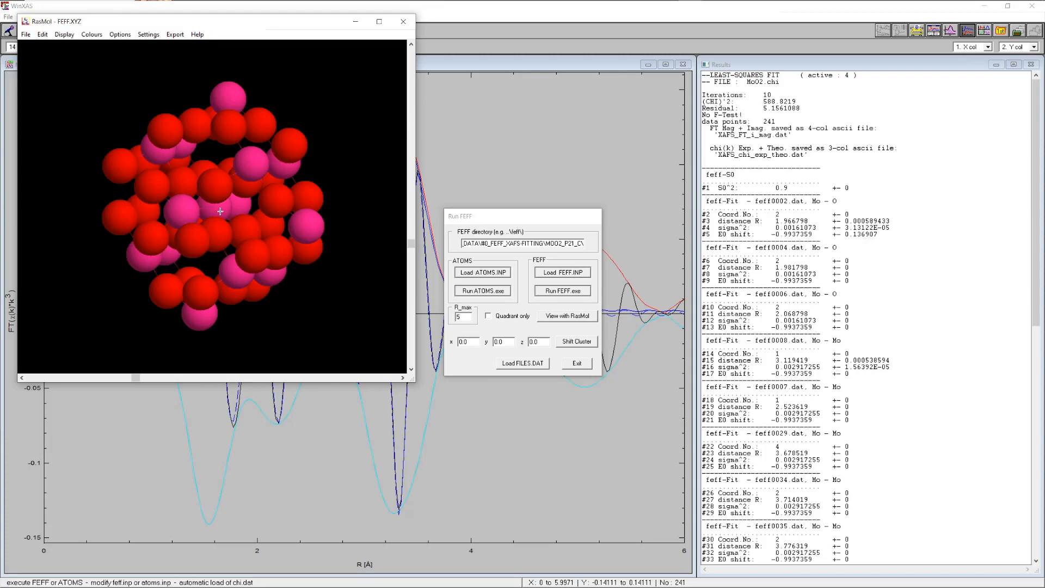
pyautogui.click(406, 24)
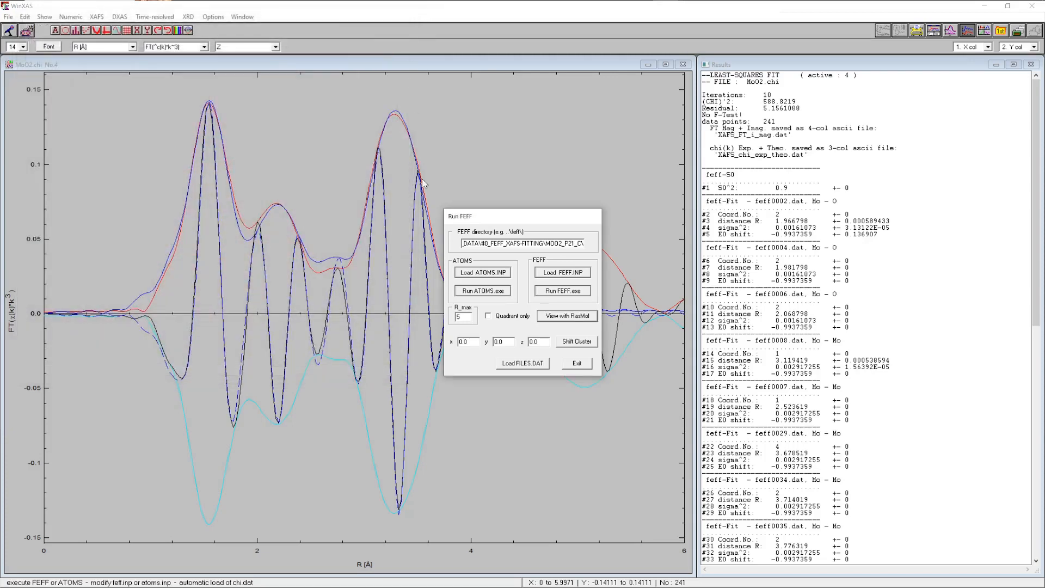
pyautogui.click(581, 362)
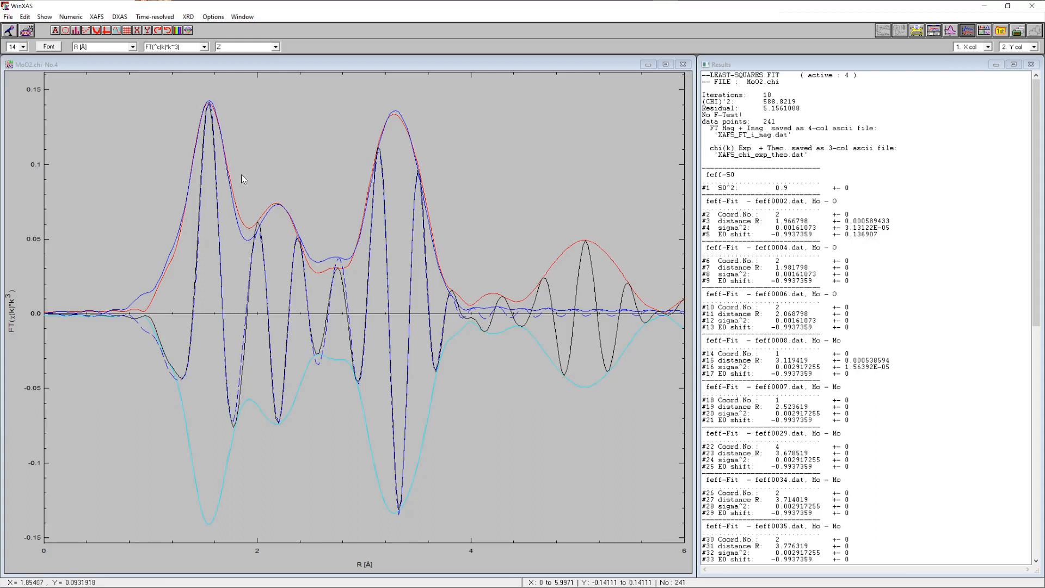
# Open the EXAFS simulation and reset it
pyautogui.click(97, 17)
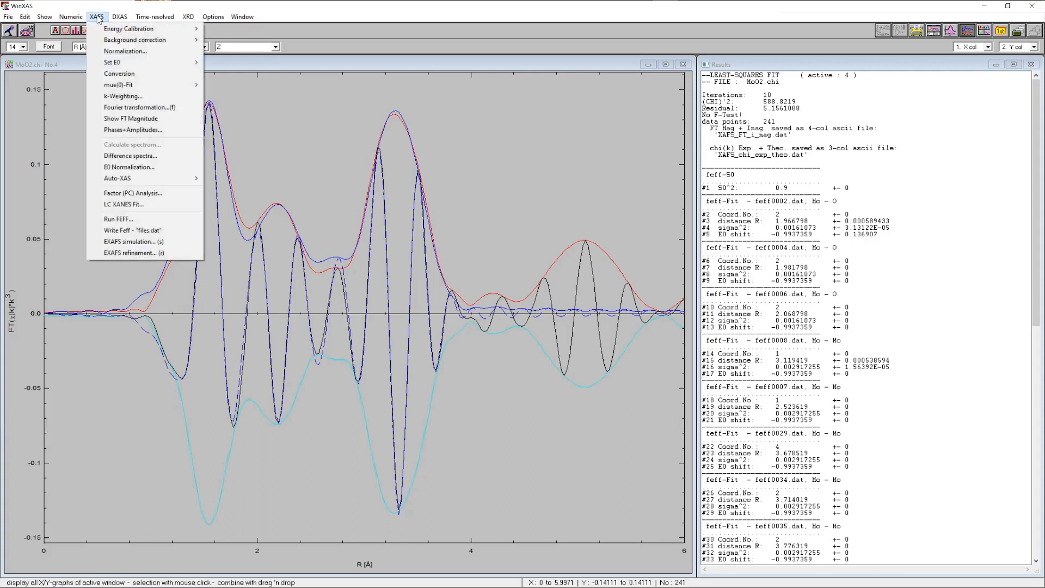
pyautogui.click(135, 243)
pyautogui.click(345, 404)
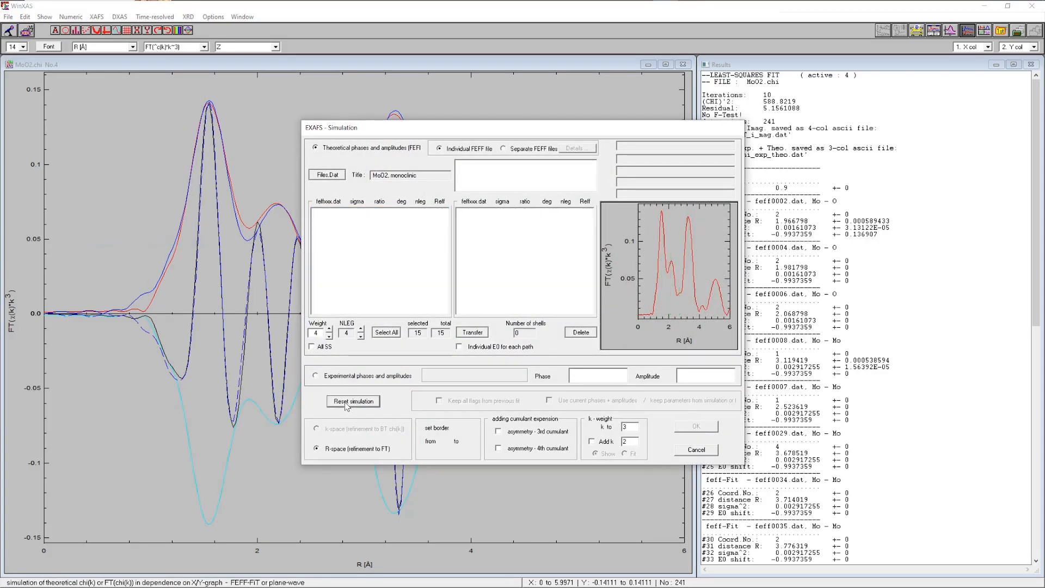
# Load the FILES_4.DAT path list into the EXAFS simulation
pyautogui.click(328, 175)
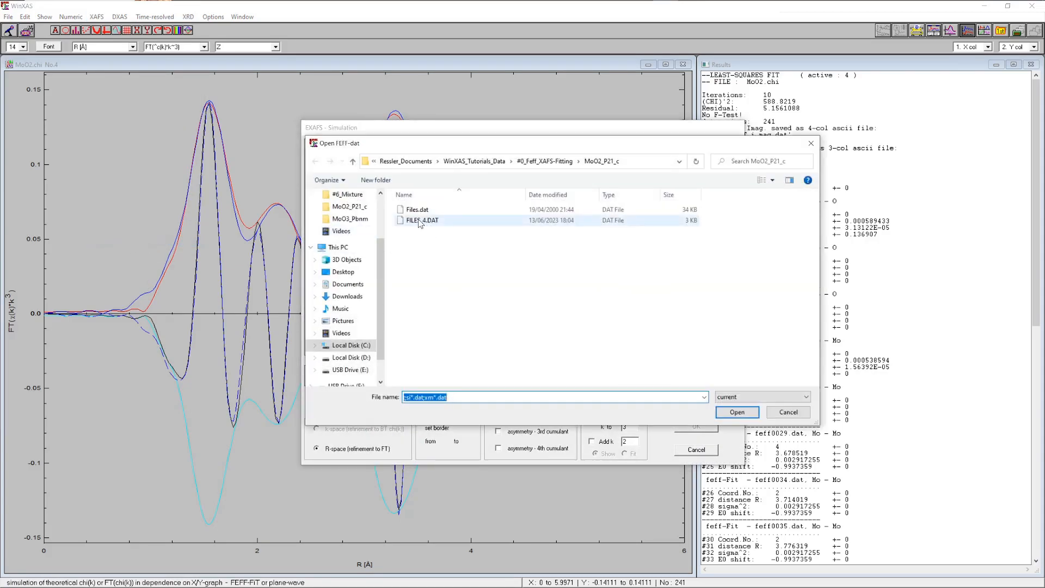
pyautogui.click(423, 220)
pyautogui.click(737, 412)
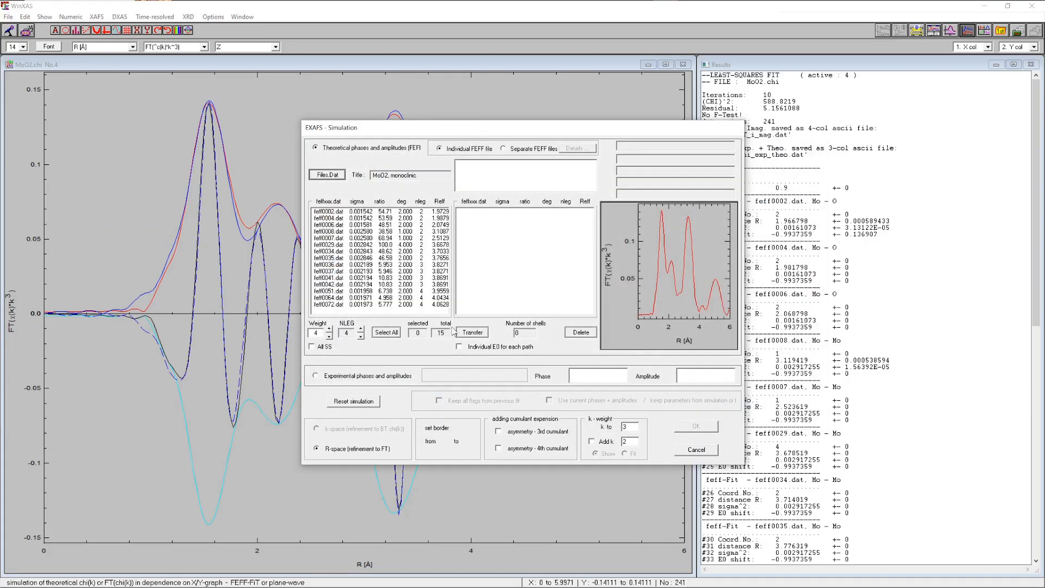
# Set NLEG to 2, transfer the eight selected paths, and confirm the simulation setup
pyautogui.click(361, 329)
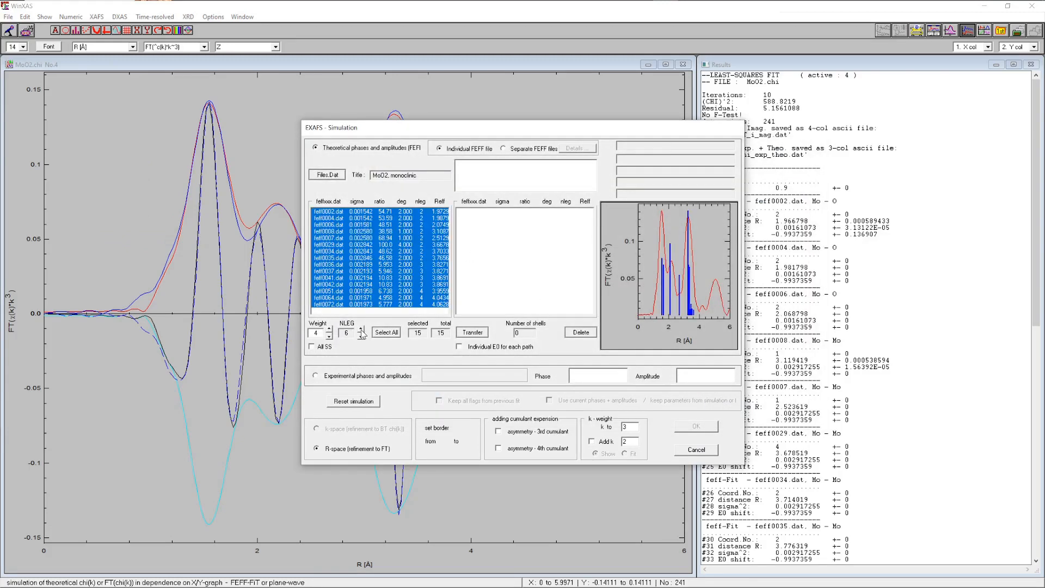
pyautogui.click(362, 336)
pyautogui.click(362, 336)
pyautogui.click(362, 336)
pyautogui.click(362, 337)
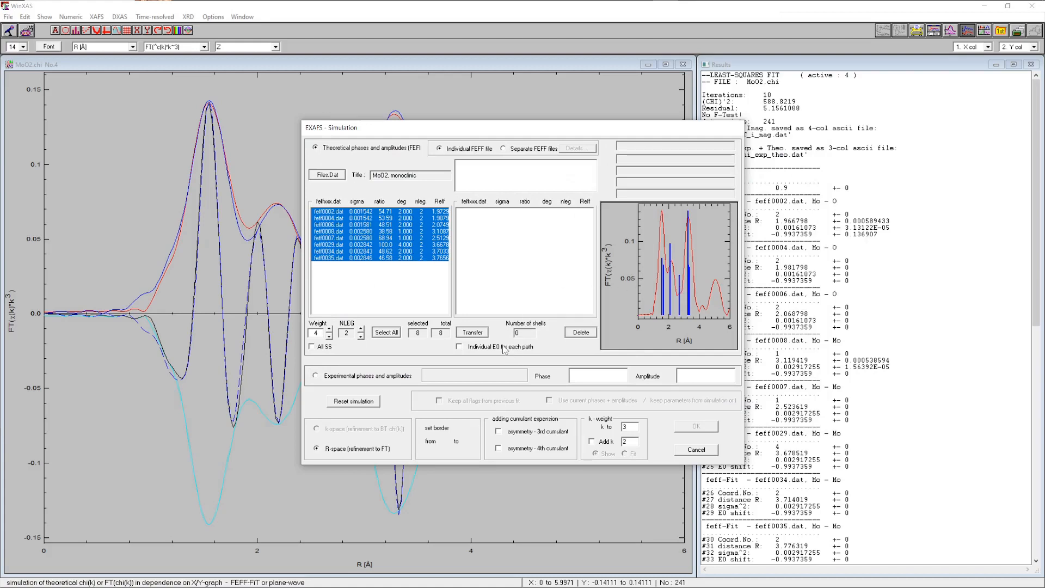
pyautogui.click(473, 334)
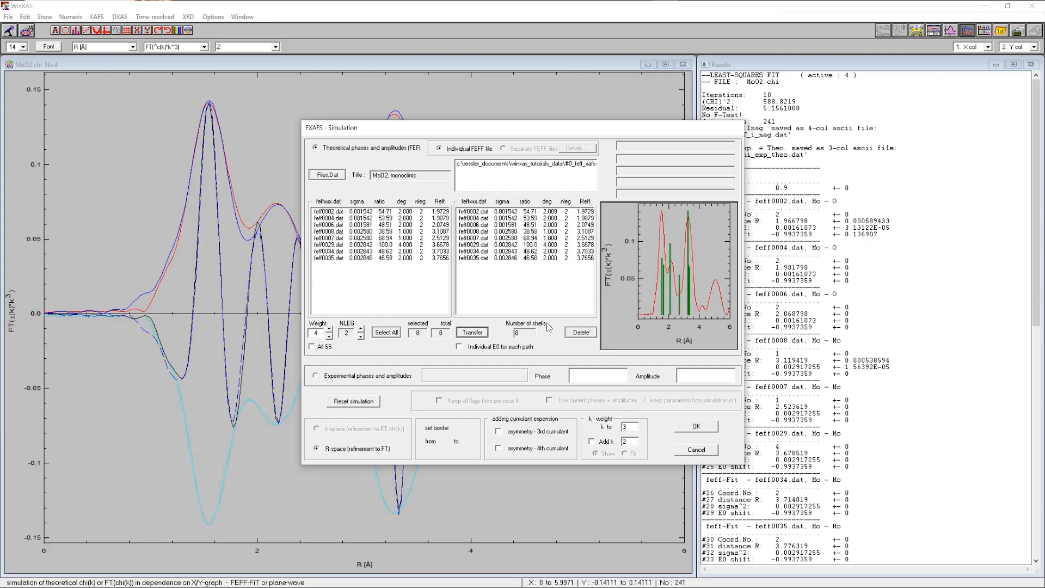
pyautogui.click(702, 429)
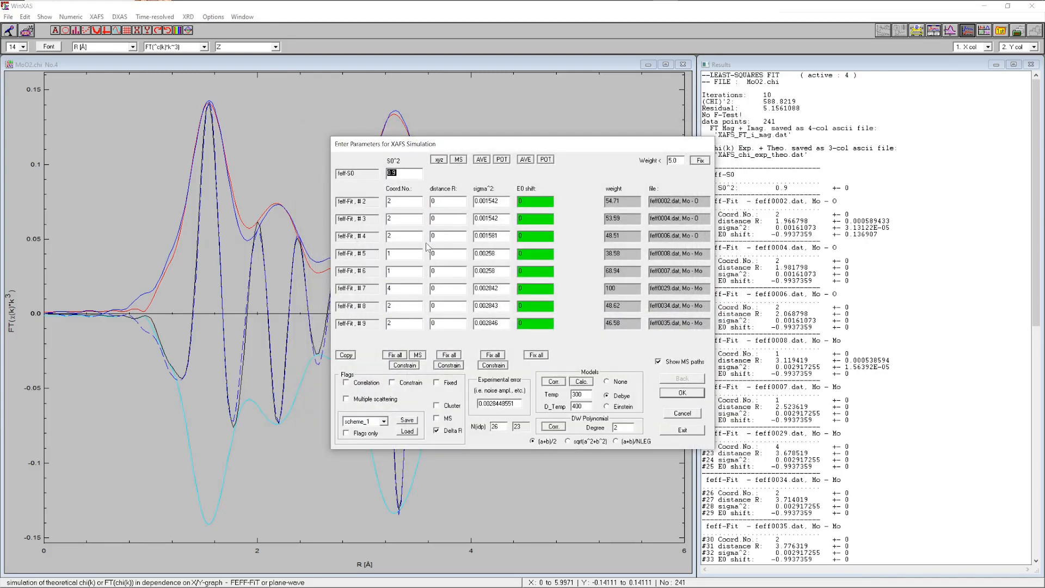
# Fix S0² and fix all coordination numbers in the simulation parameters
pyautogui.click(436, 382)
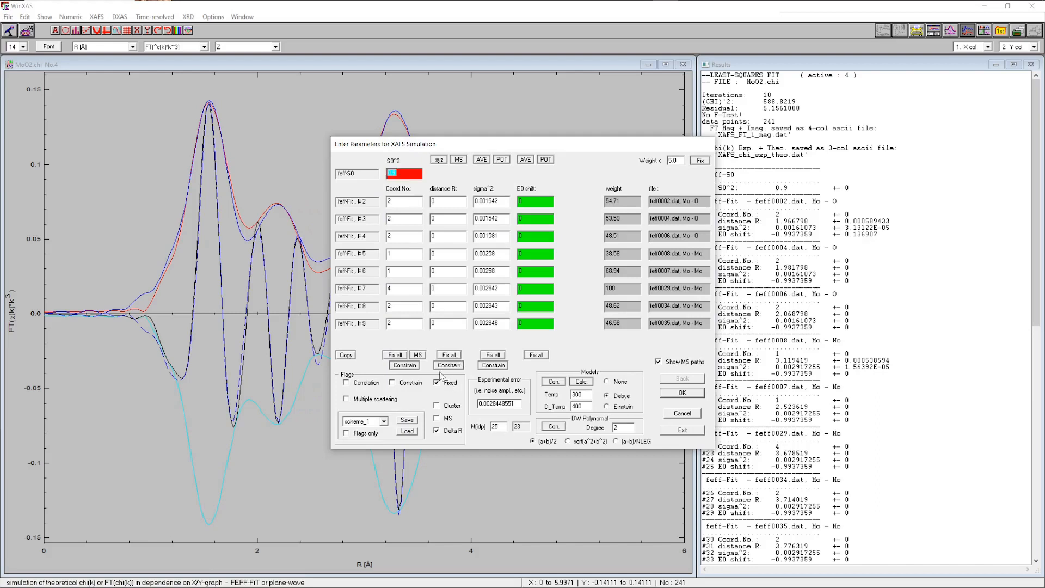
pyautogui.click(397, 355)
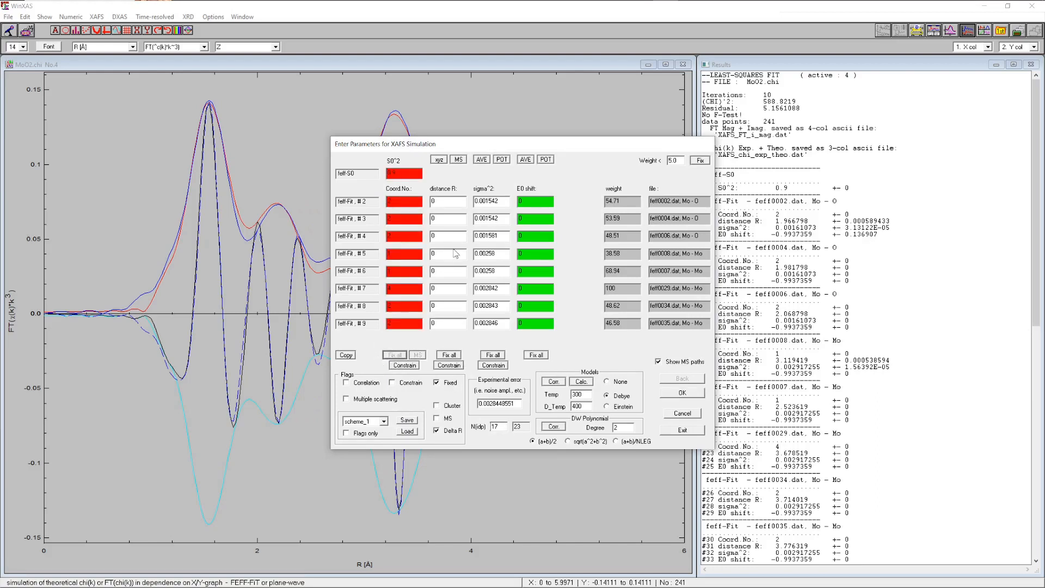
# Correlate the distances of paths #3 and #4 to the distance of path #2
pyautogui.click(451, 199)
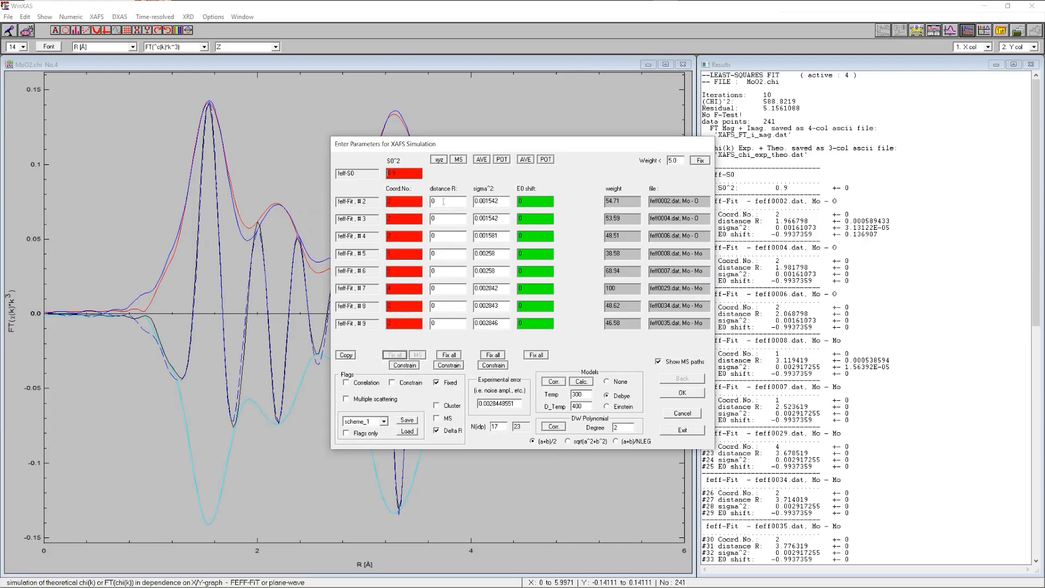
pyautogui.click(363, 382)
pyautogui.moveTo(428, 239); pyautogui.dragTo(430, 246)
pyautogui.click(496, 272)
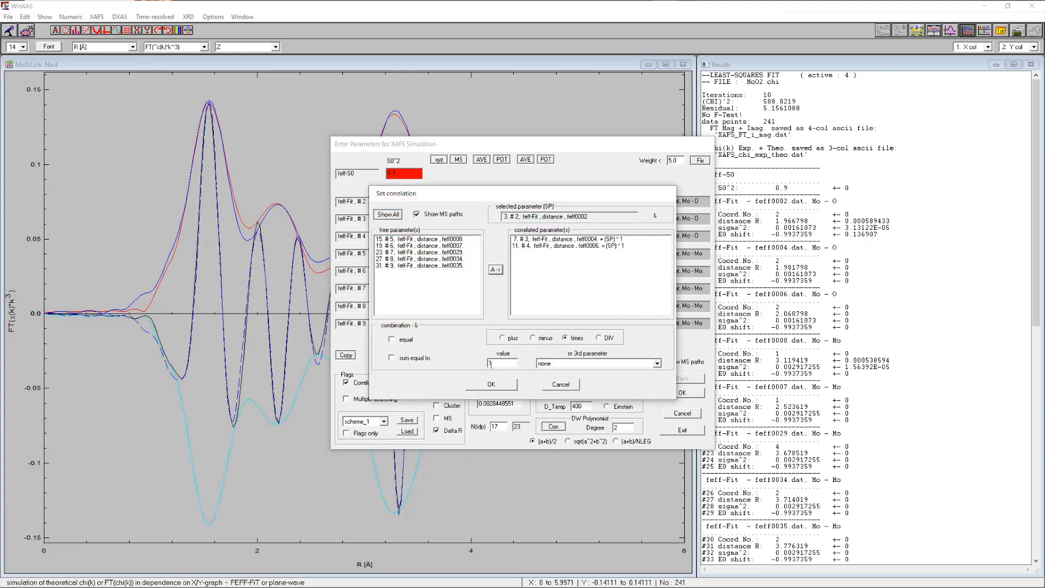
pyautogui.click(490, 384)
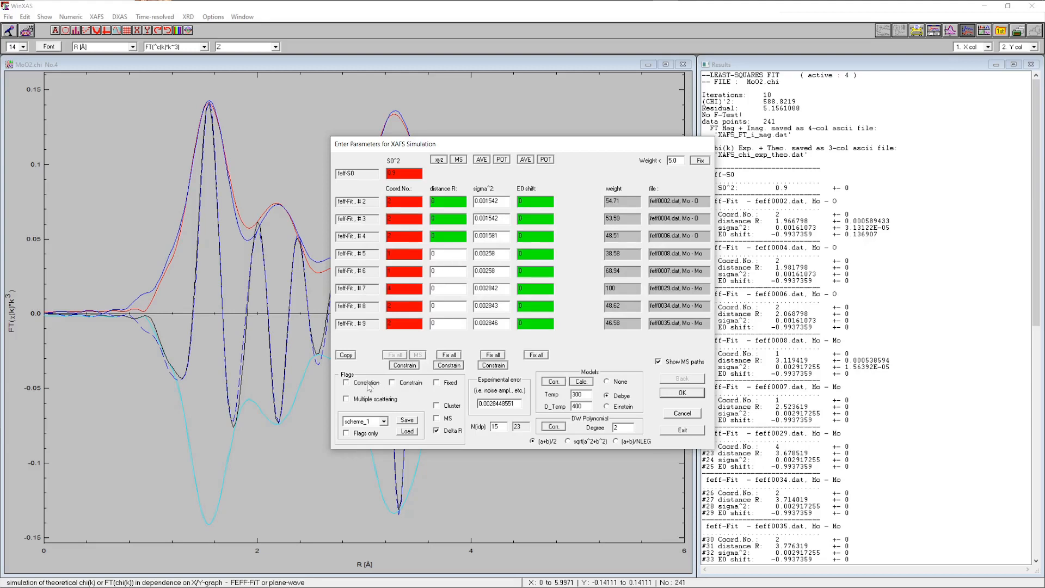
# Correlate the distances of paths #6 through #9 to the distance of path #5
pyautogui.click(363, 382)
pyautogui.moveTo(451, 239); pyautogui.dragTo(463, 279)
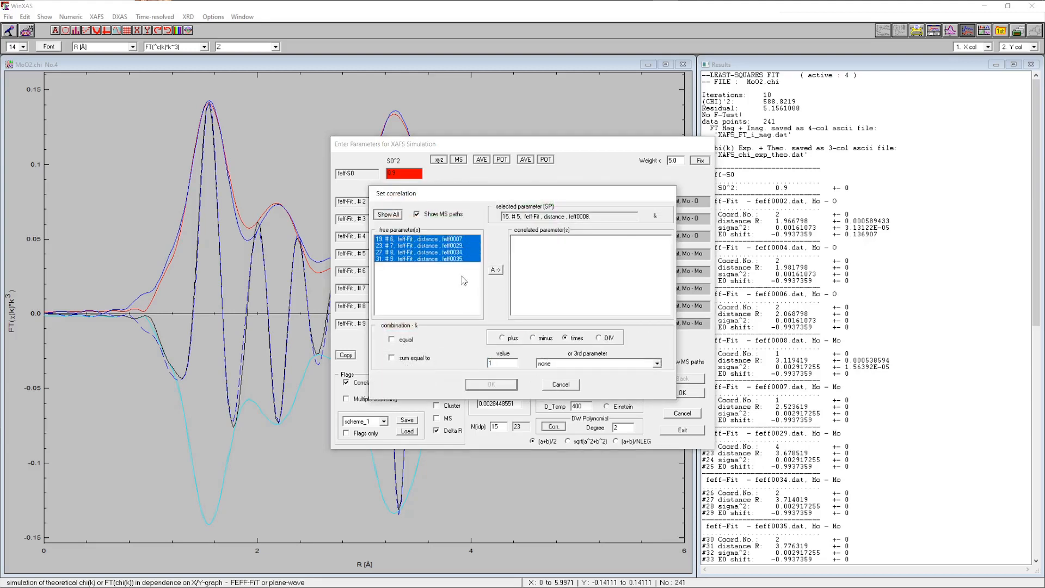
pyautogui.click(496, 270)
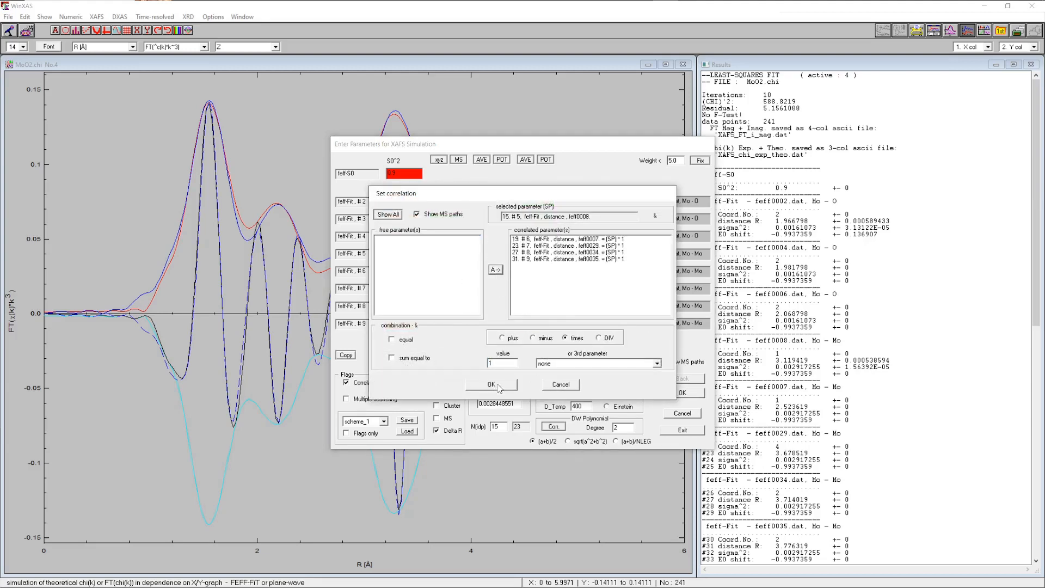
pyautogui.click(491, 385)
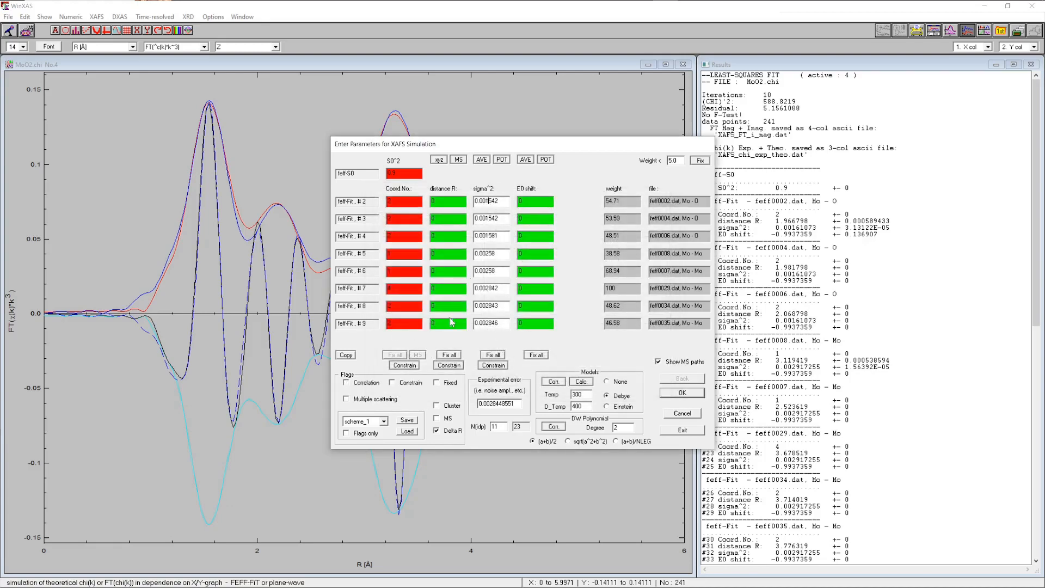
# Correlate the sigma² values of paths #3 and #4 to the sigma² of path #2
pyautogui.click(368, 383)
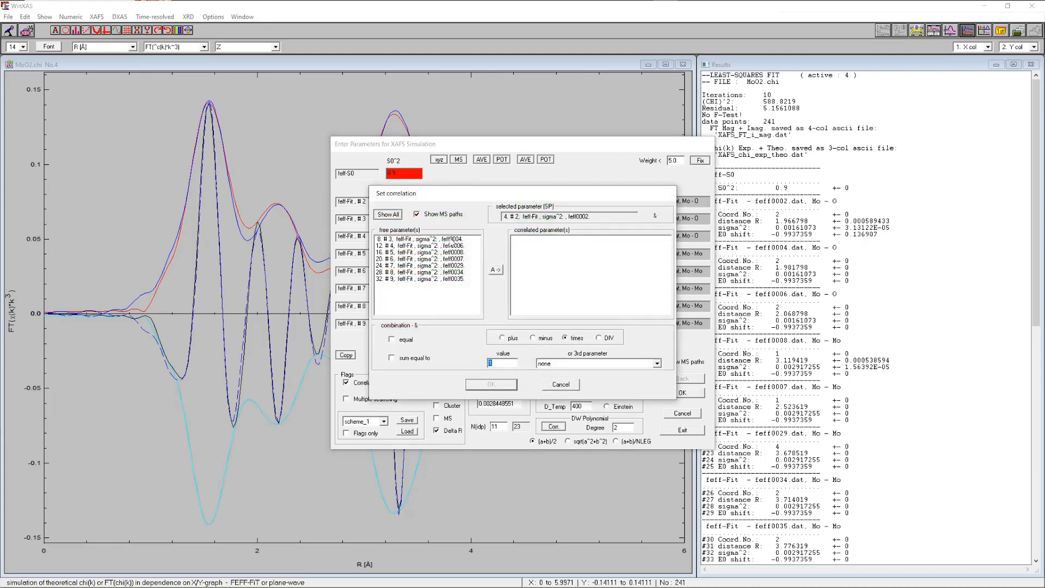
pyautogui.moveTo(450, 240); pyautogui.dragTo(451, 247)
pyautogui.click(495, 270)
pyautogui.click(491, 384)
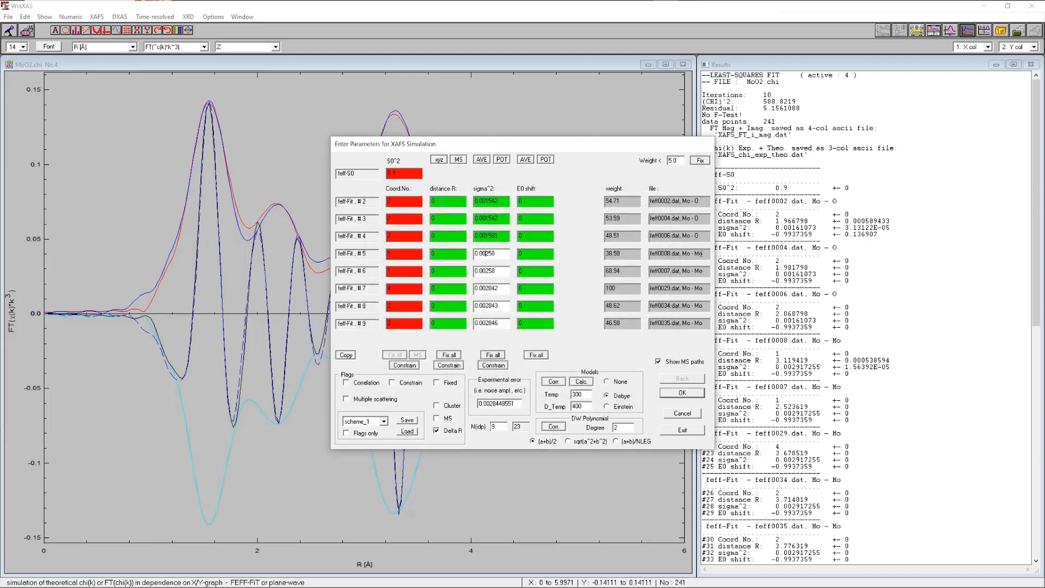
# Correlate the sigma² values of paths #6 through #9 to path #5's sigma², then exit the parameter dialog
pyautogui.click(370, 384)
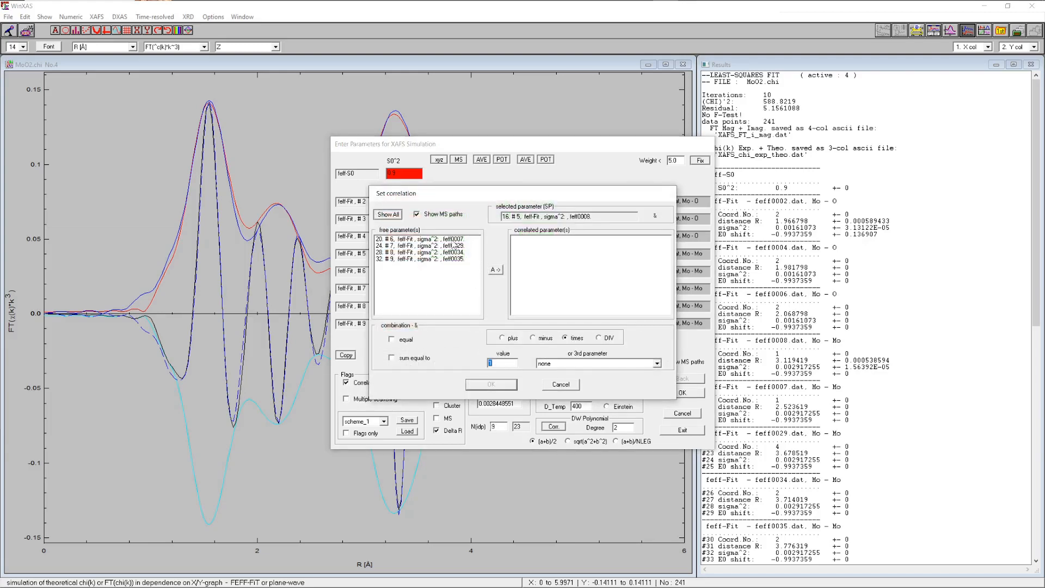
pyautogui.moveTo(452, 240); pyautogui.dragTo(457, 260)
pyautogui.click(495, 270)
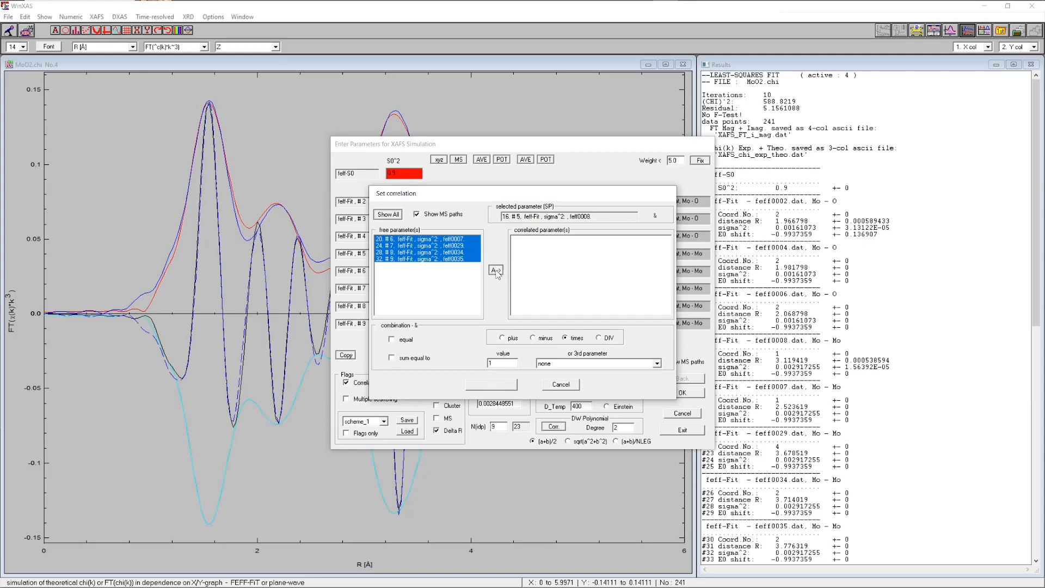
pyautogui.click(492, 384)
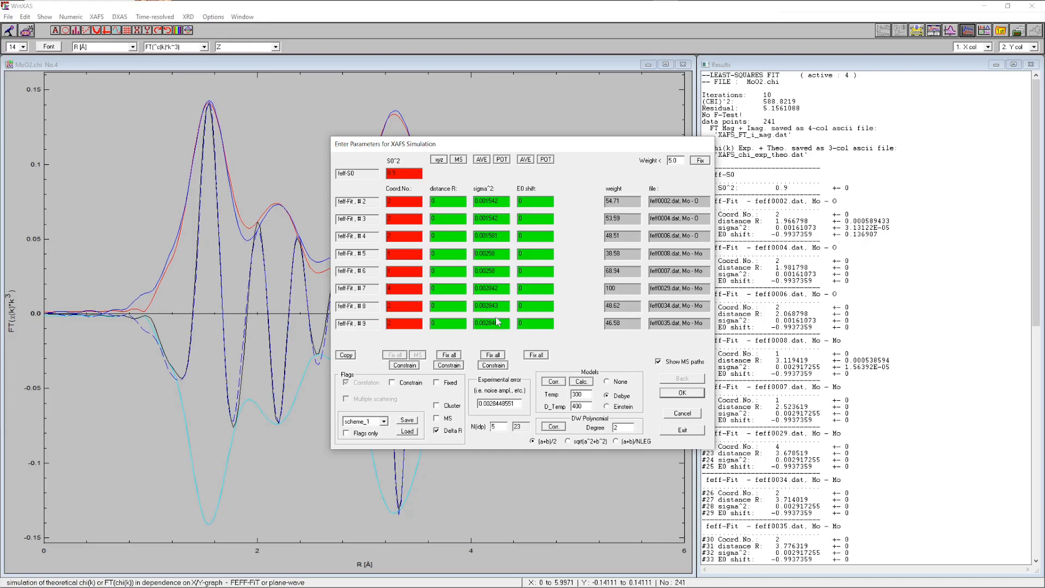
pyautogui.click(682, 431)
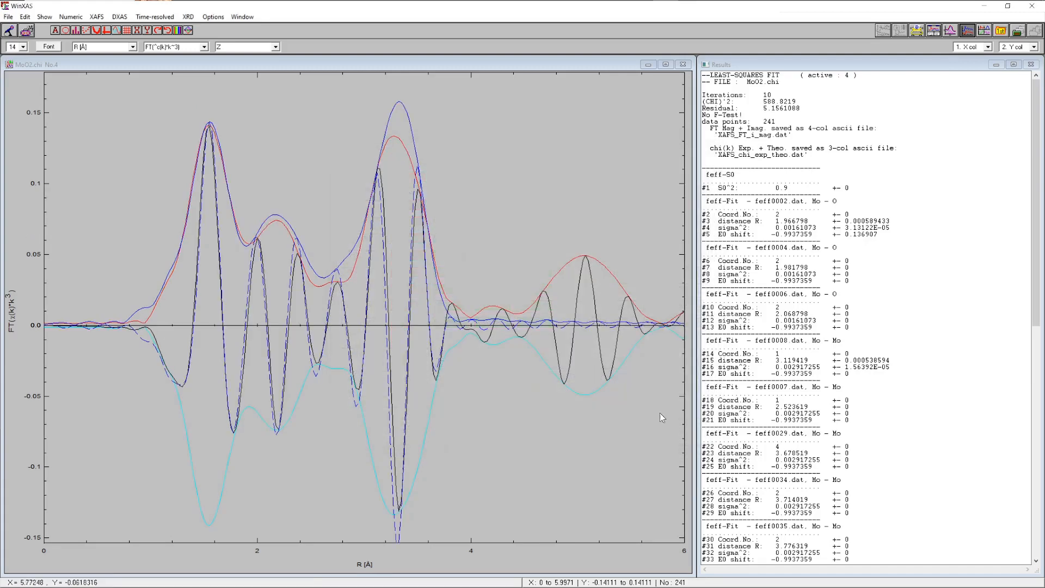
# Open the EXAFS refinement, keep all flags from the previous fit, and confirm the fit range borders
pyautogui.click(97, 16)
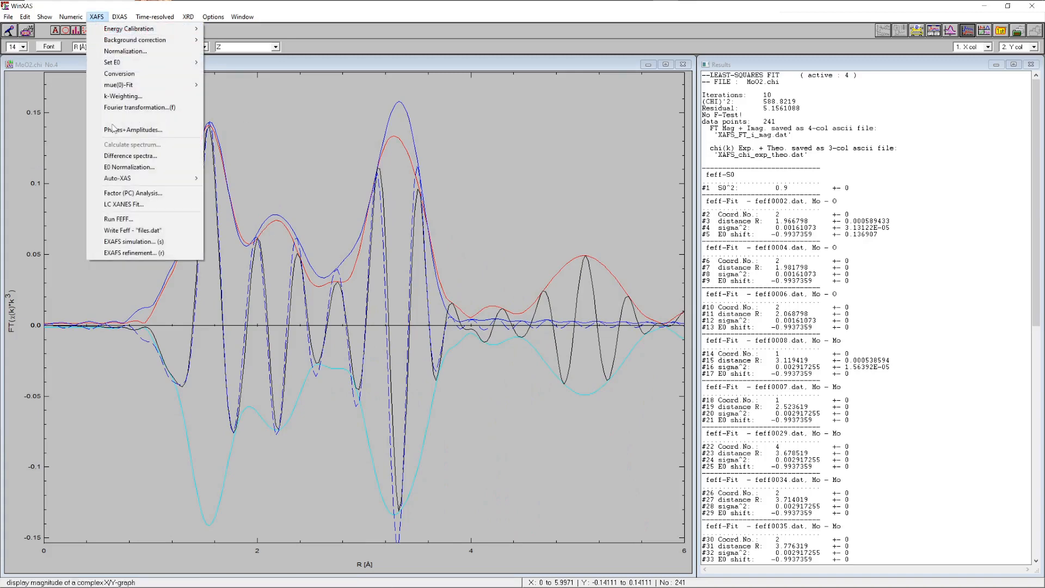
pyautogui.click(136, 254)
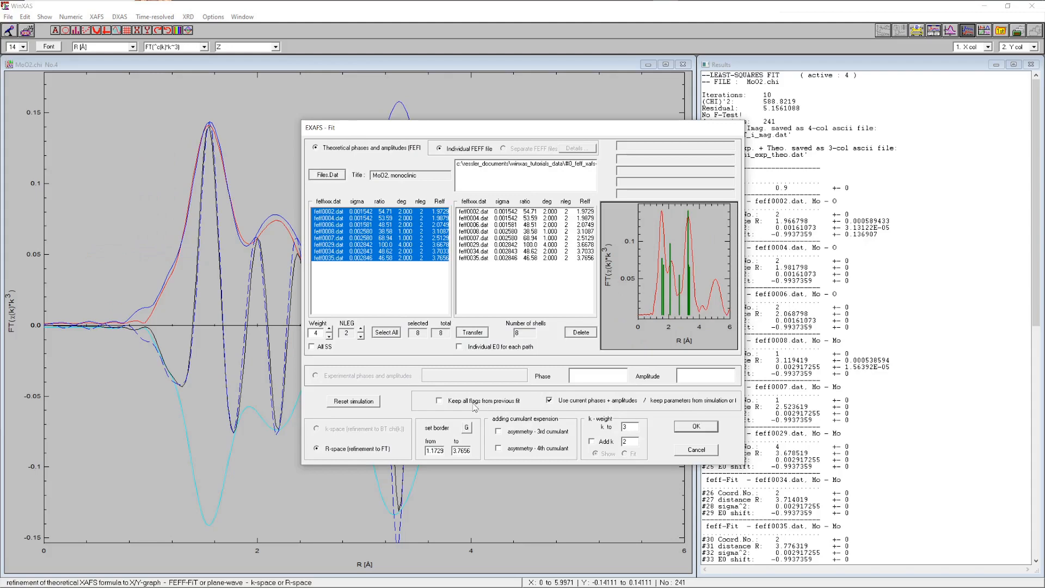
pyautogui.click(473, 403)
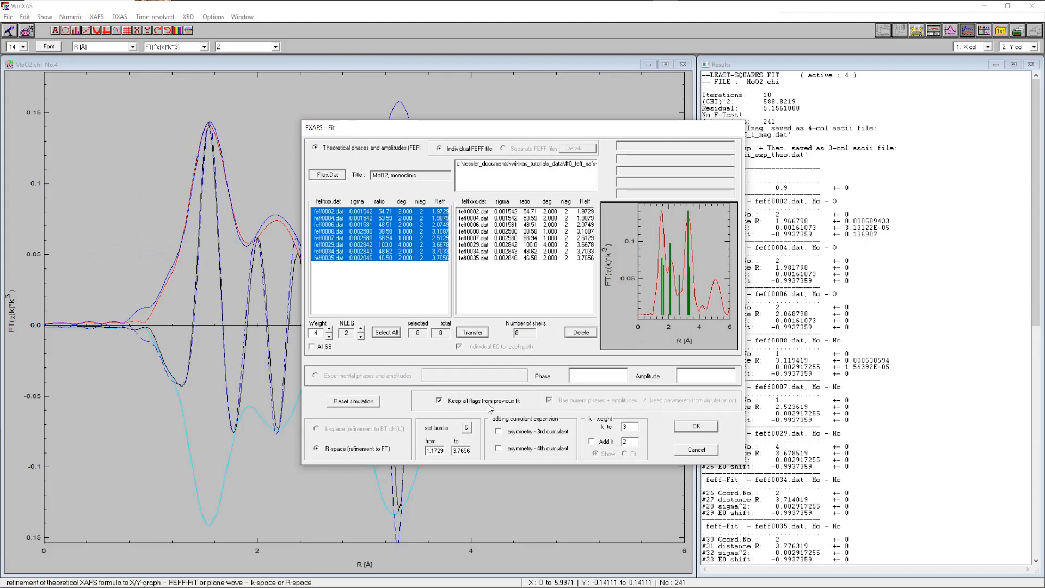
pyautogui.click(467, 428)
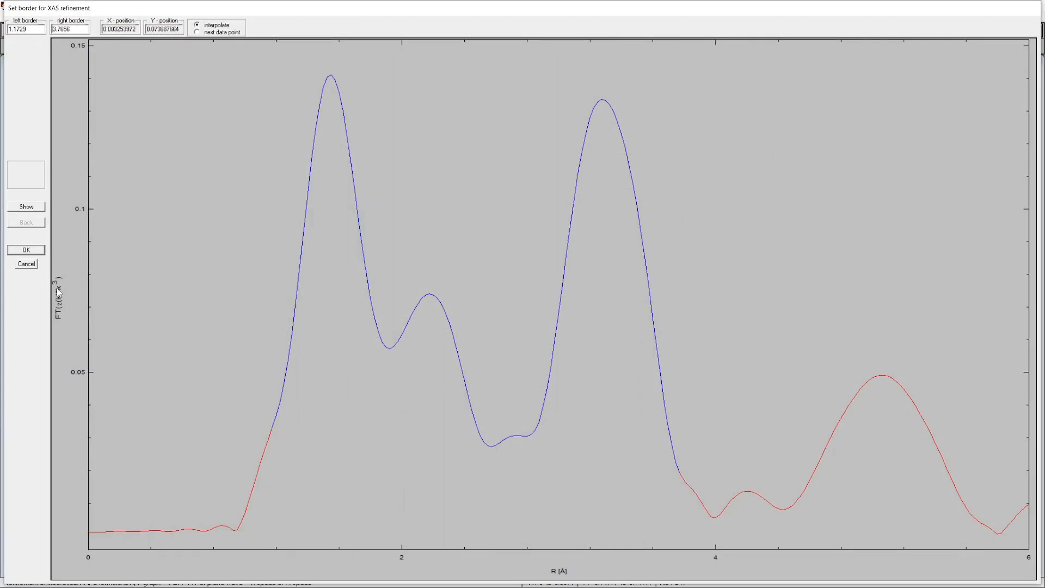
pyautogui.click(31, 250)
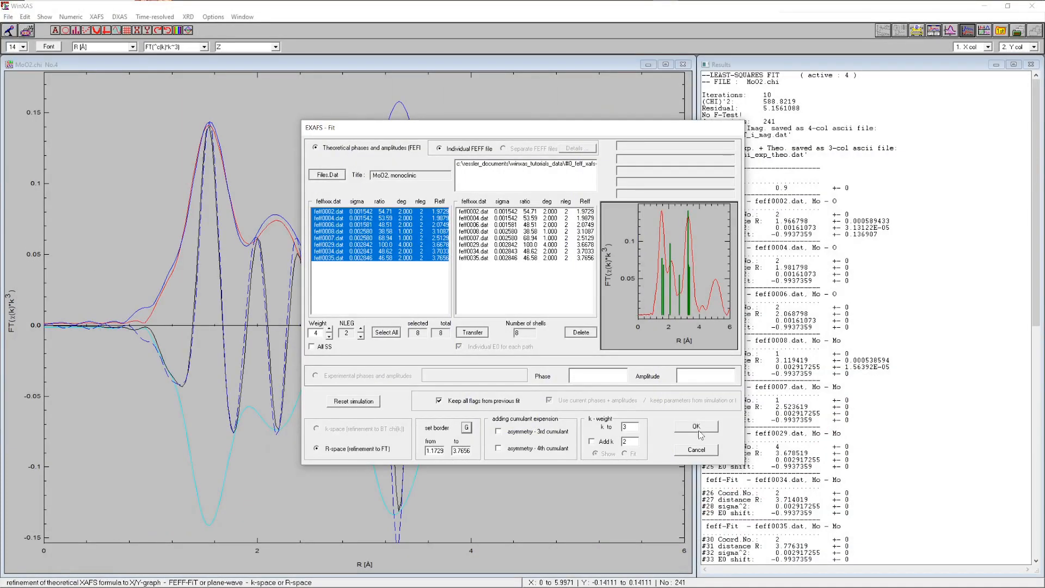
pyautogui.click(699, 430)
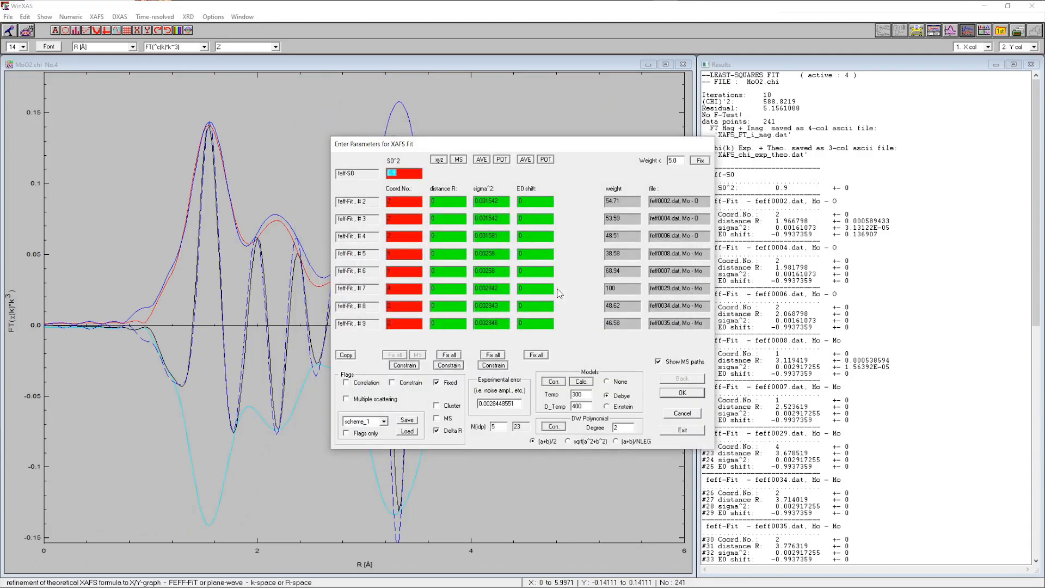
# Run the refinement, accept the fit result, and skip confidence limits and F tests
pyautogui.click(682, 430)
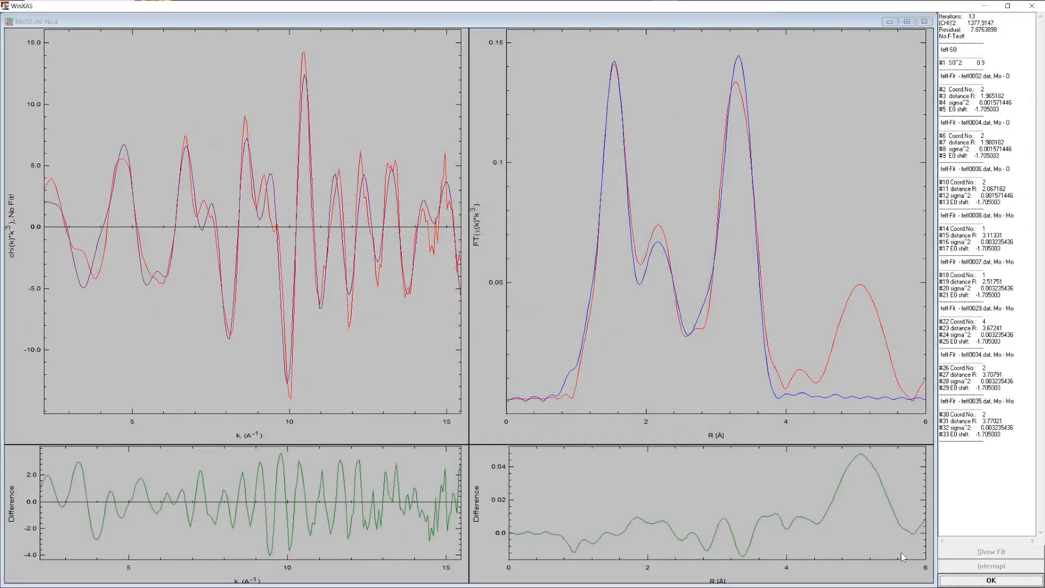
pyautogui.click(972, 581)
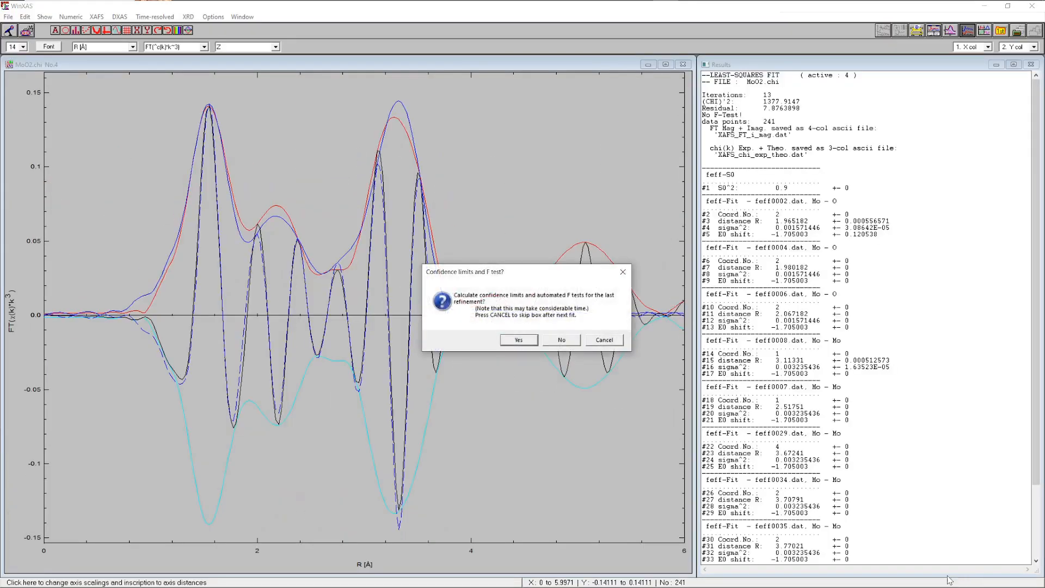
pyautogui.click(564, 342)
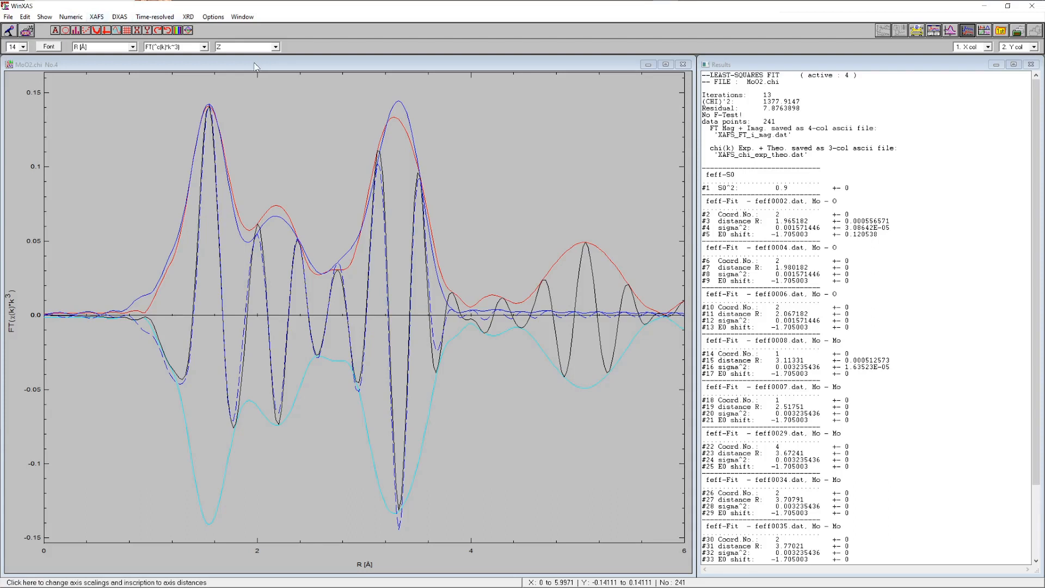
# Open the EXAFS simulation, reset it, and load the FILES_4.DAT path list
pyautogui.click(97, 18)
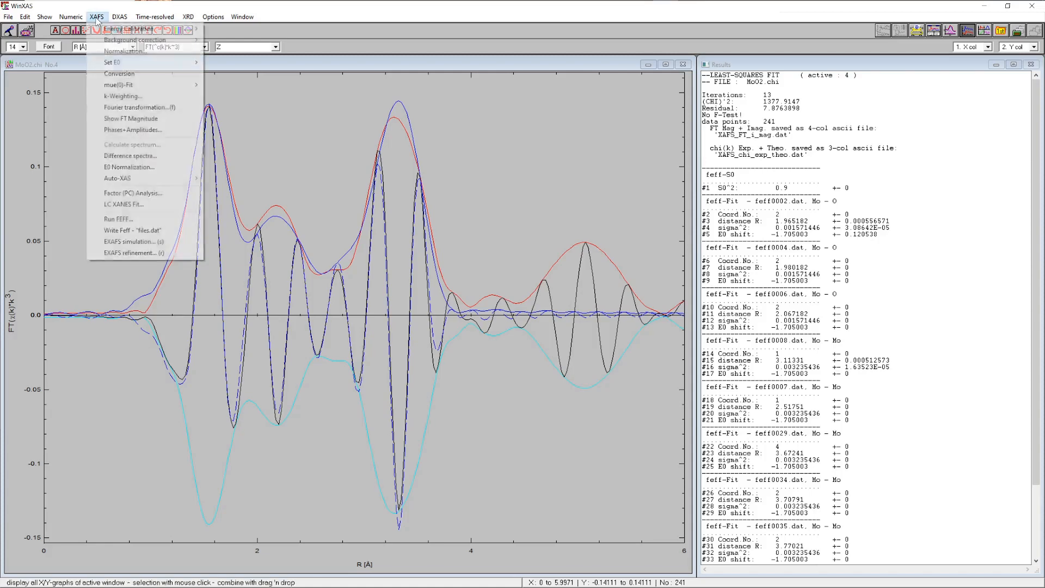
pyautogui.click(136, 244)
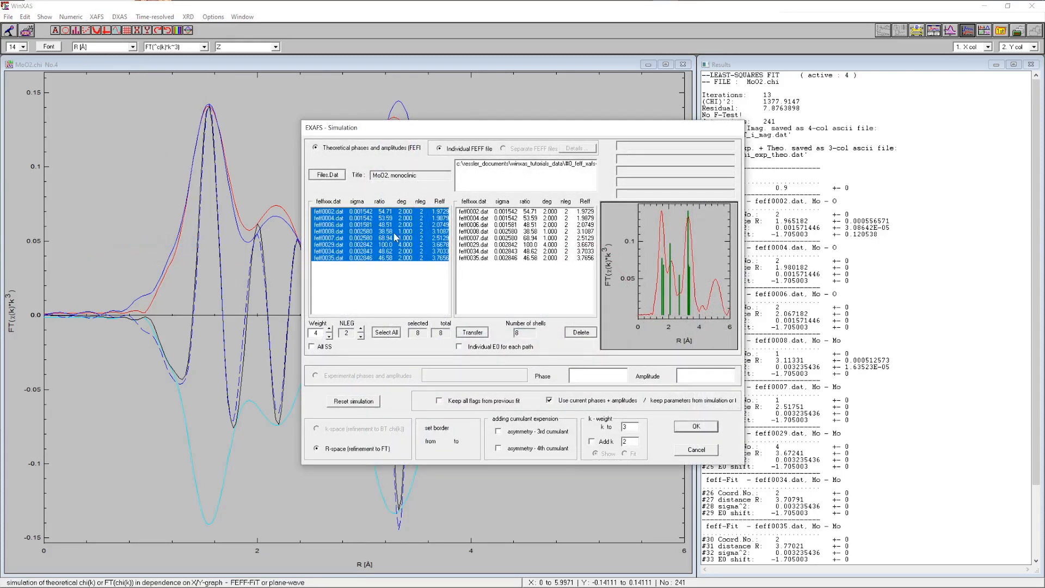
pyautogui.click(363, 406)
pyautogui.click(329, 175)
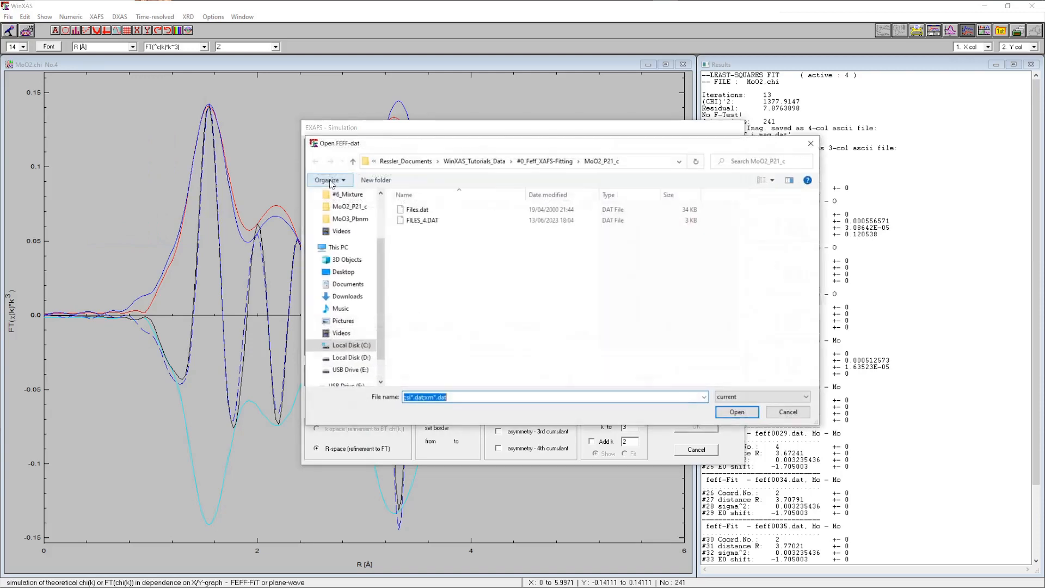
pyautogui.click(425, 221)
pyautogui.click(737, 412)
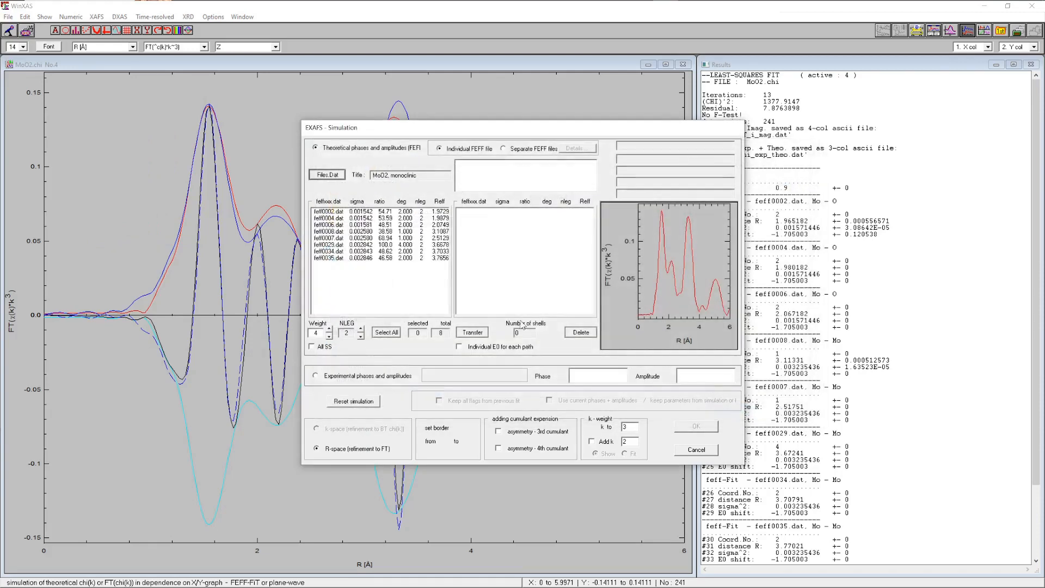
# Set NLEG to 4, transfer all 15 selected paths, and confirm the simulation setup
pyautogui.click(361, 334)
pyautogui.click(361, 330)
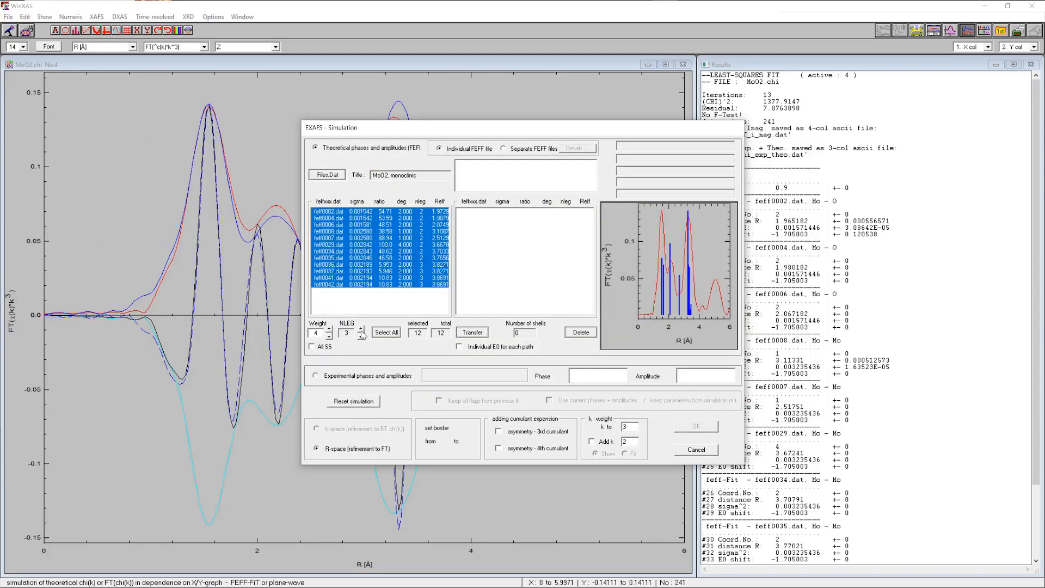
pyautogui.click(361, 330)
pyautogui.click(361, 330)
pyautogui.click(361, 337)
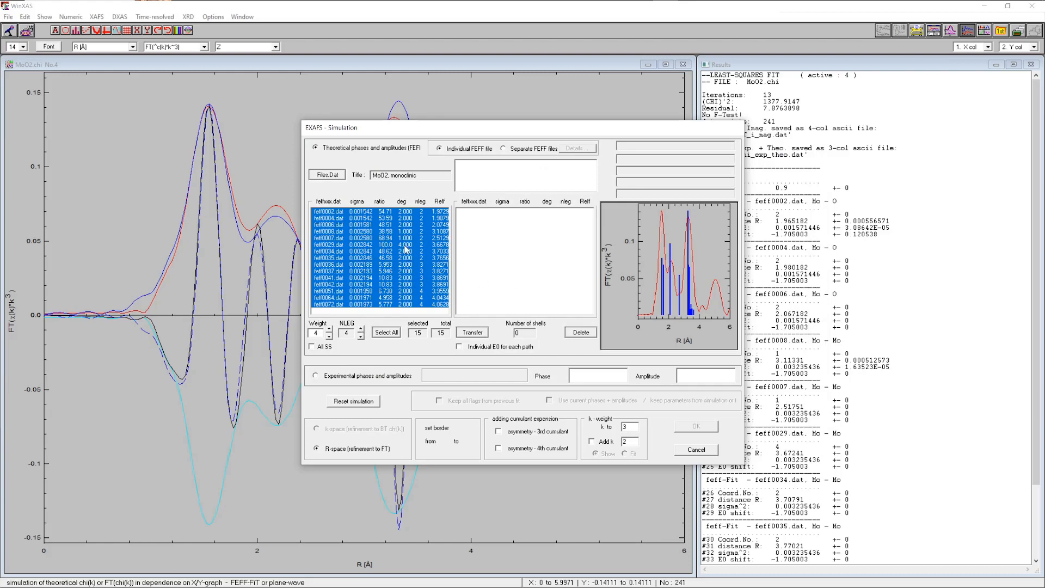
pyautogui.click(473, 333)
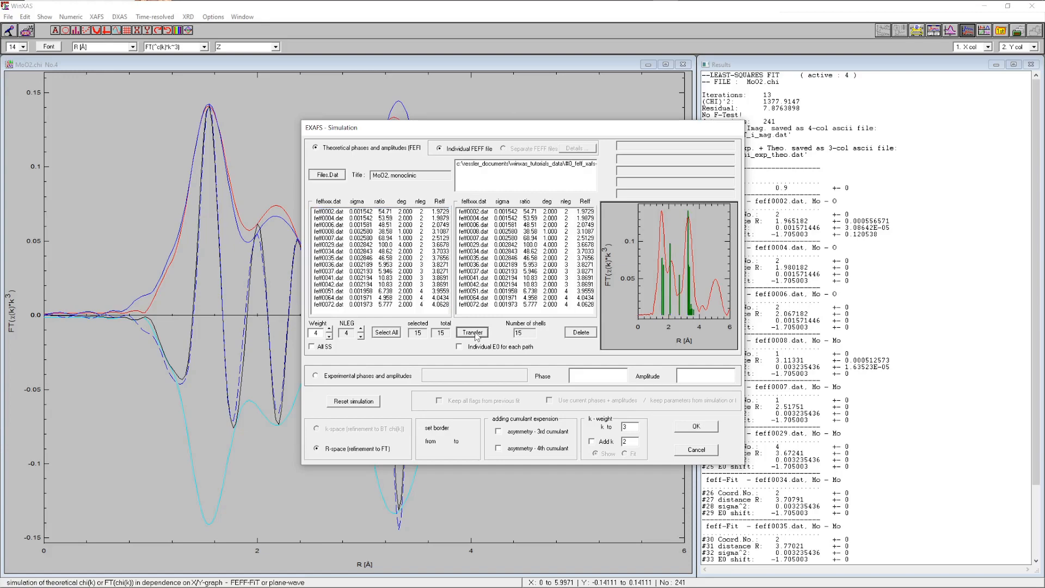
pyautogui.click(695, 428)
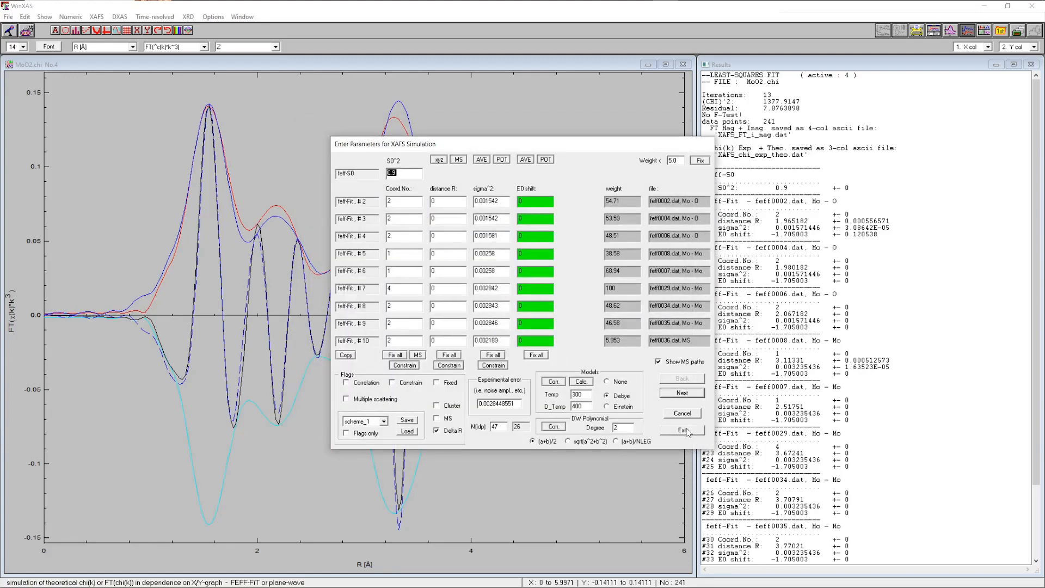
# Close the simulation, open the EXAFS refinement, and set the R-space fit range from about 1.17 to 3.78 Å
pyautogui.click(683, 429)
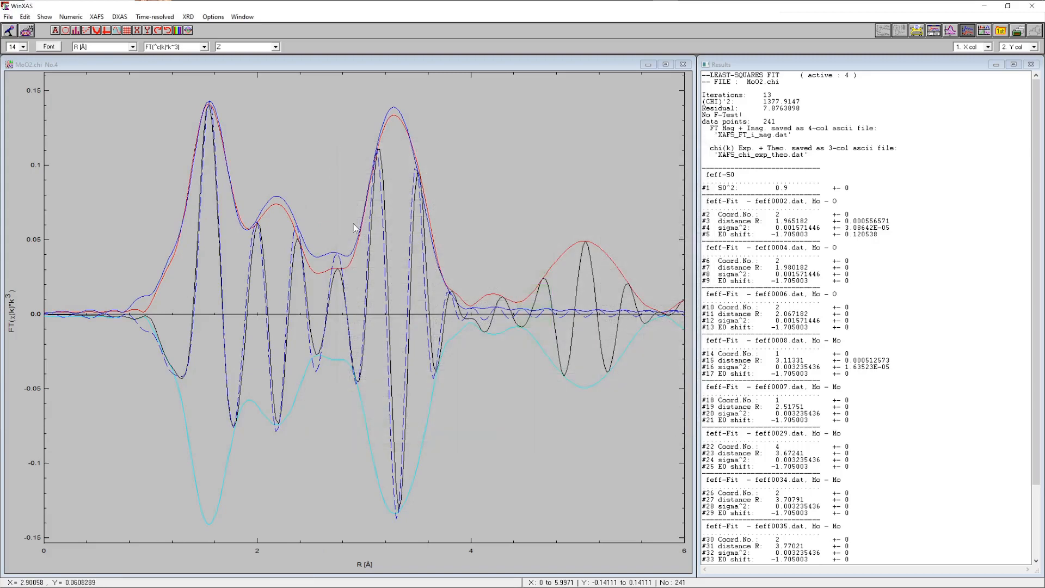
pyautogui.click(96, 17)
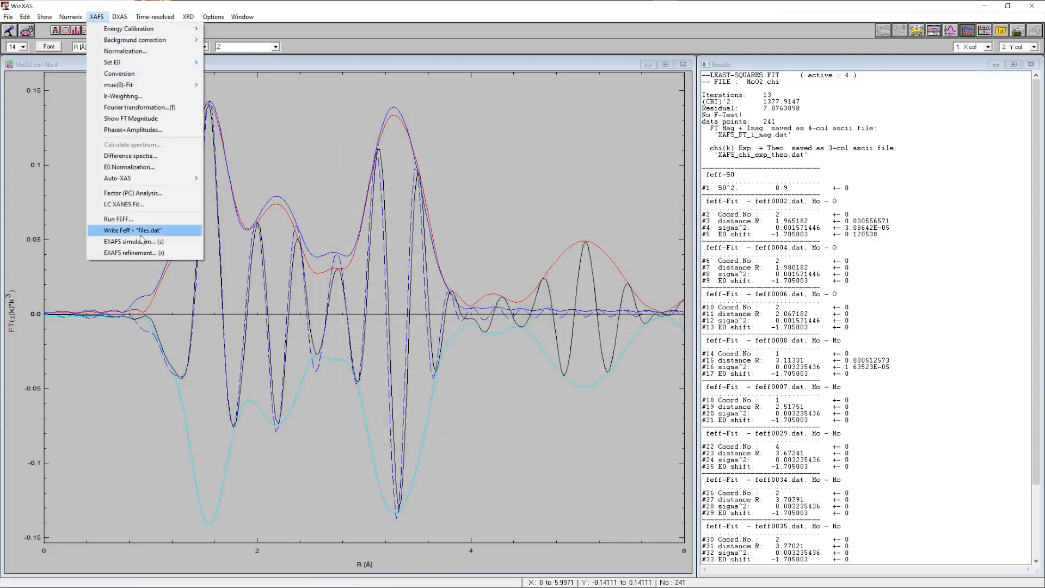
pyautogui.click(136, 253)
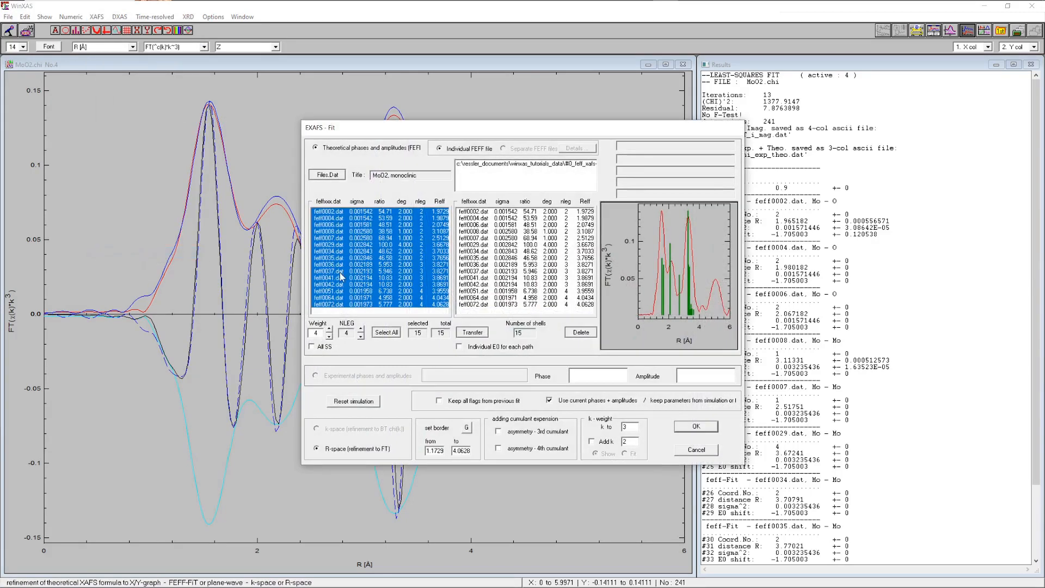
pyautogui.click(467, 428)
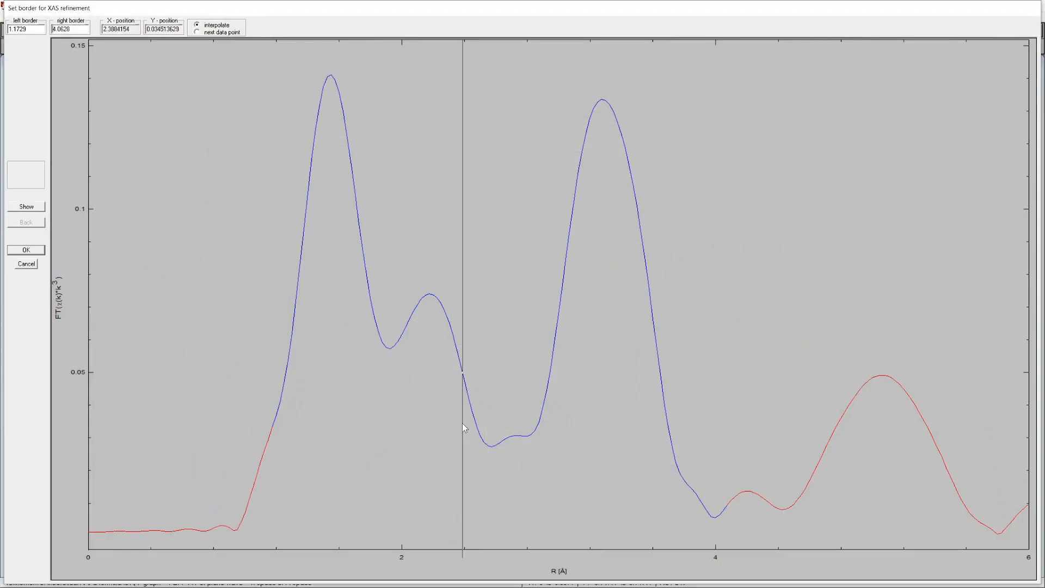
pyautogui.click(271, 355)
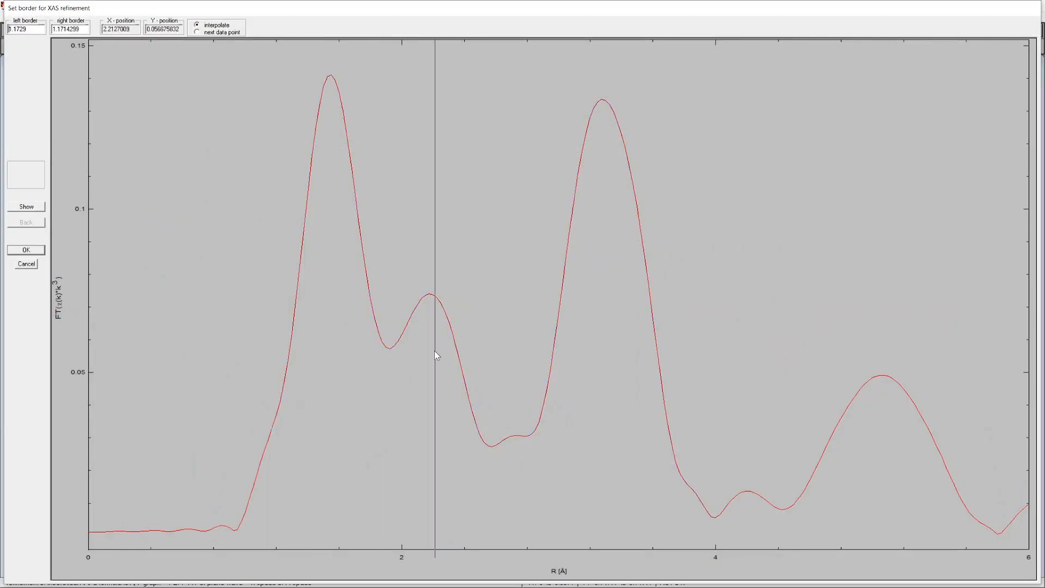
pyautogui.click(680, 329)
pyautogui.click(34, 249)
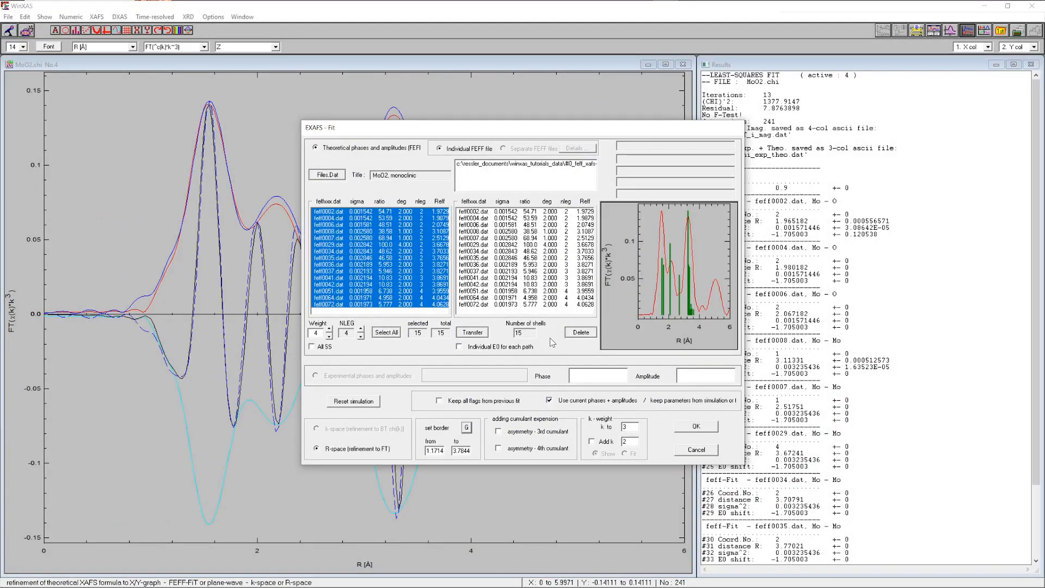
# Confirm the refinement setup, then fix S0² and all coordination numbers in the fit parameters
pyautogui.click(696, 427)
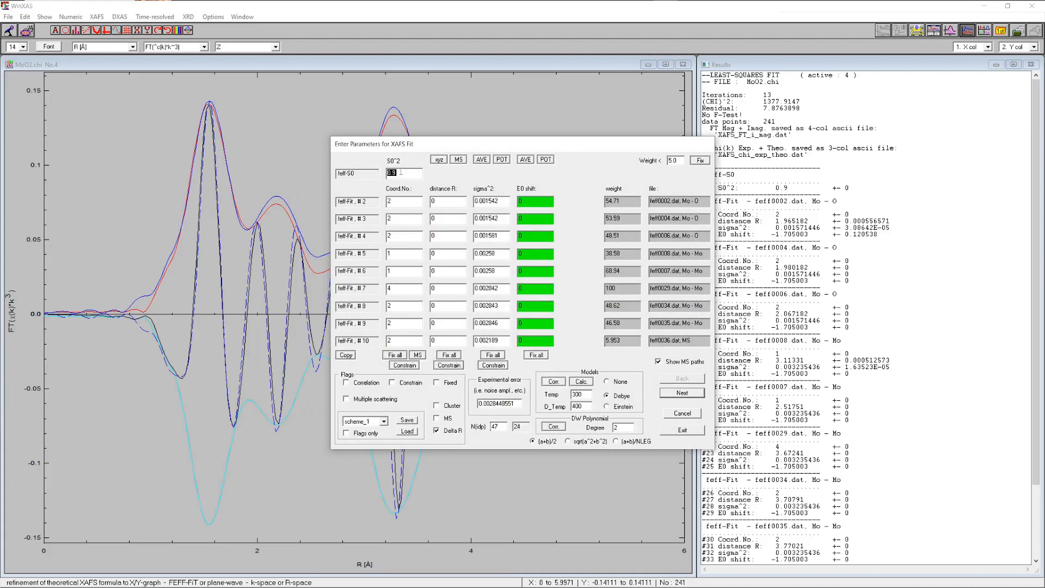
pyautogui.click(437, 382)
pyautogui.click(396, 355)
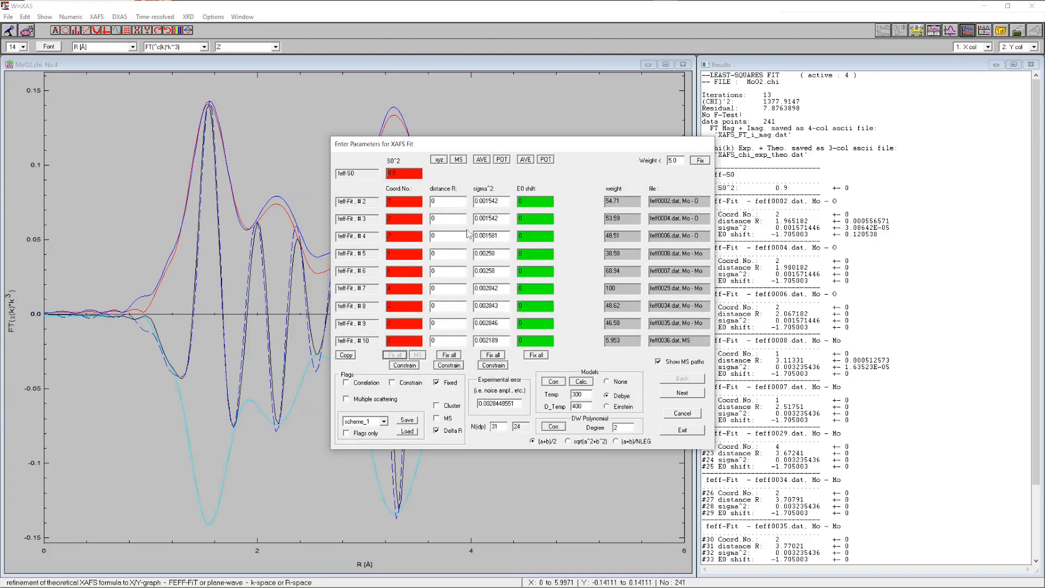
# Correlate the distances of the feff0004 and feff0006 Mo–O paths to the feff0002 distance
pyautogui.click(373, 385)
pyautogui.click(438, 239)
pyautogui.keyDown('shift'); pyautogui.click(442, 246); pyautogui.keyUp('shift')
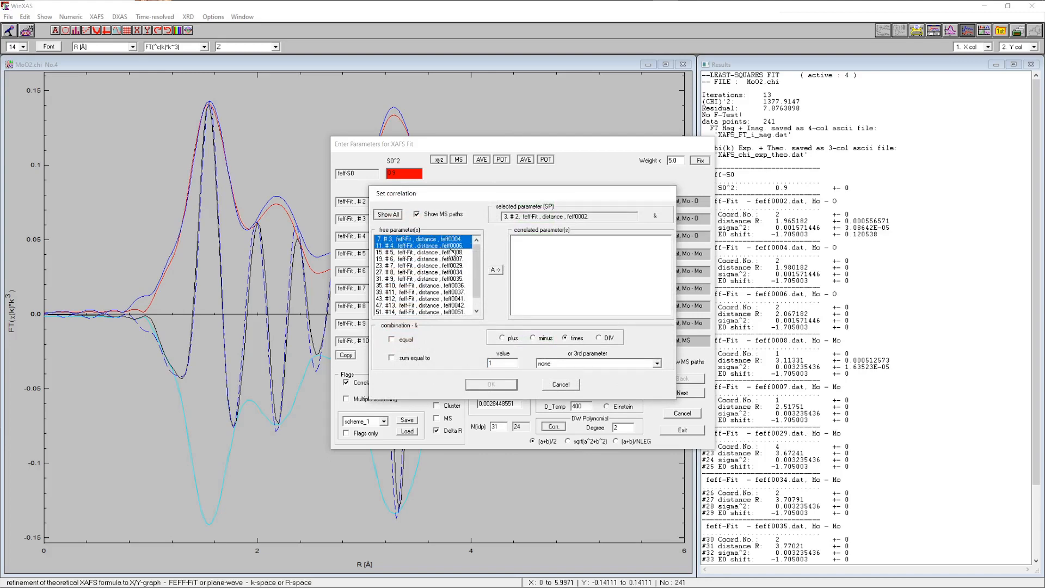
pyautogui.click(495, 269)
pyautogui.click(484, 384)
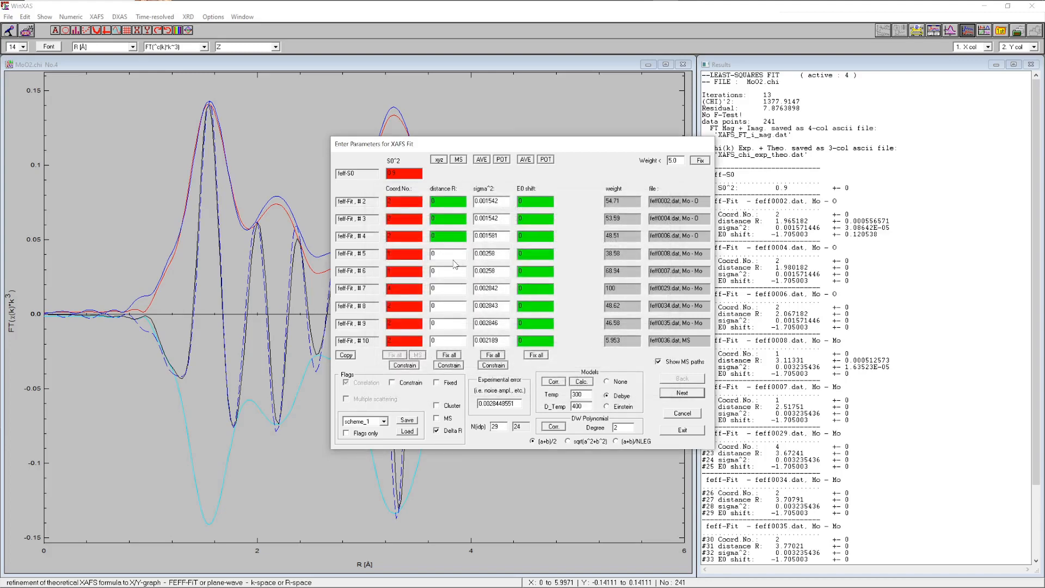
# Correlate the distances of all remaining Mo–Mo and multiple-scattering paths to the feff0008 distance
pyautogui.click(370, 384)
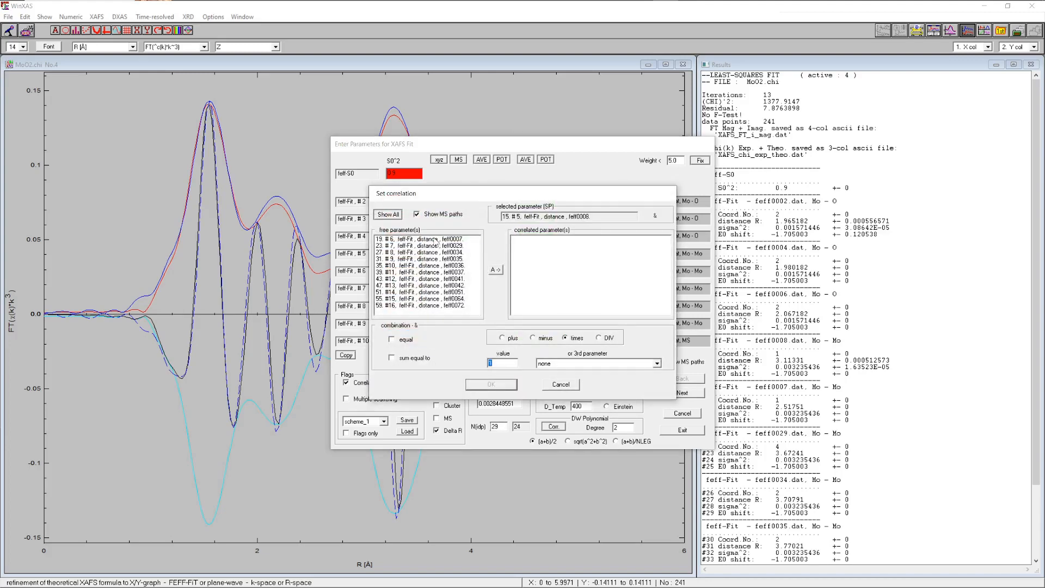
pyautogui.click(435, 239)
pyautogui.keyDown('shift'); pyautogui.click(435, 306); pyautogui.keyUp('shift')
pyautogui.click(495, 271)
pyautogui.click(484, 384)
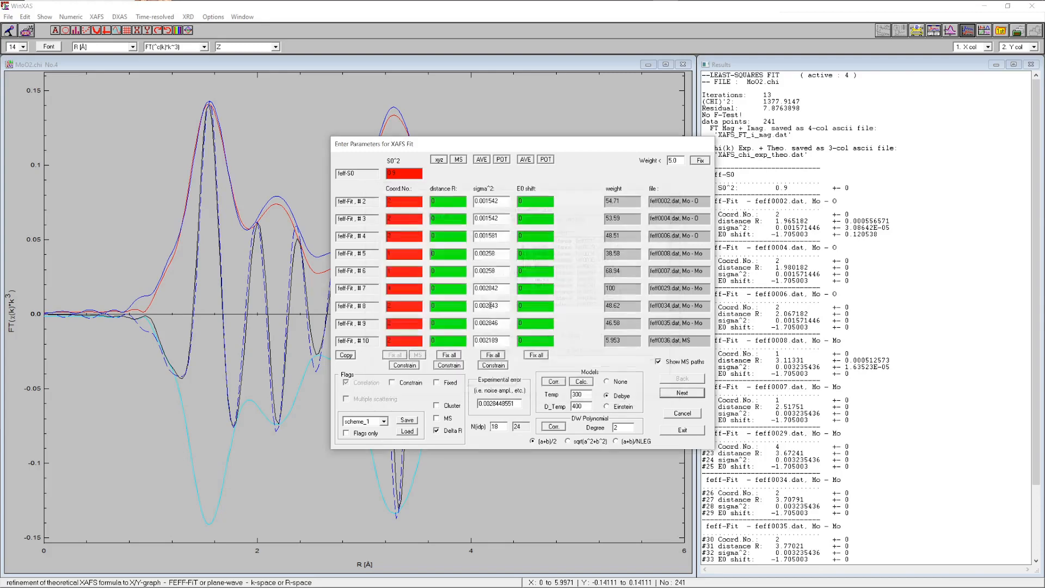
# Correlate sigma² of the feff0004 and feff0006 Mo–O paths to the feff0002 sigma²
pyautogui.click(376, 385)
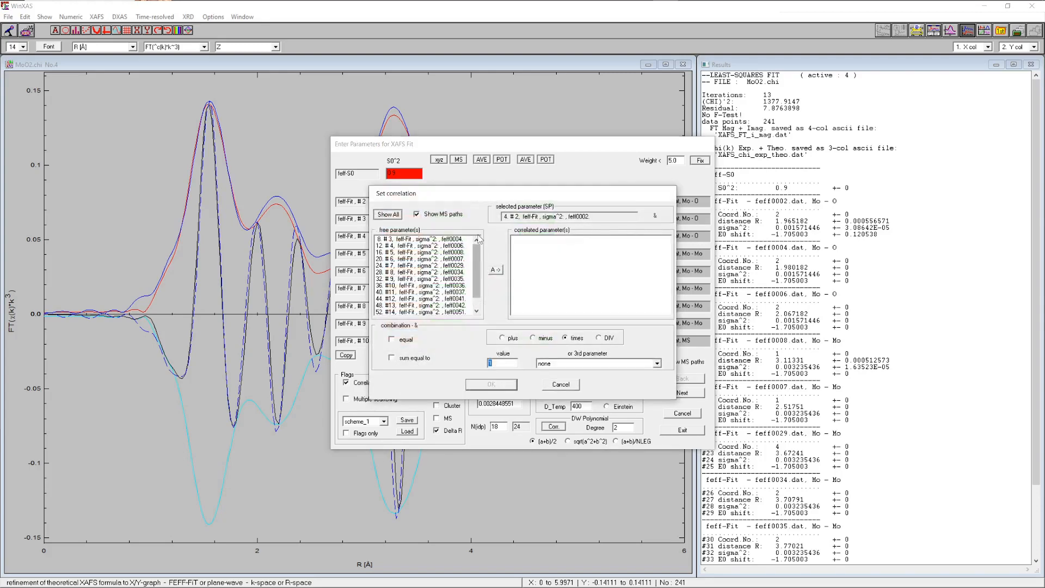
pyautogui.click(436, 239)
pyautogui.keyDown('shift'); pyautogui.click(460, 245); pyautogui.keyUp('shift')
pyautogui.click(492, 383)
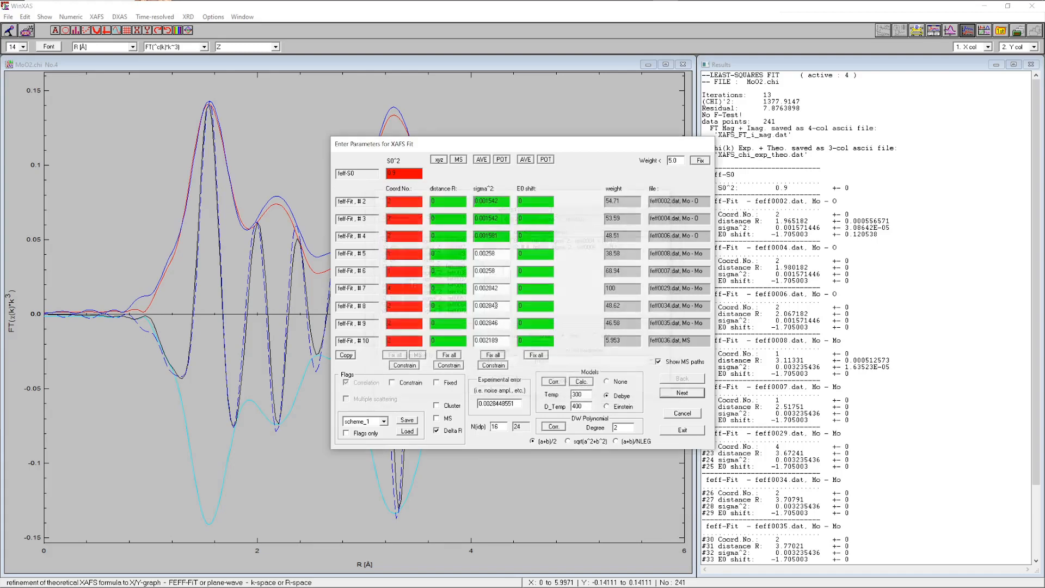
# Correlate sigma² of all remaining Mo–Mo and multiple-scattering paths to the feff0008 sigma²
pyautogui.click(369, 384)
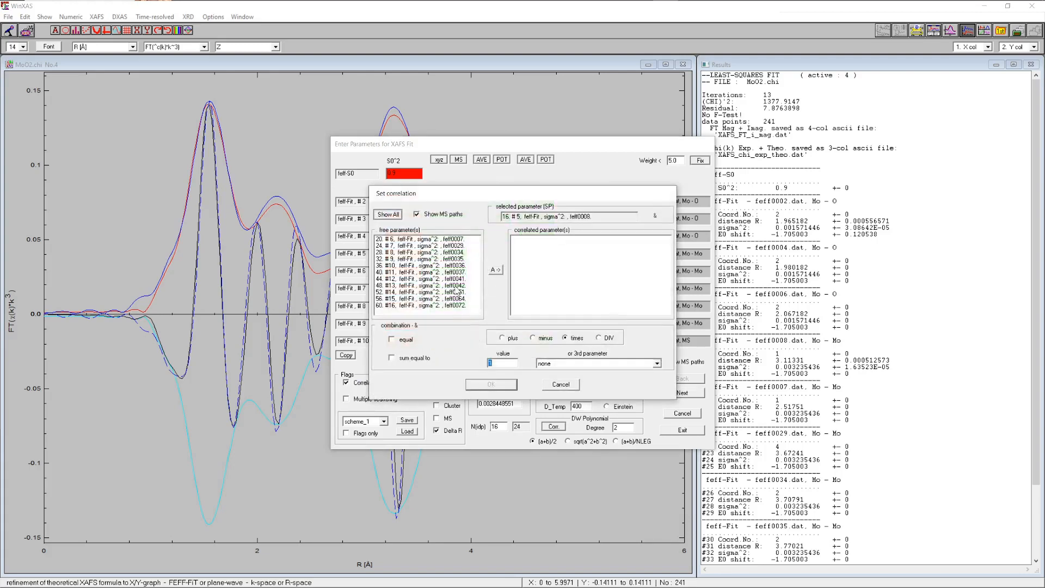
pyautogui.moveTo(454, 243); pyautogui.dragTo(447, 325)
pyautogui.click(496, 271)
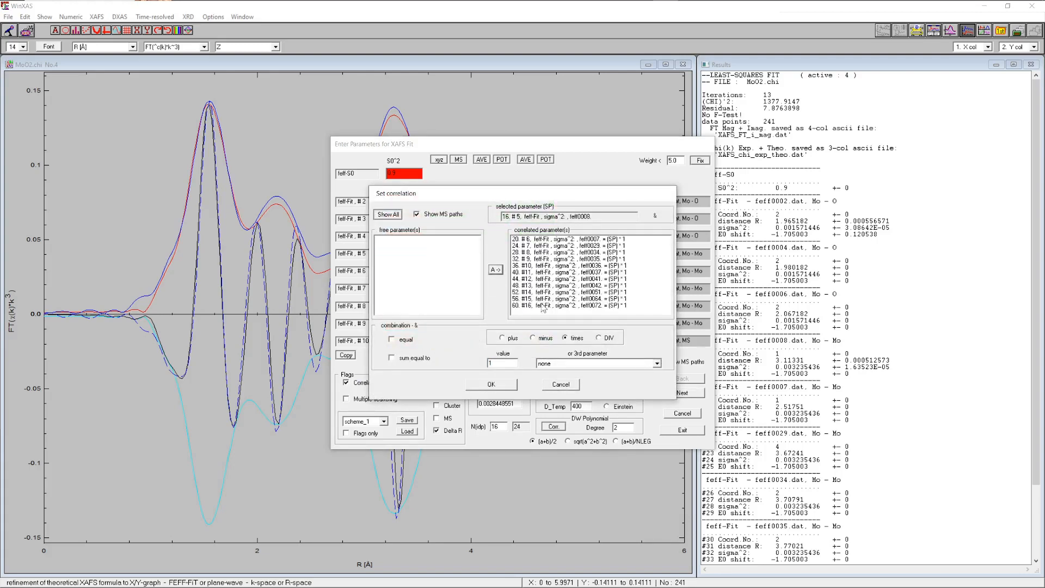
pyautogui.click(492, 385)
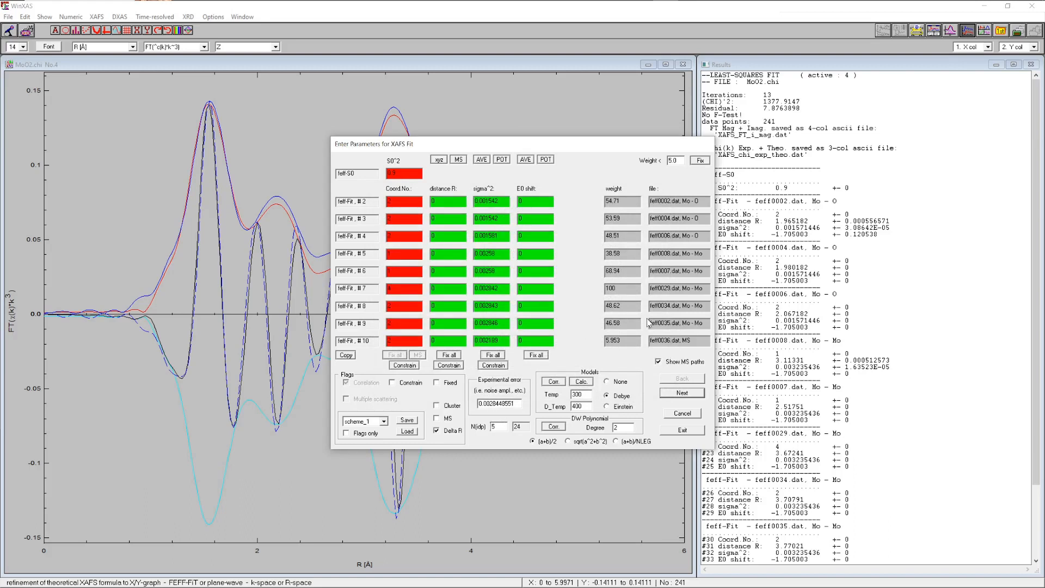
# Run the refinement, accept the fit result, and calculate confidence limits and F tests
pyautogui.click(683, 430)
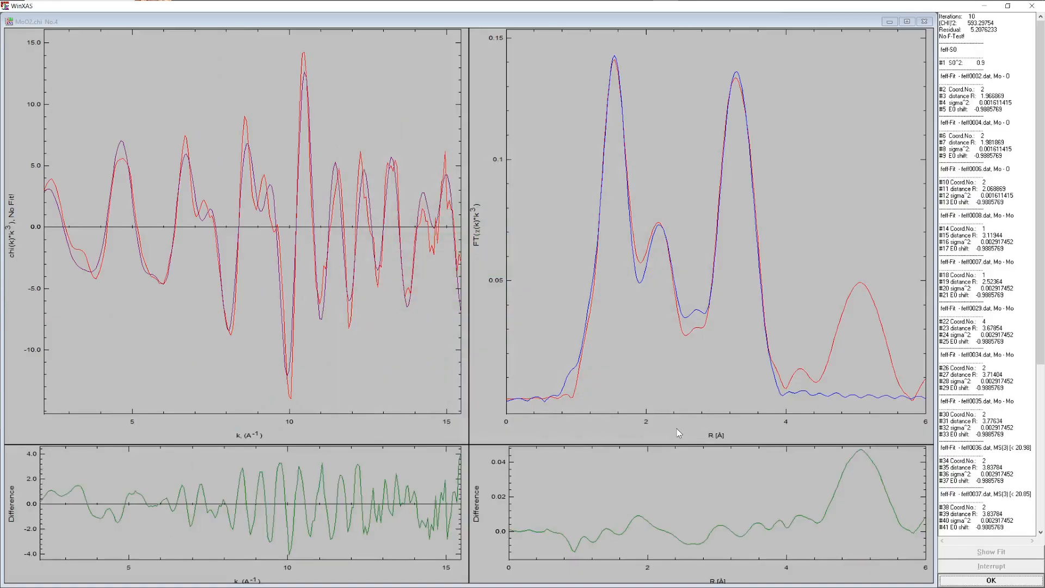
pyautogui.click(981, 583)
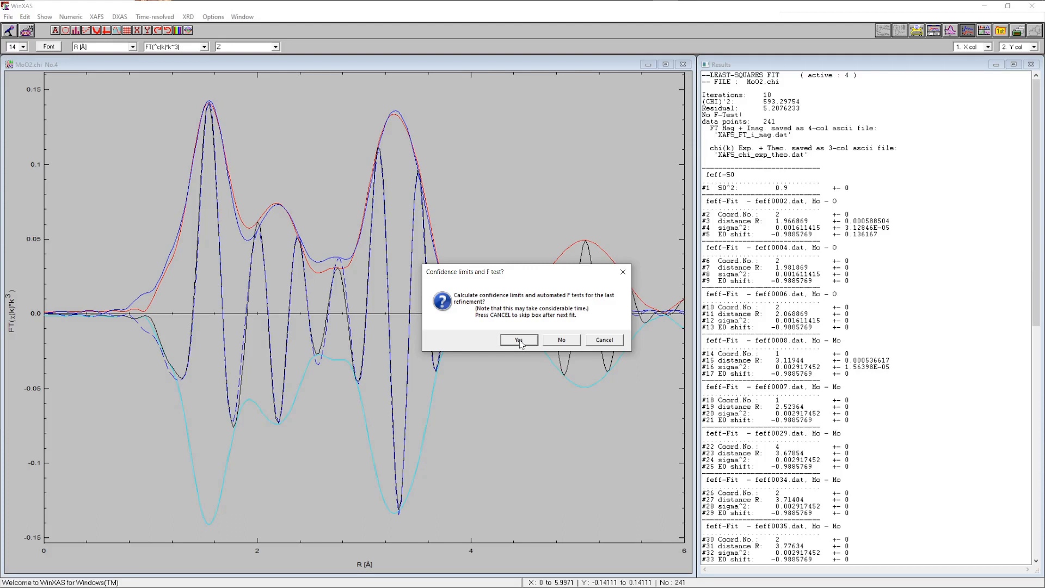
pyautogui.click(519, 340)
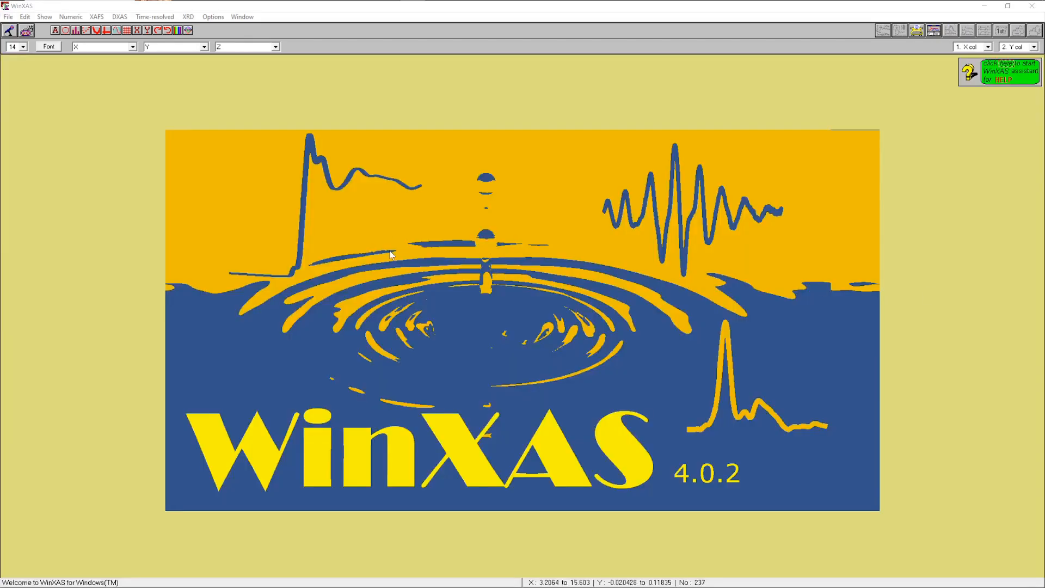
# Open the MoO3.chi data file from the #6_Mixture folder
pyautogui.click(8, 17)
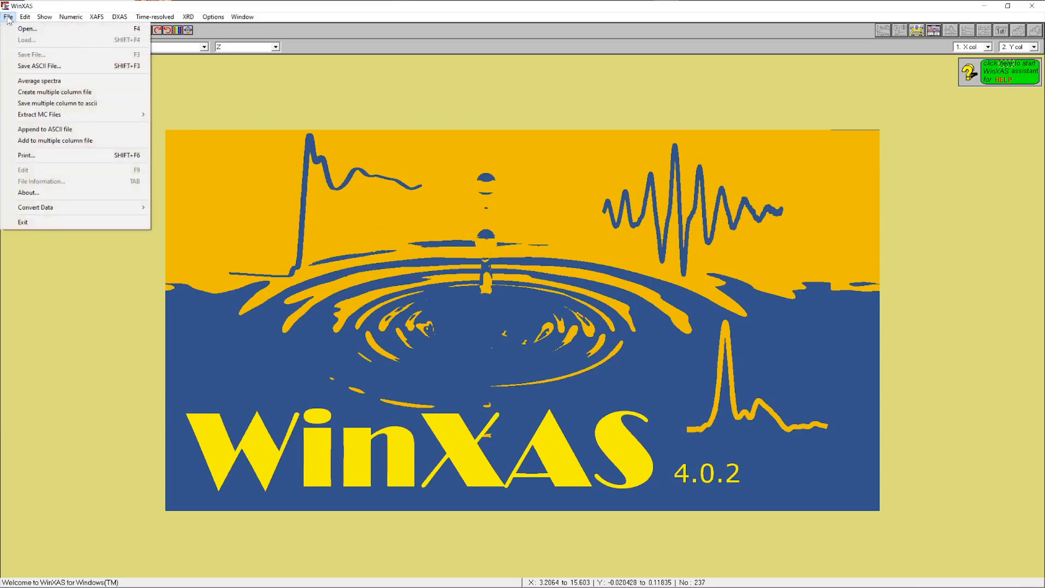
pyautogui.click(34, 33)
pyautogui.click(122, 107)
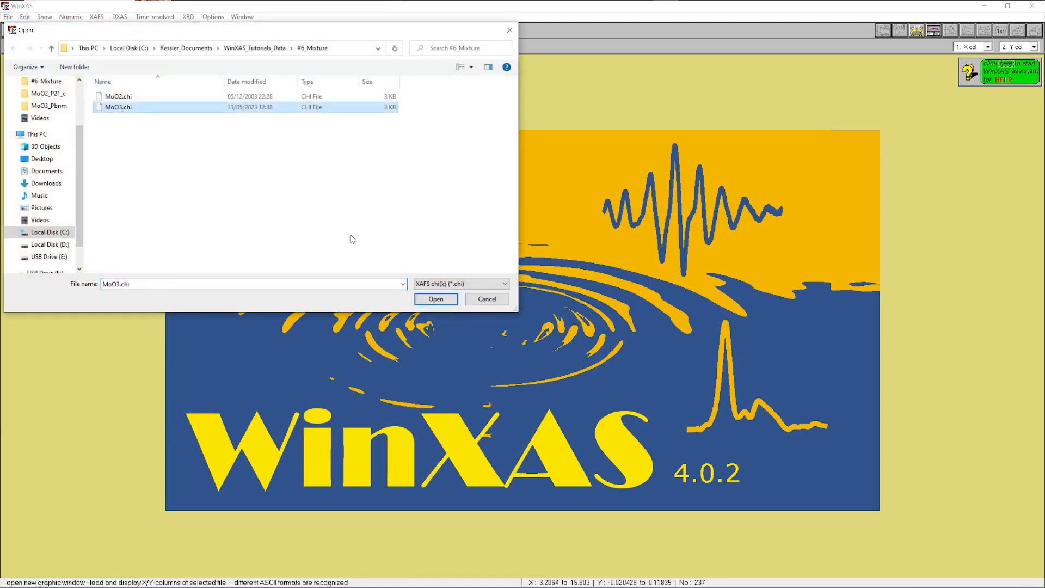
pyautogui.click(436, 299)
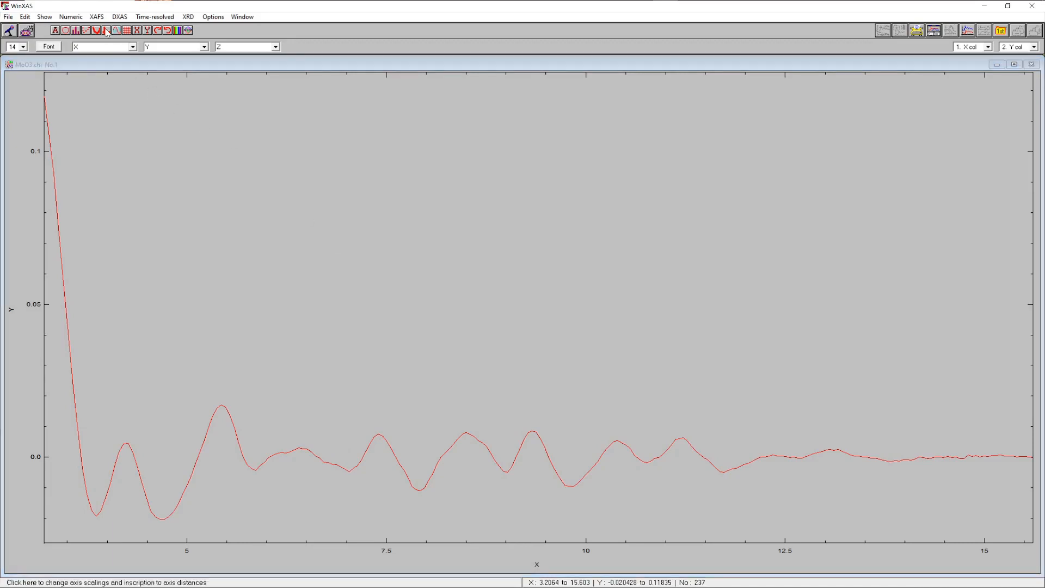
# Fourier transform the MoO3 chi(k) with the Bessel window and k-weight 3
pyautogui.click(92, 17)
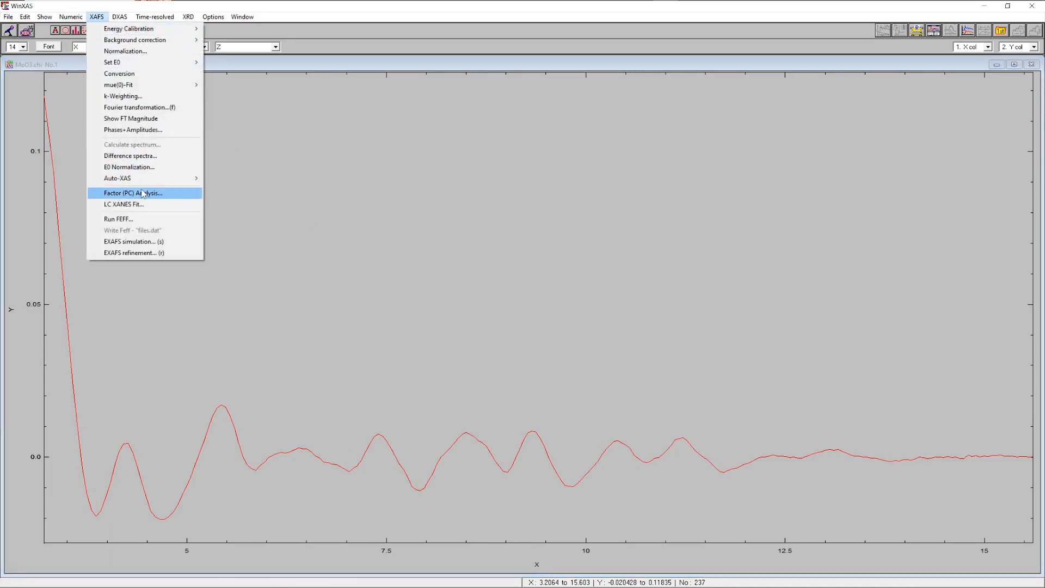
pyautogui.click(142, 107)
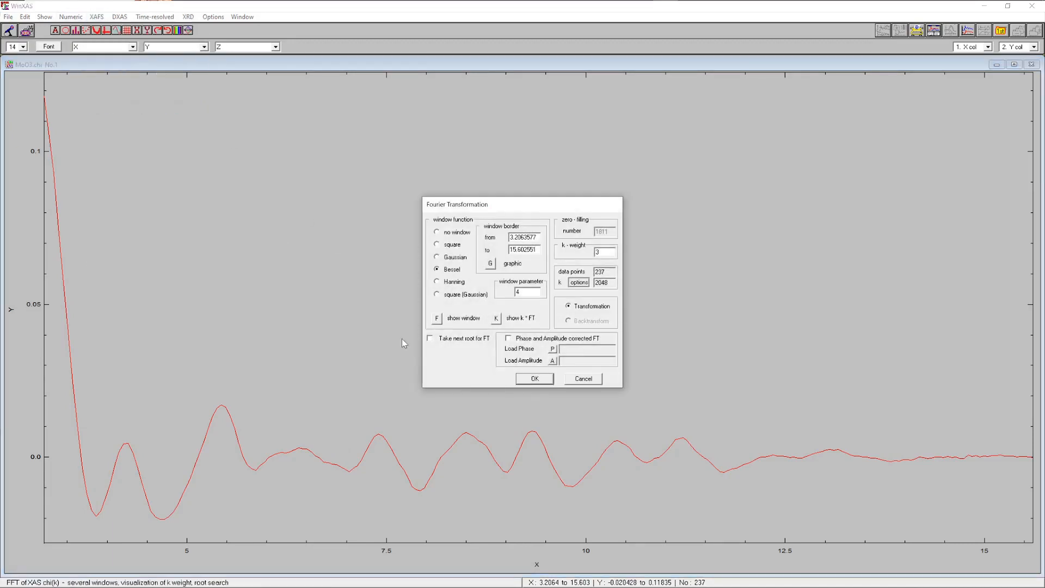
pyautogui.click(525, 379)
# Open the EXAFS simulation and load files_5_MoO3.dat from the MoO3_Pbnm FEFF folder
pyautogui.click(96, 17)
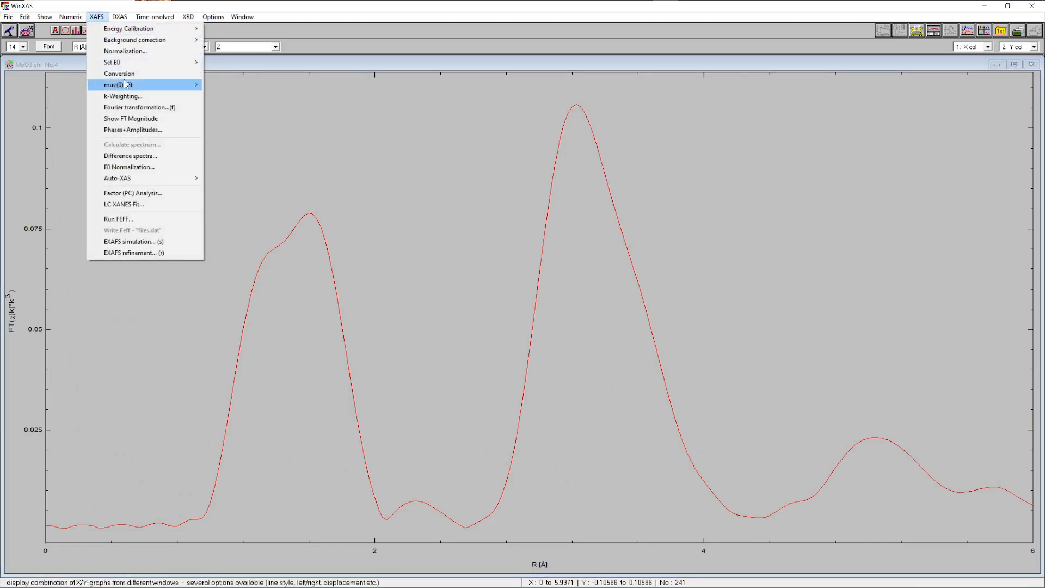
pyautogui.click(146, 244)
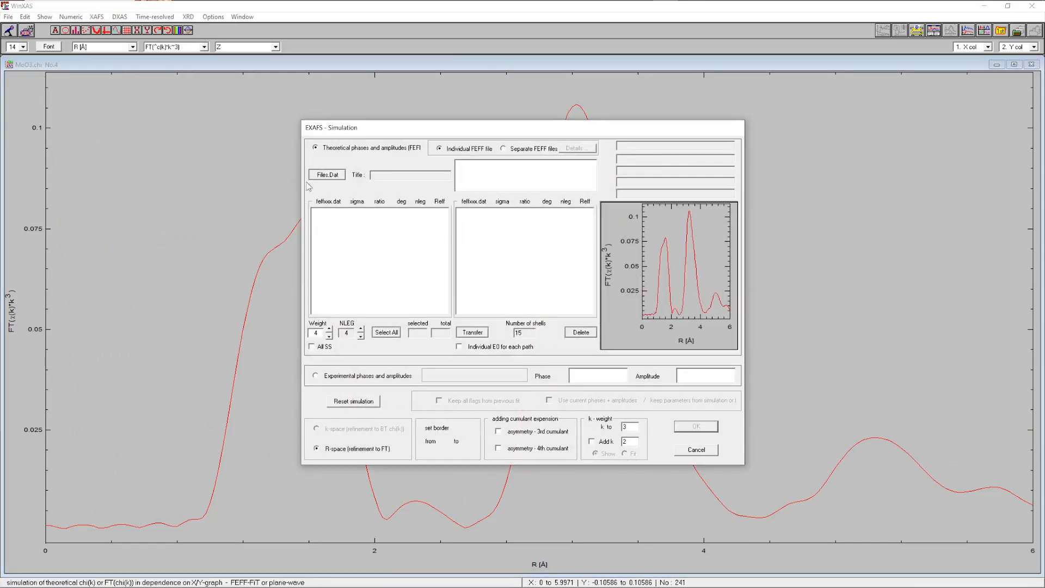
pyautogui.click(327, 175)
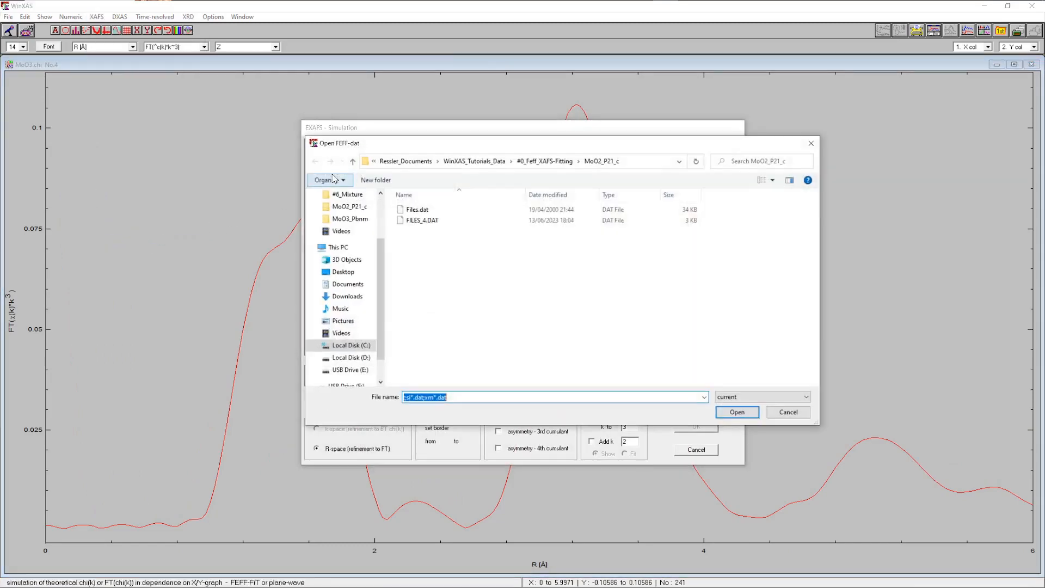
pyautogui.click(550, 162)
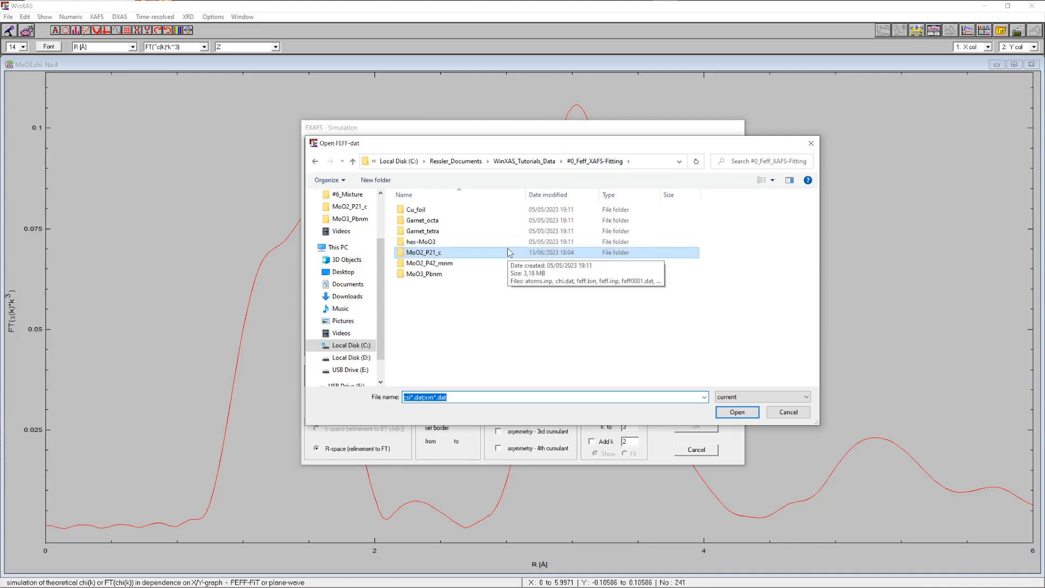
pyautogui.click(428, 275)
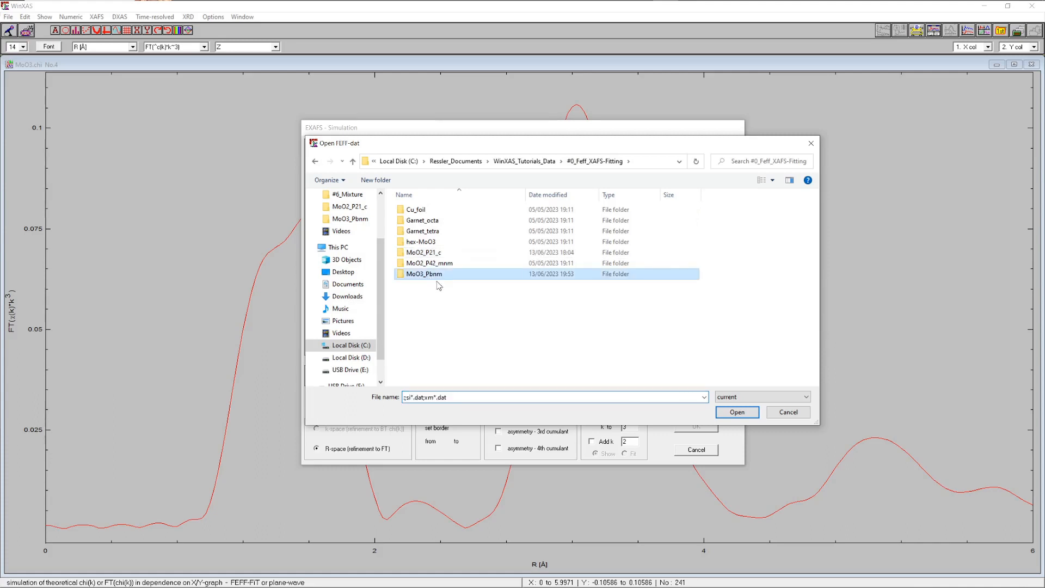
pyautogui.click(736, 413)
pyautogui.click(424, 210)
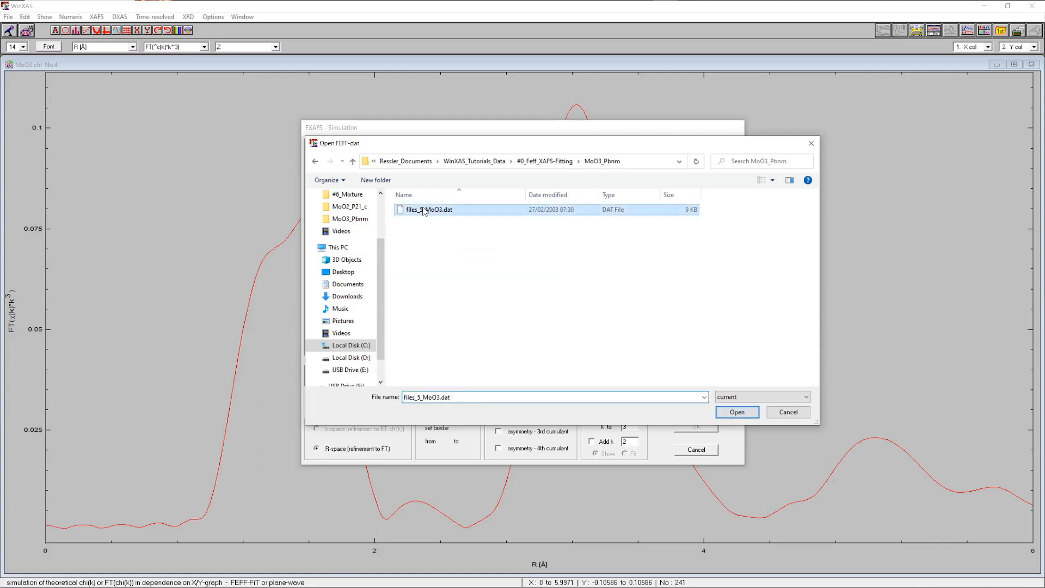
pyautogui.click(738, 412)
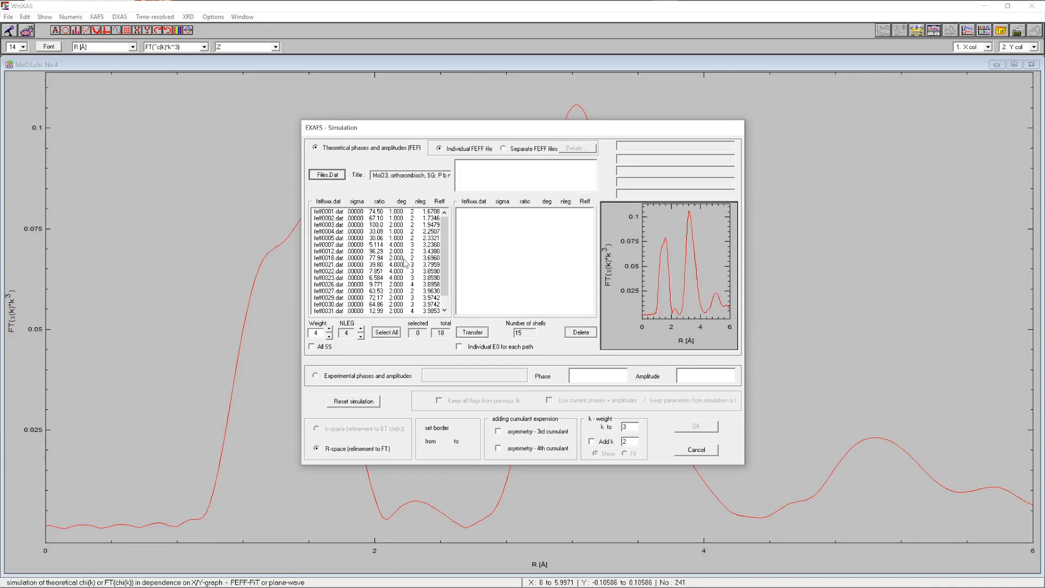
# Select the listed FEFF paths, transfer them into the simulation, and confirm the simulation setup
pyautogui.click(360, 213)
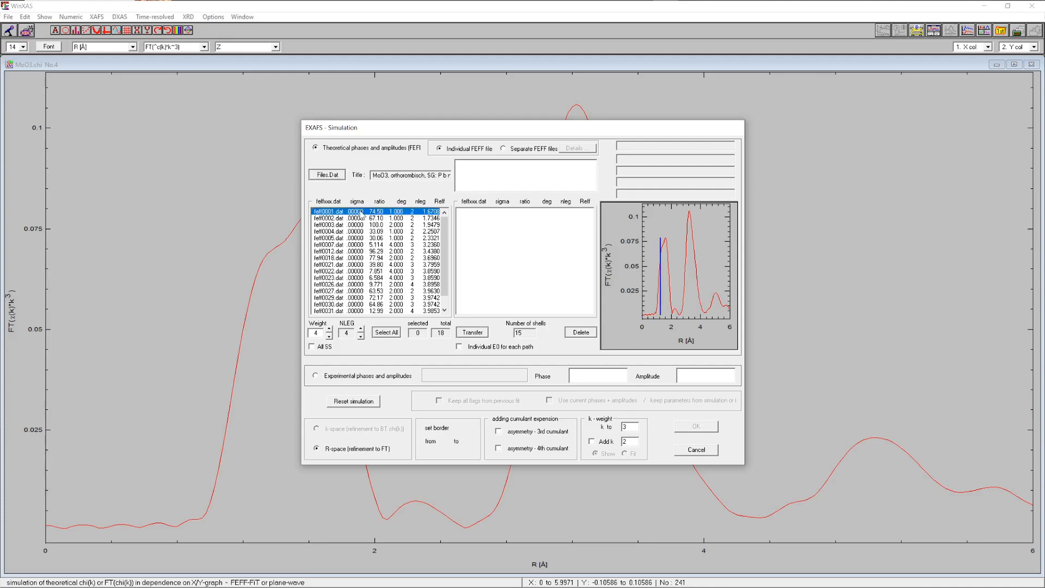
pyautogui.hotkey('shift', 'Down')
pyautogui.hotkey('shift', 'Down')
pyautogui.hotkey('shift', 'Down')
pyautogui.hotkey('shift', 'Down')
pyautogui.hotkey('shift', 'Down')
pyautogui.hotkey('shift', 'Down')
pyautogui.hotkey('shift', 'Down')
pyautogui.hotkey('shift', 'Down')
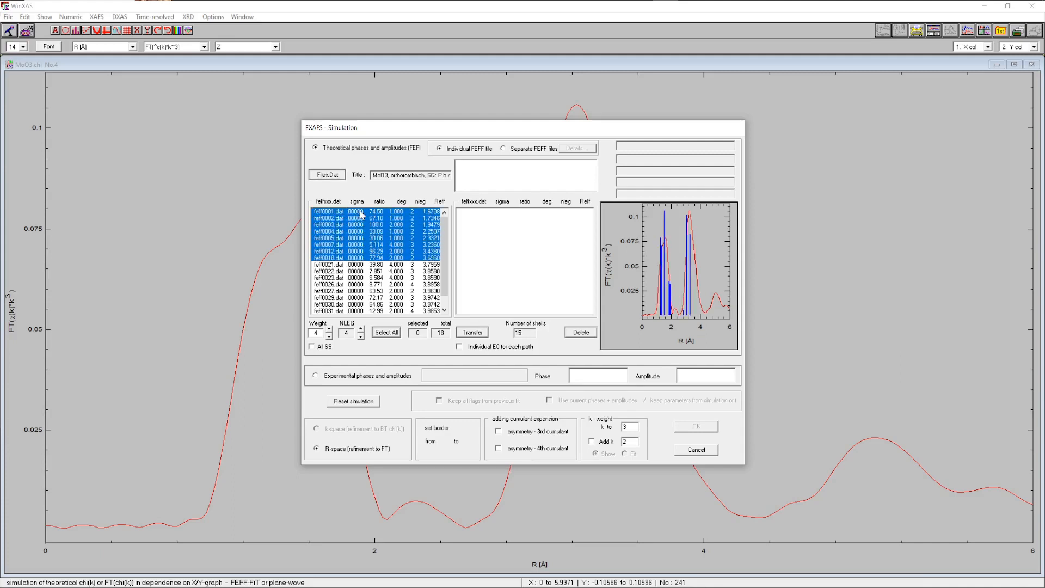
pyautogui.hotkey('shift', 'Down')
pyautogui.hotkey('shift', 'Down')
pyautogui.hotkey('shift', 'Down')
pyautogui.hotkey('shift', 'Down')
pyautogui.hotkey('shift', 'Down')
pyautogui.hotkey('shift', 'Down')
pyautogui.hotkey('shift', 'Down')
pyautogui.hotkey('shift', 'Down')
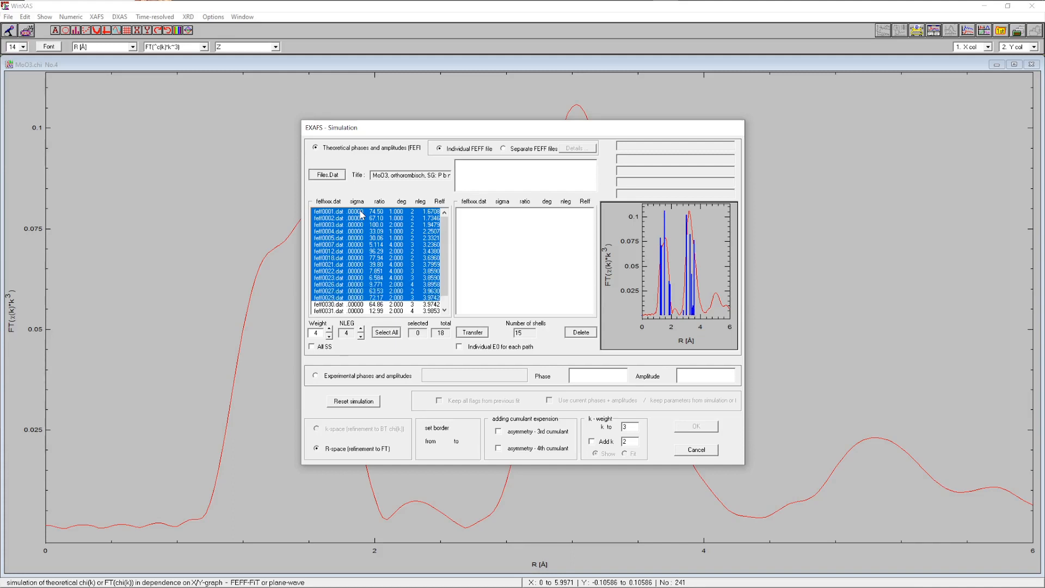
pyautogui.hotkey('shift', 'Down')
pyautogui.hotkey('shift', 'Down')
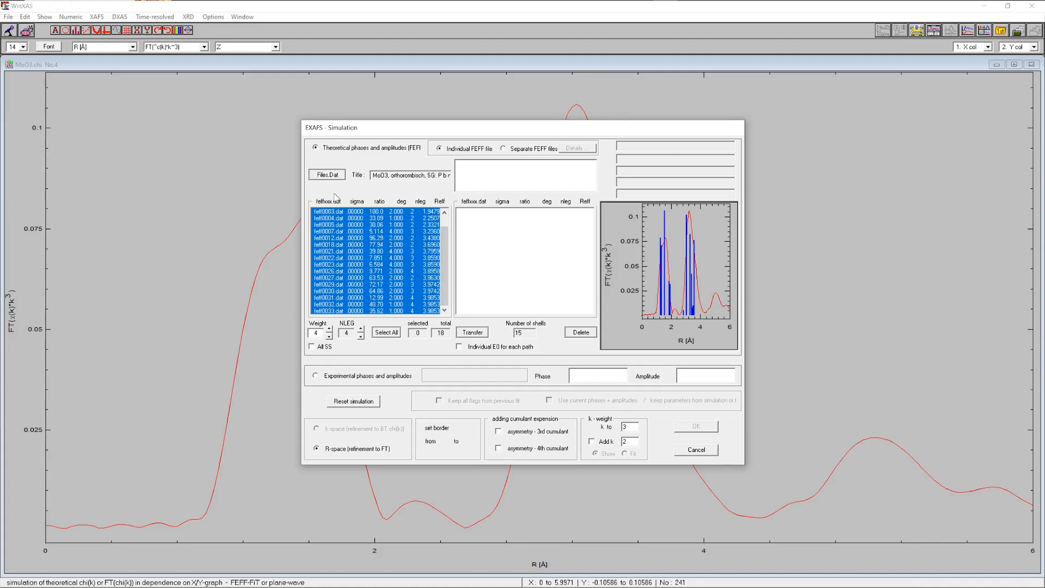
pyautogui.click(472, 333)
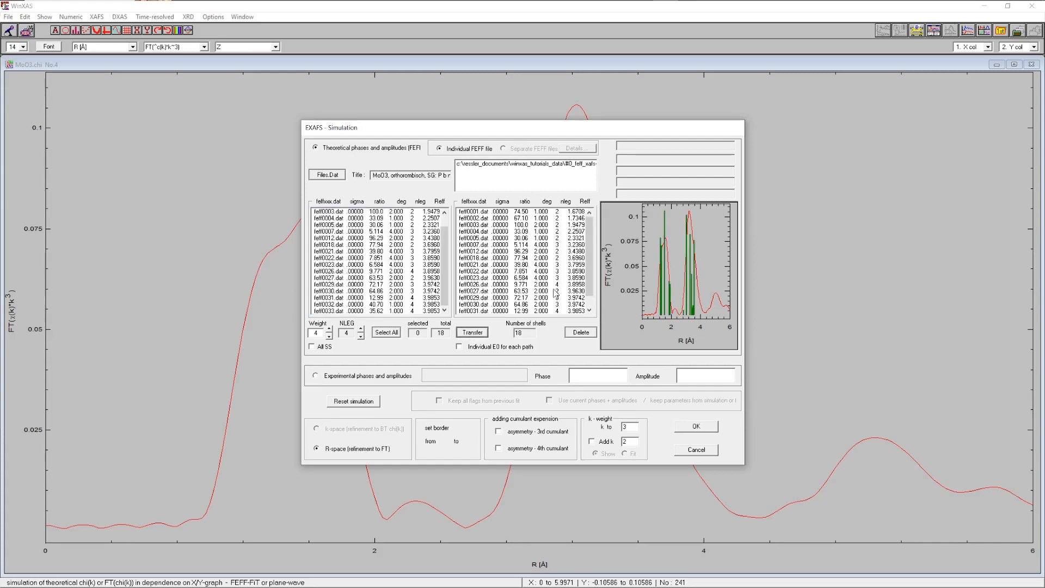
pyautogui.click(696, 427)
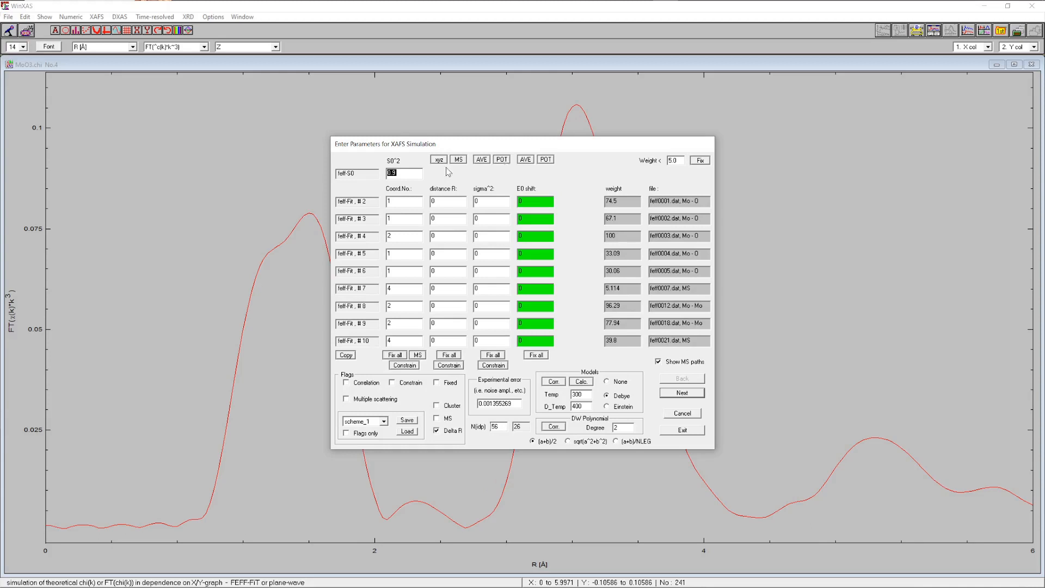
# Derive all sigma² values from the Debye model, turn off the Delta R flag, and exit the parameter dialog
pyautogui.click(502, 159)
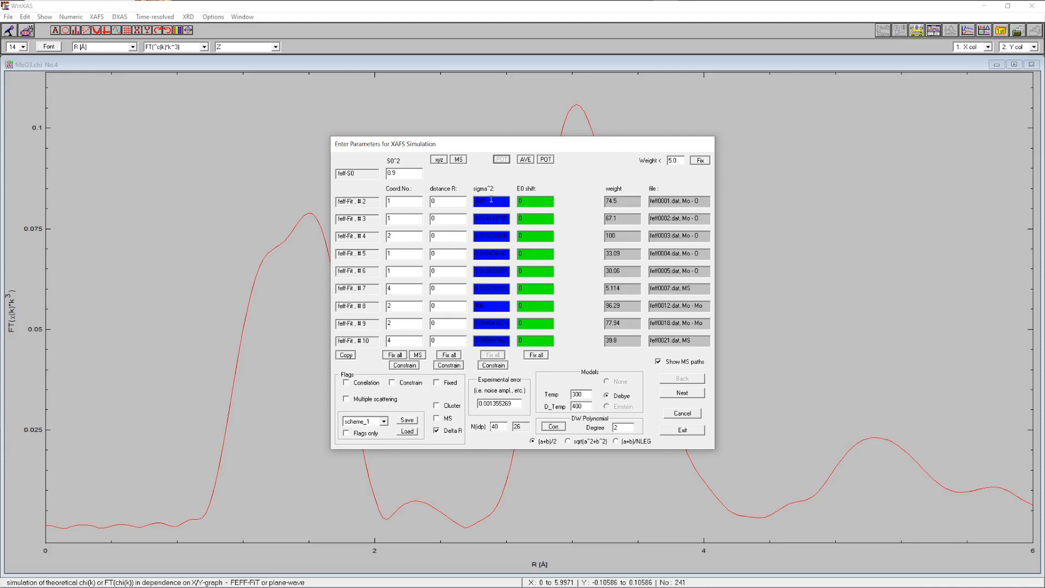
pyautogui.click(445, 431)
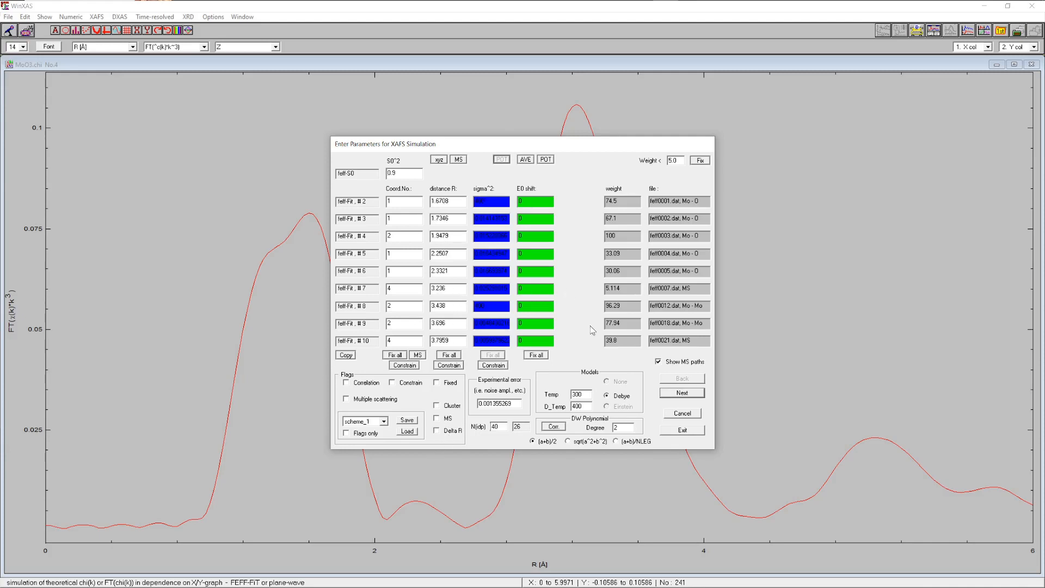
pyautogui.click(682, 430)
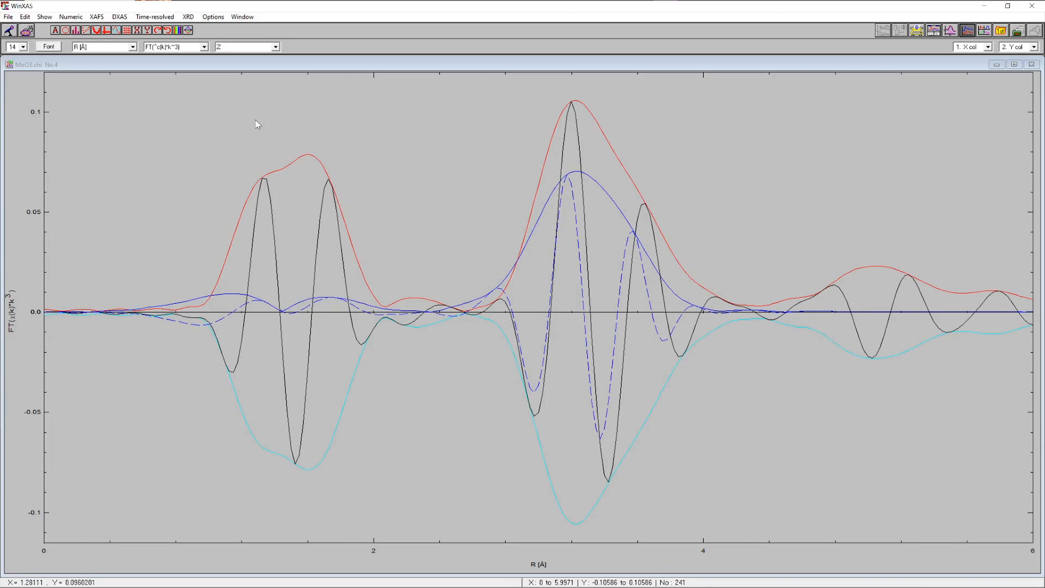
# Open the parameter-change dialog and raise the first path's sigma² Debye temperature to about 1671
pyautogui.click(45, 16)
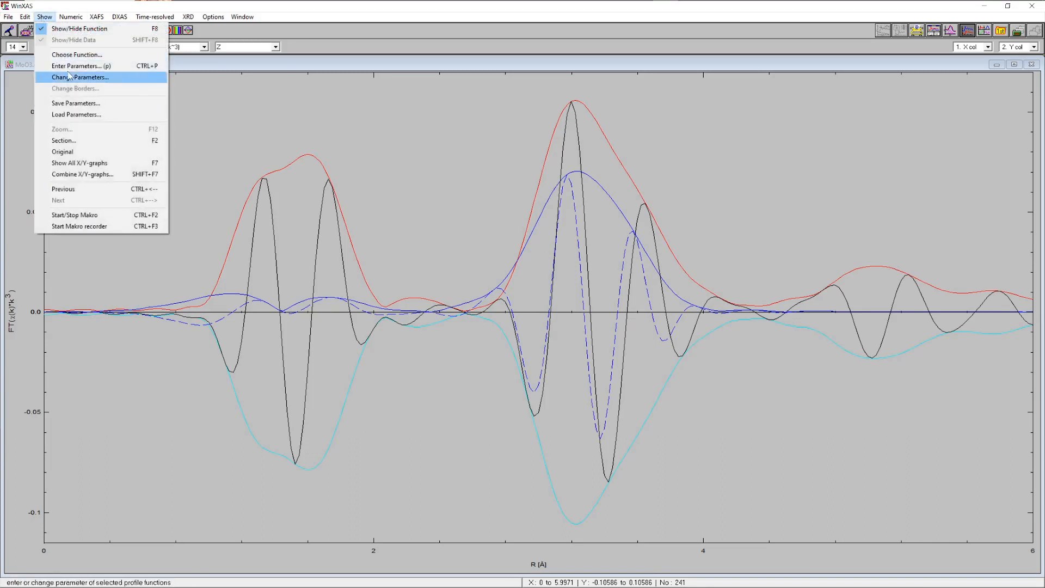
pyautogui.click(86, 79)
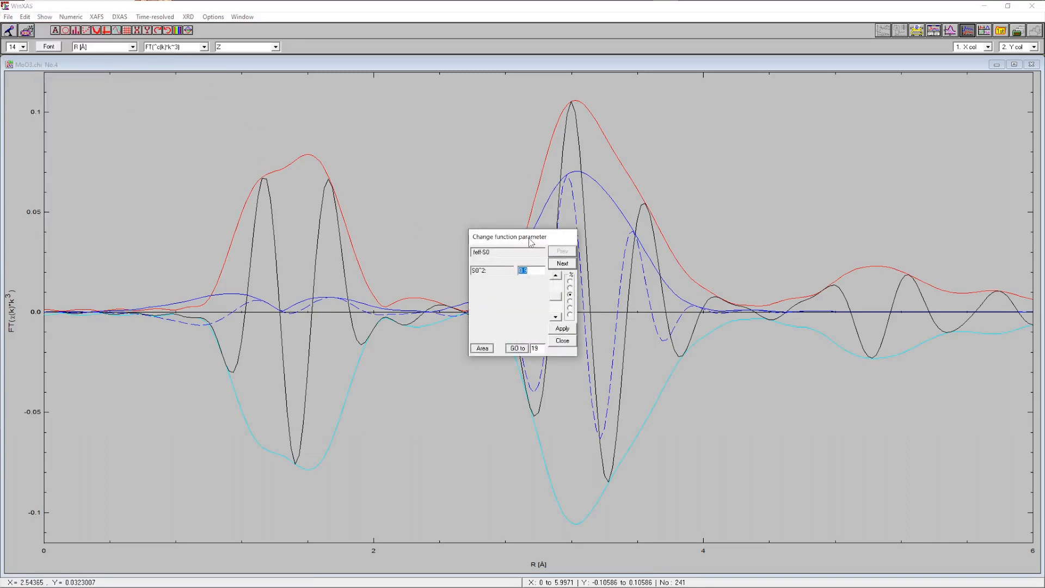
pyautogui.moveTo(530, 238); pyautogui.dragTo(479, 122)
pyautogui.click(512, 149)
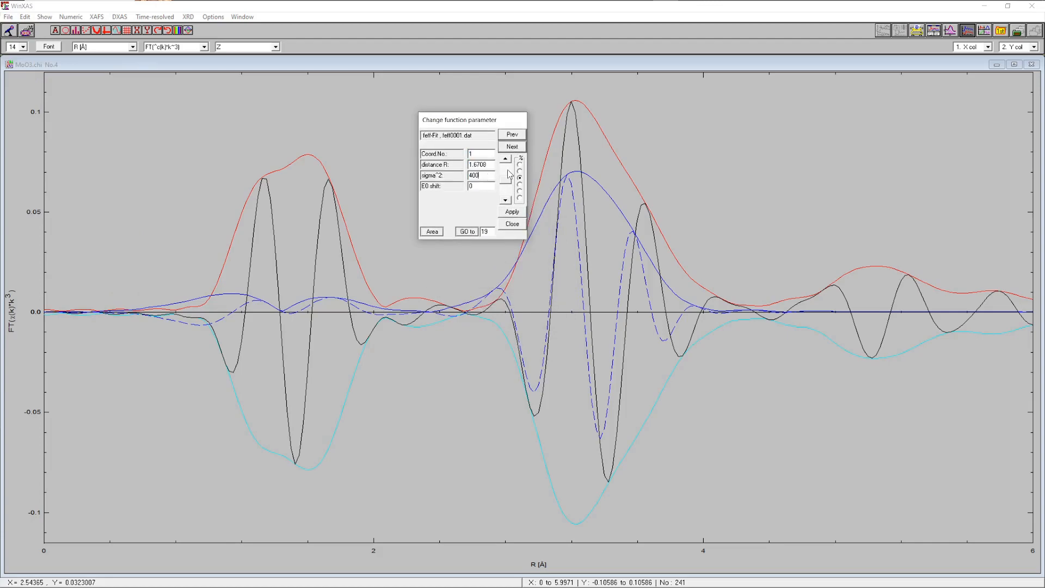
pyautogui.click(507, 171)
pyautogui.click(507, 171)
pyautogui.click(507, 171)
pyautogui.click(507, 171)
pyautogui.click(507, 171)
pyautogui.click(507, 171)
pyautogui.click(507, 171)
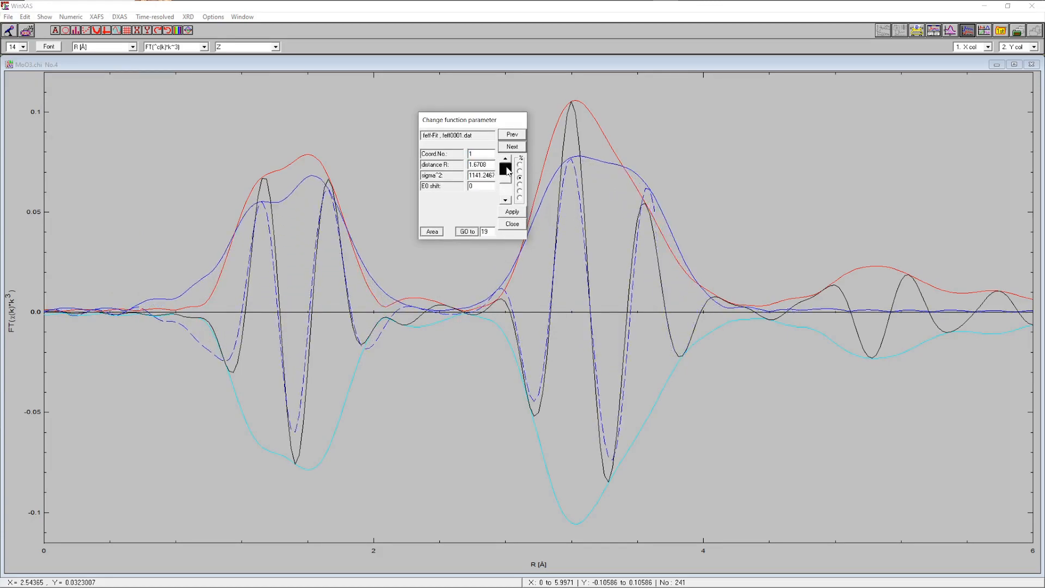
pyautogui.click(507, 171)
pyautogui.click(507, 171)
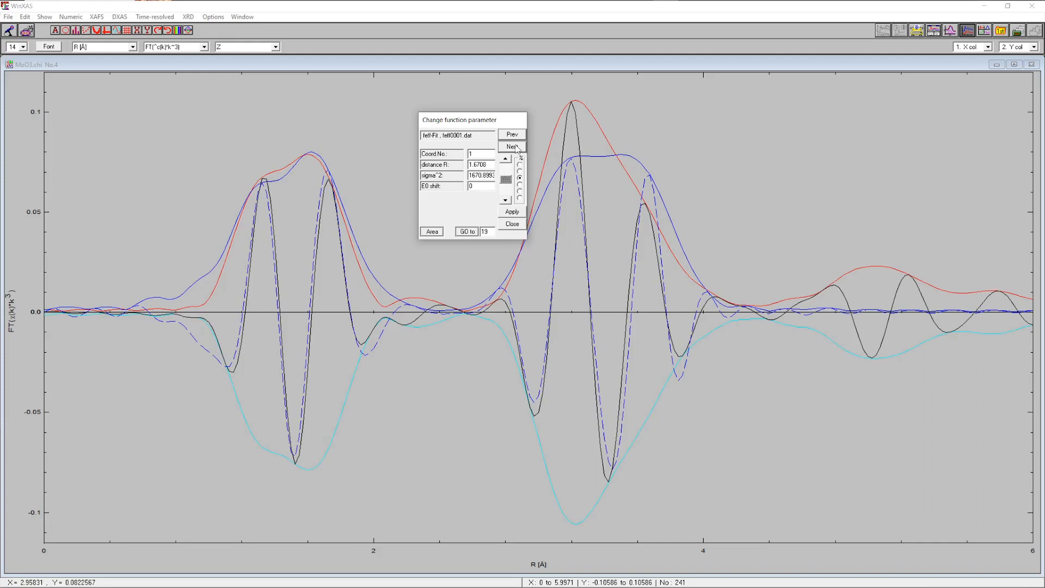
# Step to path feff0012, set its sigma² Debye temperature to 484, and close the dialog
pyautogui.click(512, 147)
pyautogui.click(512, 147)
pyautogui.click(512, 147)
pyautogui.click(512, 147)
pyautogui.click(513, 147)
pyautogui.click(512, 147)
pyautogui.click(507, 138)
pyautogui.click(480, 174)
pyautogui.click(507, 168)
pyautogui.click(503, 174)
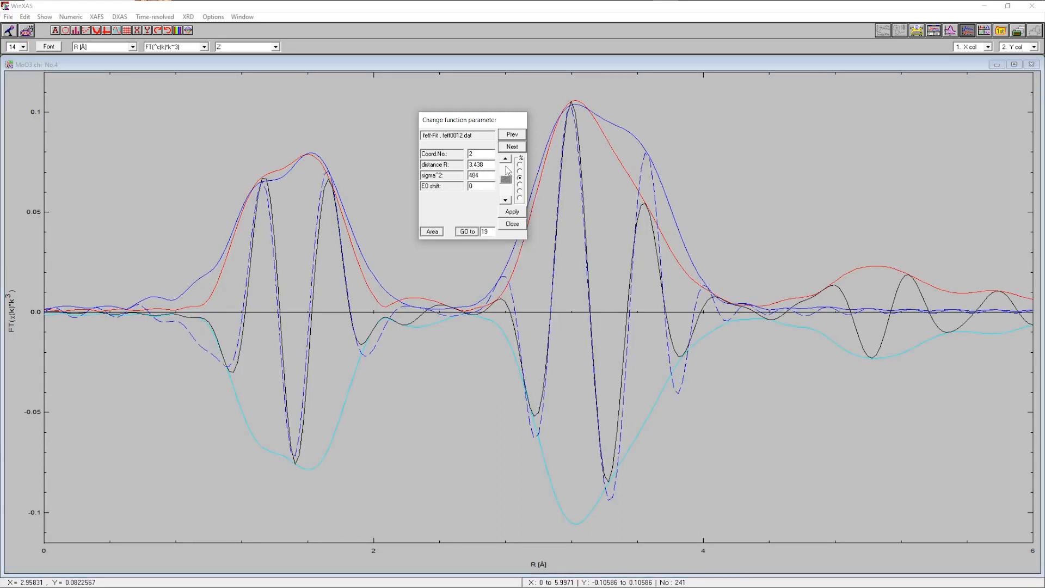
pyautogui.click(511, 224)
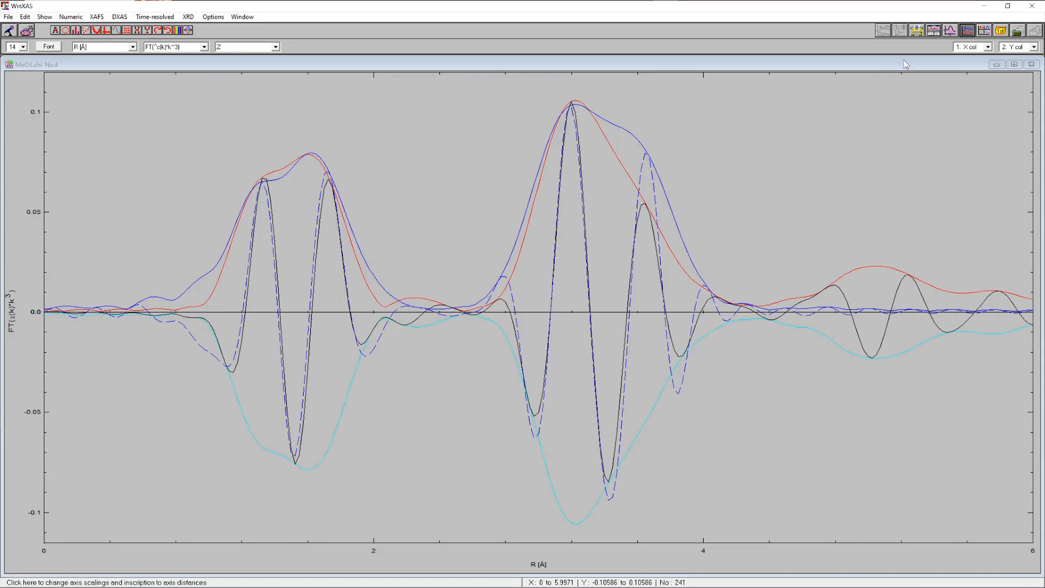
# Display individual path contributions and switch the multiple-scattering sigma² combination to sqrt(a²+b²) in the XAFS parameters
pyautogui.click(951, 31)
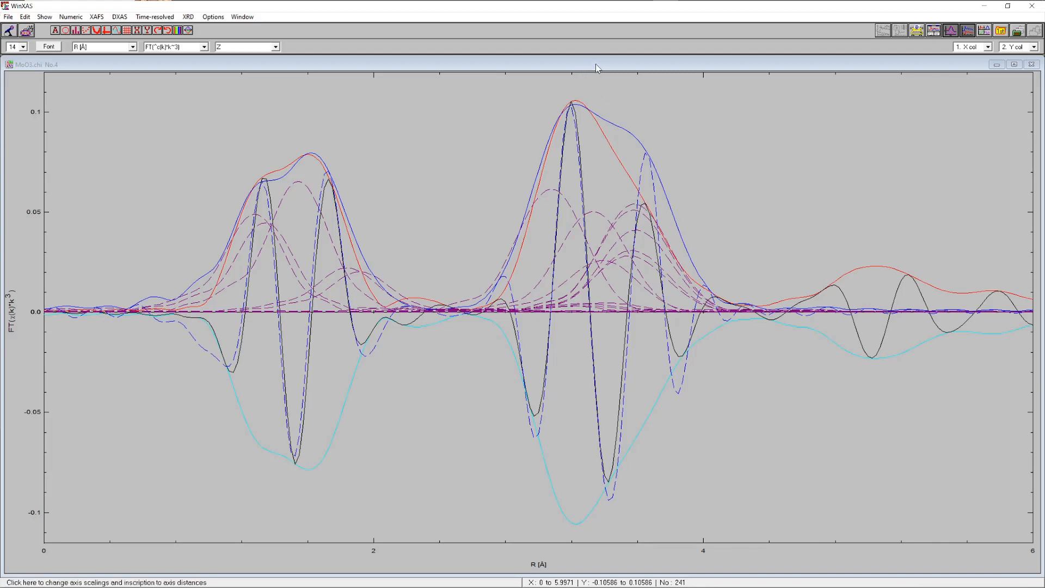
pyautogui.click(68, 17)
pyautogui.moveTo(44, 17)
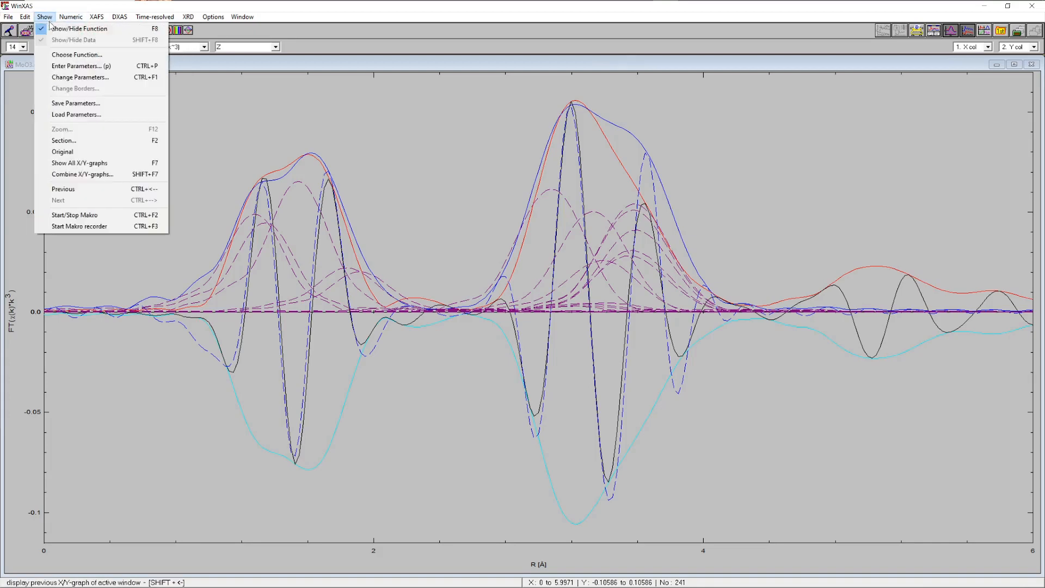
pyautogui.click(98, 67)
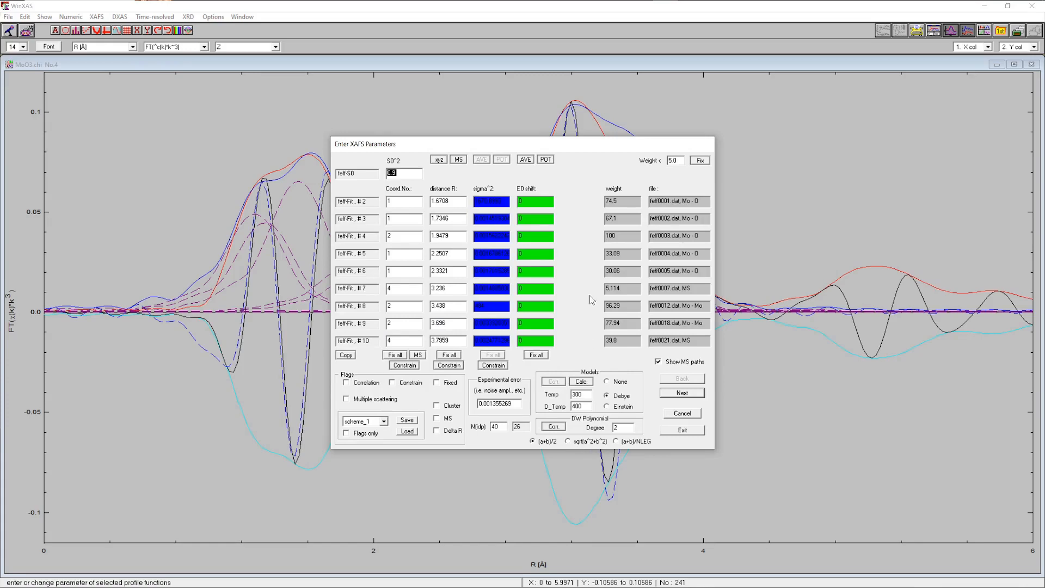
pyautogui.moveTo(596, 150); pyautogui.dragTo(389, 154)
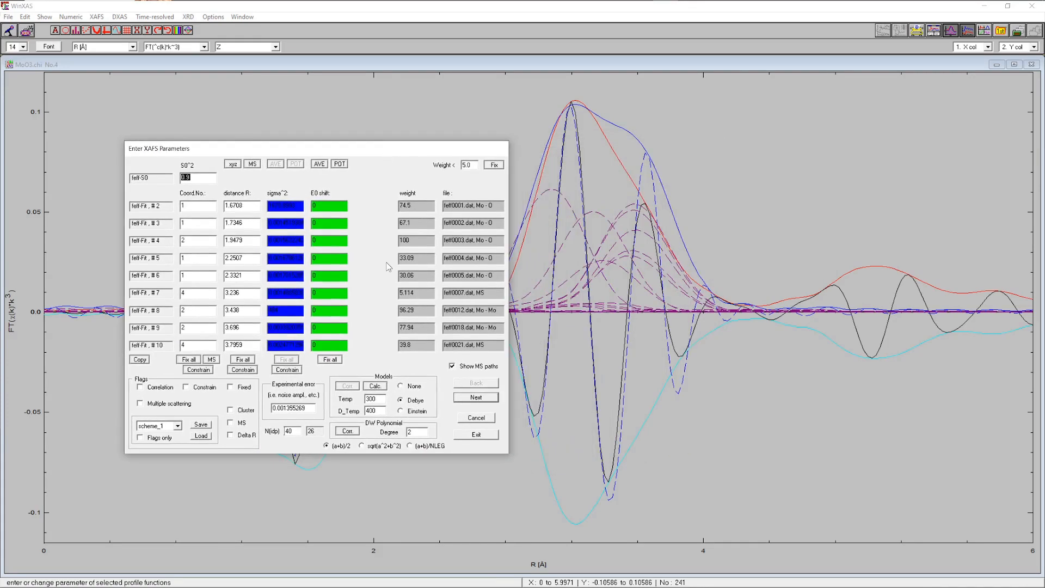
pyautogui.click(377, 447)
pyautogui.click(475, 436)
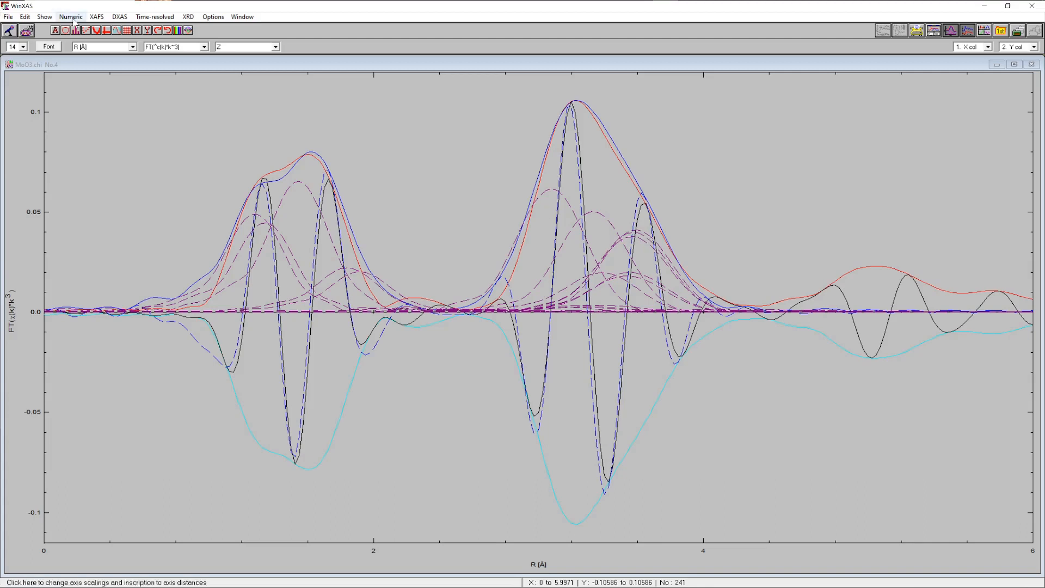
# Set the multiple-scattering sigma² combination back to (a+b)/2 in the XAFS parameters
pyautogui.click(54, 19)
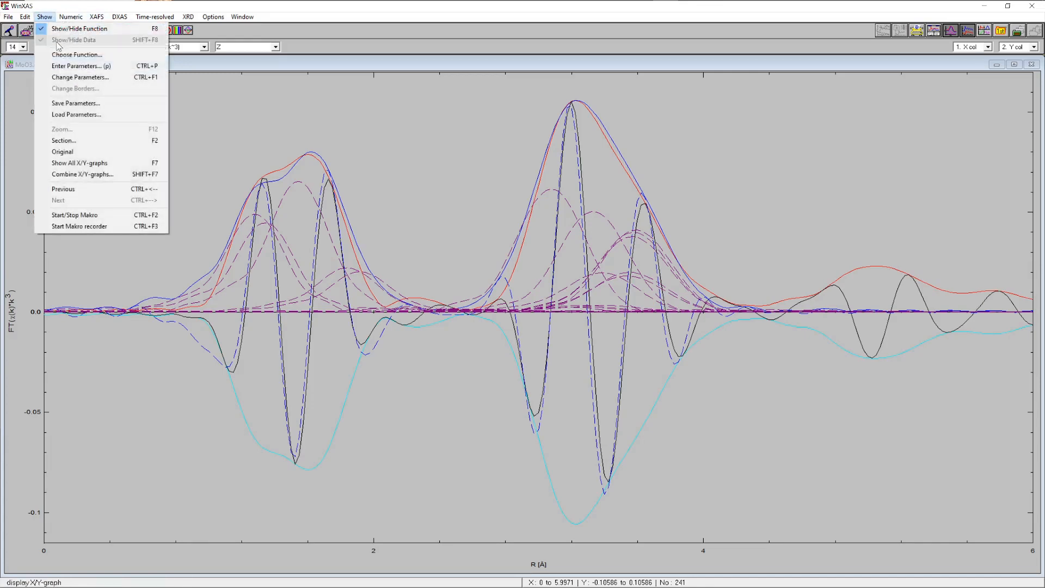
pyautogui.click(71, 68)
pyautogui.click(533, 442)
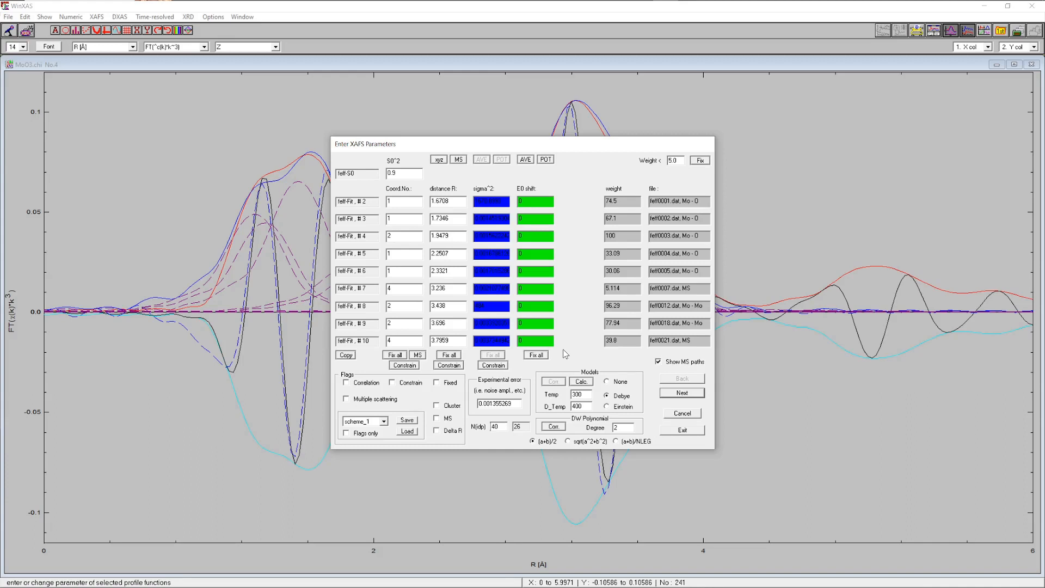
pyautogui.click(682, 431)
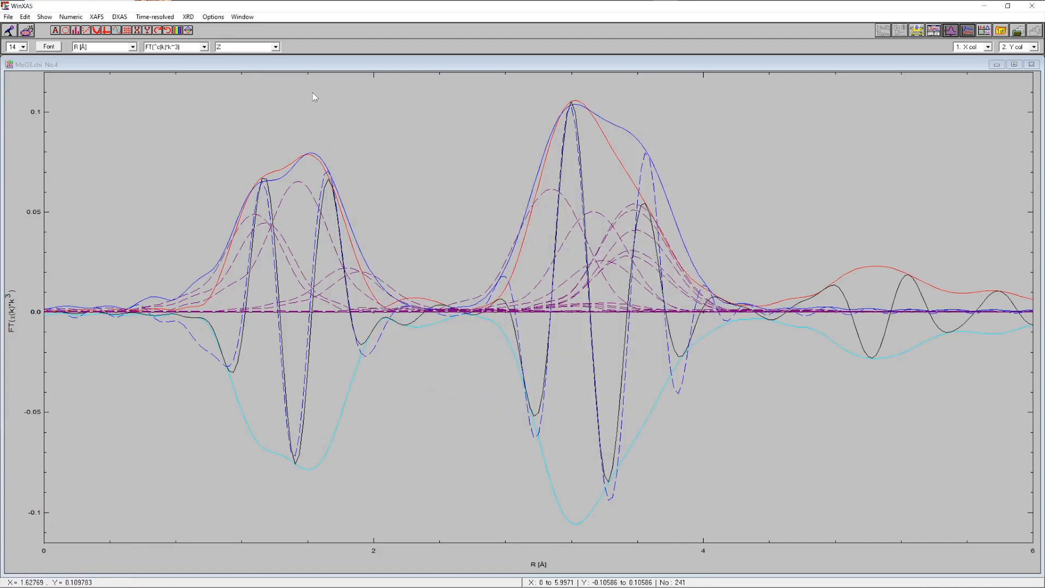
# Write the current FEFF paths to FILES_5.DAT in the MoO3_Pbnm folder with the 5.0% filter
pyautogui.click(93, 17)
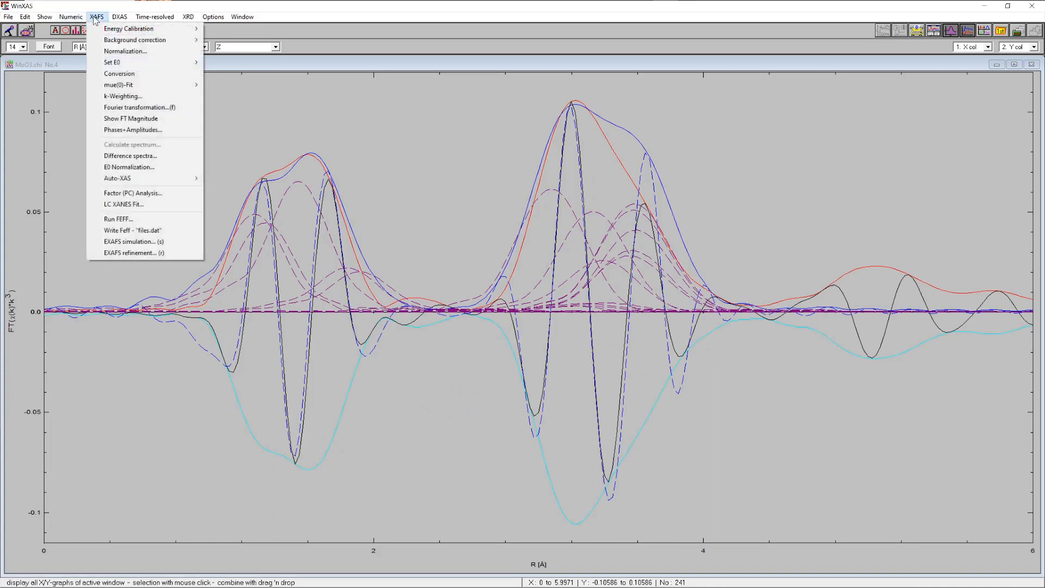
pyautogui.click(141, 234)
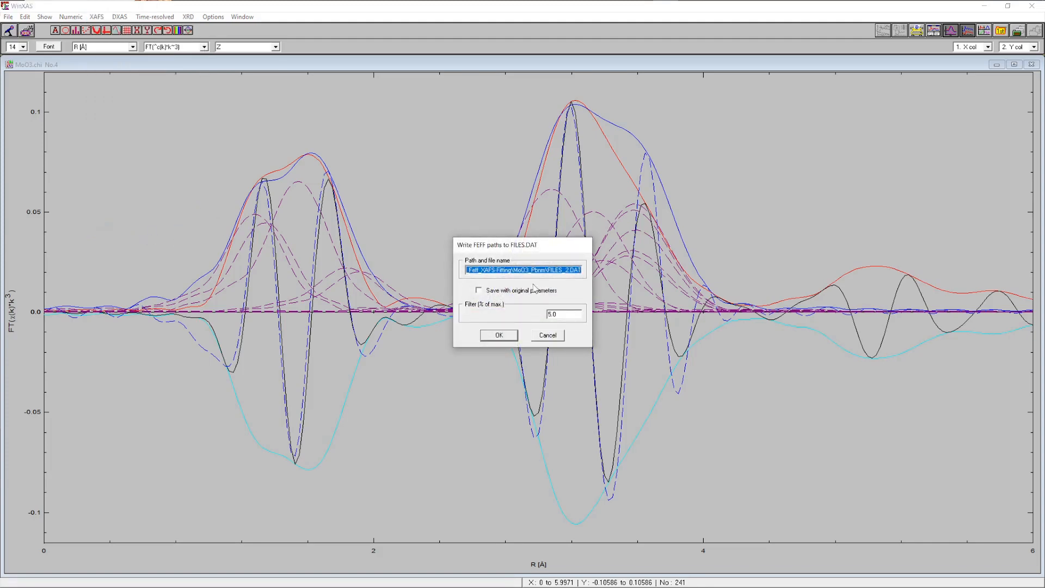
pyautogui.click(580, 269)
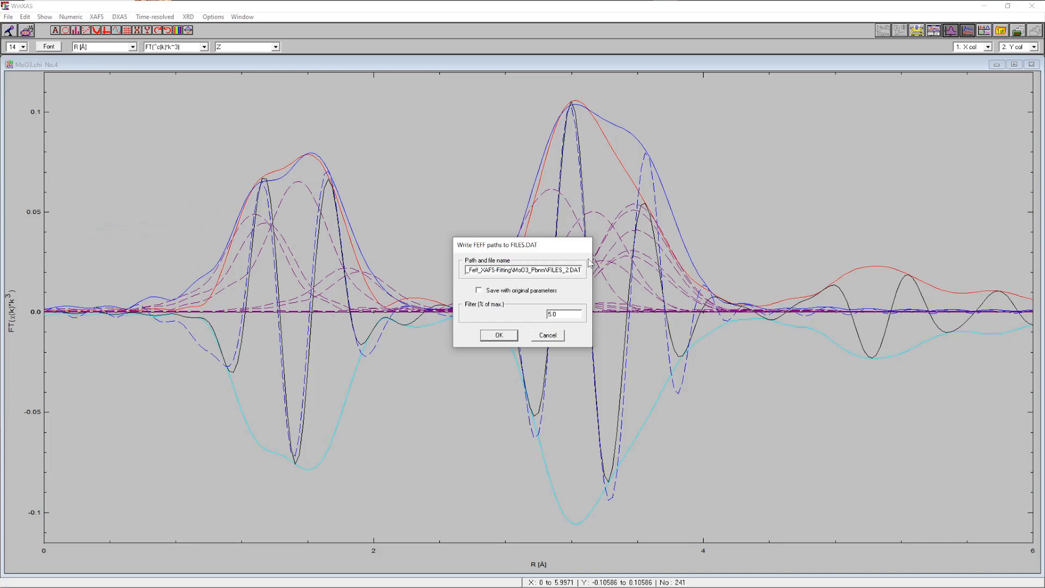
pyautogui.press('BackSpace')
pyautogui.write('5')
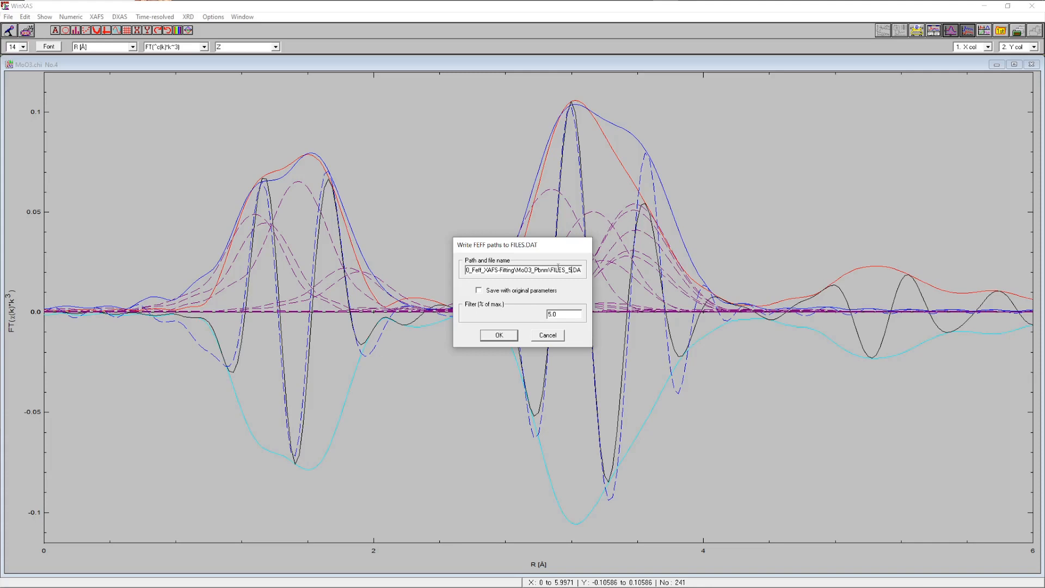
pyautogui.click(499, 335)
pyautogui.click(498, 336)
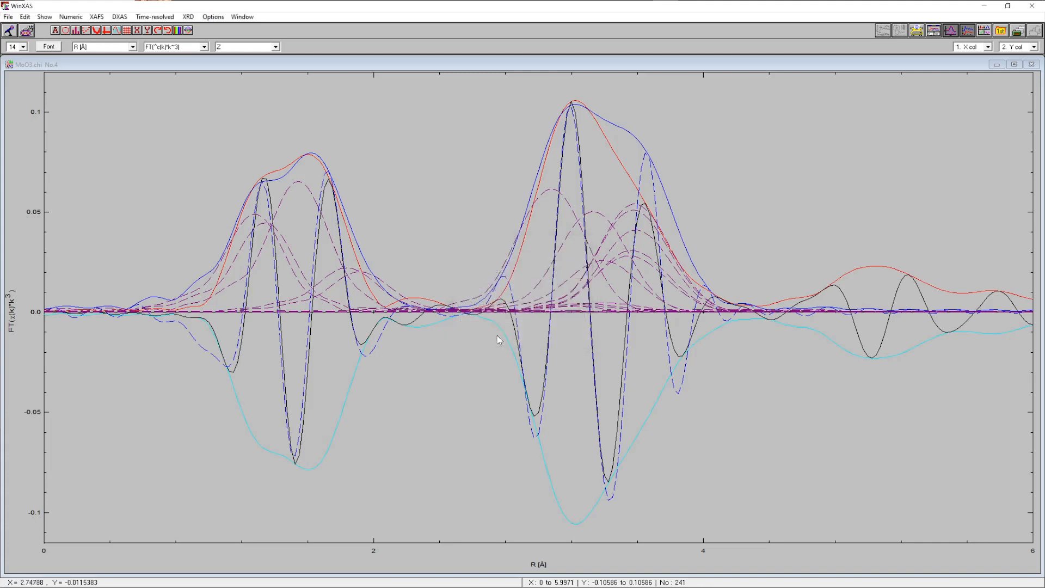
# Hide the individual path contributions, reopen the EXAFS simulation, and reset it
pyautogui.click(951, 30)
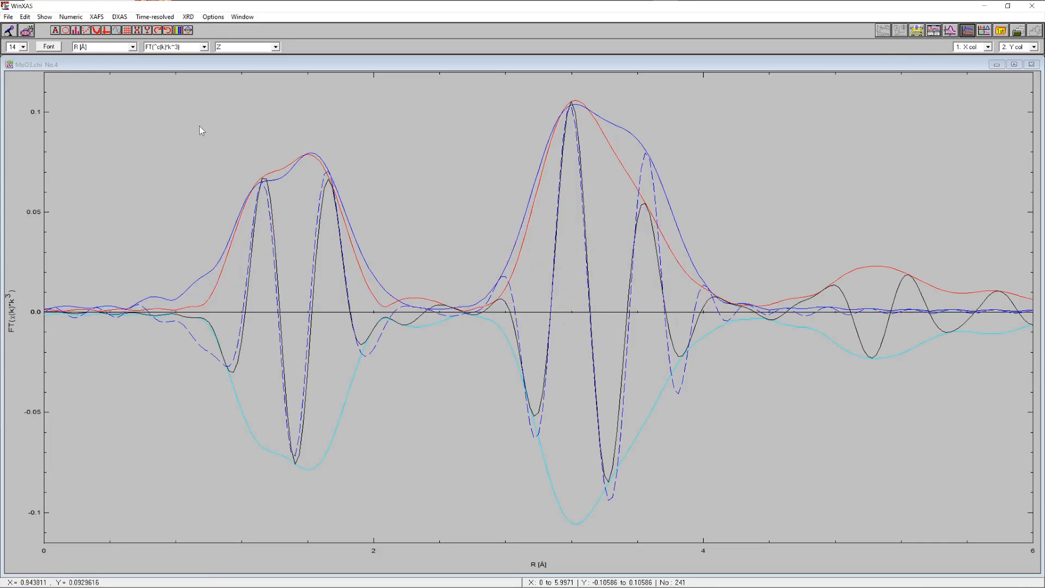
pyautogui.click(97, 17)
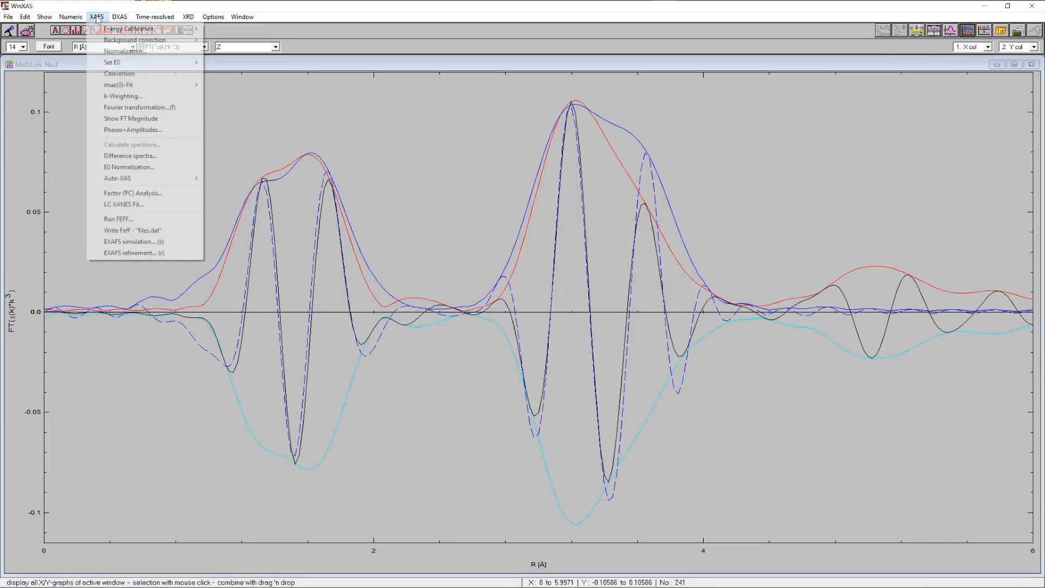
pyautogui.click(141, 242)
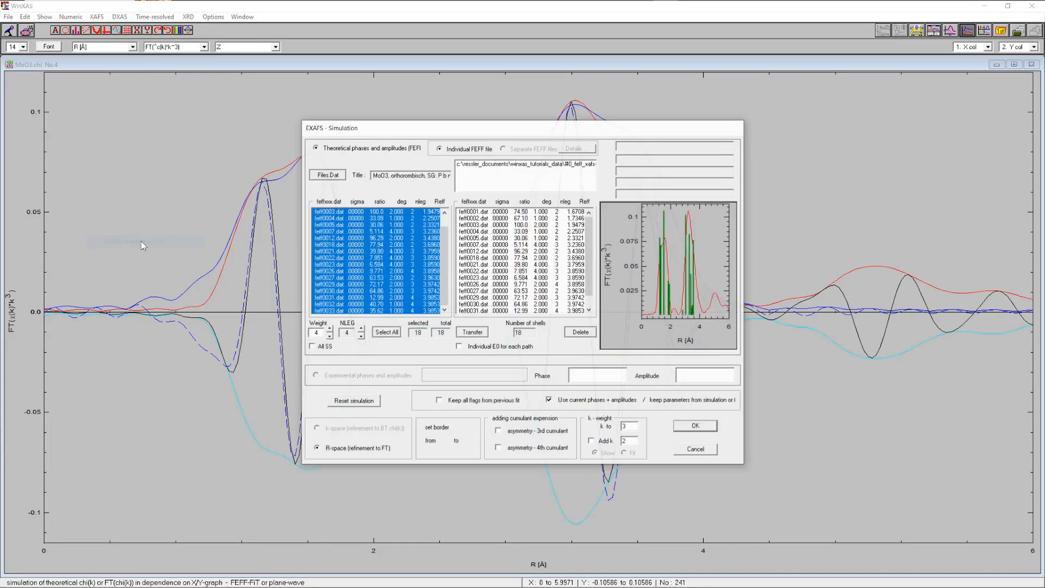
pyautogui.click(354, 401)
# Load FILES_5.DAT as the FEFF paths file and select all its paths
pyautogui.click(328, 175)
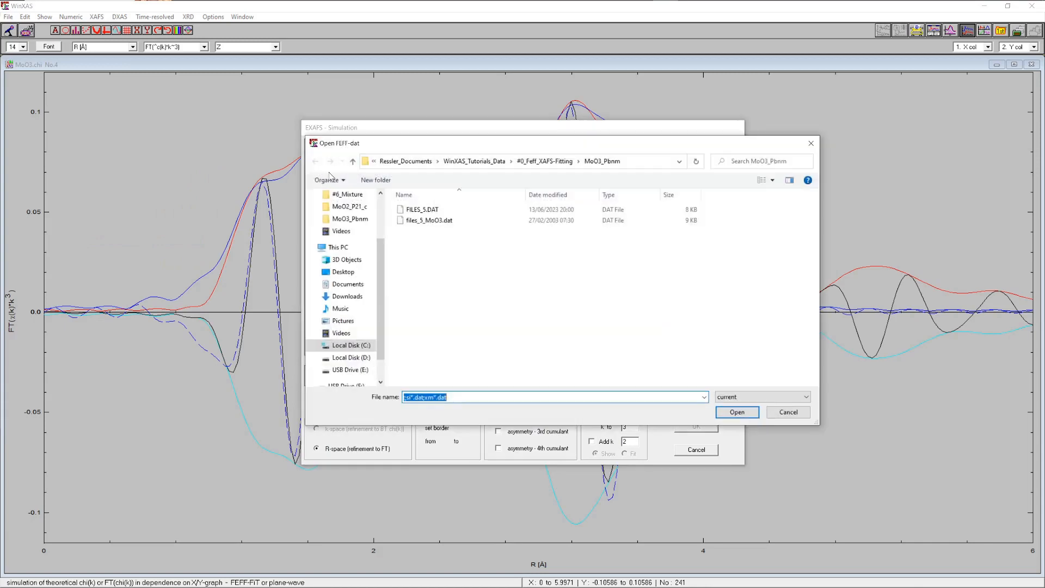
pyautogui.click(431, 211)
pyautogui.click(737, 412)
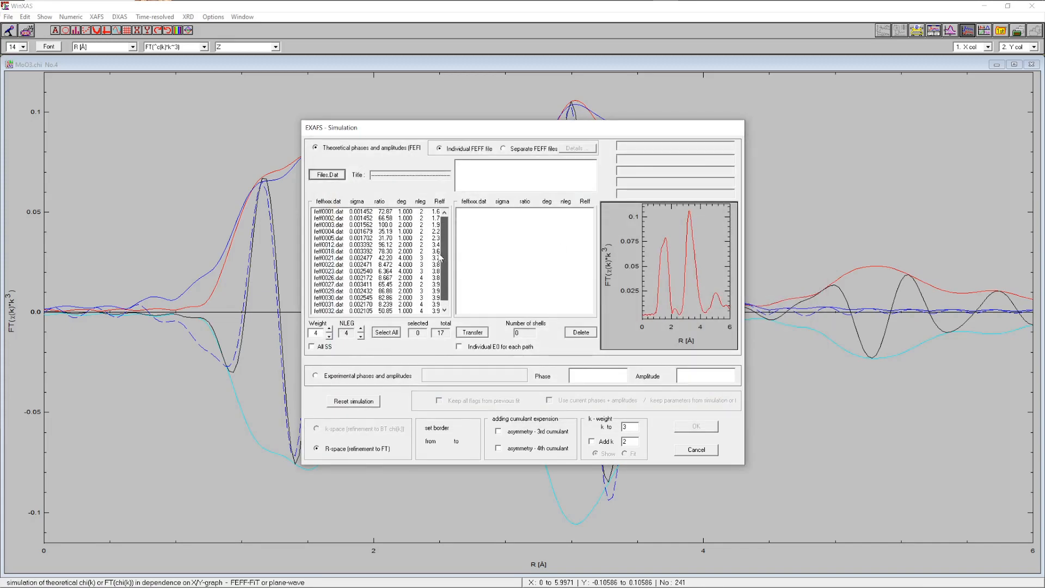
pyautogui.click(385, 333)
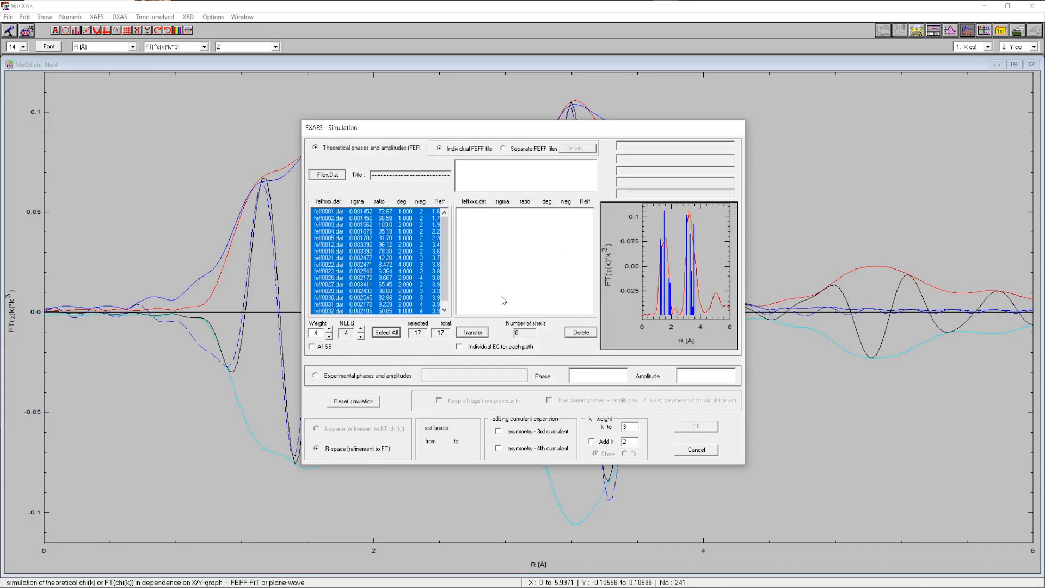
# Transfer the selected FILES_5.DAT paths and run the EXAFS simulation with the default parameters
pyautogui.click(472, 332)
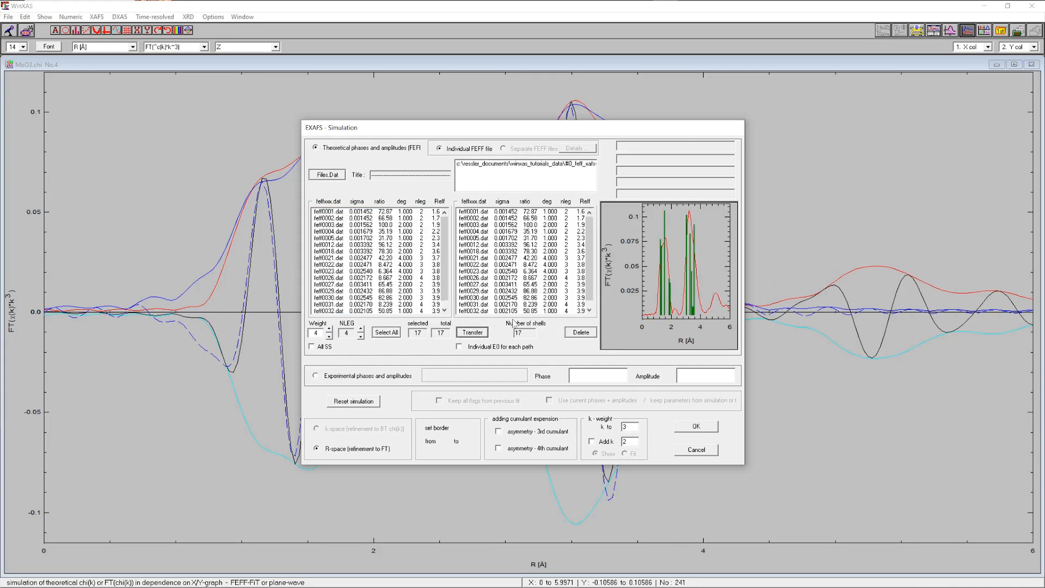
pyautogui.click(700, 429)
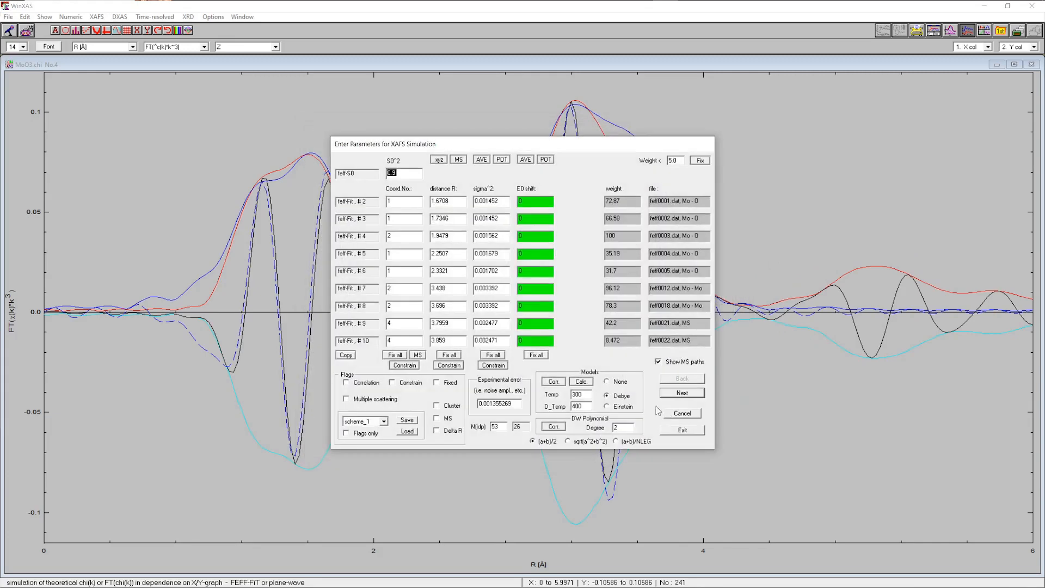
pyautogui.click(683, 430)
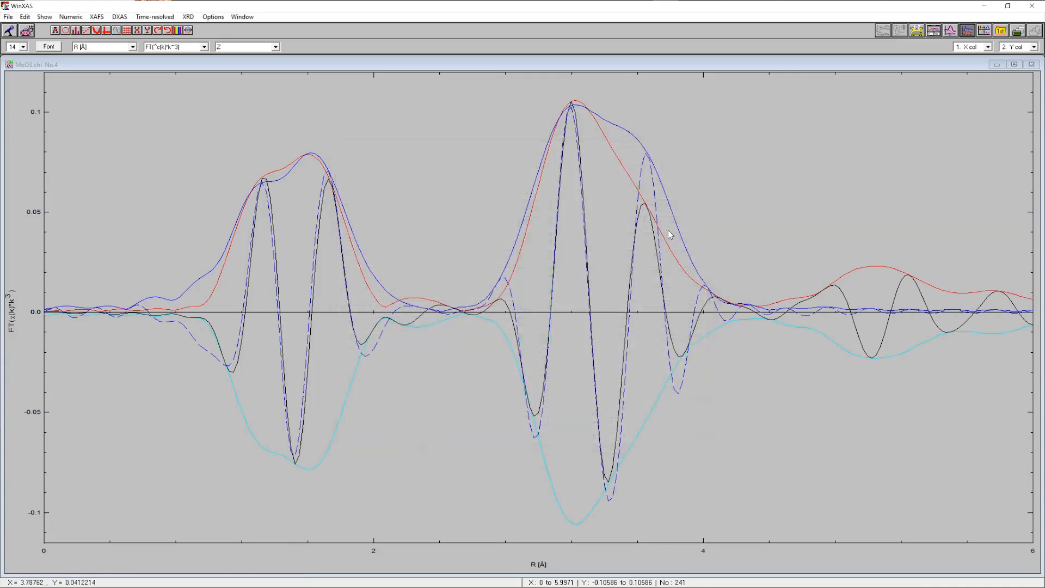
# Start an EXAFS refinement in R-space from 0.8708 to 3.9853 Å using the current phases and amplitudes
pyautogui.click(97, 16)
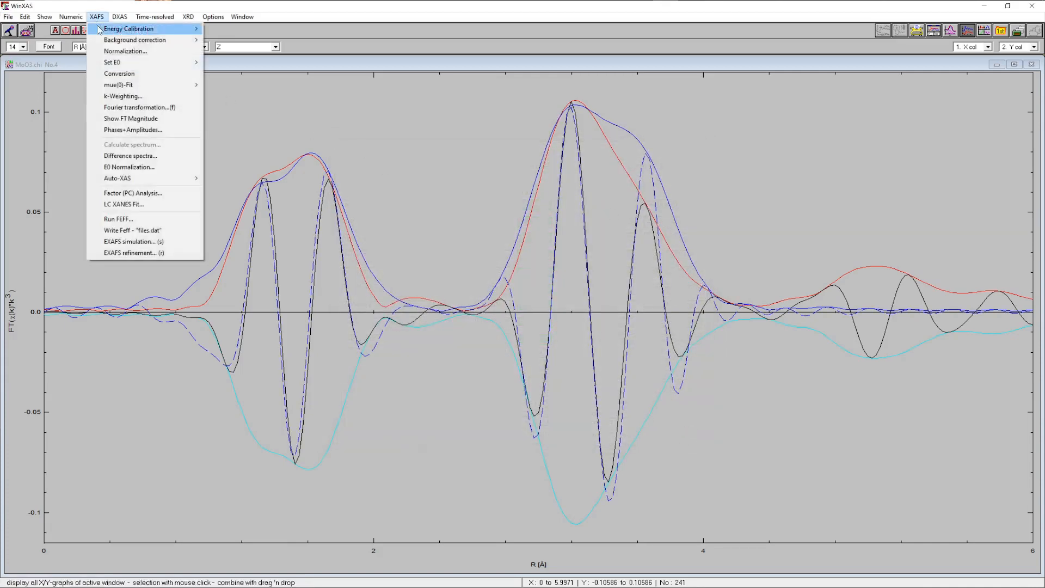
pyautogui.click(130, 253)
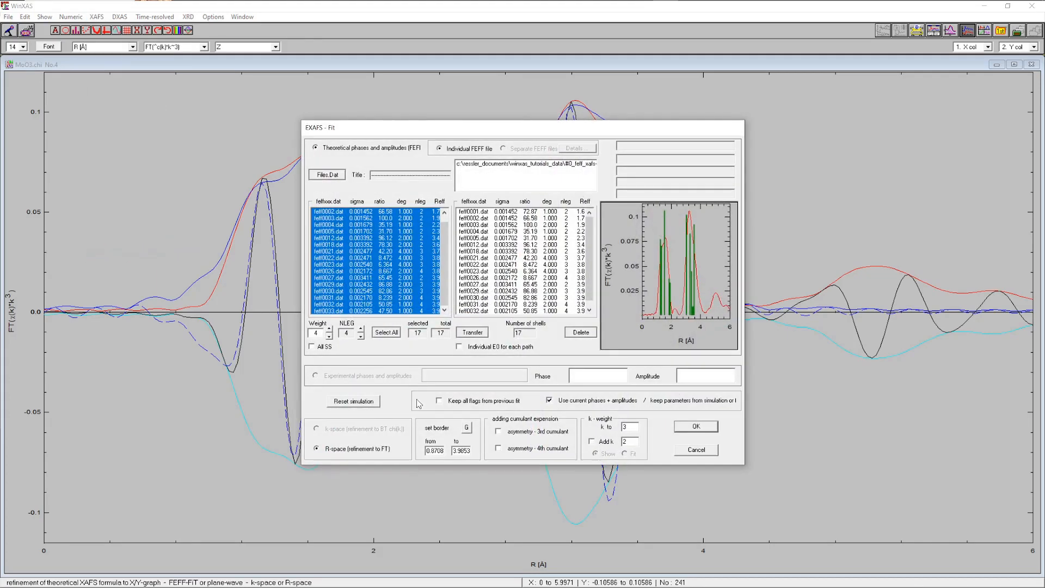
pyautogui.click(466, 428)
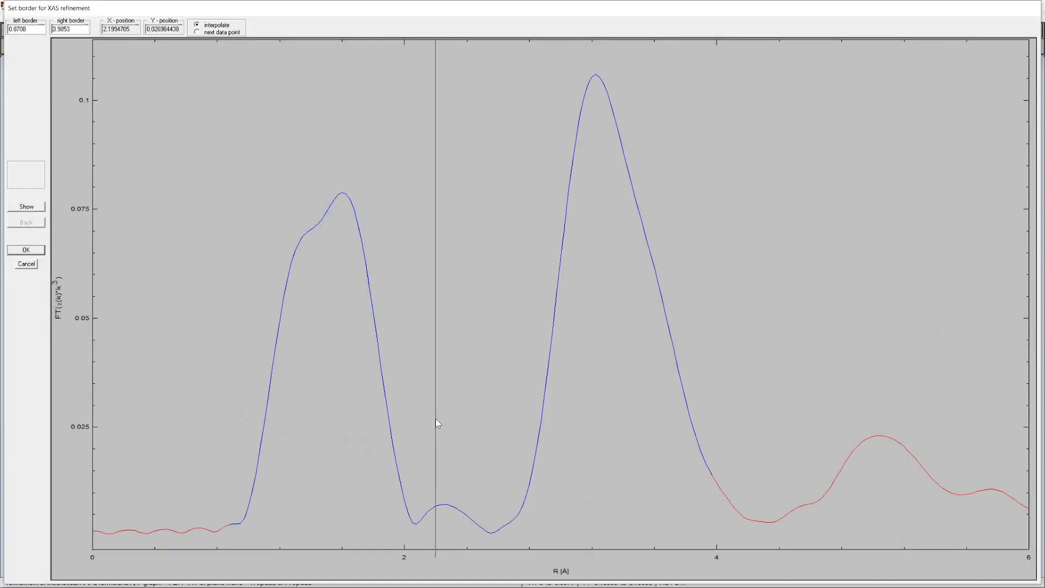
pyautogui.click(26, 250)
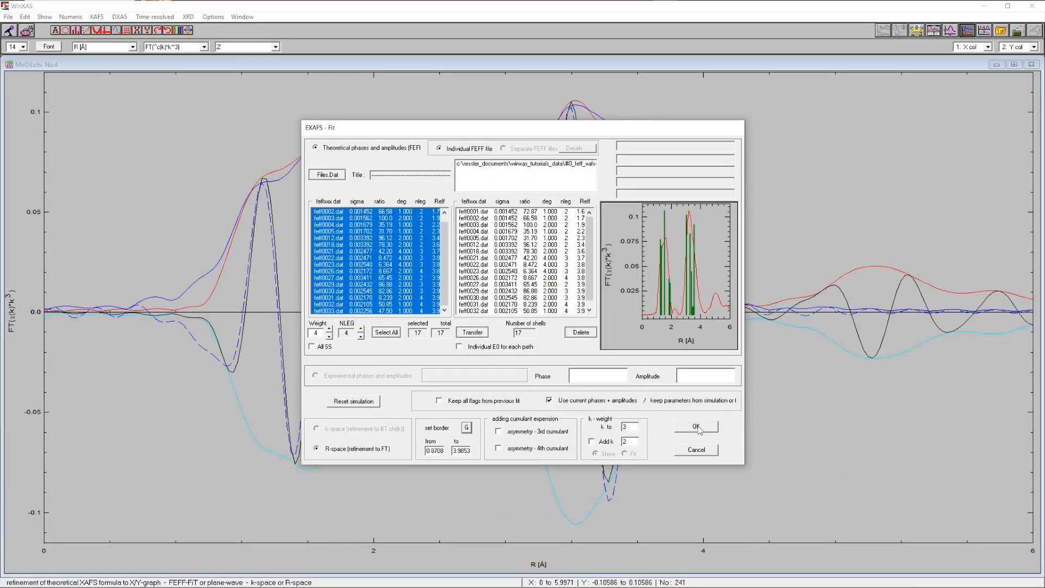
pyautogui.click(697, 427)
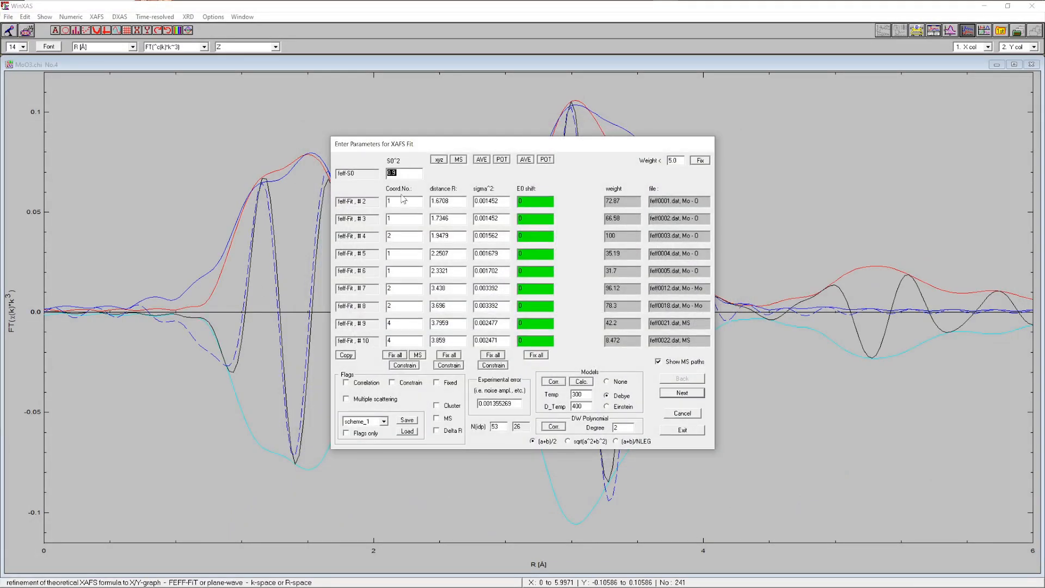
# Fix S0² and all coordination numbers in the fit parameters
pyautogui.click(403, 174)
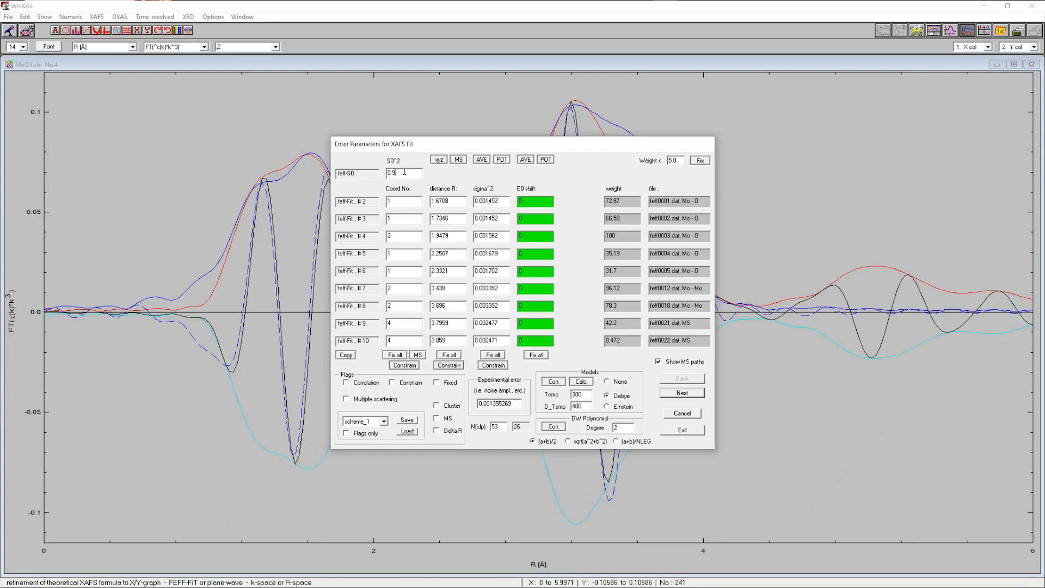
pyautogui.click(453, 385)
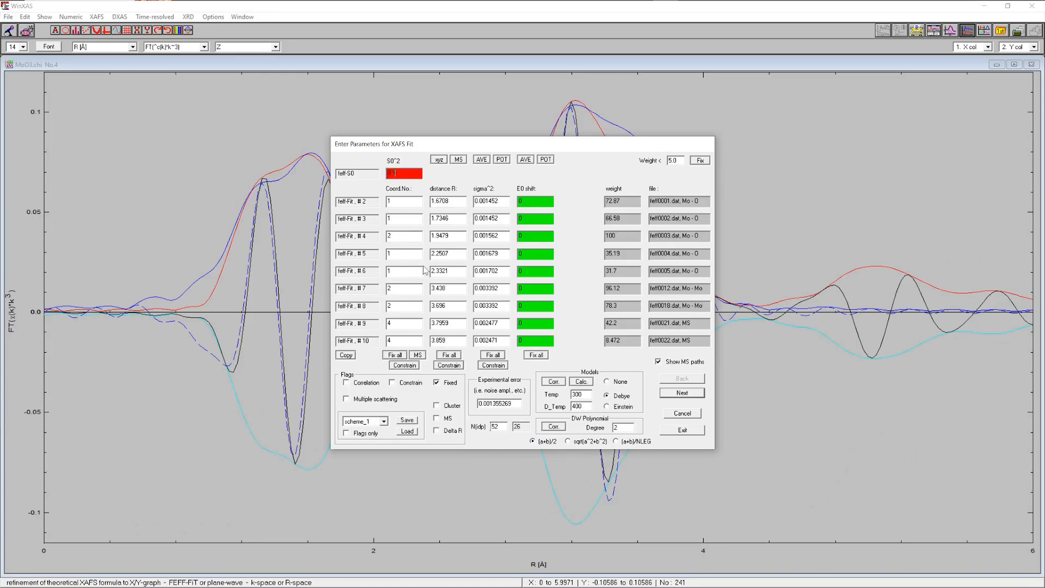
pyautogui.click(395, 355)
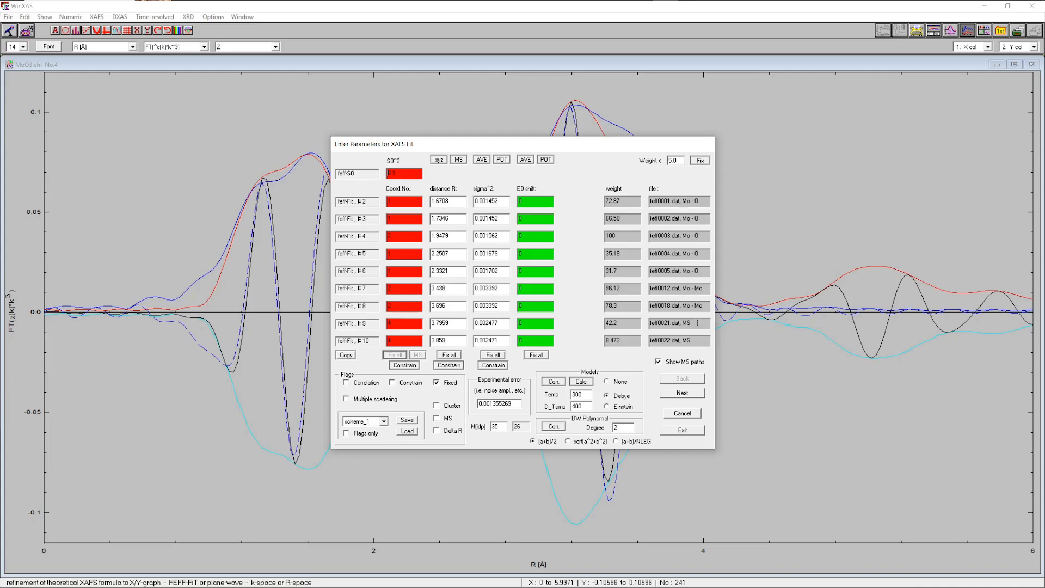
# Correlate the distances of paths #3 to #6 to the distance of path #2, times 1
pyautogui.click(457, 199)
pyautogui.click(360, 388)
pyautogui.moveTo(435, 239); pyautogui.dragTo(436, 260)
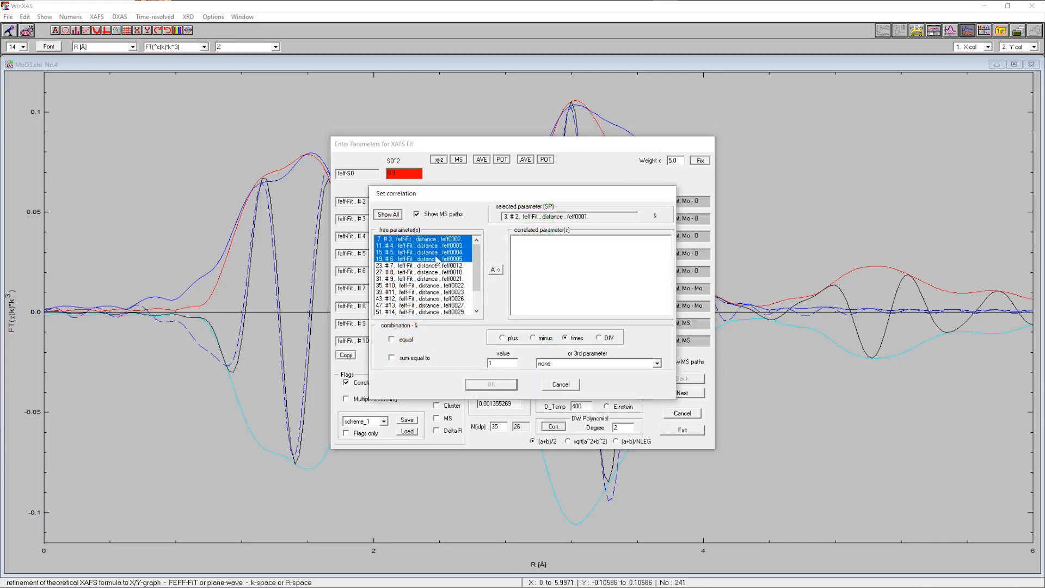
pyautogui.click(496, 270)
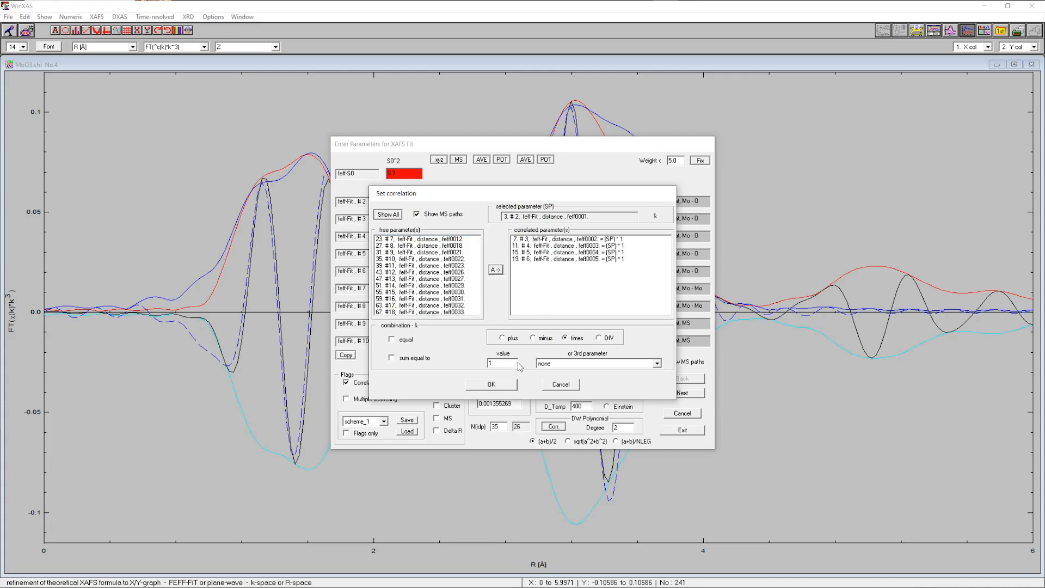
pyautogui.click(491, 384)
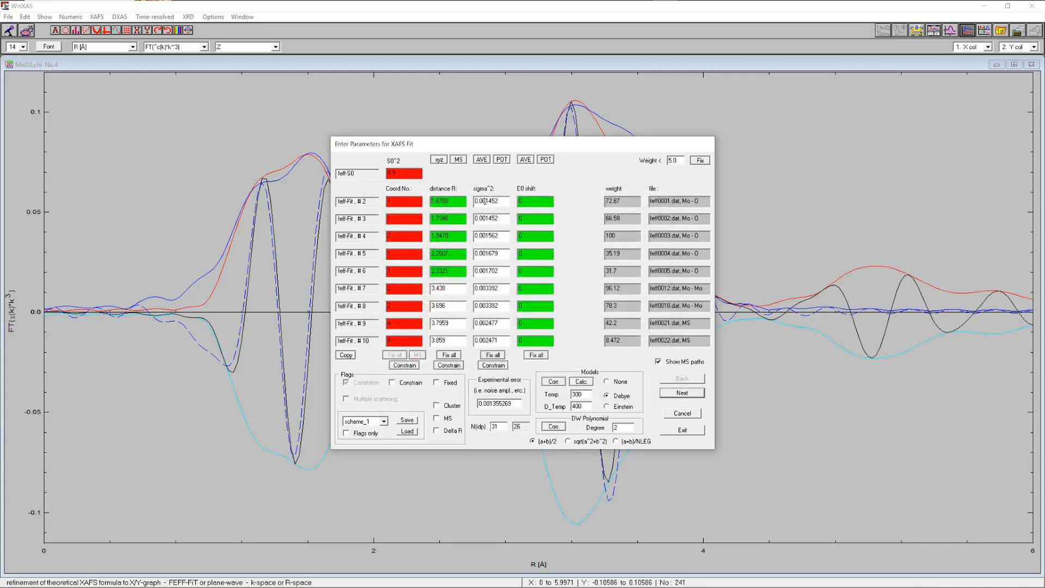
# Correlate the sigma² values of paths #3 to #6 to the sigma² of path #2, times 1
pyautogui.click(366, 386)
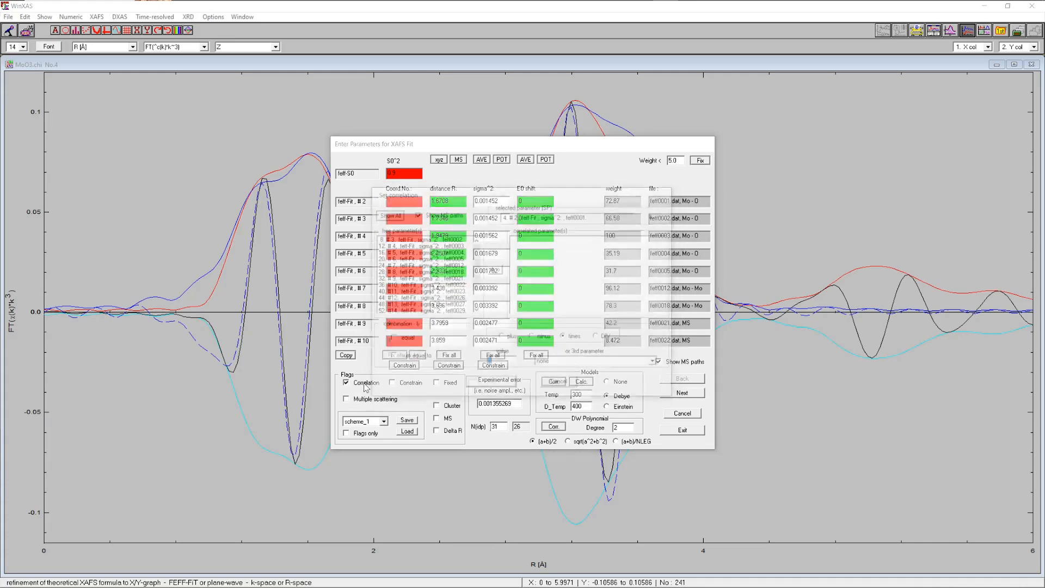
pyautogui.moveTo(455, 239); pyautogui.dragTo(454, 260)
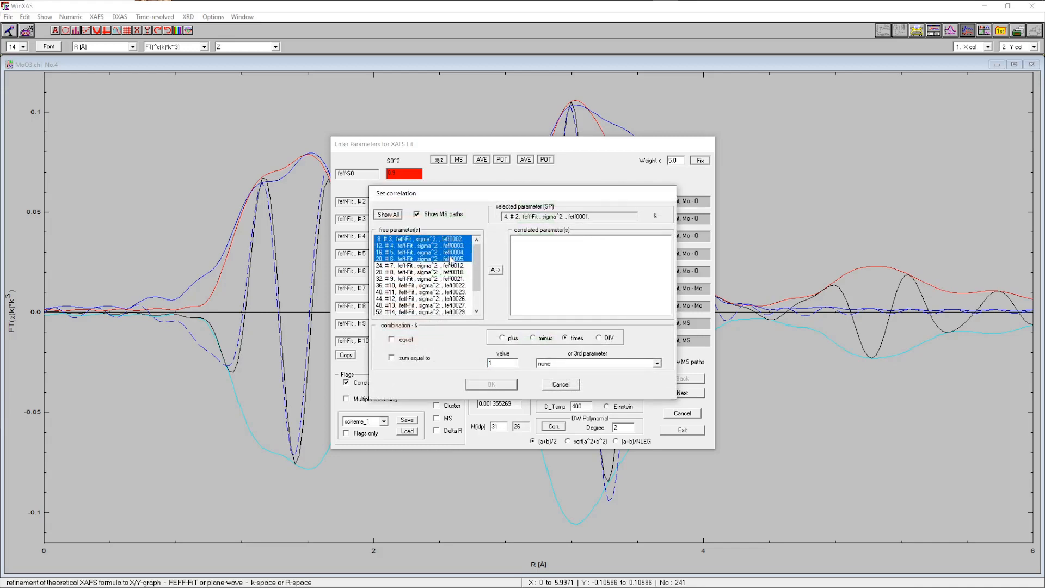
pyautogui.click(501, 272)
pyautogui.click(492, 384)
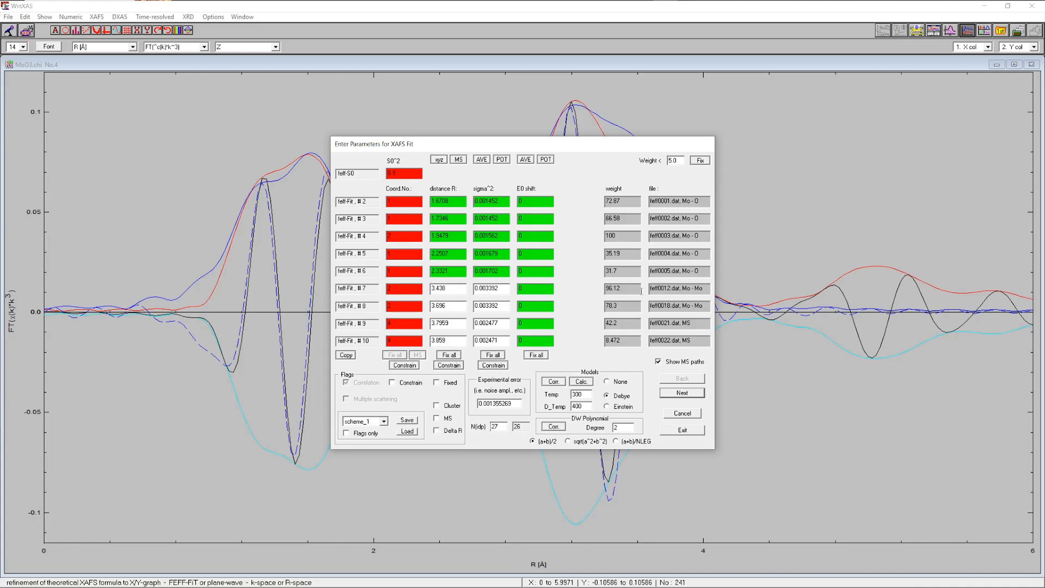
# Correlate the distances of paths #8 to #18 to the distance of path #7, times 1
pyautogui.click(450, 290)
pyautogui.click(366, 382)
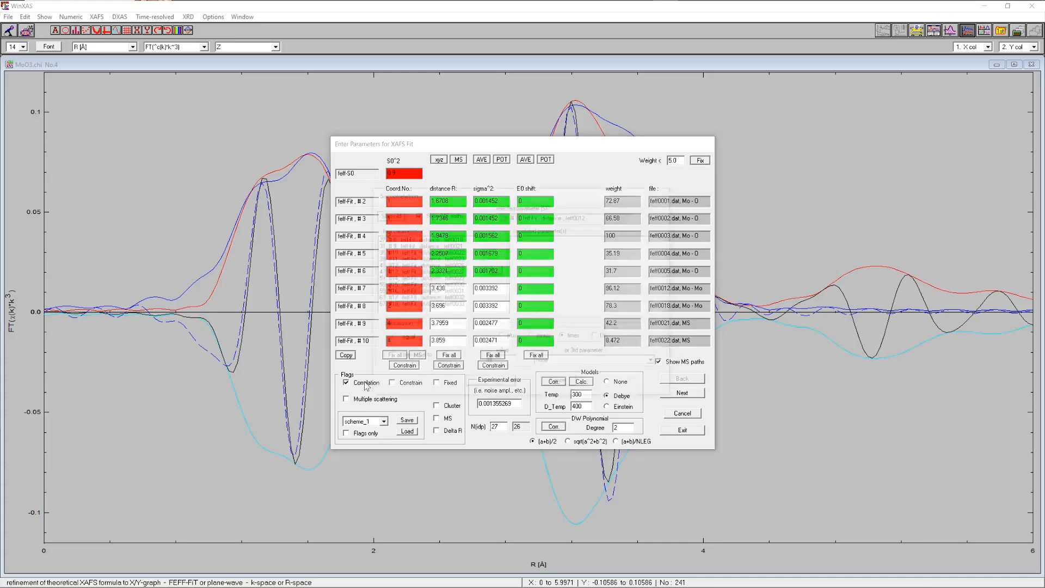
pyautogui.moveTo(442, 240); pyautogui.dragTo(443, 335)
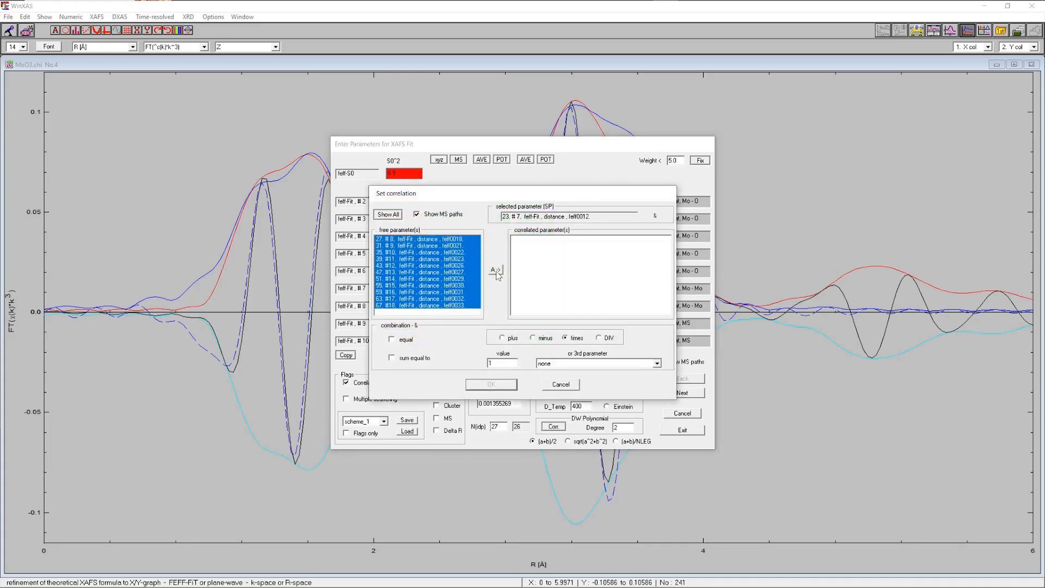
pyautogui.click(496, 269)
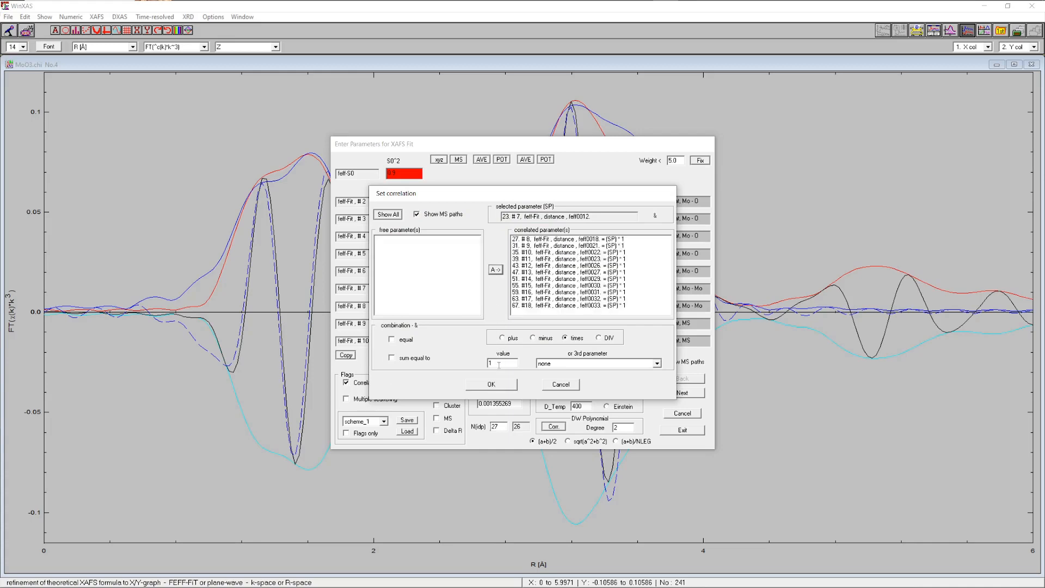
pyautogui.click(492, 385)
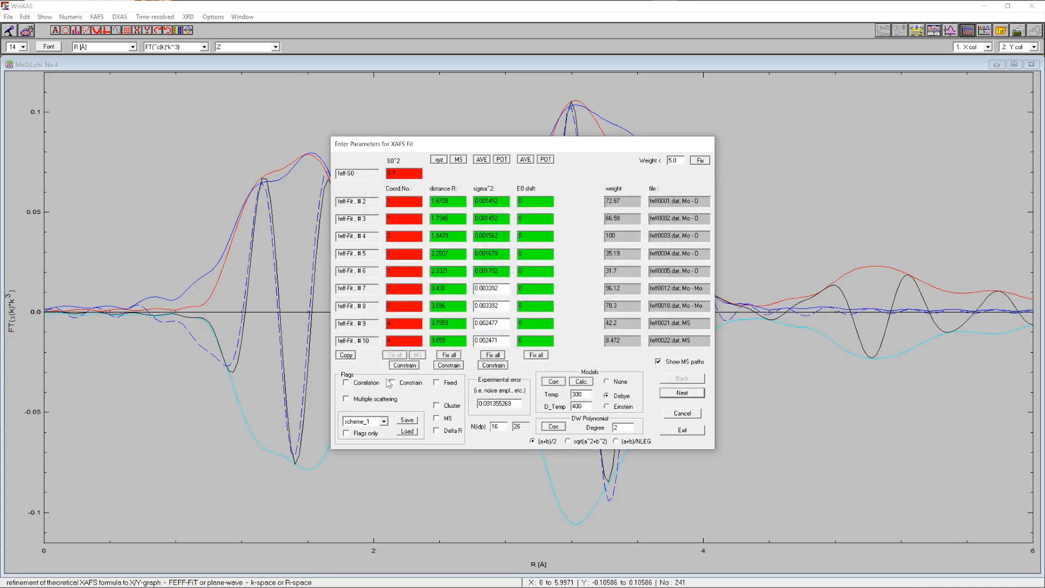
# Correlate the sigma² values of paths #8 to #18 to the sigma² of path #7, times 1
pyautogui.click(492, 287)
pyautogui.moveTo(441, 240); pyautogui.dragTo(480, 326)
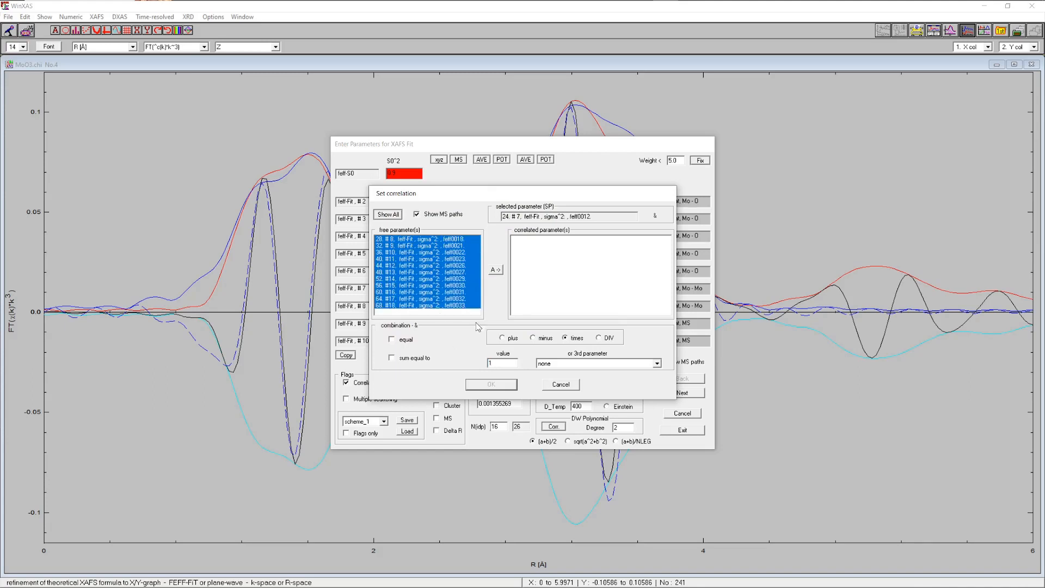
pyautogui.click(496, 270)
pyautogui.click(501, 382)
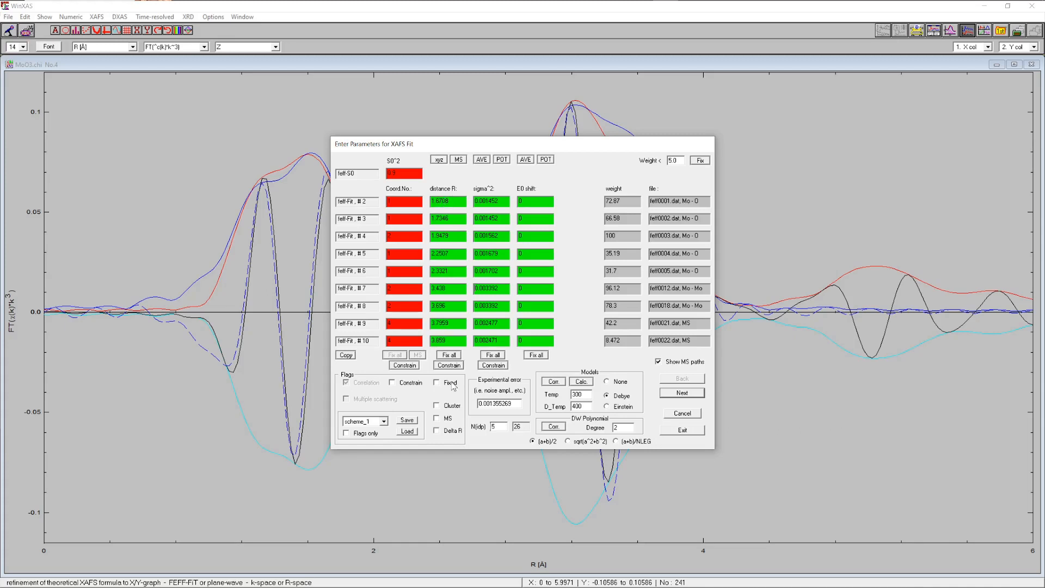
# Switch distances to Delta R mode, run the refinement, and skip the confidence limits and F tests
pyautogui.click(439, 430)
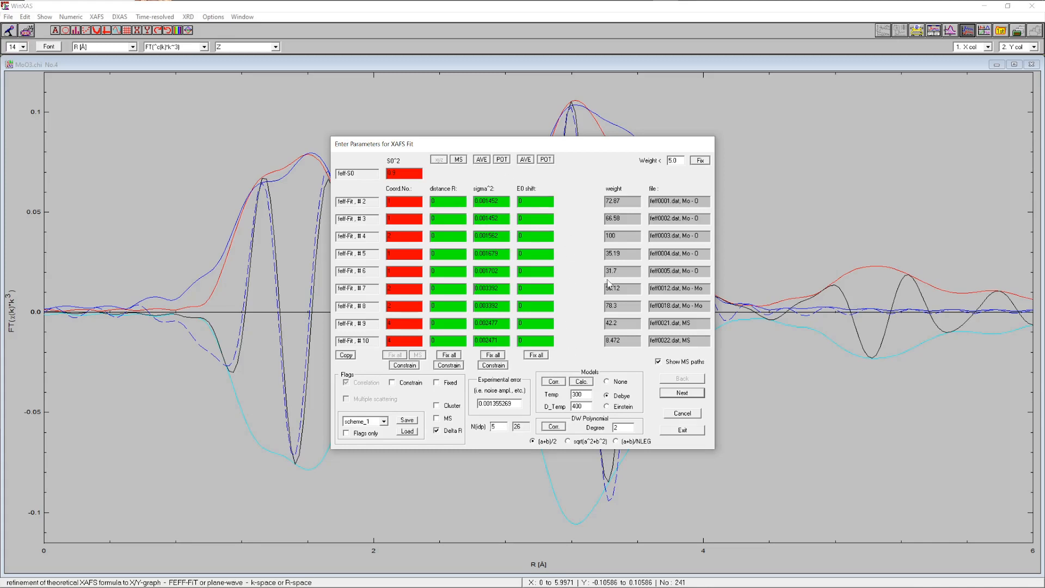
pyautogui.click(681, 430)
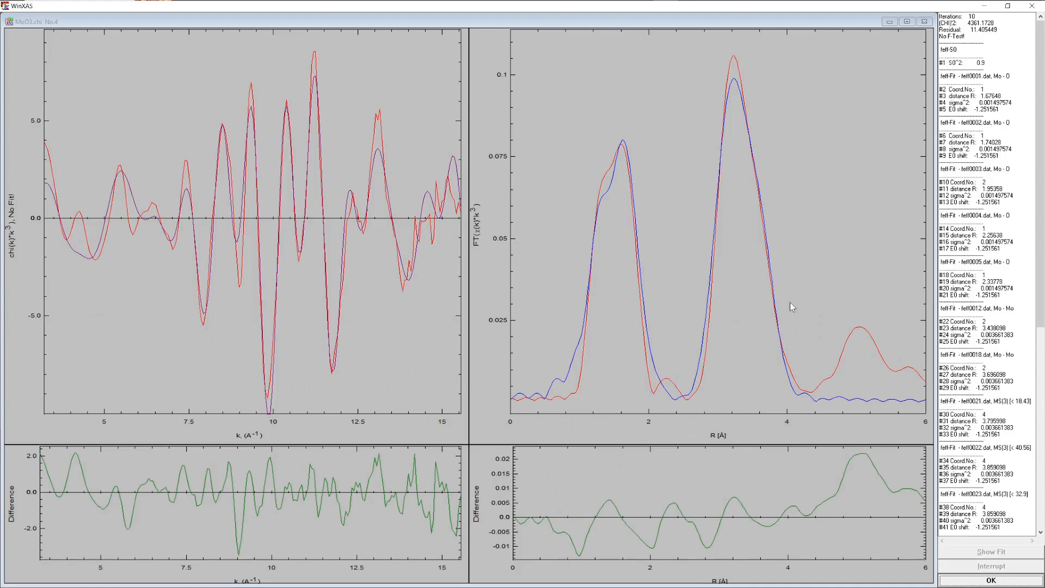
pyautogui.click(990, 580)
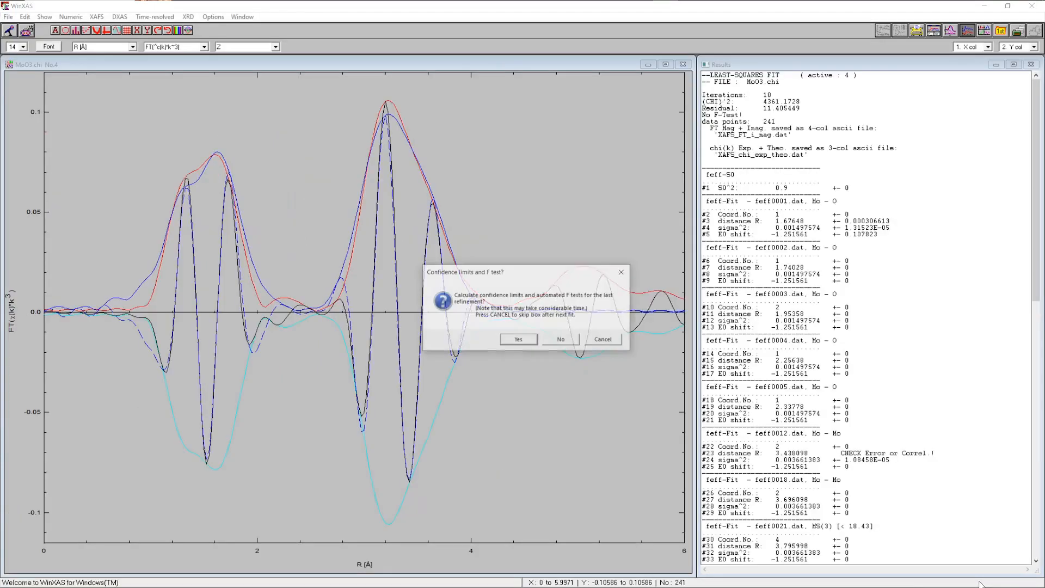
pyautogui.click(562, 340)
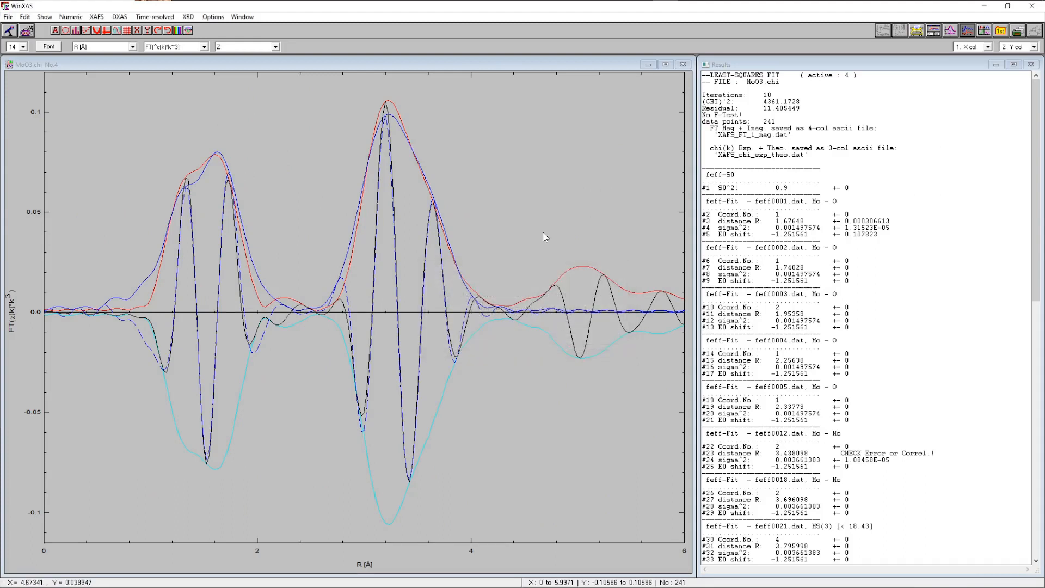
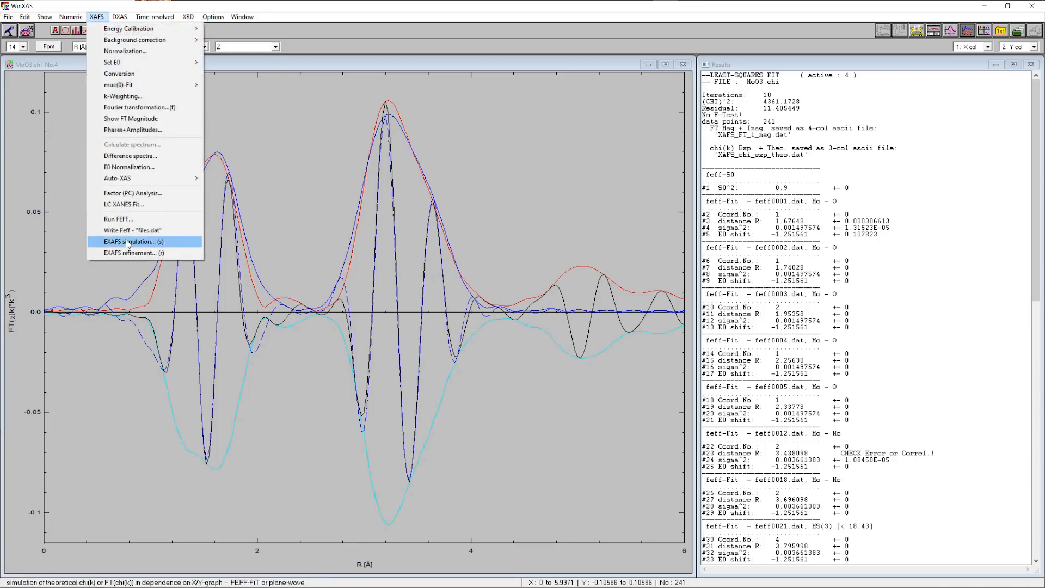
# Rerun the EXAFS refinement keeping all flags from the previous fit, and calculate confidence limits and F tests this time
pyautogui.click(131, 253)
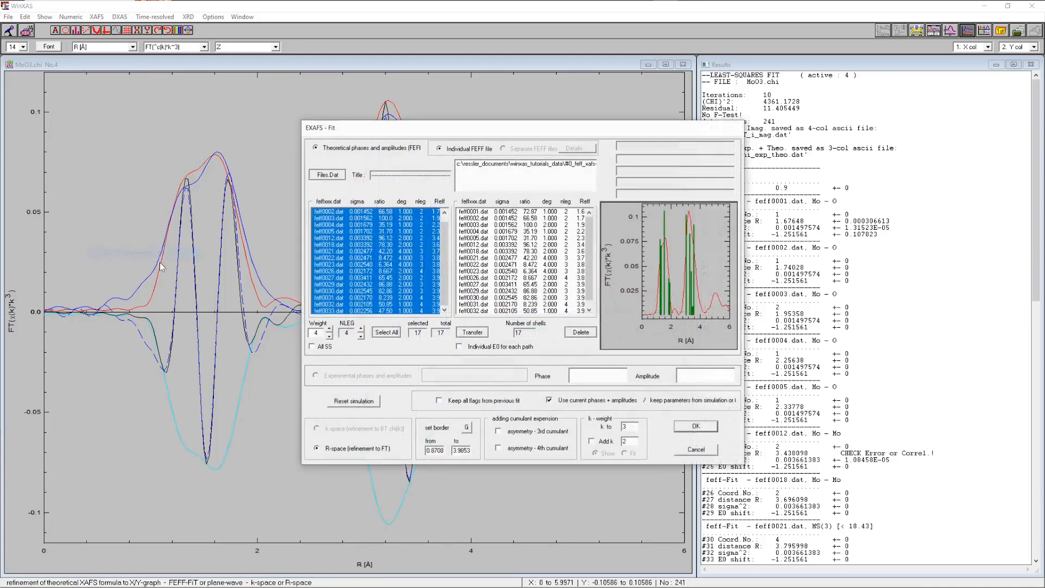
pyautogui.click(460, 403)
pyautogui.click(695, 427)
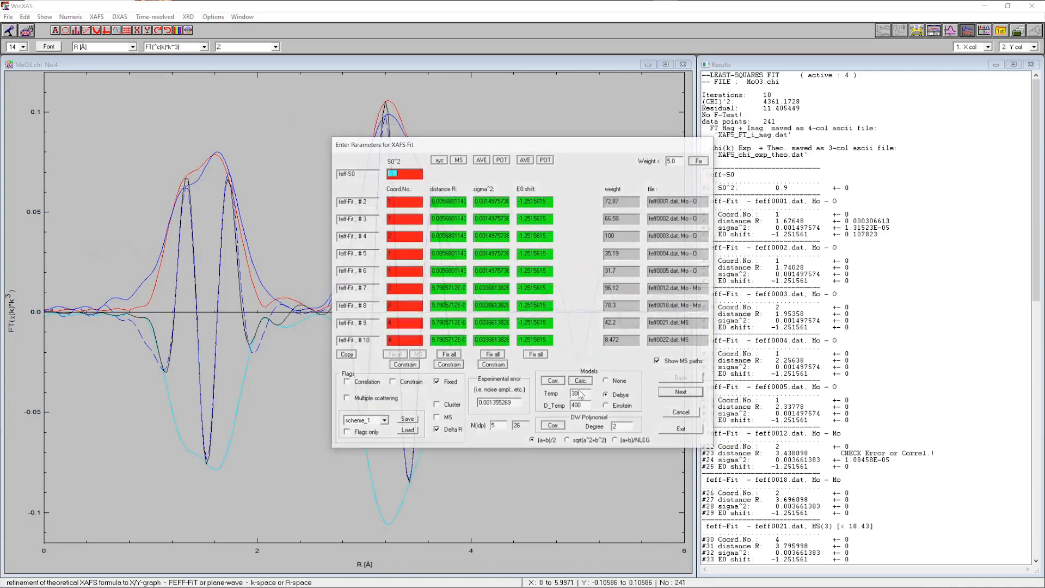
pyautogui.click(680, 429)
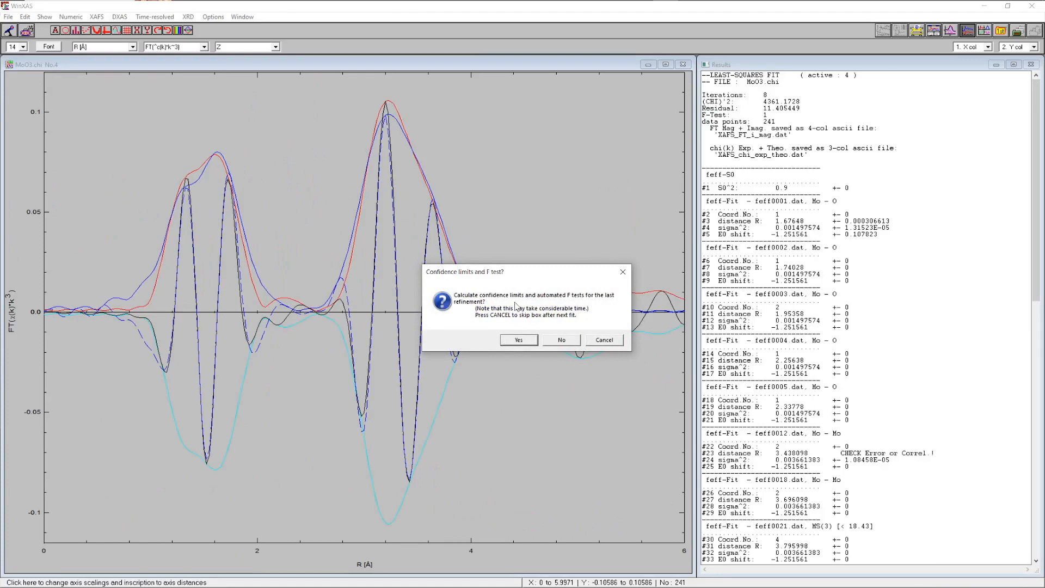
pyautogui.click(519, 340)
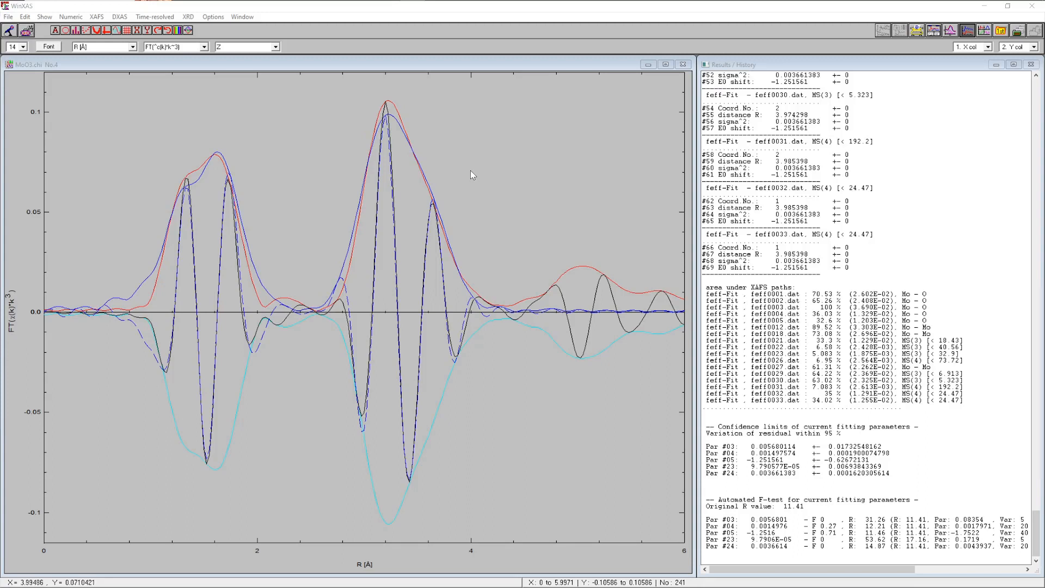
# Show the individual path contributions on the plot and inspect the feff0029 multiple-scattering path in the EXAFS simulation dialog
pyautogui.click(950, 30)
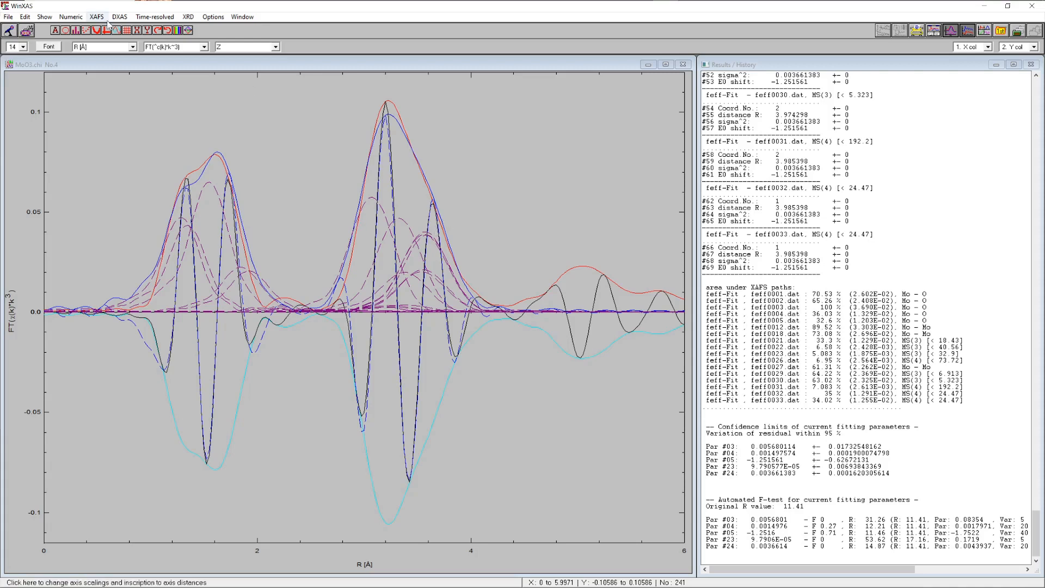
pyautogui.click(96, 16)
pyautogui.click(155, 242)
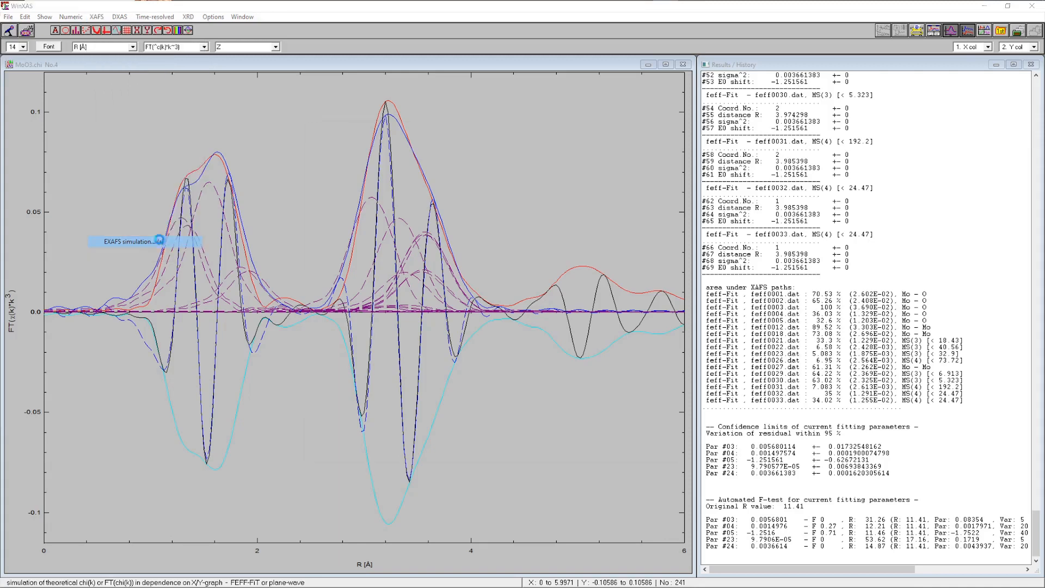
pyautogui.scroll(-1, 587, 290)
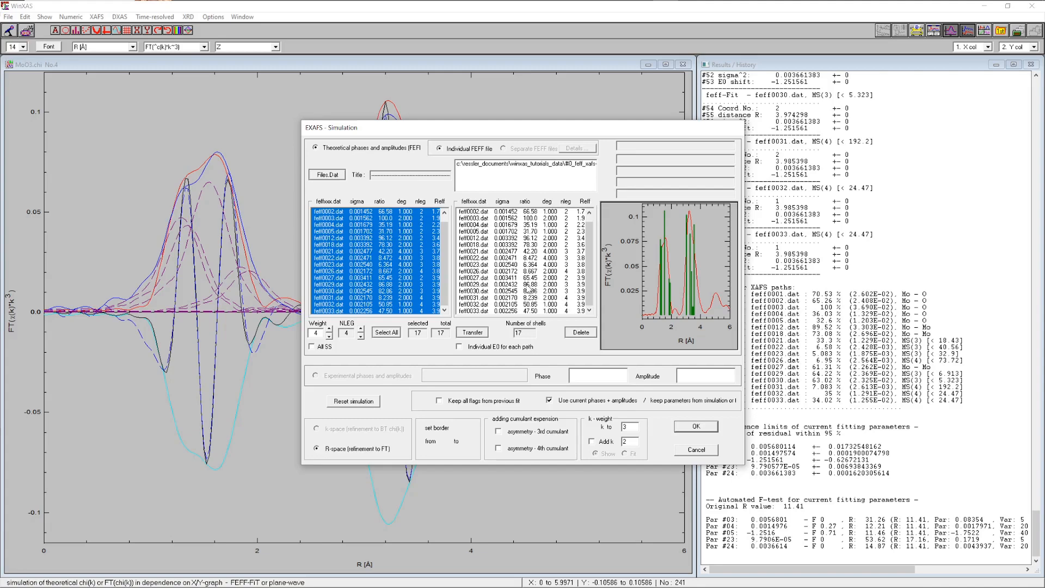
pyautogui.click(524, 286)
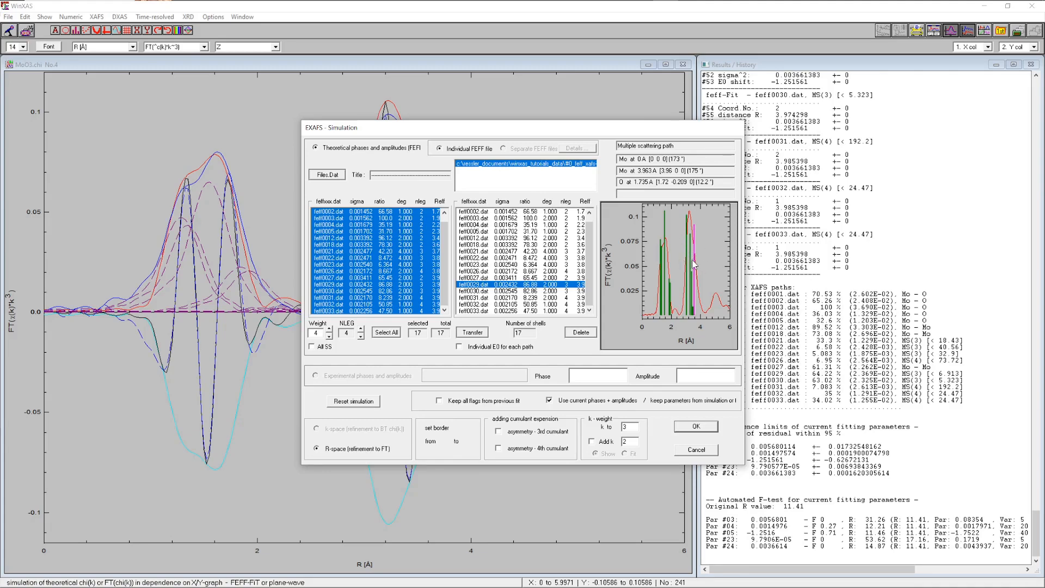
pyautogui.click(694, 426)
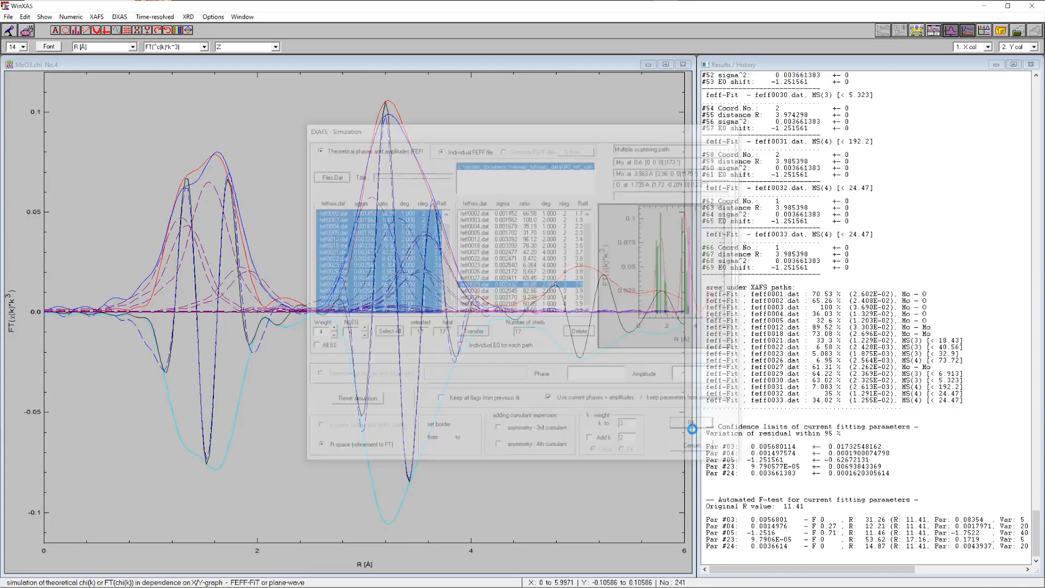
pyautogui.click(683, 393)
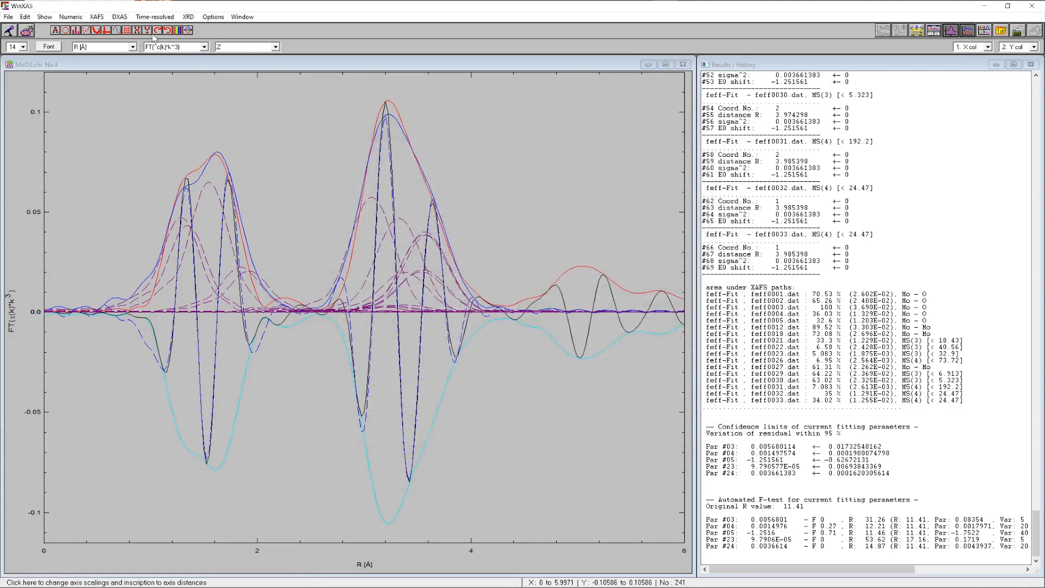
# Open Run FEFF, set R_max to 5, and view the resulting MoO3 cluster with RasMol
pyautogui.click(97, 17)
pyautogui.click(129, 220)
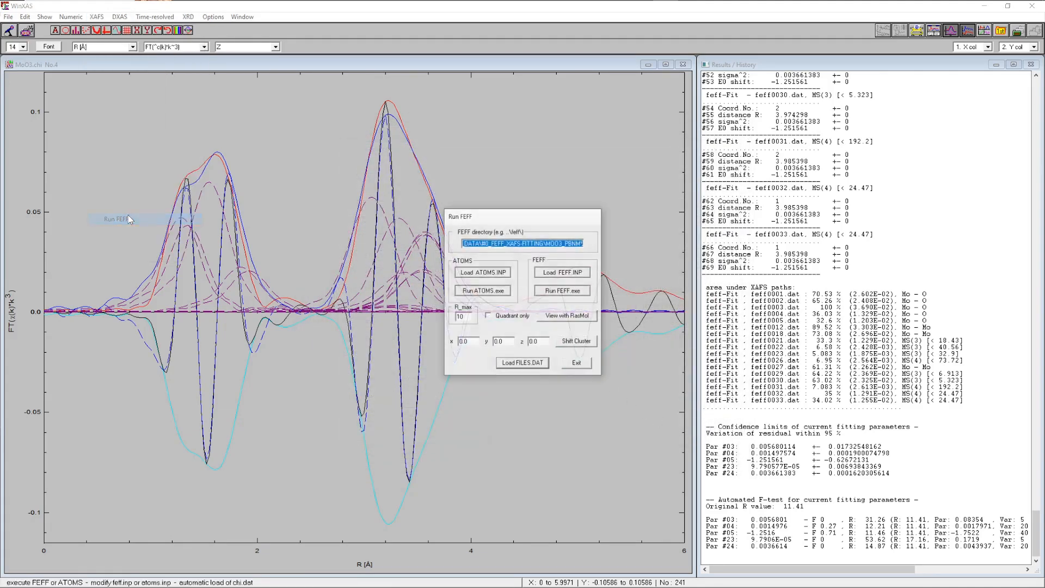
pyautogui.click(466, 316)
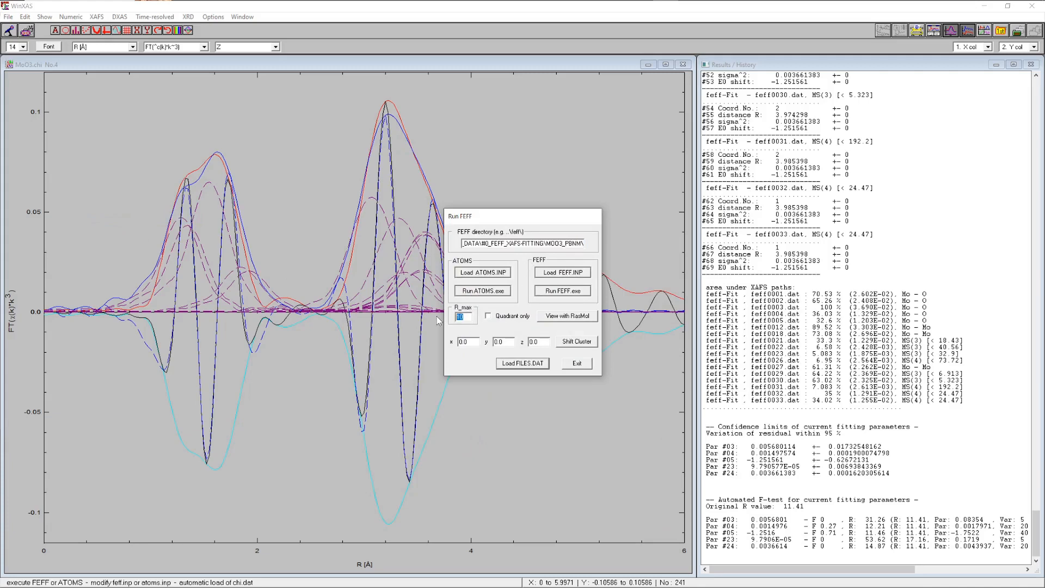
pyautogui.press('BackSpace')
pyautogui.press('BackSpace')
pyautogui.write('5')
pyautogui.click(563, 317)
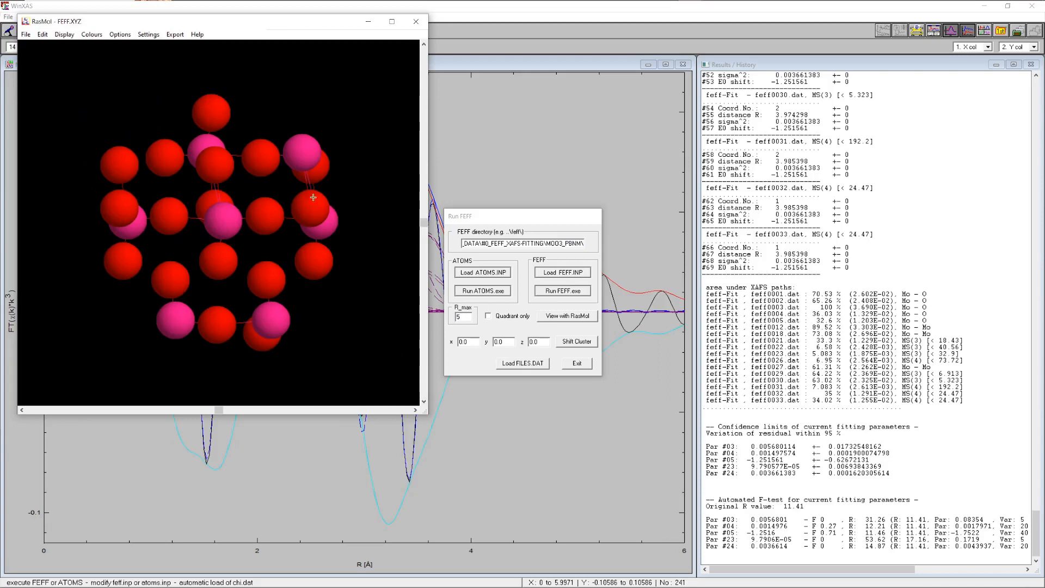
# Rotate the cluster in the RasMol viewer to examine its structure, then close RasMol and the Run FEFF dialog
pyautogui.moveTo(314, 199); pyautogui.dragTo(209, 242)
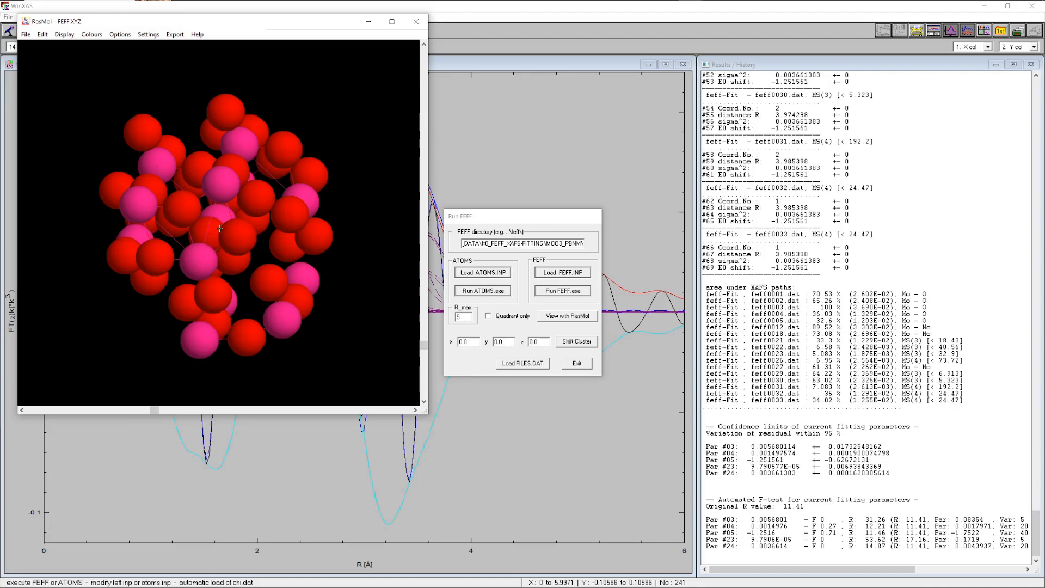
pyautogui.moveTo(220, 227); pyautogui.dragTo(226, 230)
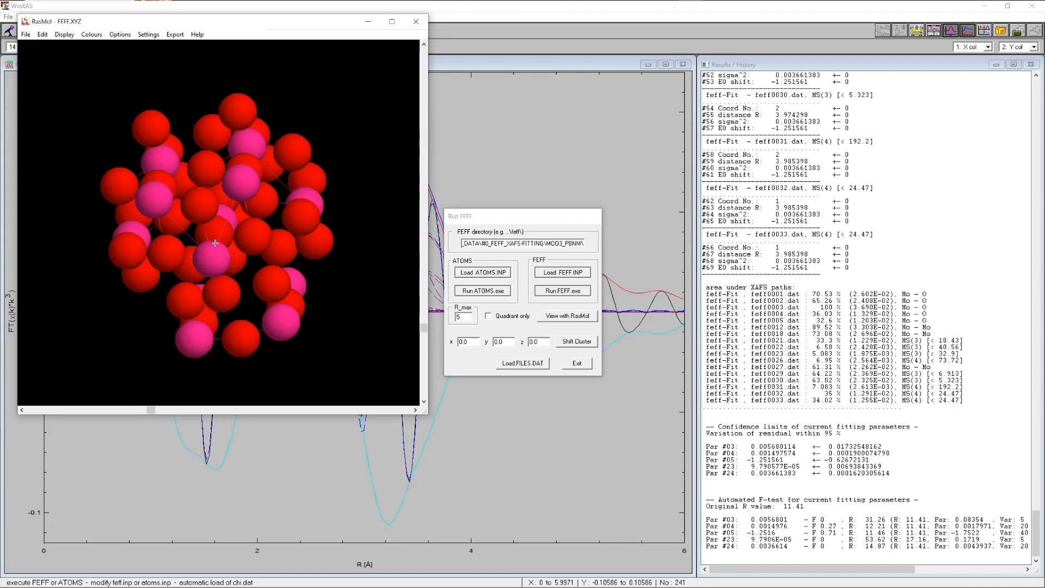
pyautogui.moveTo(226, 214); pyautogui.dragTo(221, 222)
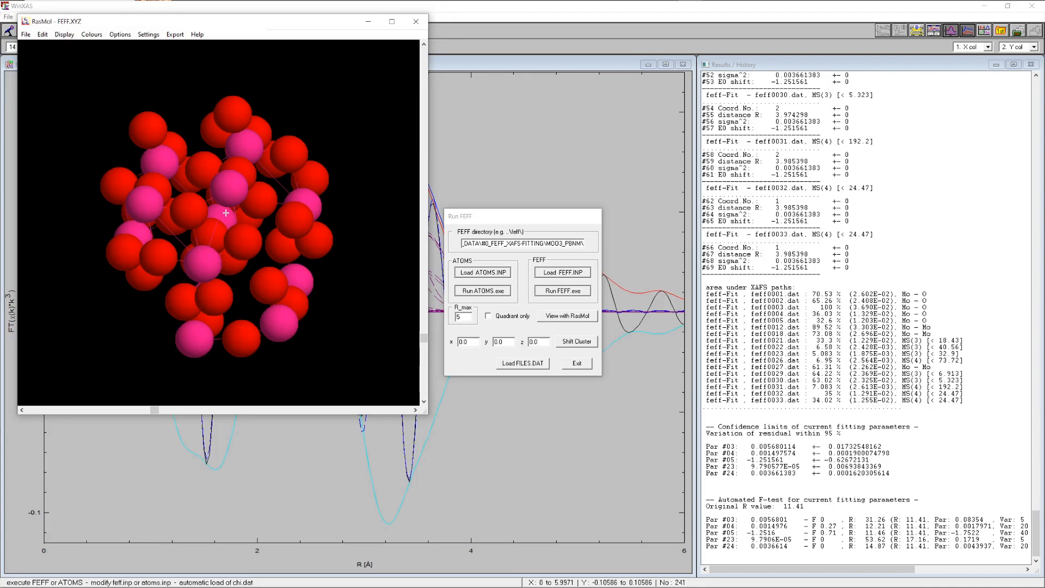
pyautogui.moveTo(221, 215); pyautogui.dragTo(223, 217)
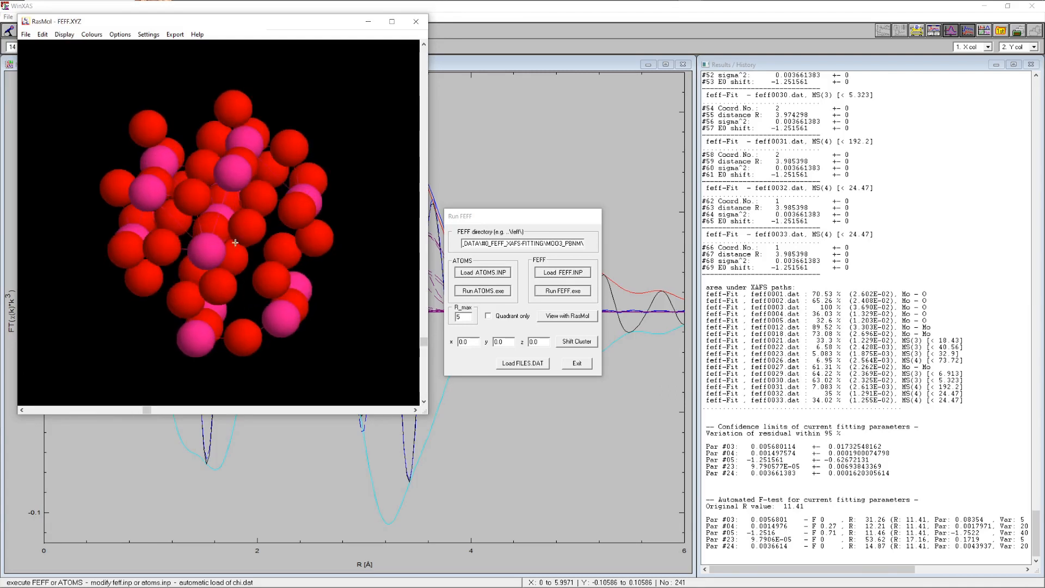
pyautogui.click(416, 21)
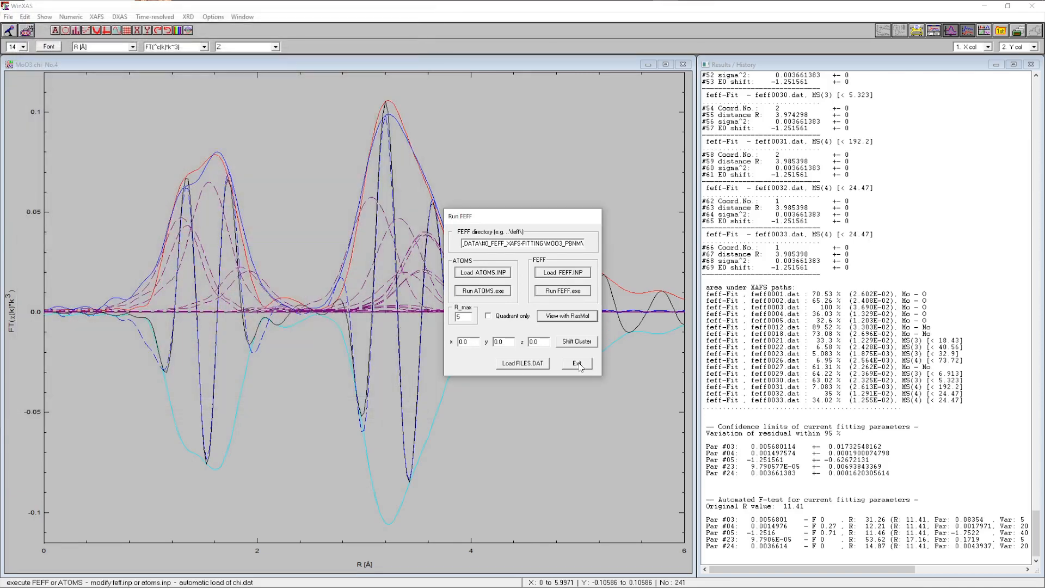
pyautogui.click(580, 366)
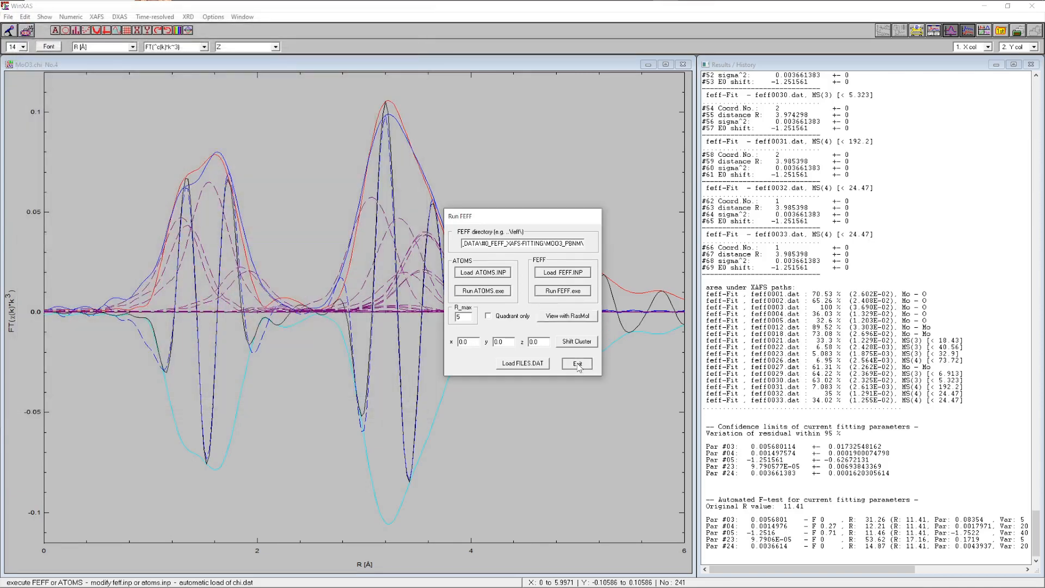
# Close the current windows and load moo3_moo2_mix.fio from the #6_Mixture folder as a transmission XAS spectrum
pyautogui.click(951, 31)
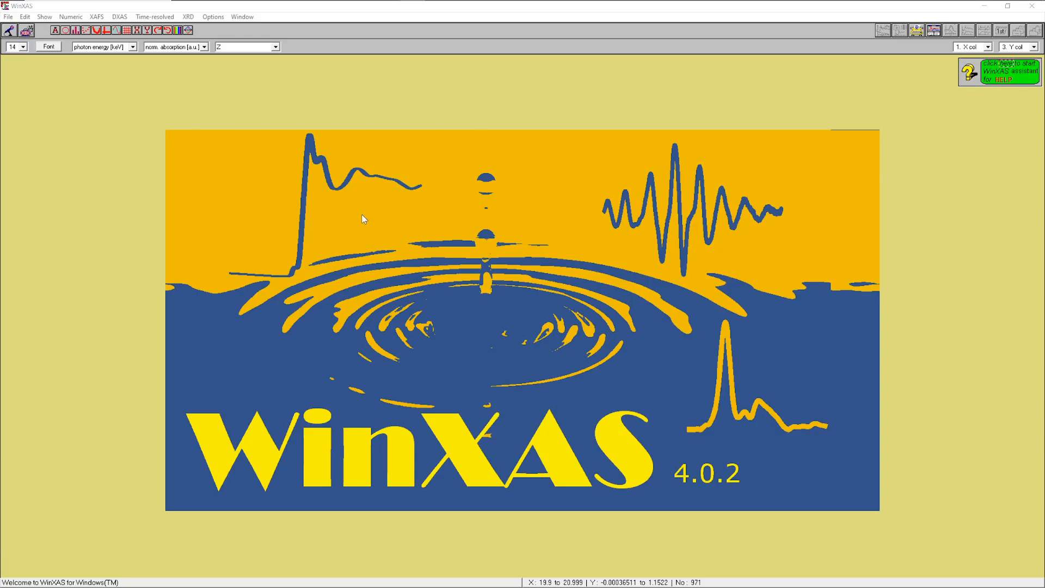
pyautogui.click(8, 17)
pyautogui.click(26, 29)
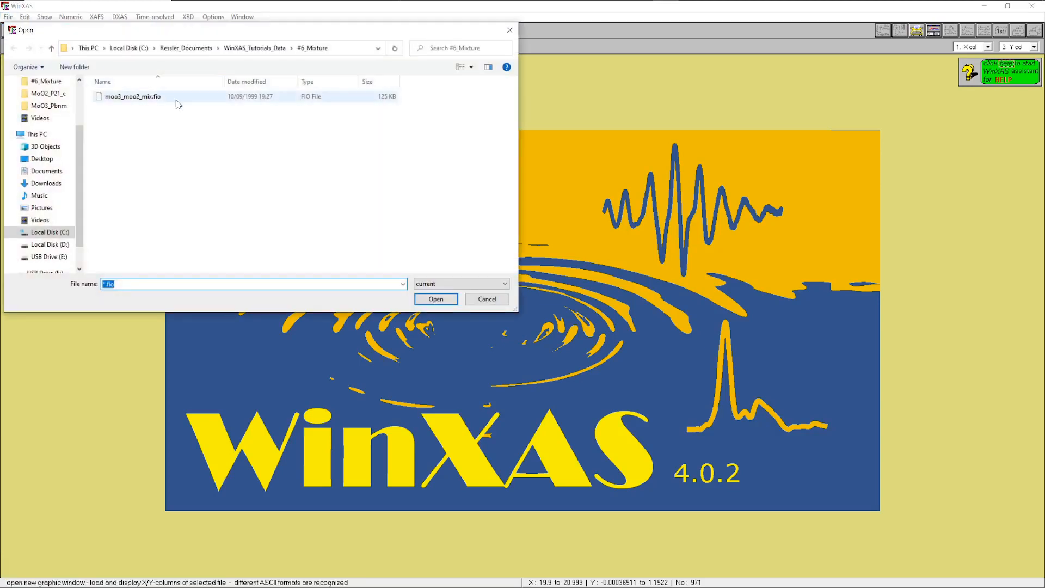
pyautogui.click(144, 98)
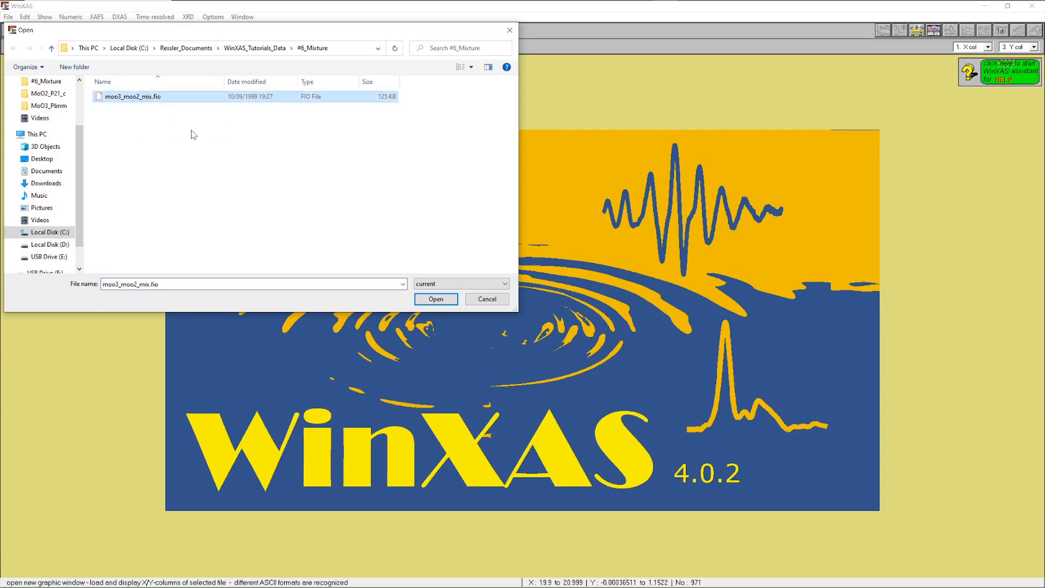
pyautogui.click(435, 298)
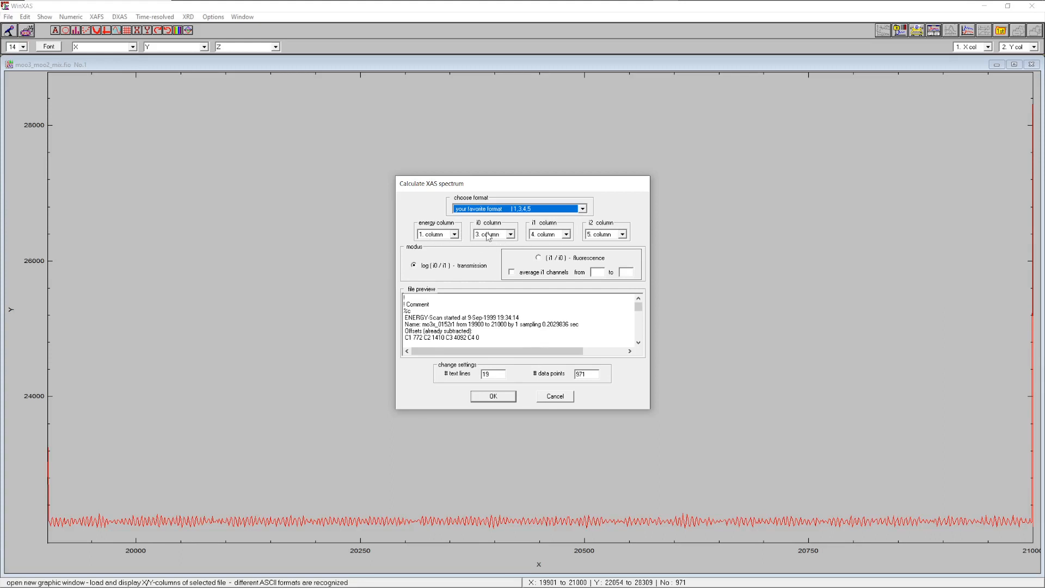
pyautogui.click(493, 397)
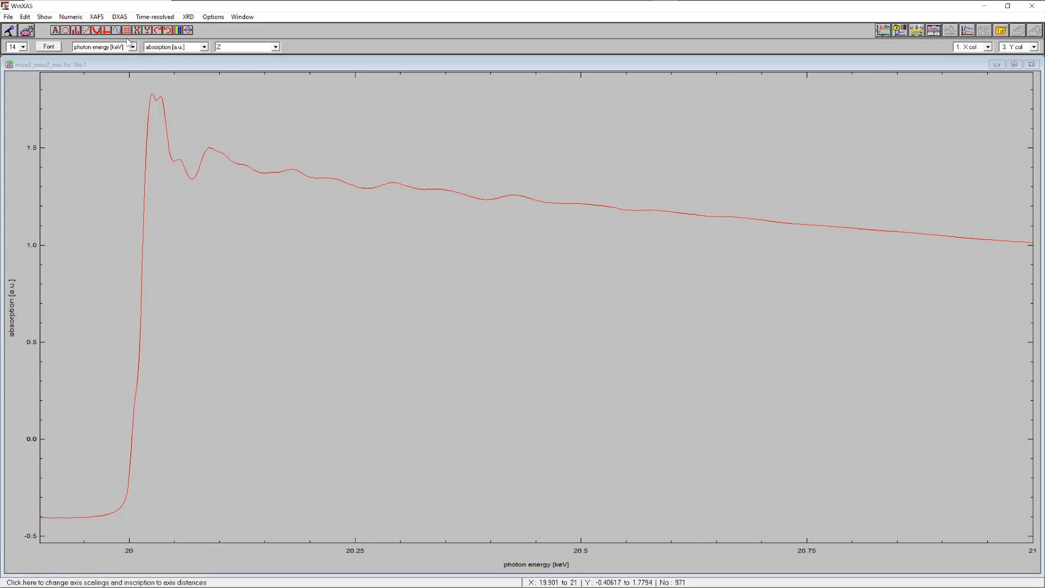
# Calibrate the energy via derivatives, setting borders around the edge, taking the second-derivative root, and entering edge energy 19.999 keV
pyautogui.click(96, 20)
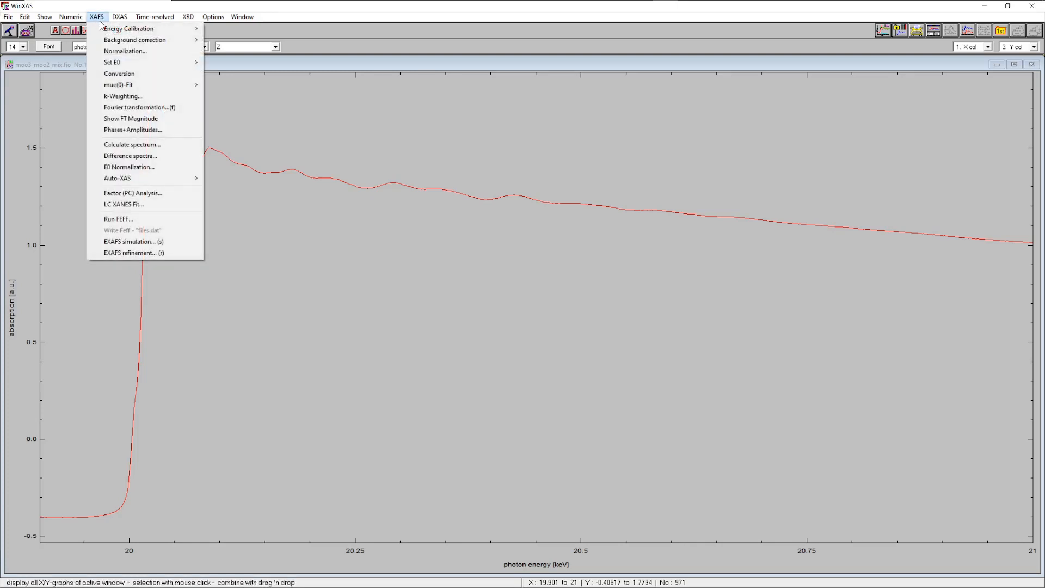
pyautogui.moveTo(134, 34)
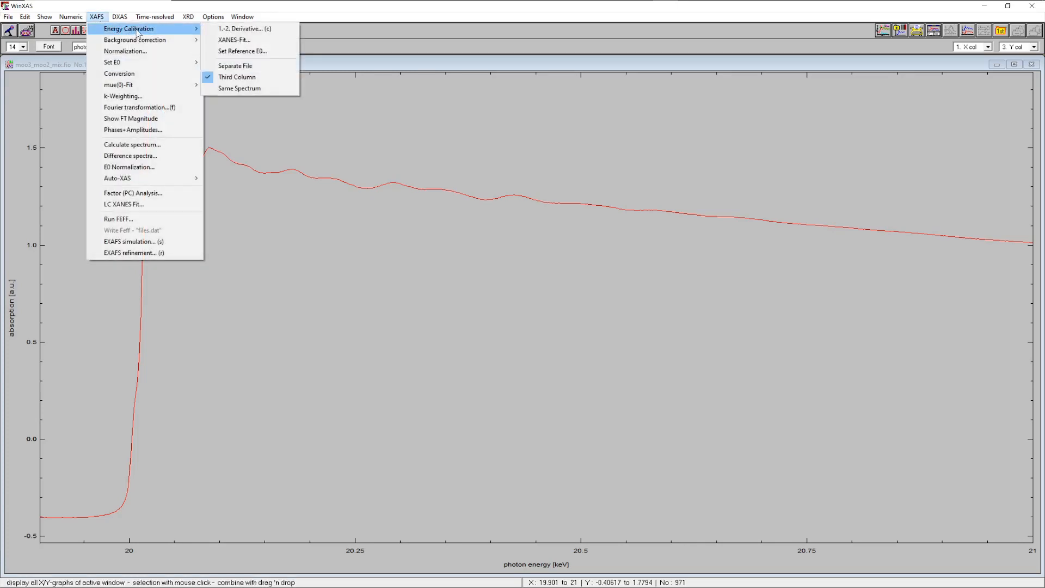
pyautogui.click(229, 32)
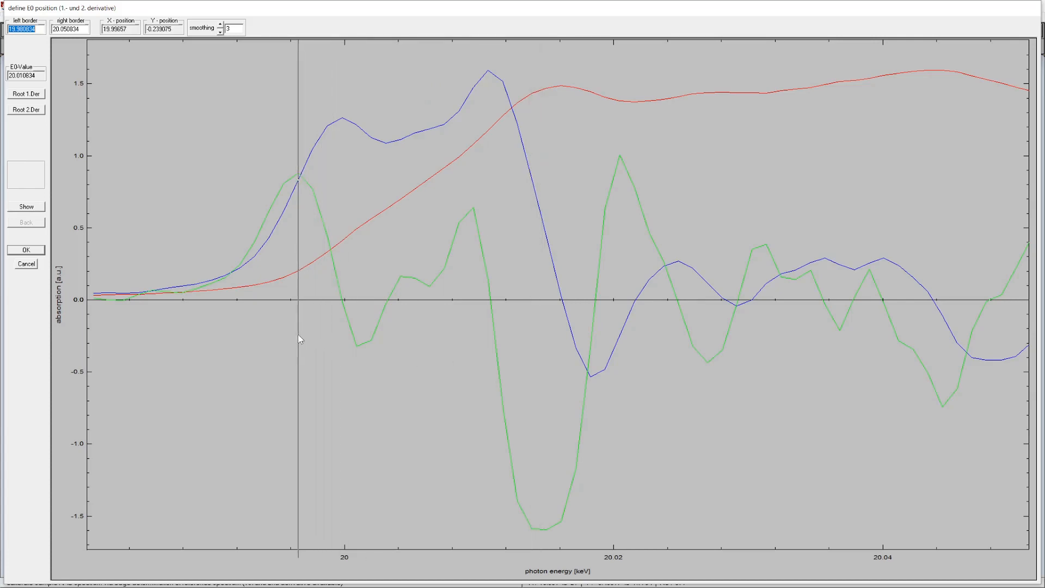
pyautogui.click(298, 339)
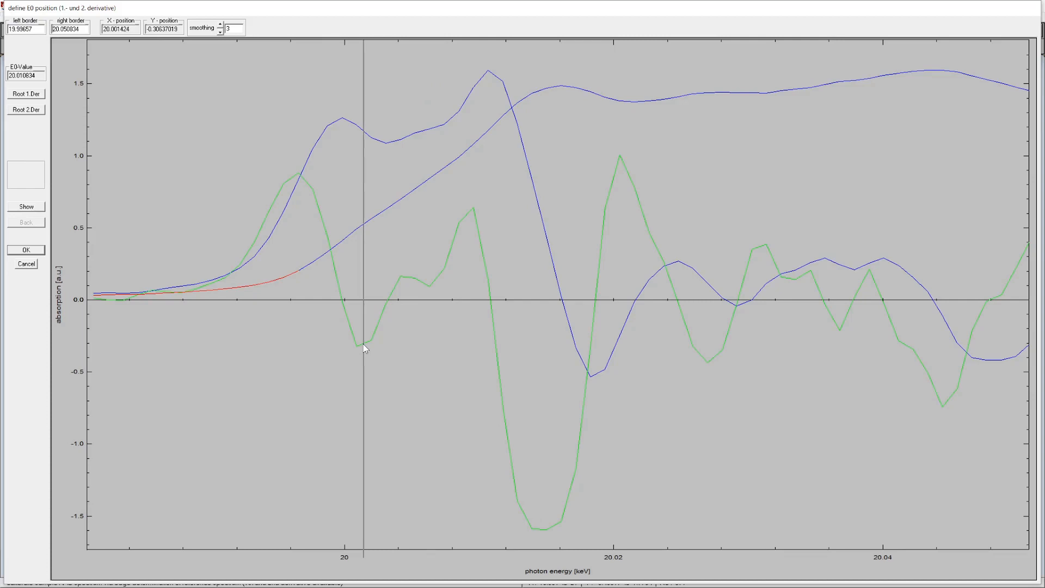
pyautogui.click(364, 344)
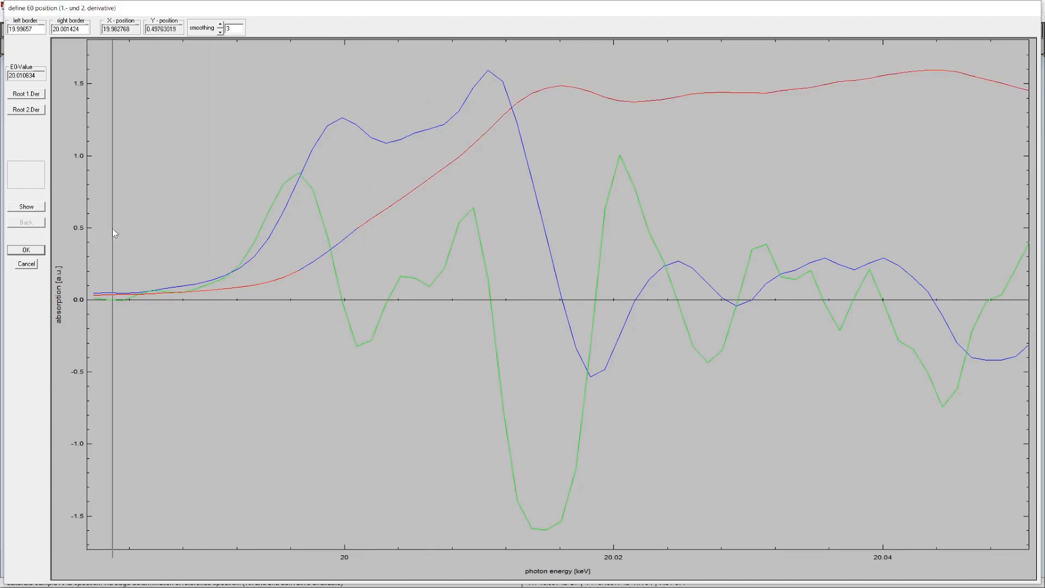
pyautogui.click(30, 112)
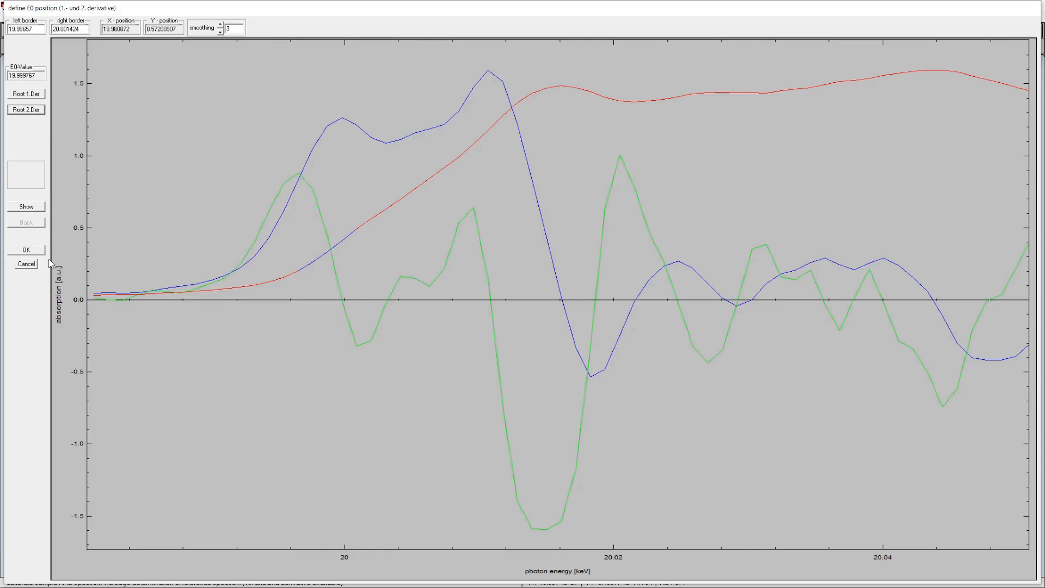
pyautogui.click(26, 249)
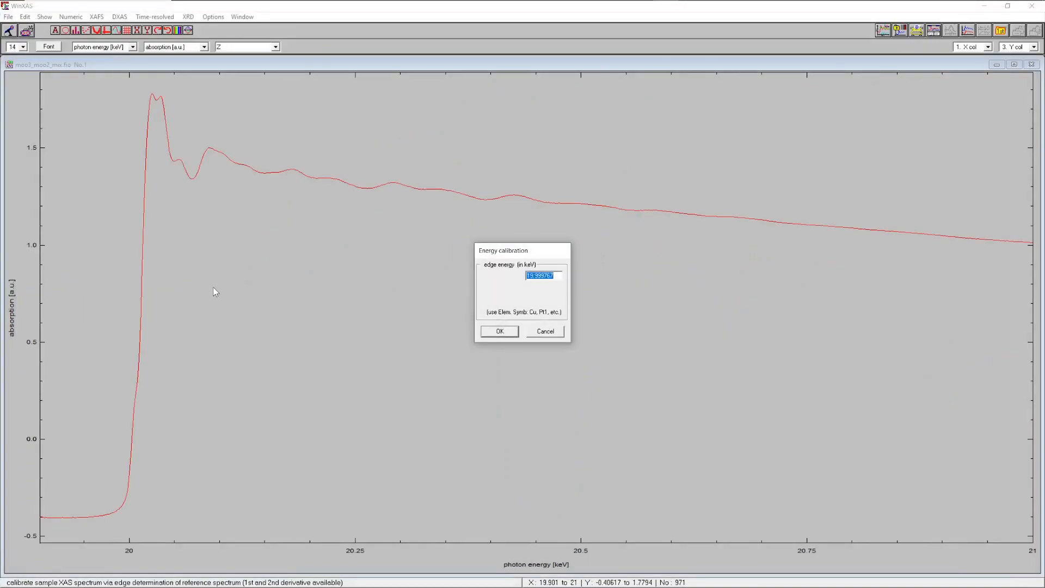
pyautogui.write('19.999')
pyautogui.press('Return')
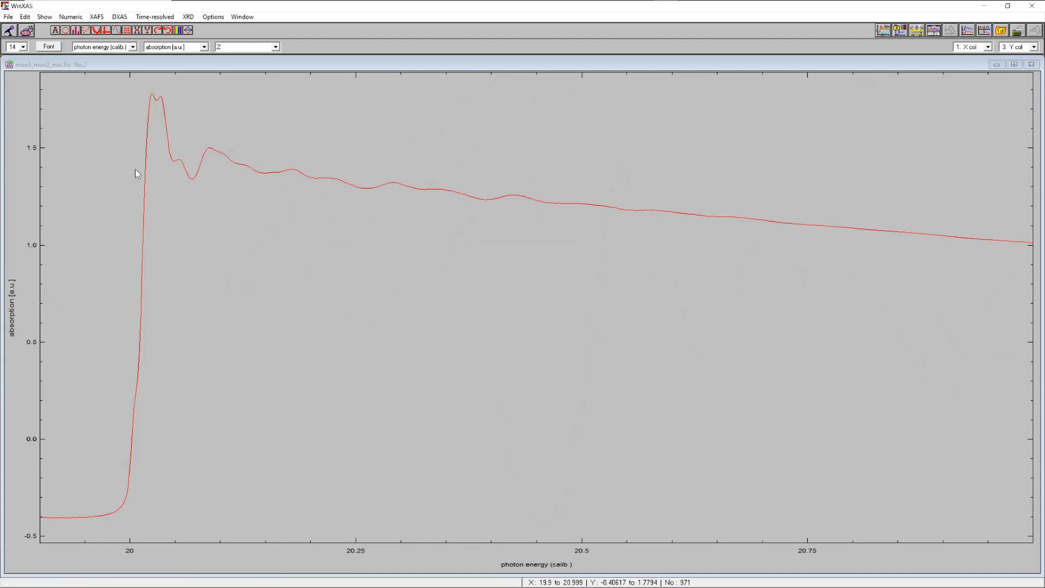
# Start a two-polynomial background correction with the default degrees and fit the first polynomial over the pre-edge region
pyautogui.click(96, 17)
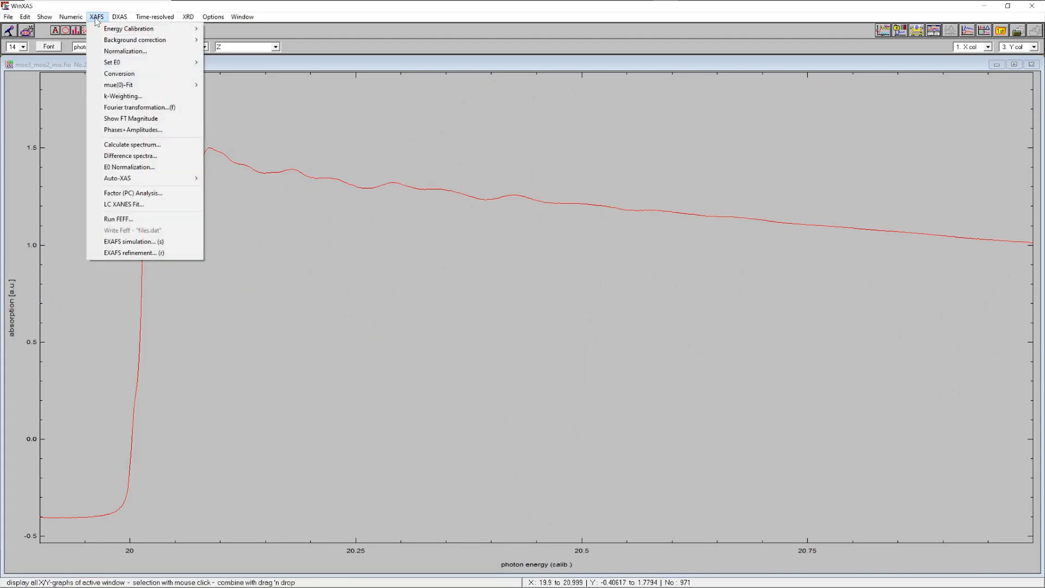
pyautogui.moveTo(164, 41)
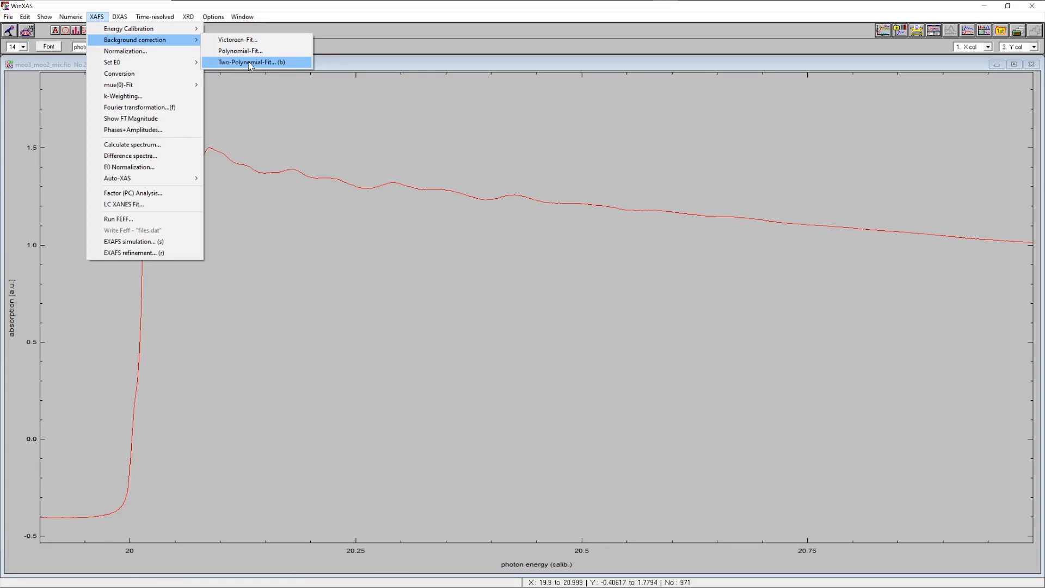
pyautogui.click(252, 63)
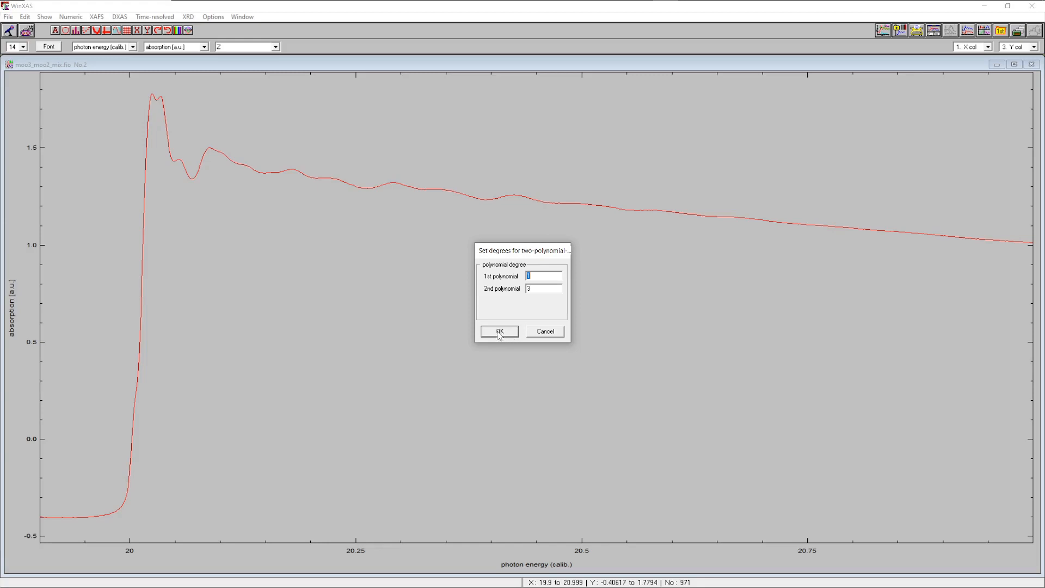
pyautogui.click(500, 332)
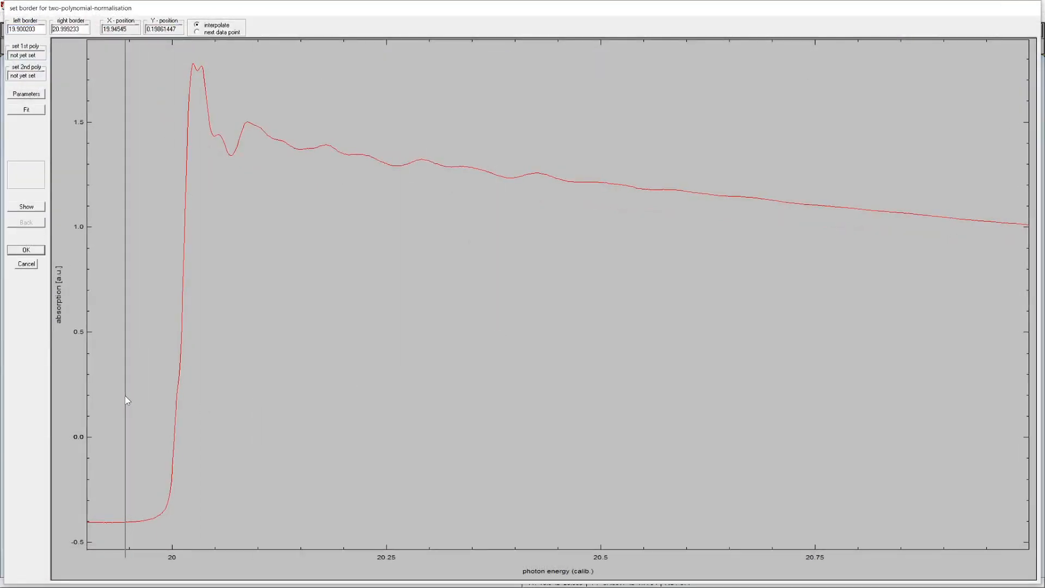
pyautogui.click(122, 394)
pyautogui.click(27, 207)
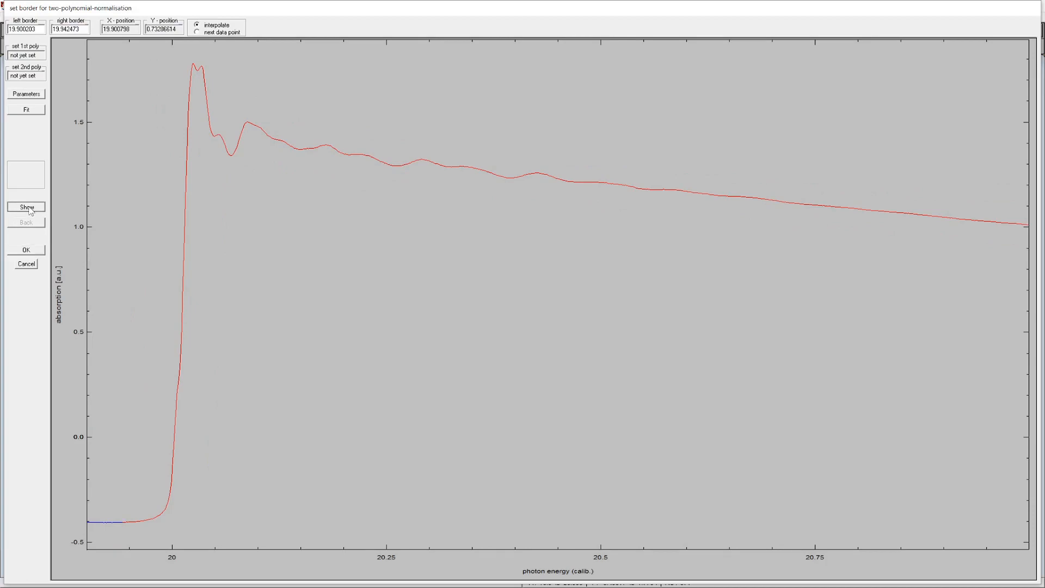
pyautogui.click(536, 369)
pyautogui.click(23, 112)
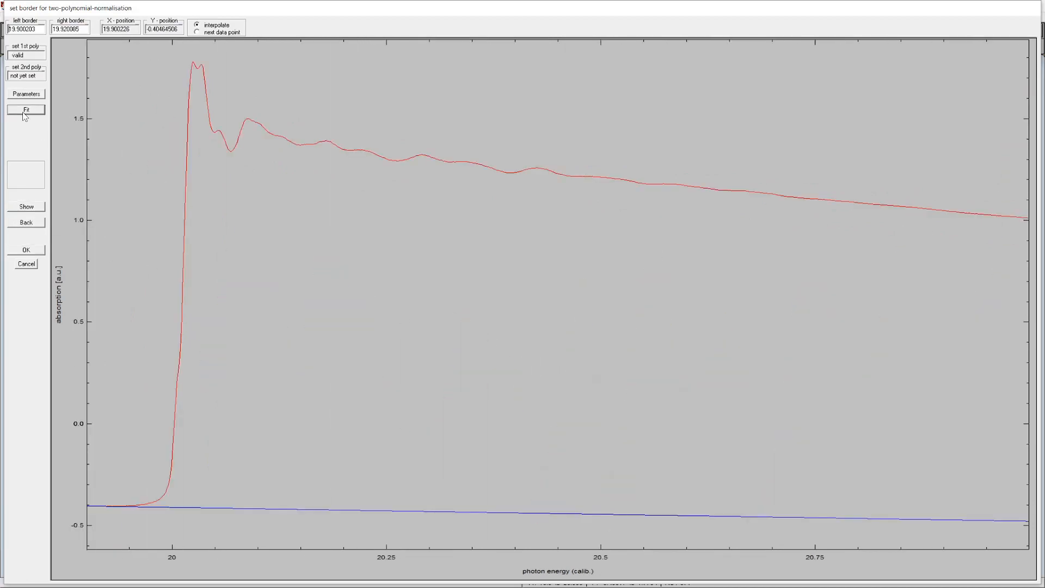
# Set borders from just past the edge to the spectrum's end, fit the second polynomial, and apply the normalization
pyautogui.click(232, 146)
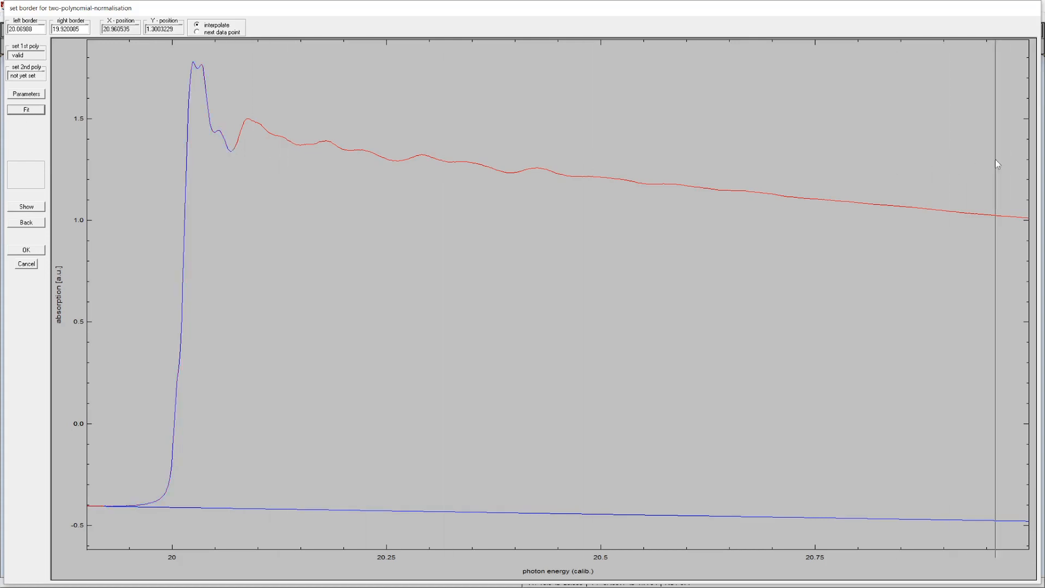
pyautogui.click(1023, 162)
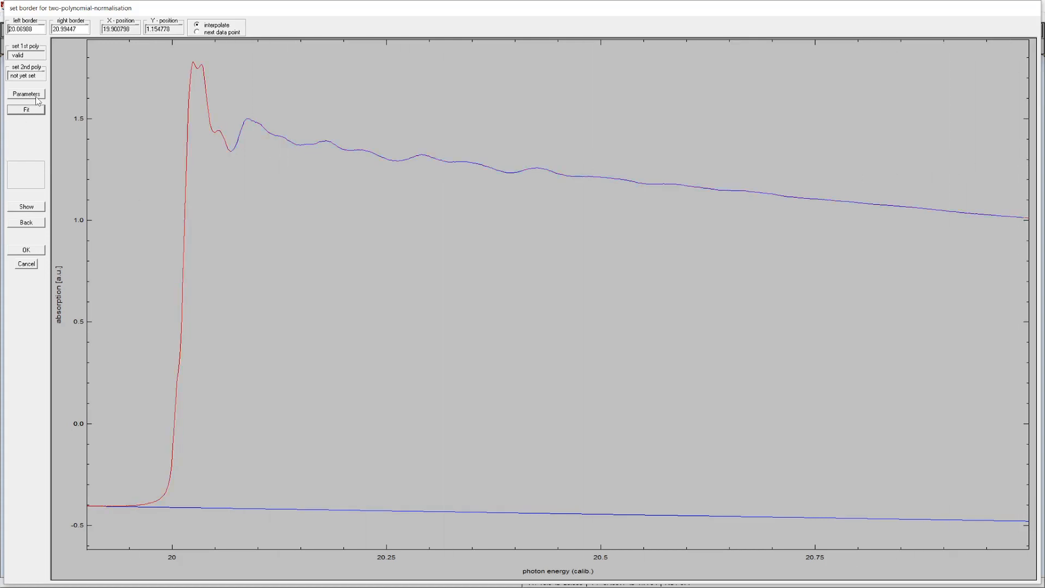
pyautogui.click(30, 115)
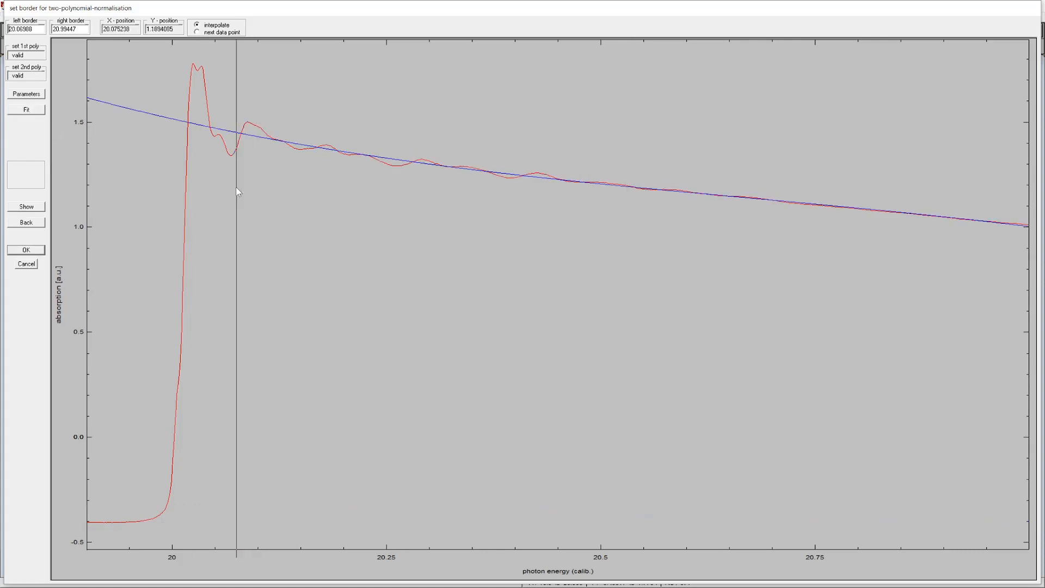
pyautogui.click(27, 250)
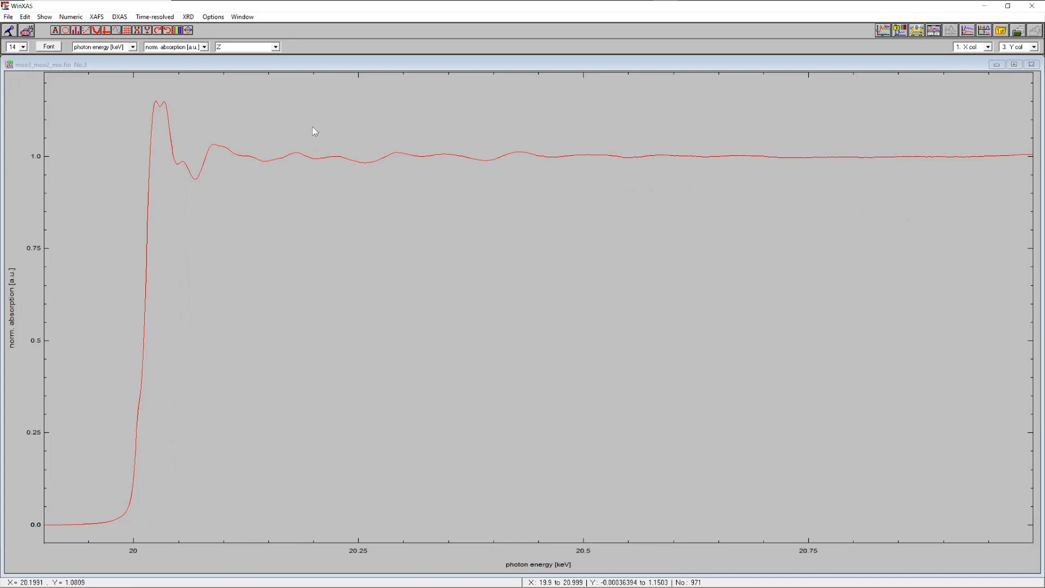
# Cut out the XANES section of the normalized spectrum from about 19.916 to 20.142 keV
pyautogui.click(25, 17)
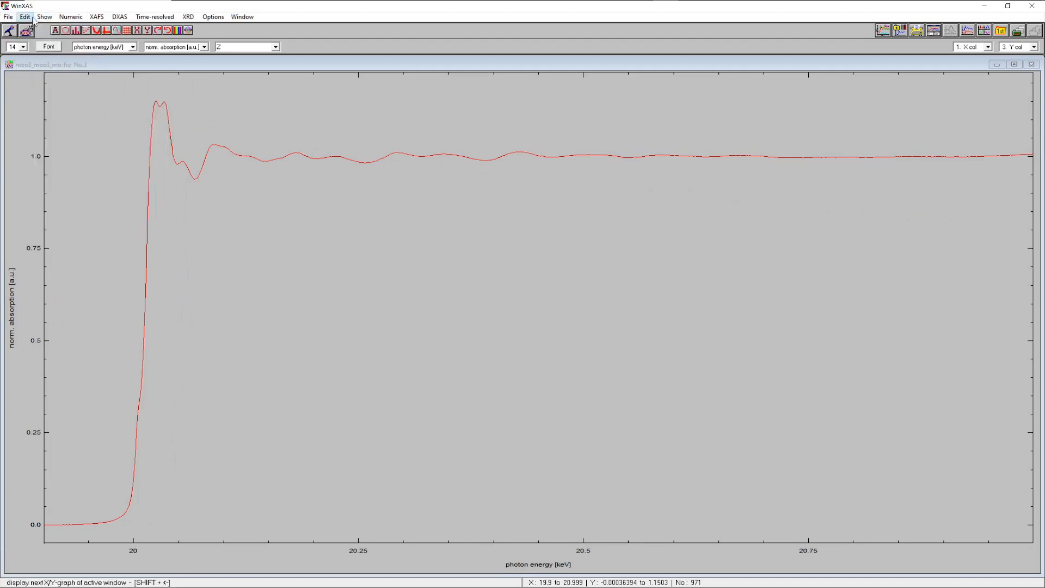
pyautogui.moveTo(44, 19)
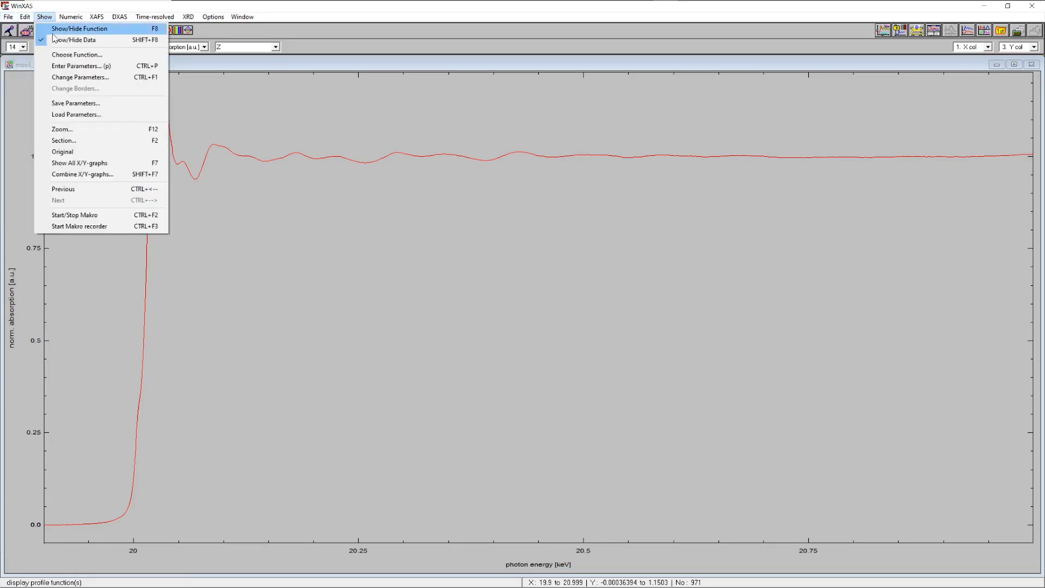
pyautogui.click(63, 141)
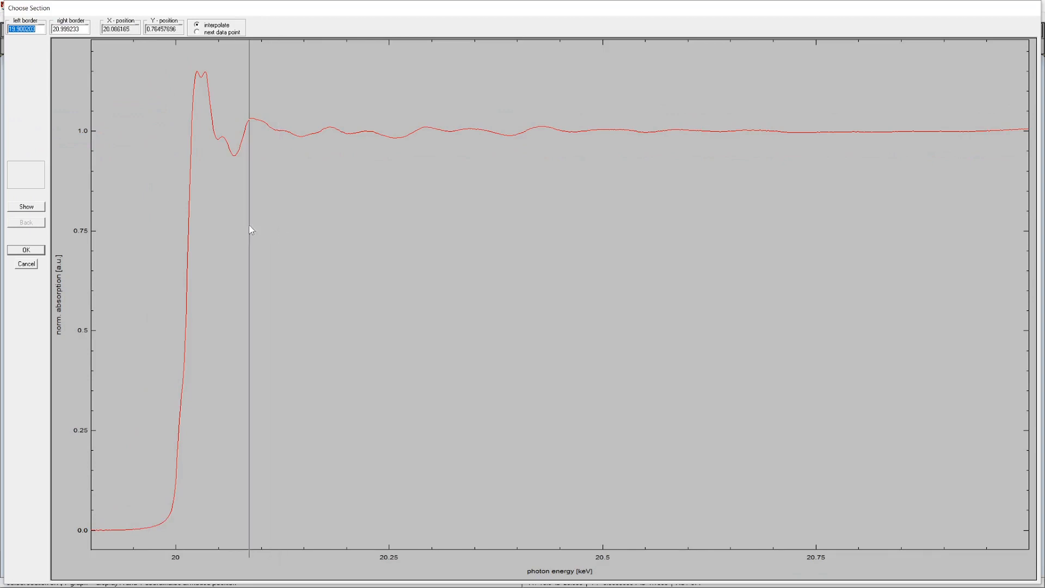
pyautogui.click(103, 260)
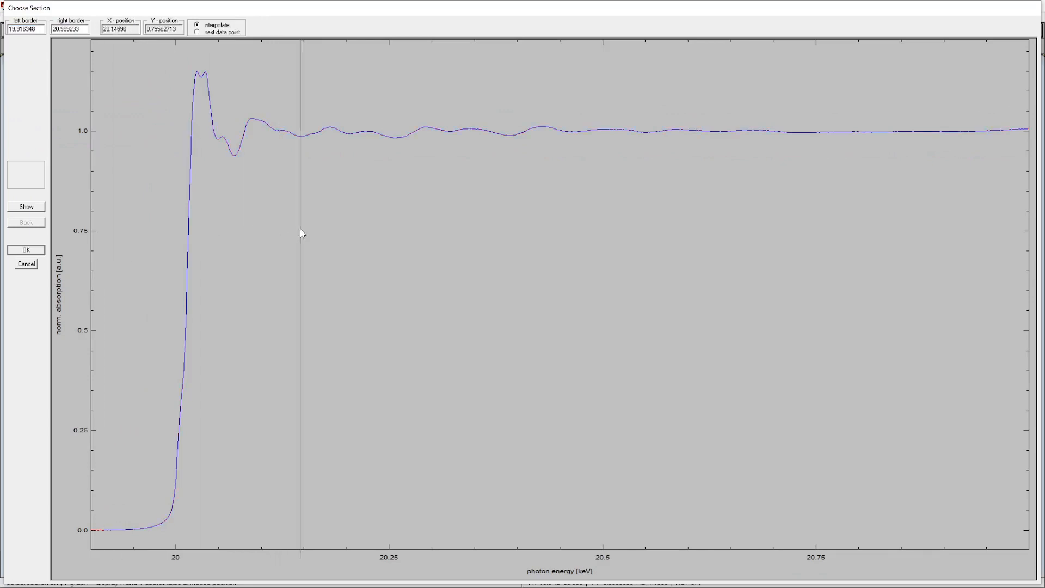
pyautogui.click(298, 225)
pyautogui.click(32, 209)
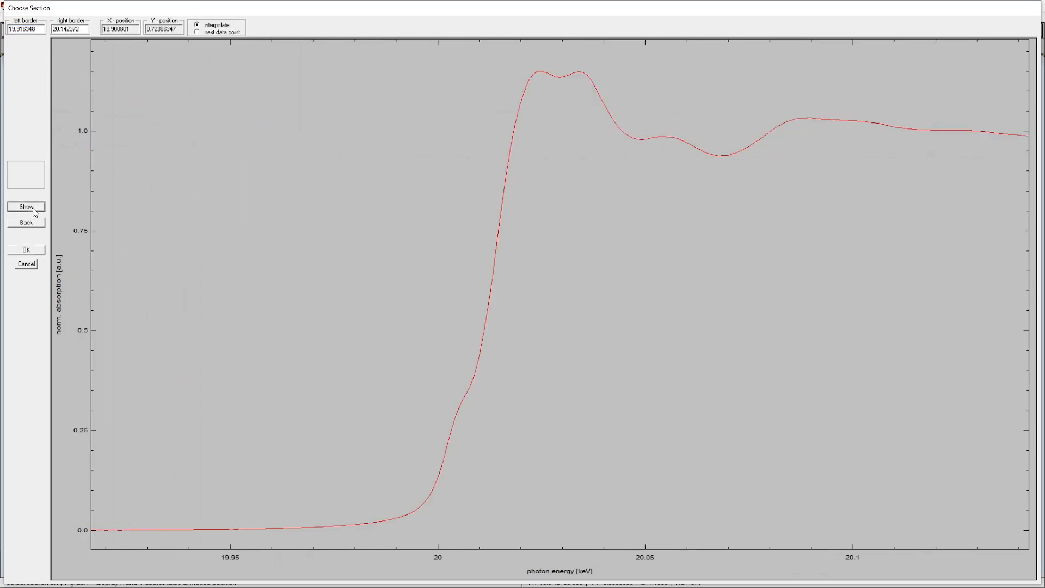
pyautogui.click(32, 249)
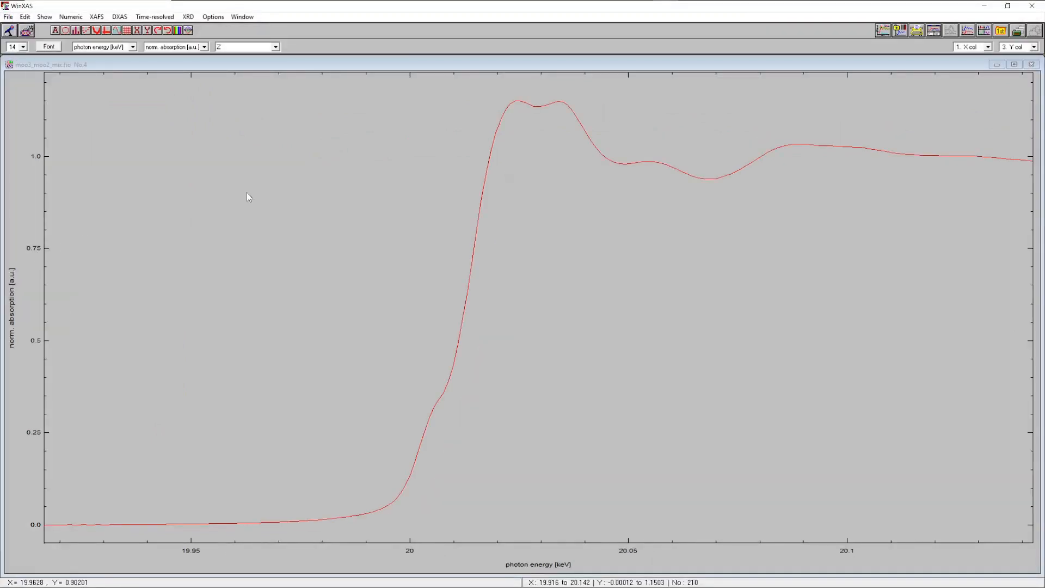
# Open LC XANES Fit and load the reference spectra moo2_1.xan and moo3_1.xan using the *.xan filter
pyautogui.click(97, 17)
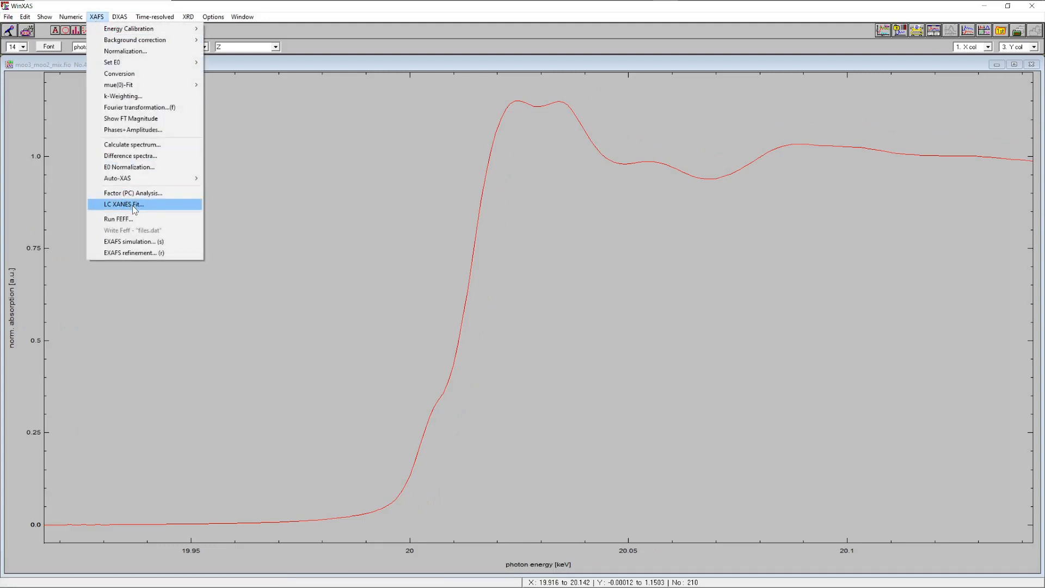
pyautogui.click(134, 207)
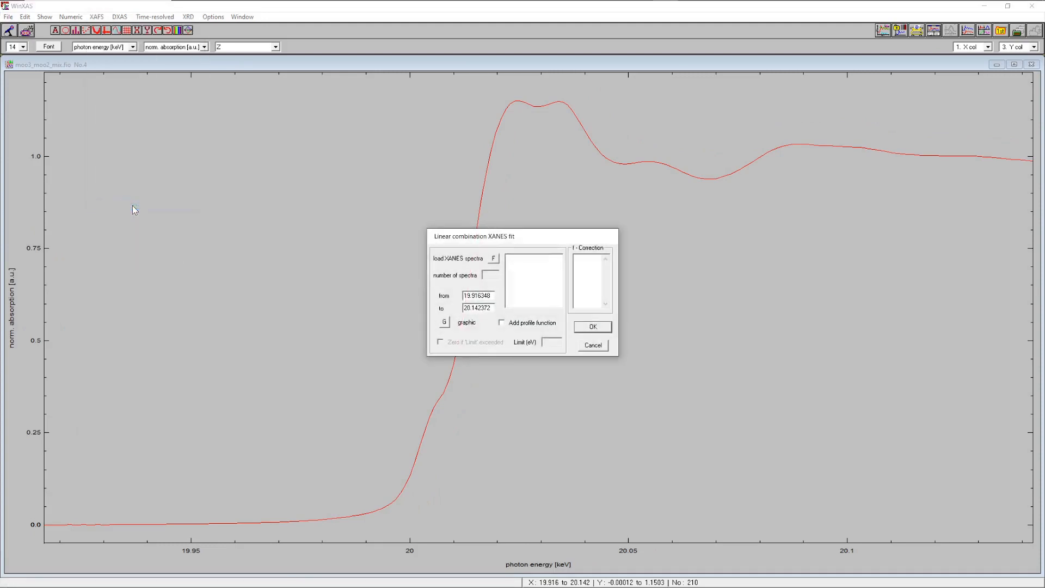
pyautogui.click(494, 259)
pyautogui.click(570, 506)
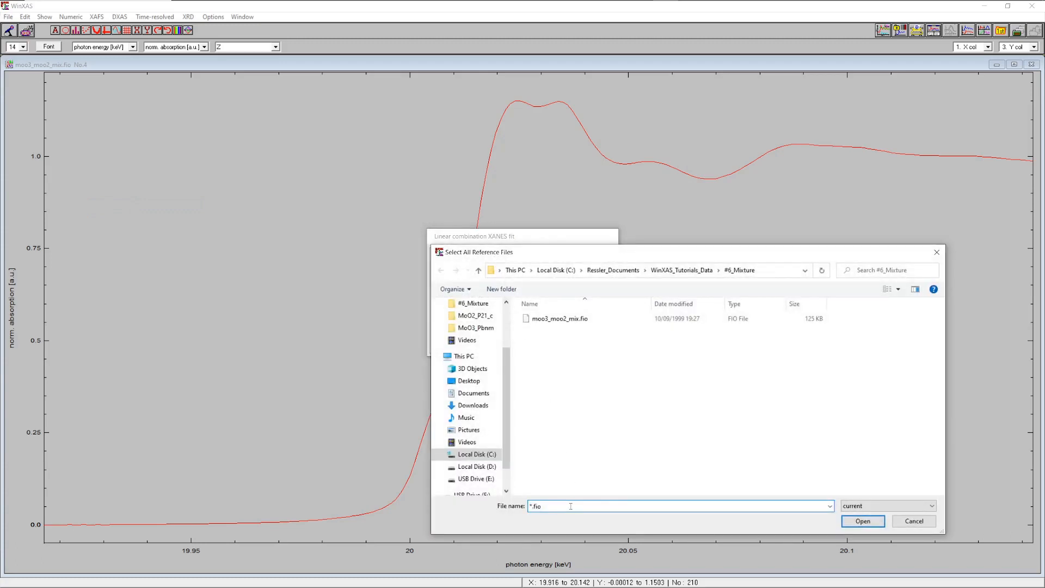
pyautogui.press('BackSpace')
pyautogui.write('xan')
pyautogui.press('Return')
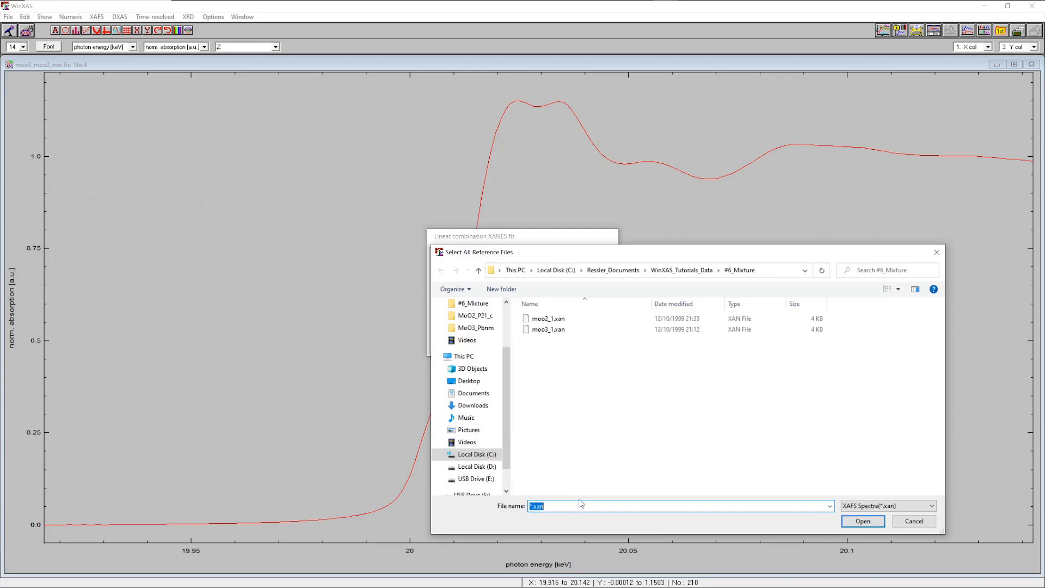
pyautogui.click(550, 320)
pyautogui.keyDown('shift'); pyautogui.click(551, 330); pyautogui.keyUp('shift')
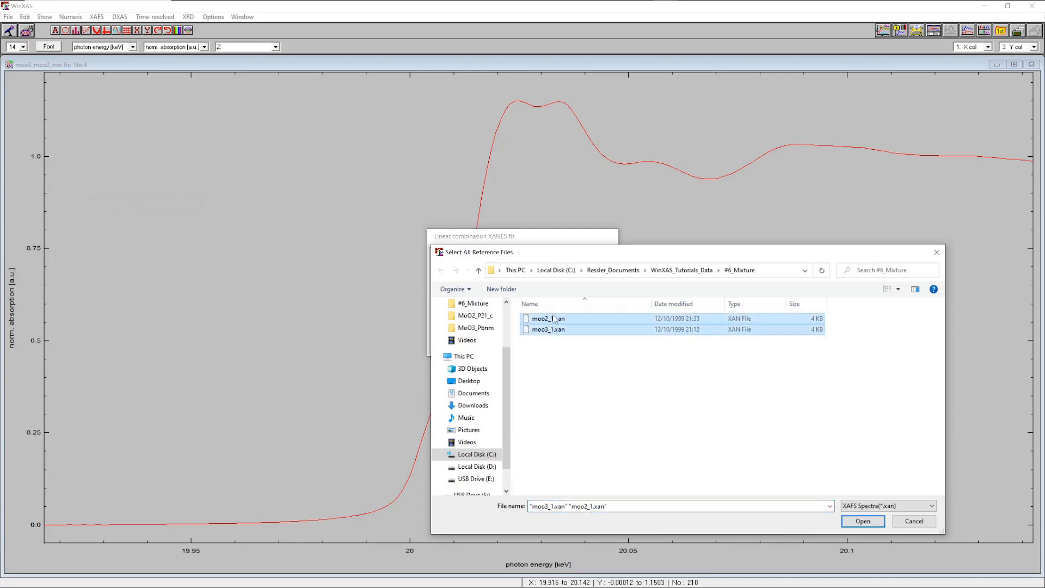
pyautogui.click(863, 521)
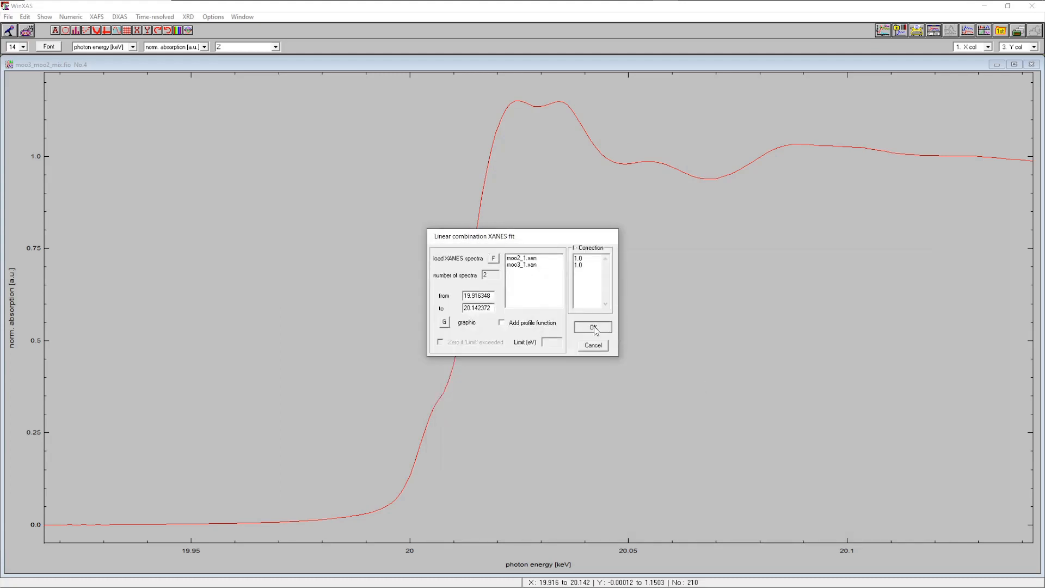
# Run the linear combination fit with the default parameters and skip the confidence limits and F tests
pyautogui.click(593, 327)
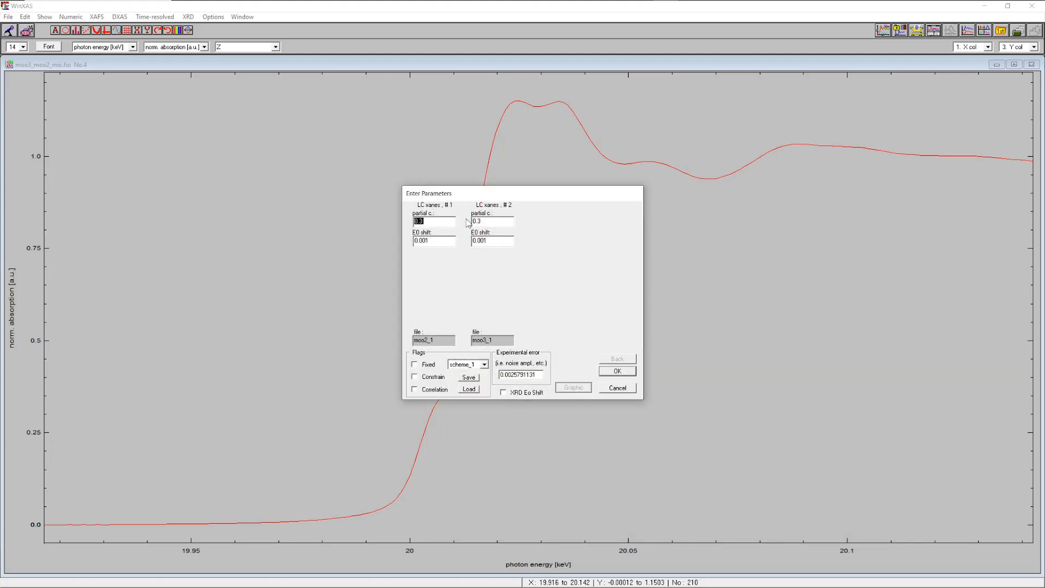
pyautogui.click(443, 225)
pyautogui.click(619, 371)
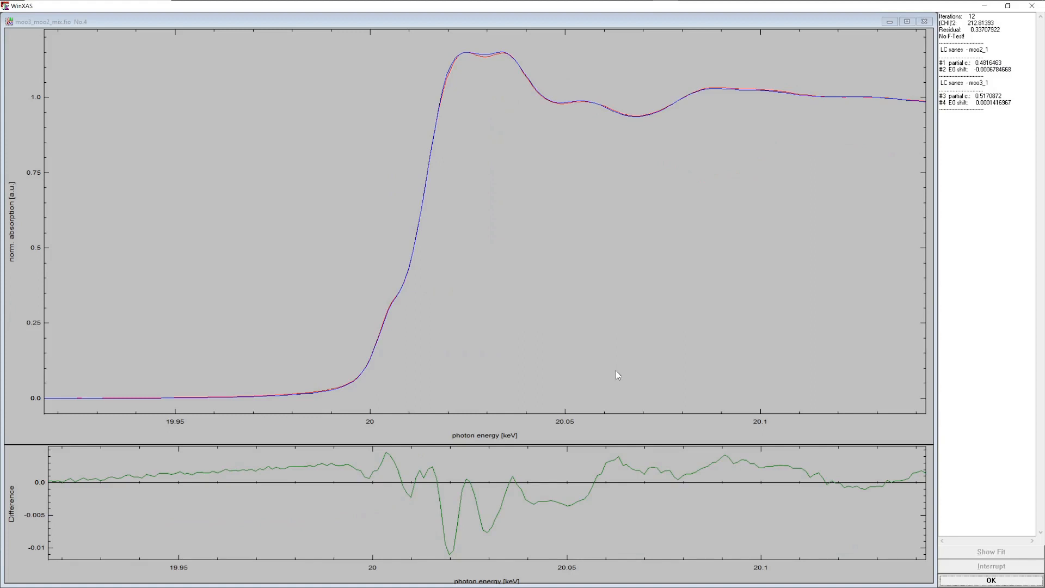
pyautogui.click(967, 581)
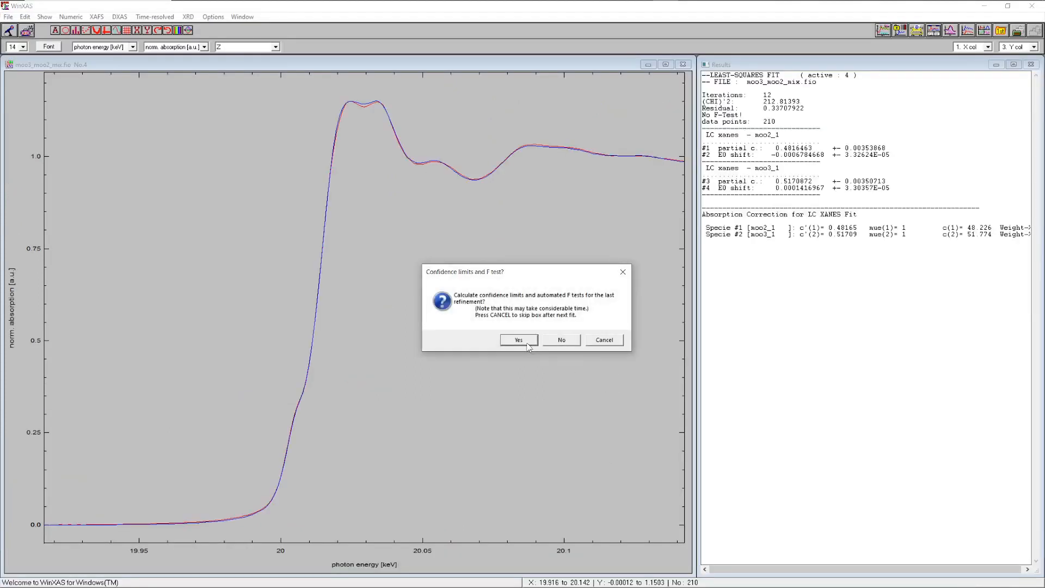
pyautogui.click(563, 339)
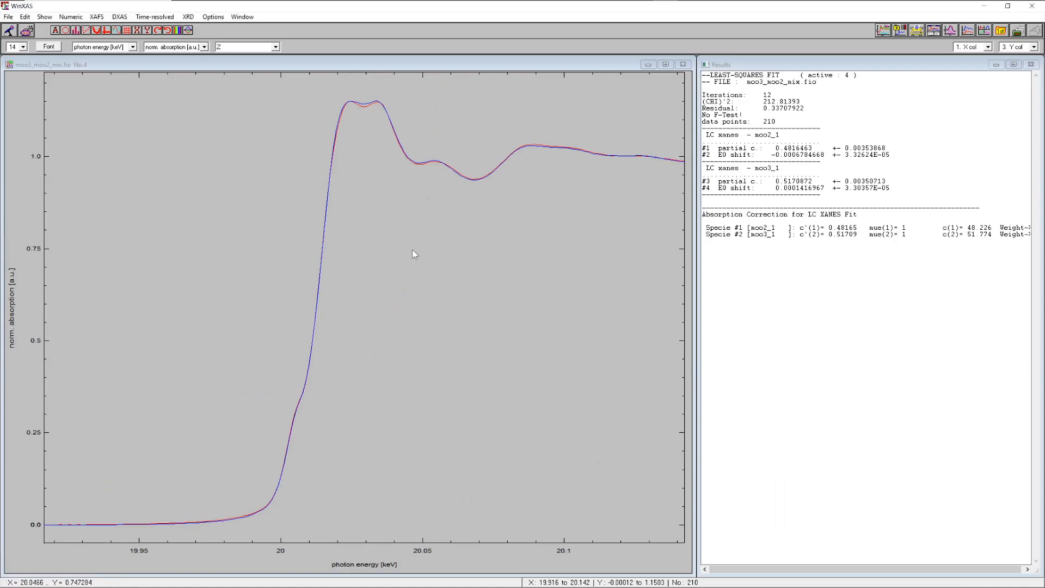
# Close the results window, show all graphs, and select the full normalized spectrum
pyautogui.click(950, 31)
pyautogui.click(666, 65)
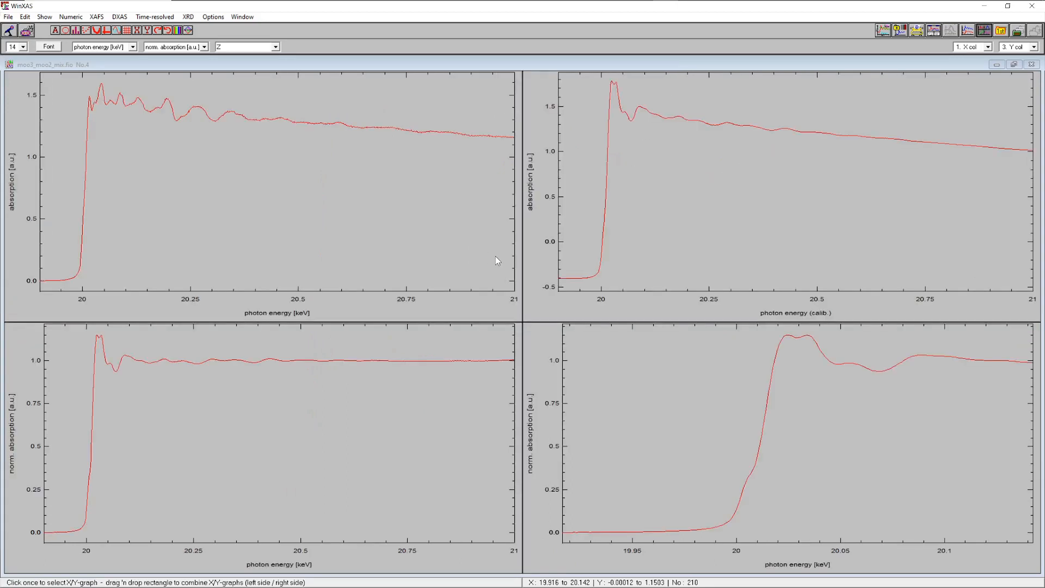
pyautogui.click(236, 404)
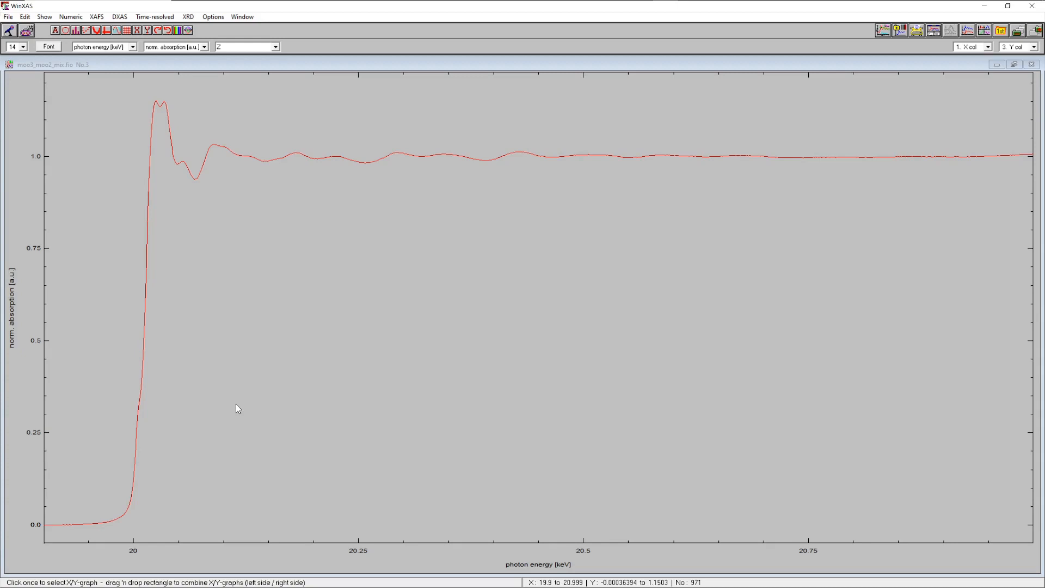
# Determine E0 from the second-derivative root between borders around the edge and convert the spectrum into k space
pyautogui.click(98, 17)
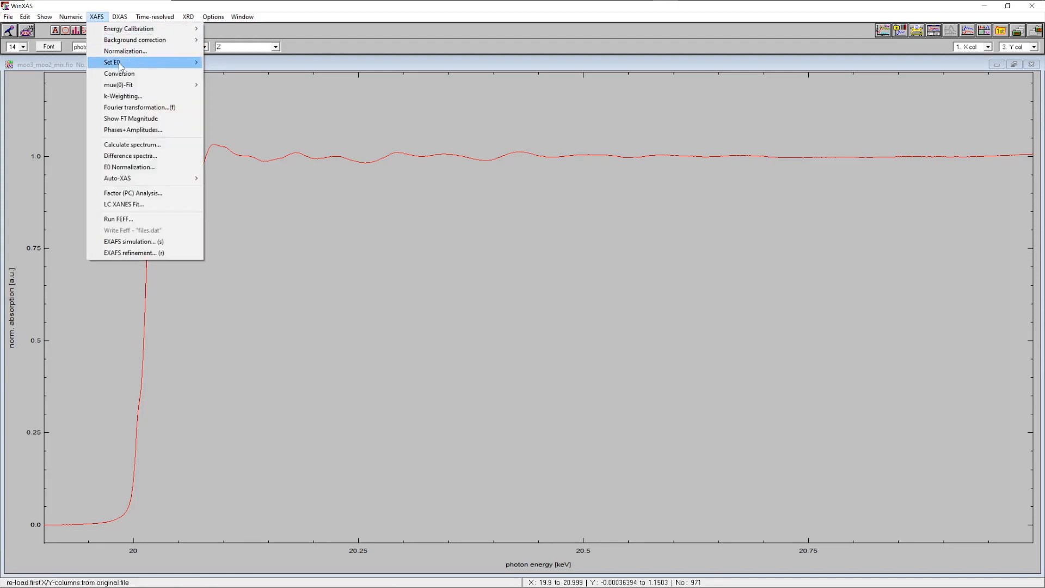
pyautogui.moveTo(122, 64)
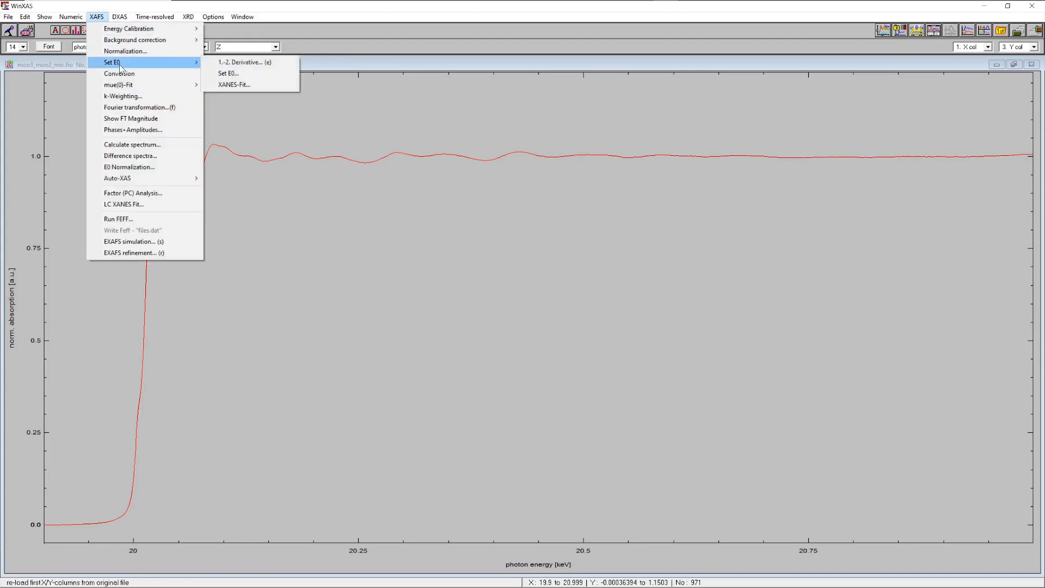
pyautogui.click(254, 62)
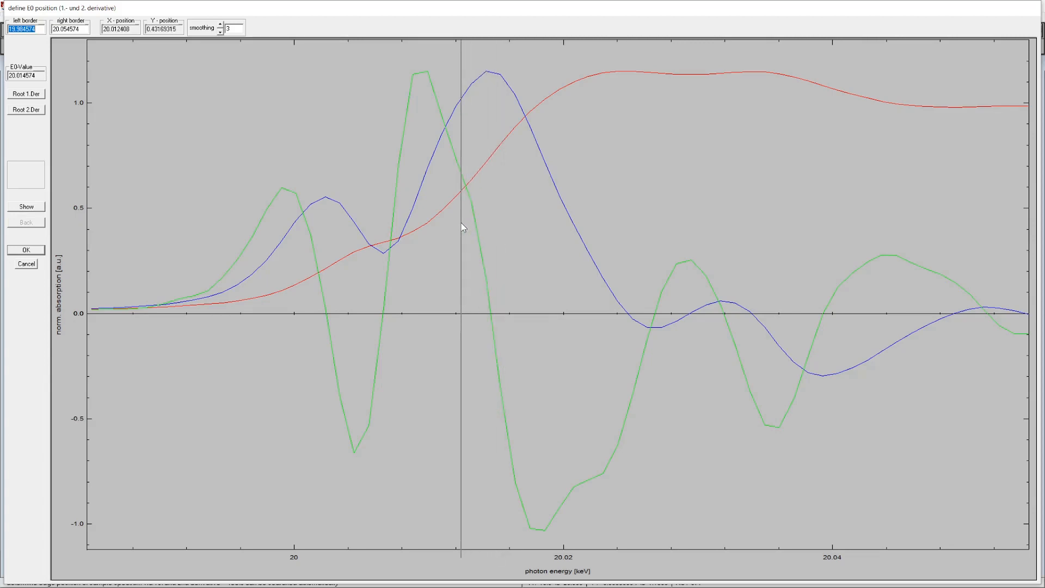
pyautogui.moveTo(461, 223); pyautogui.dragTo(540, 247)
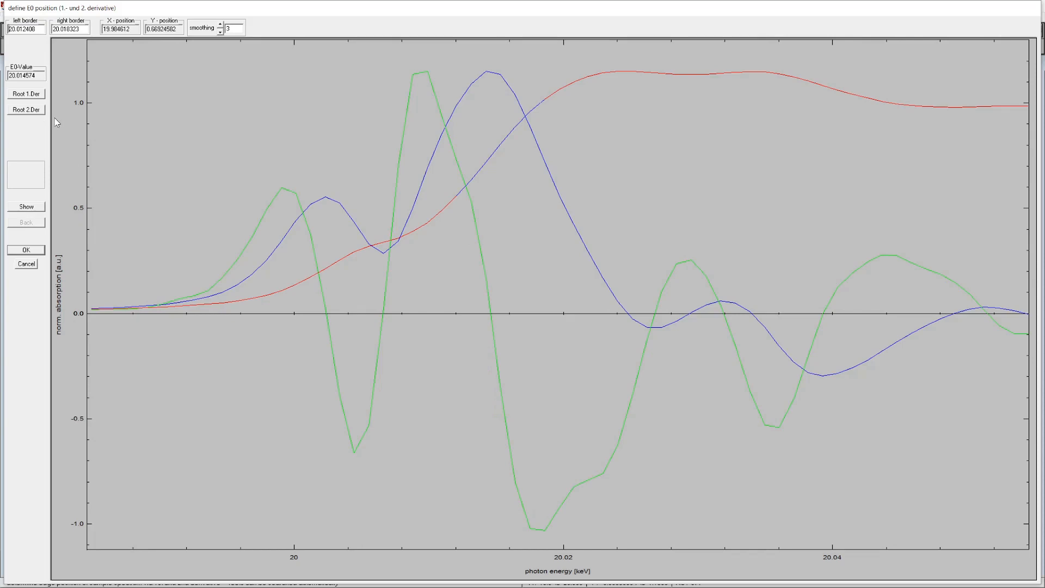
pyautogui.click(27, 111)
pyautogui.click(28, 250)
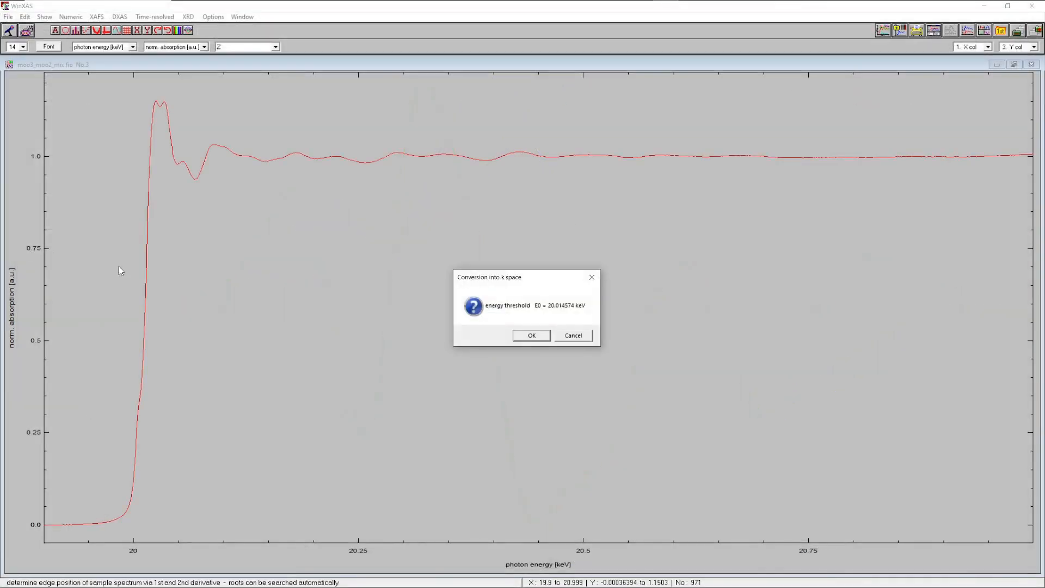
pyautogui.click(531, 335)
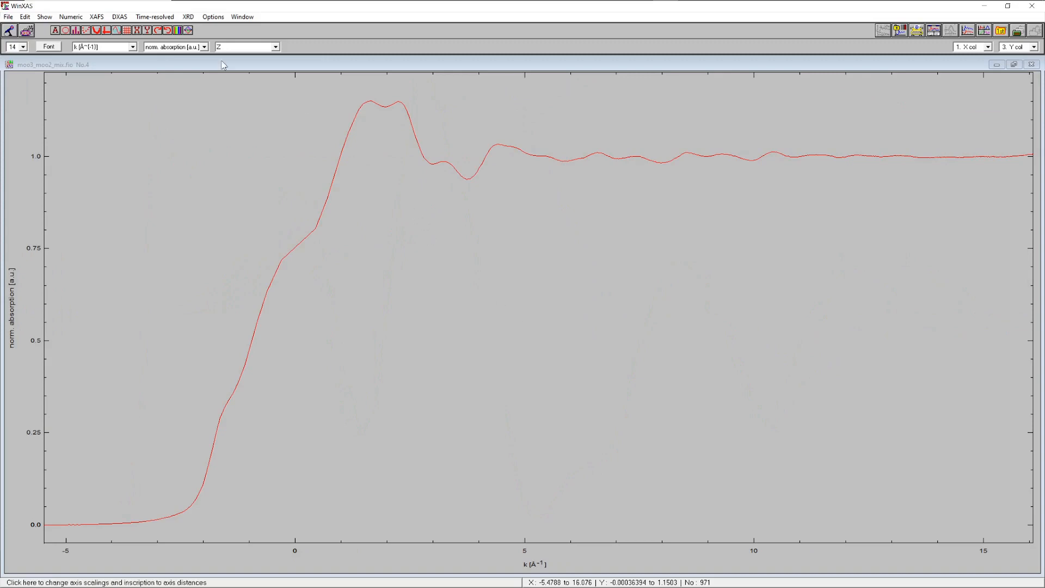
# Start a cubic-spline µ0 fit with 9 splines and k-weight 3, disable Auto-Spline, set the left border about 3.67 Å⁻¹, and fit
pyautogui.click(96, 16)
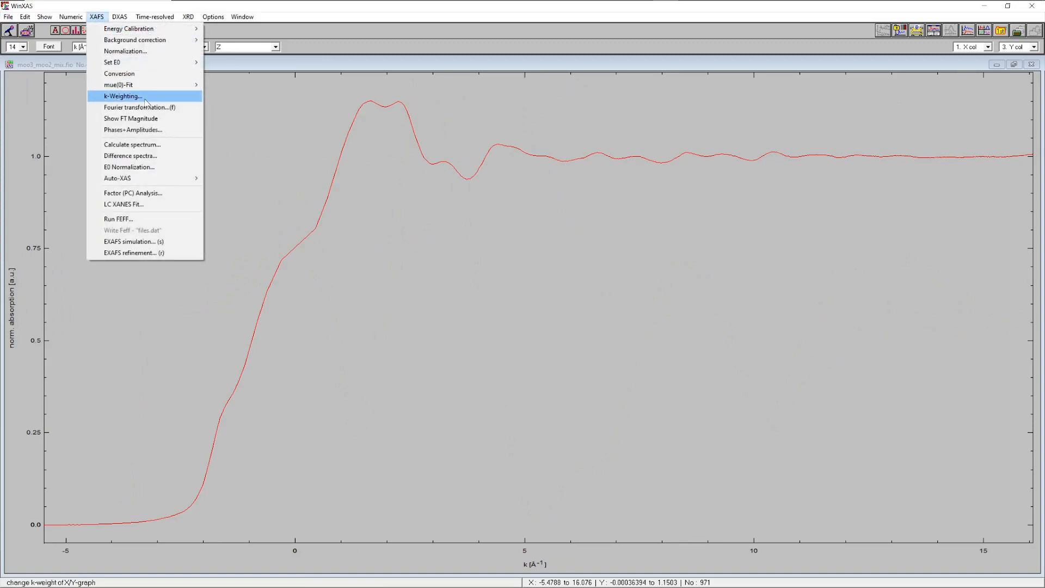
pyautogui.moveTo(142, 86)
pyautogui.click(262, 85)
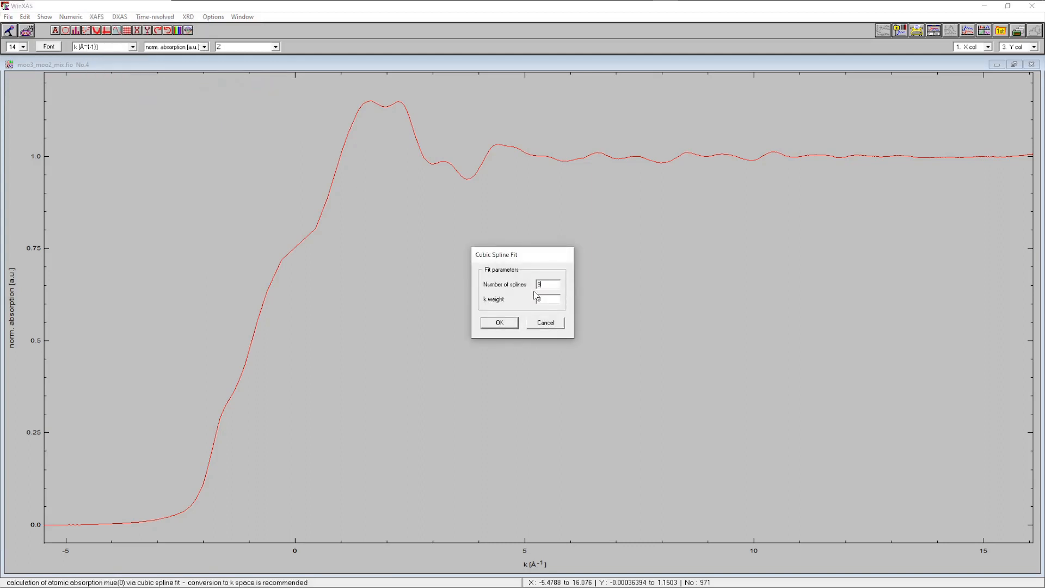
pyautogui.click(507, 322)
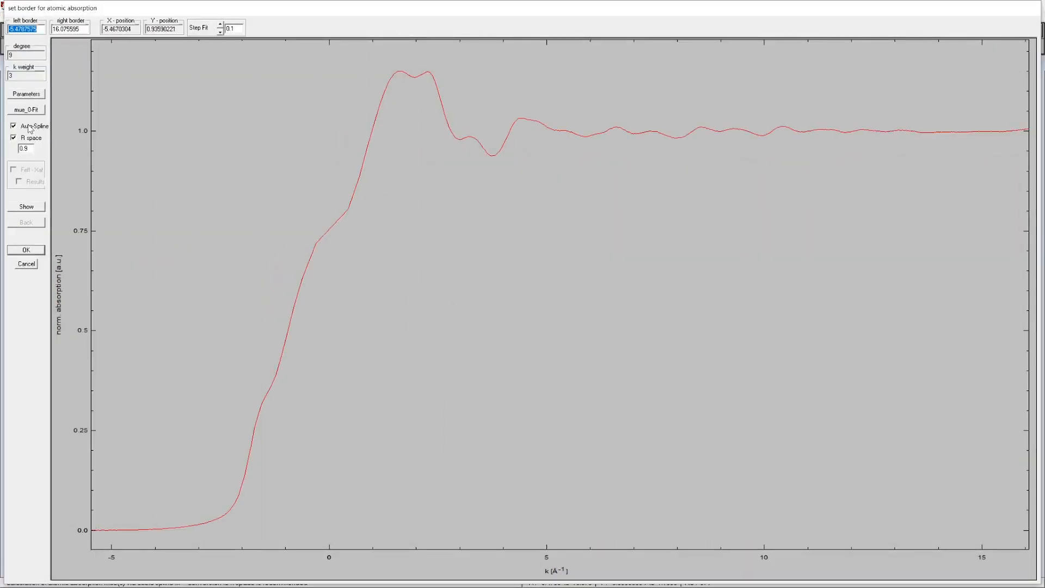
pyautogui.click(30, 129)
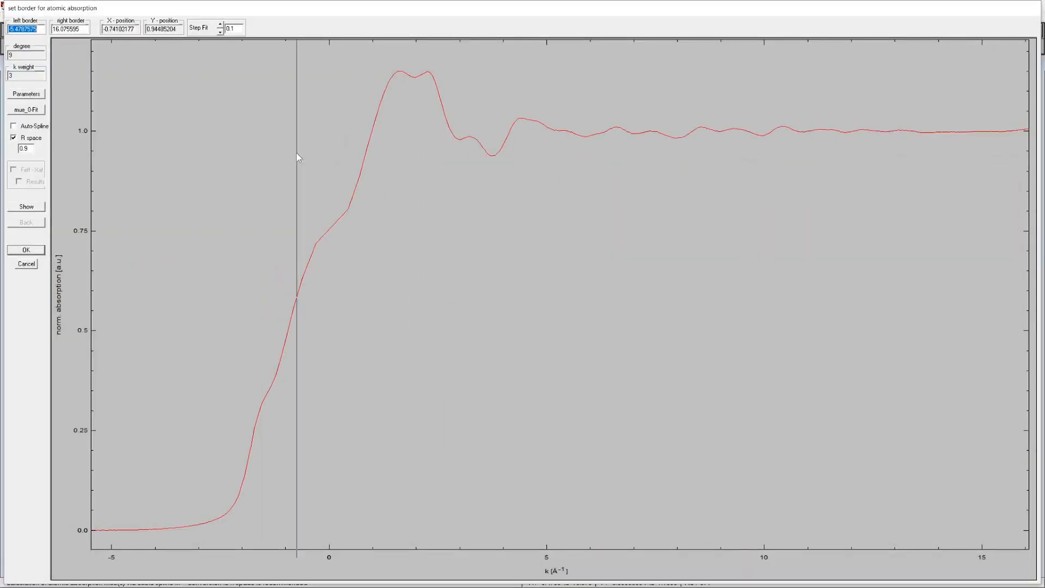
pyautogui.click(488, 136)
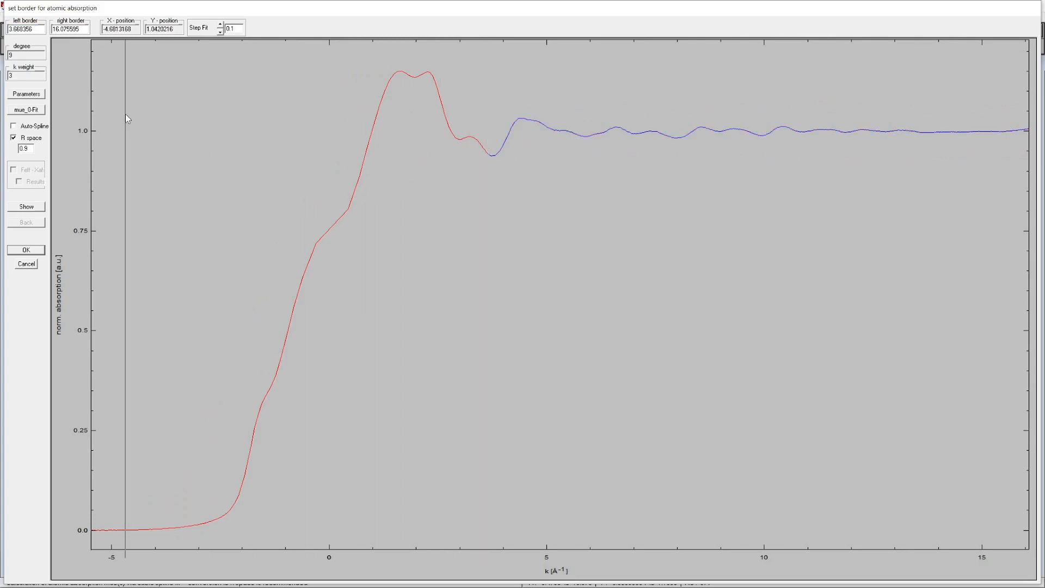
pyautogui.click(24, 110)
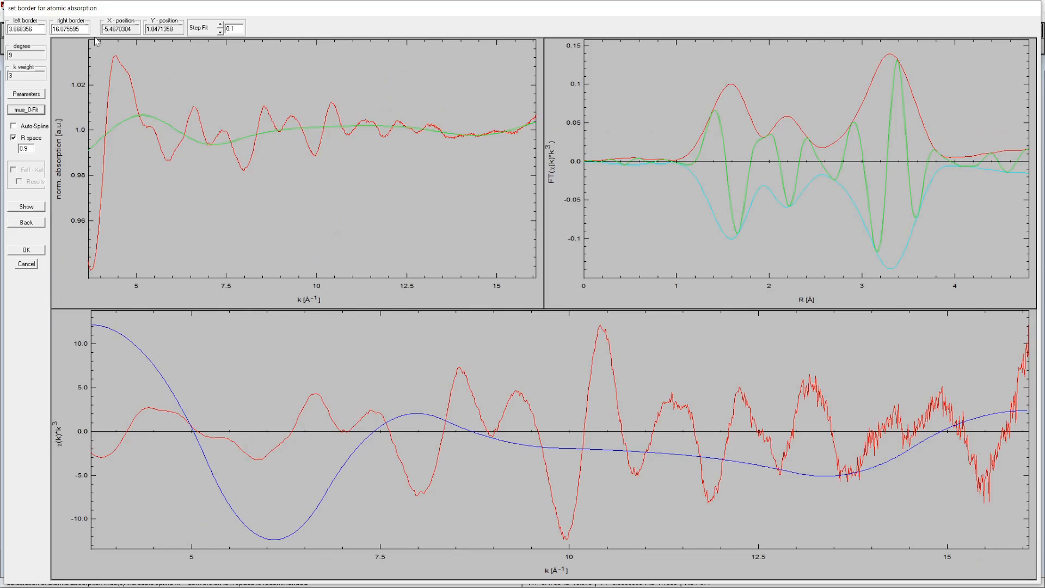
# Step the right border of the background fit down to about 15.38 Å⁻¹
pyautogui.click(219, 32)
pyautogui.click(220, 32)
pyautogui.click(220, 32)
pyautogui.click(220, 32)
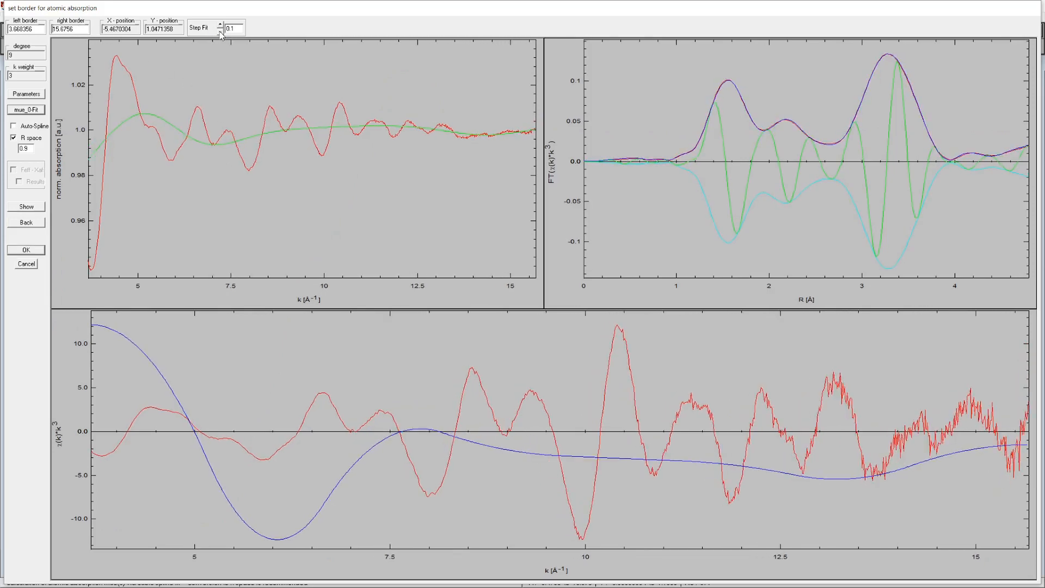
pyautogui.click(220, 32)
pyautogui.click(220, 32)
pyautogui.click(220, 32)
pyautogui.click(220, 33)
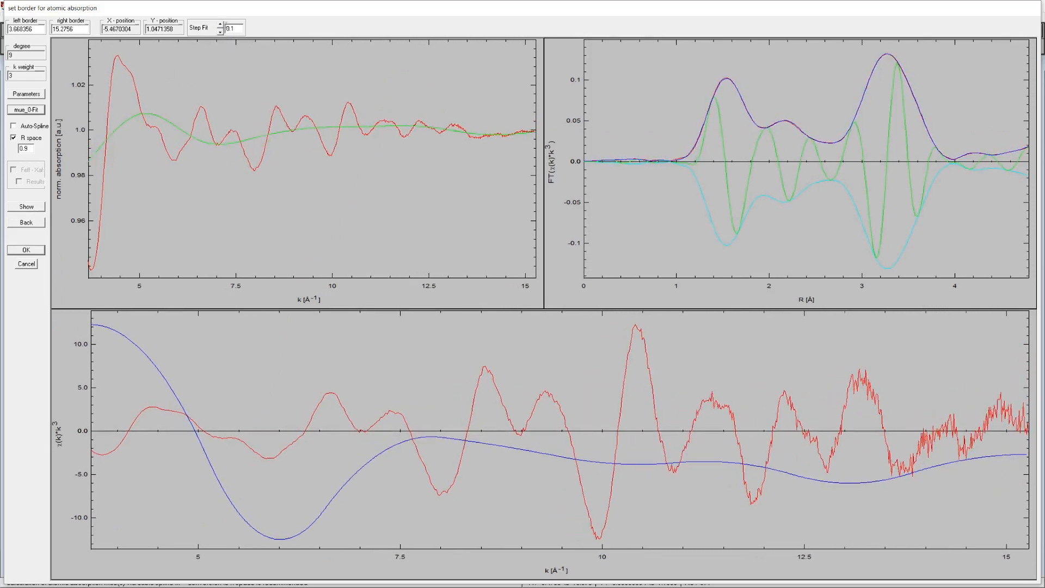
pyautogui.click(220, 25)
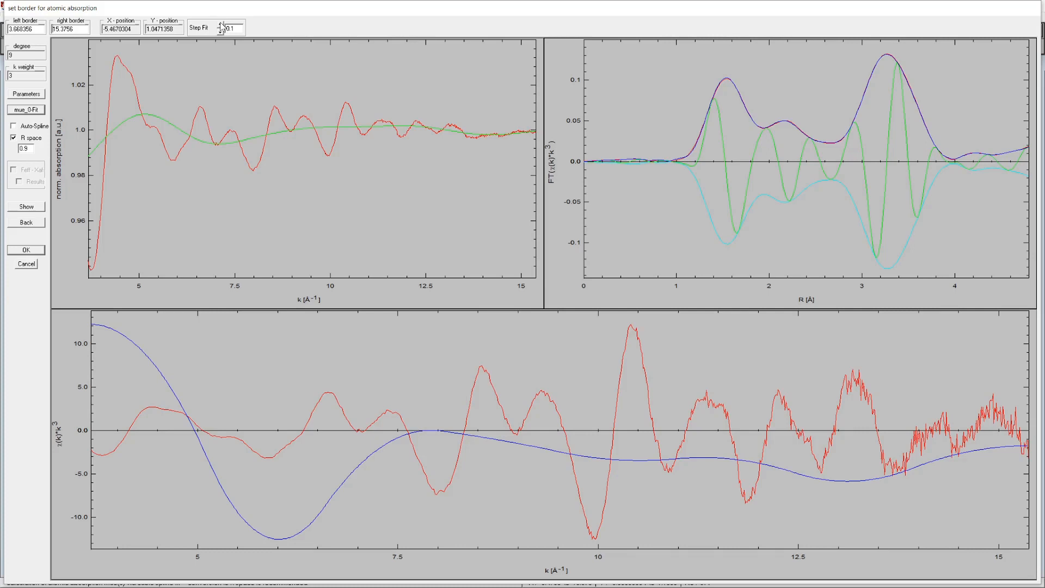
# Try shifting the left border in 0.1 steps, return it to about 3.67 Å⁻¹, and accept the background fit
pyautogui.click(41, 28)
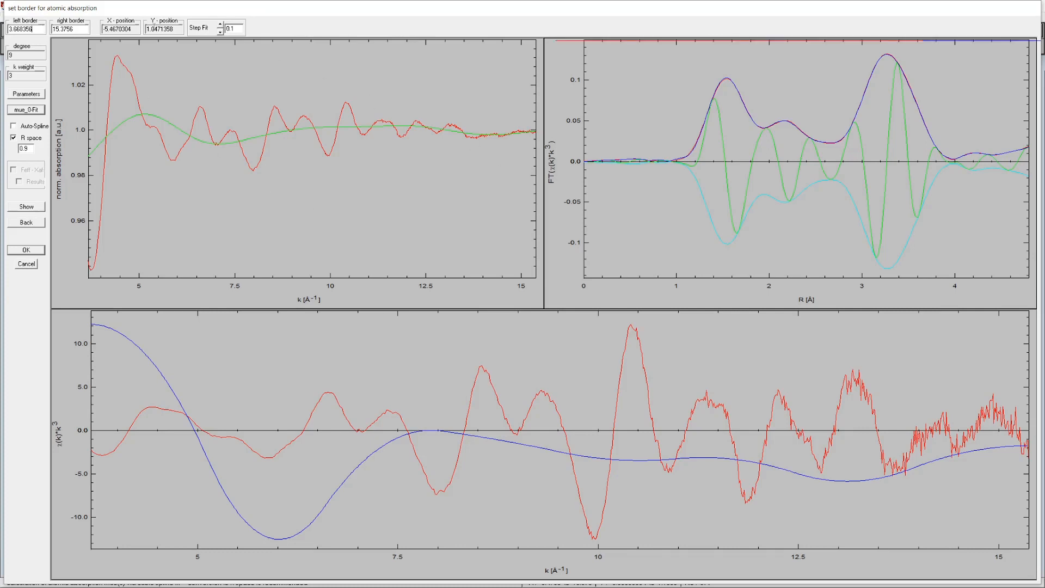
pyautogui.click(220, 31)
pyautogui.click(220, 31)
pyautogui.click(221, 25)
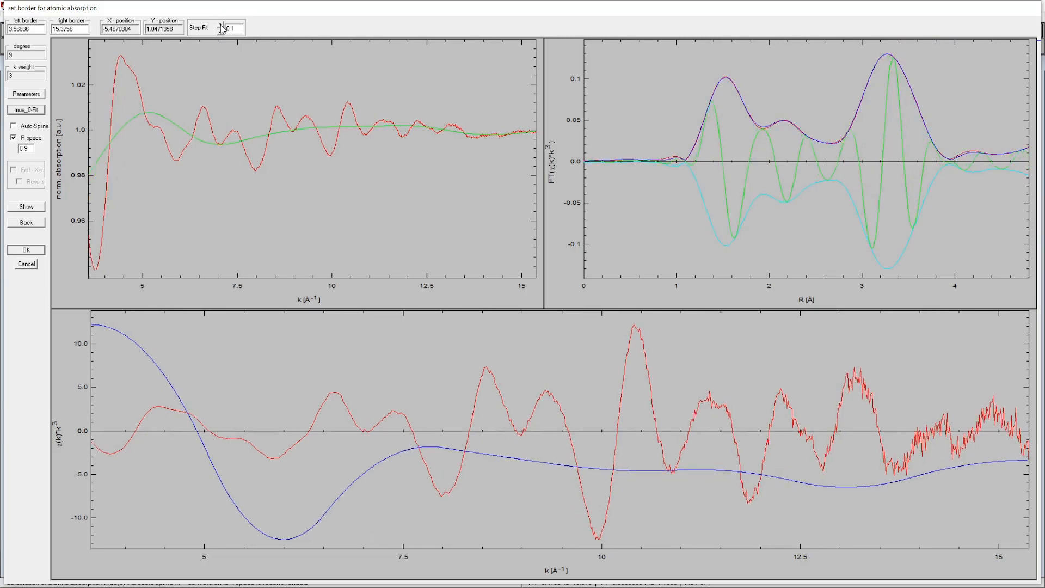
pyautogui.click(221, 25)
pyautogui.click(220, 25)
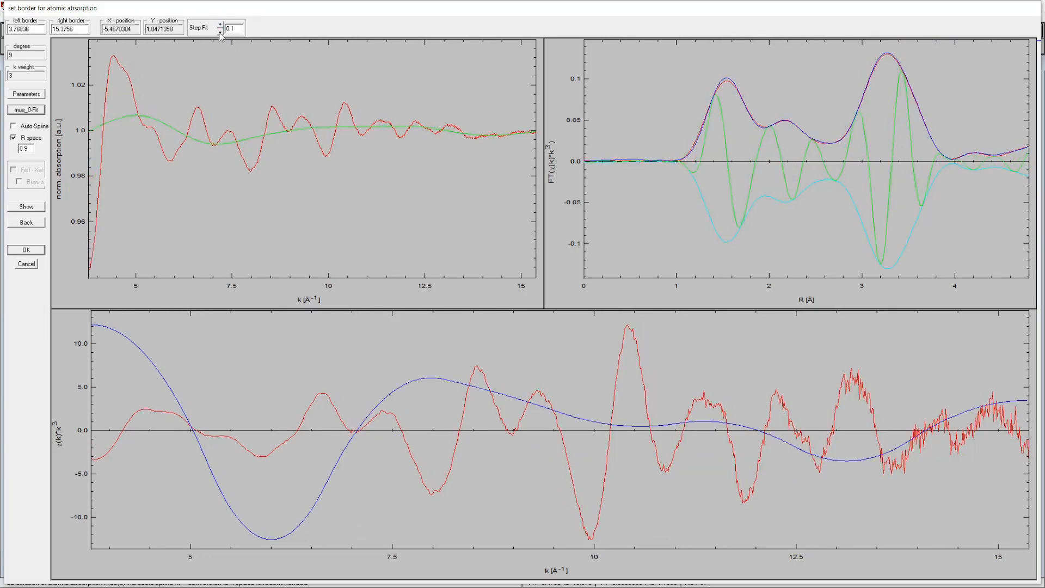
pyautogui.click(220, 32)
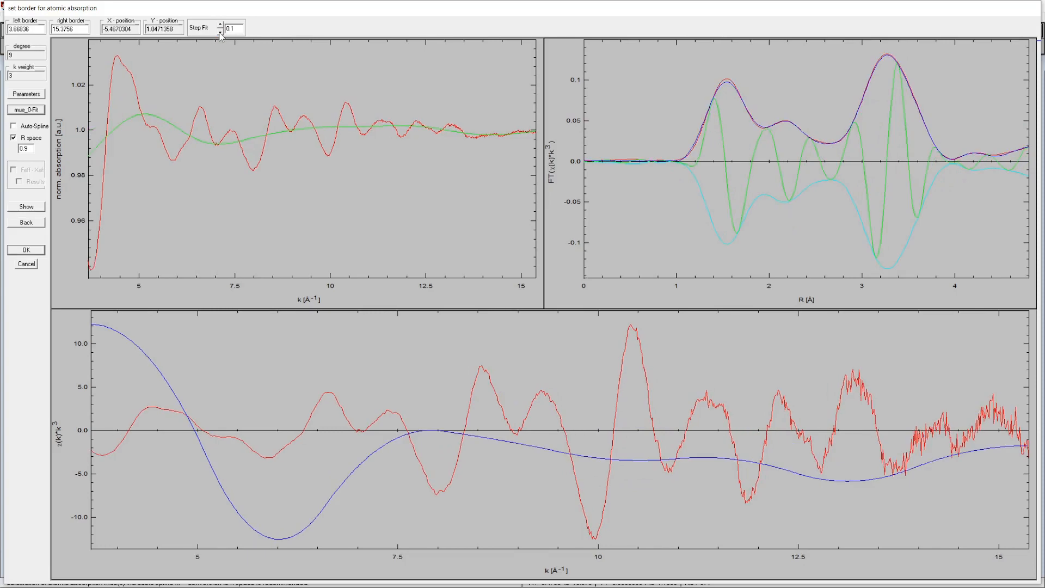
pyautogui.click(221, 33)
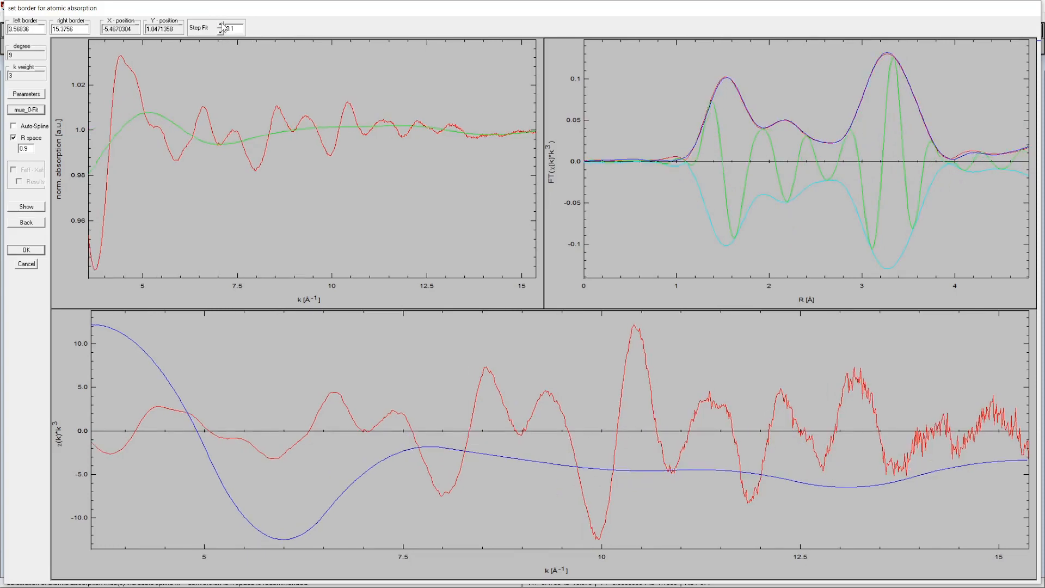
pyautogui.click(222, 25)
pyautogui.click(222, 26)
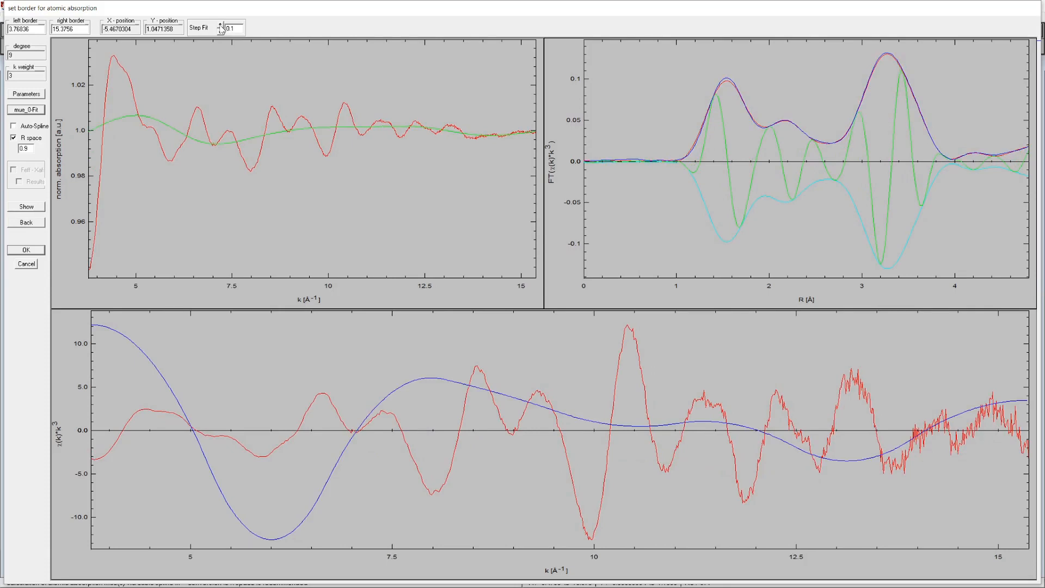
pyautogui.click(220, 32)
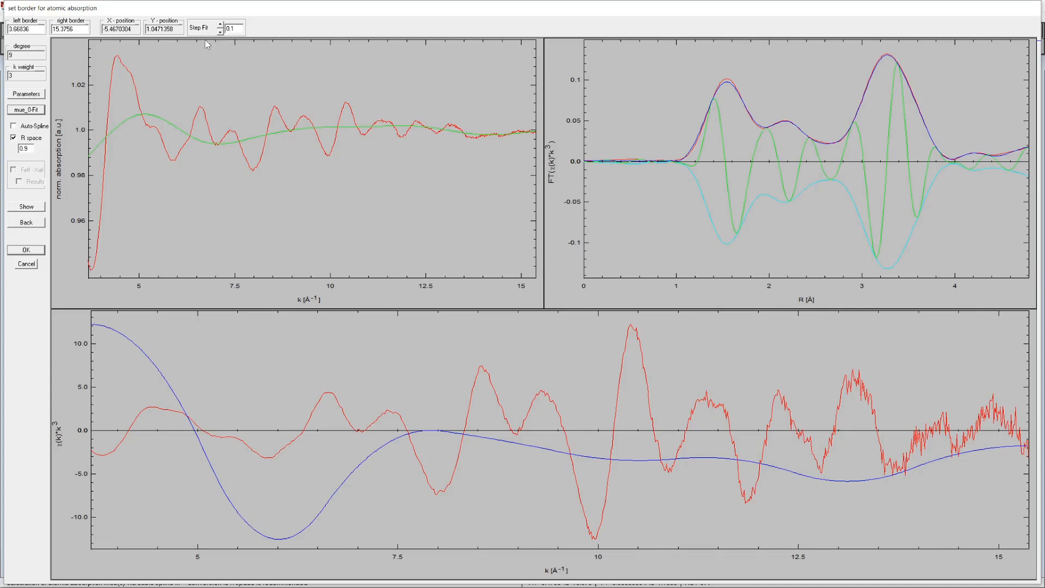
pyautogui.click(26, 249)
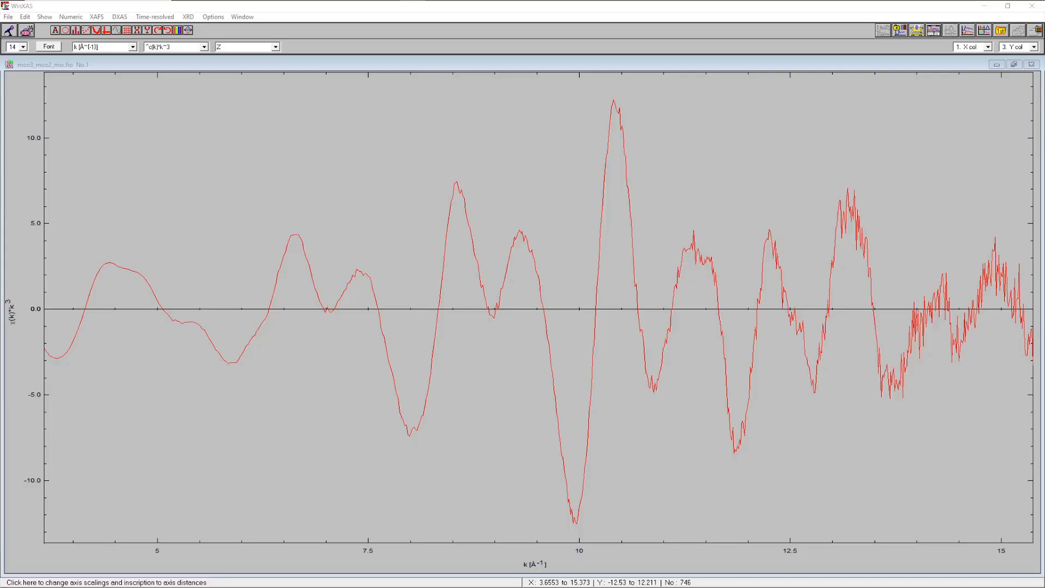
# Display the Fourier transform magnitude of the k³-weighted χ(k) spectrum
pyautogui.click(96, 16)
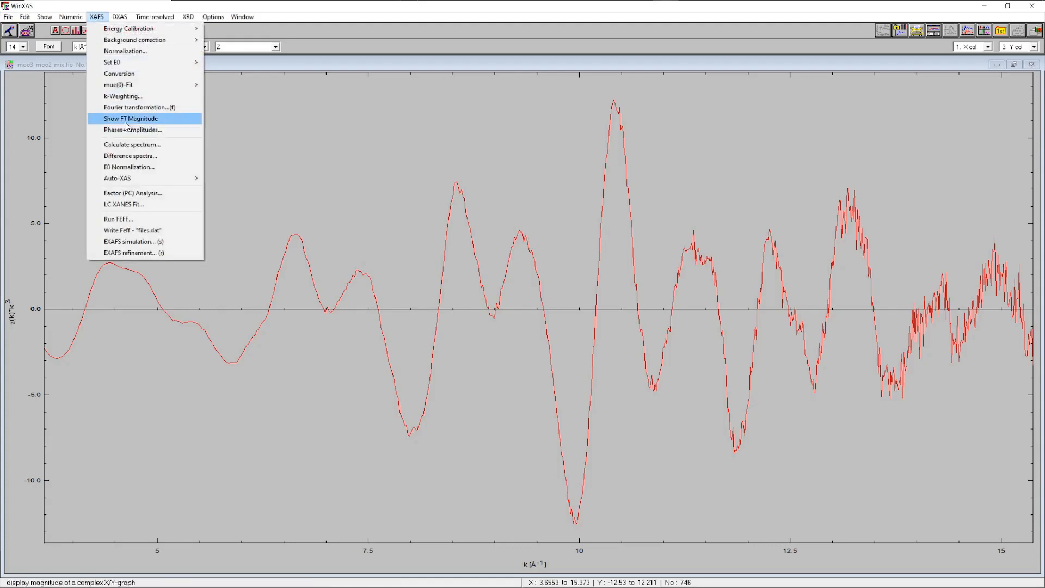
pyautogui.click(136, 103)
pyautogui.click(534, 378)
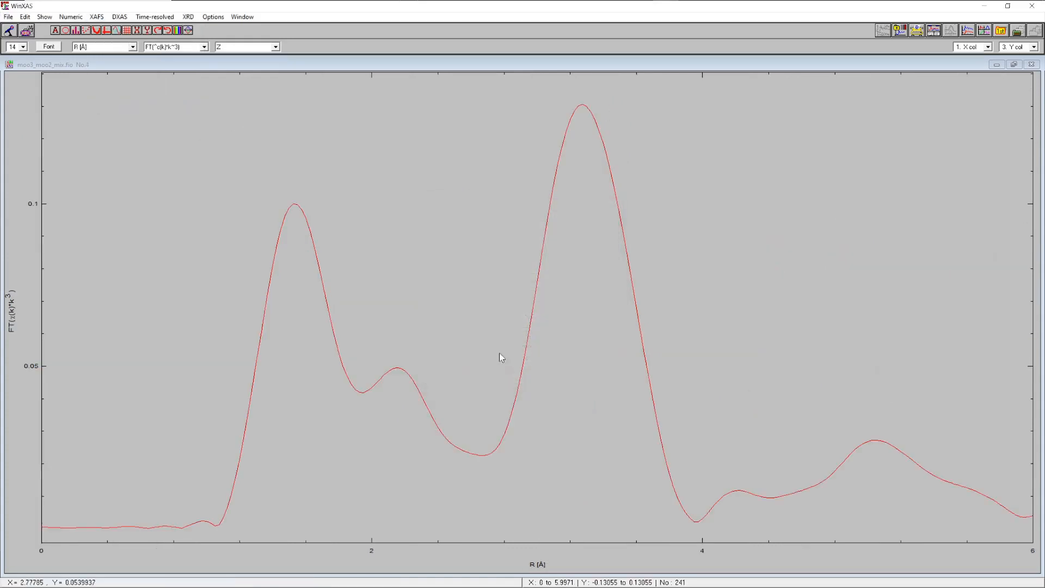
# Open EXAFS simulation, reset it, and load FILES_4.DAT from the MoO2_P21_c FEFF folder
pyautogui.click(96, 17)
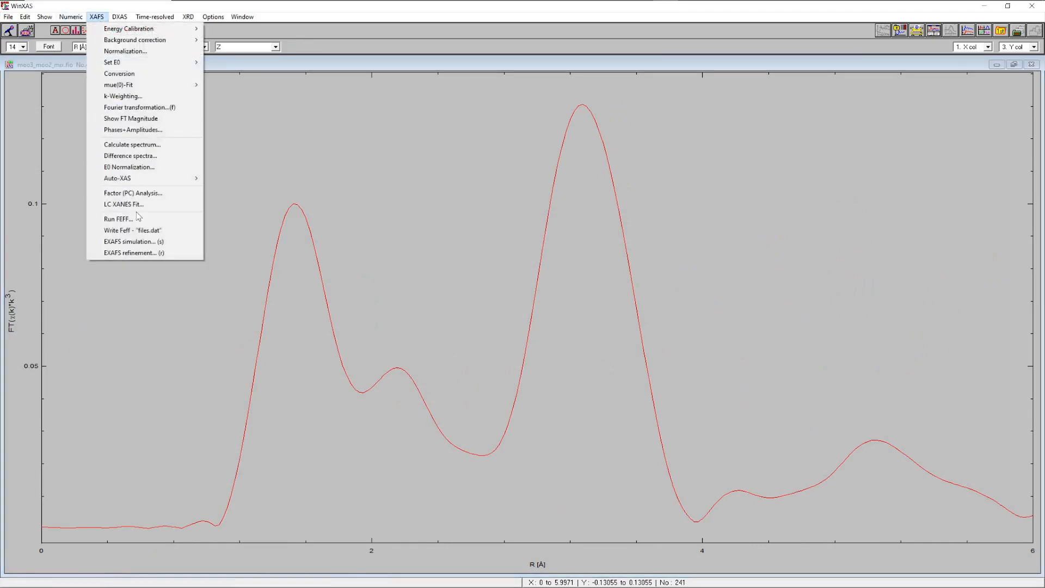
pyautogui.click(135, 241)
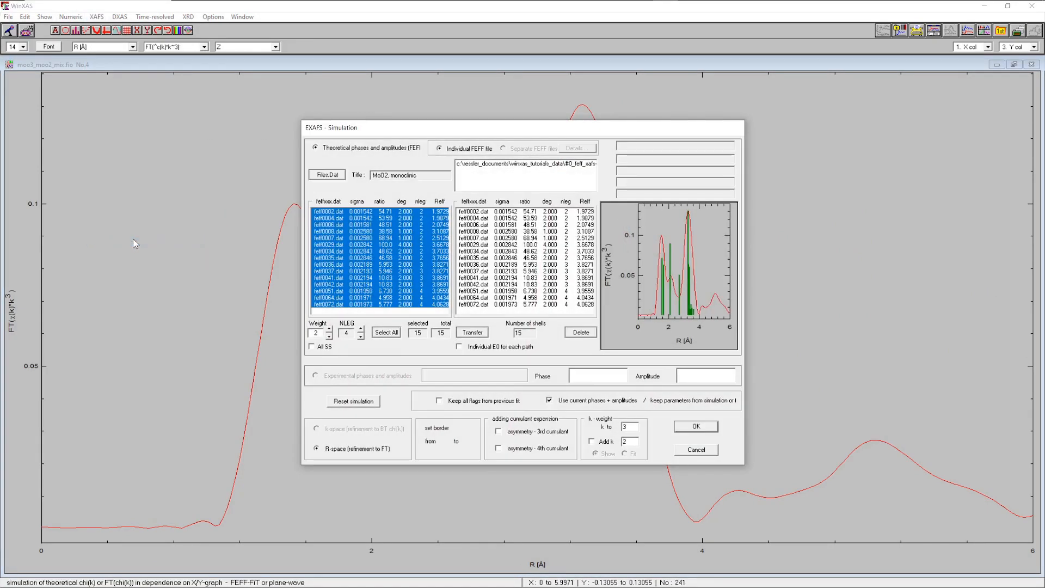
pyautogui.click(348, 404)
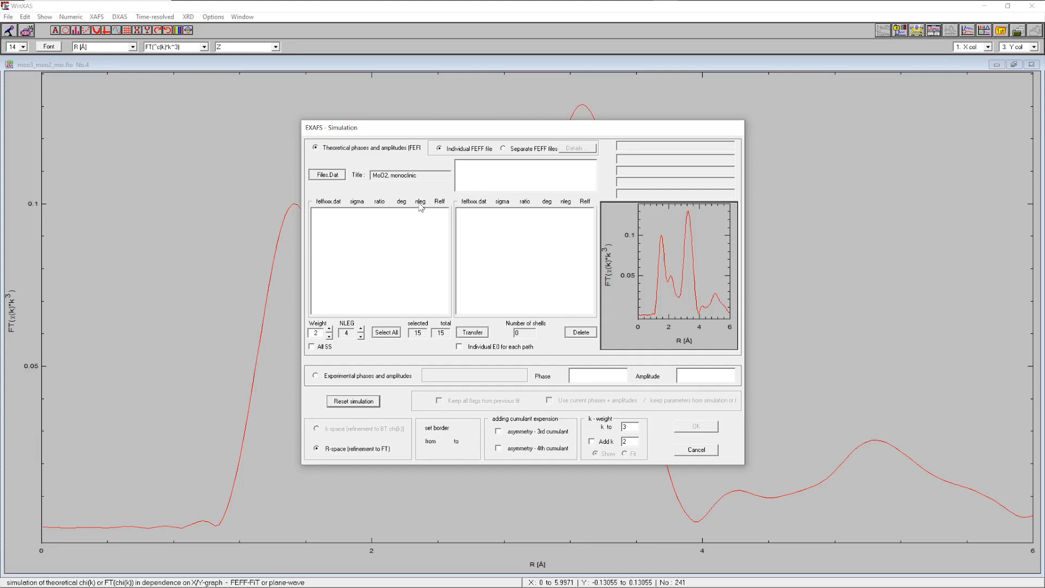
pyautogui.click(326, 175)
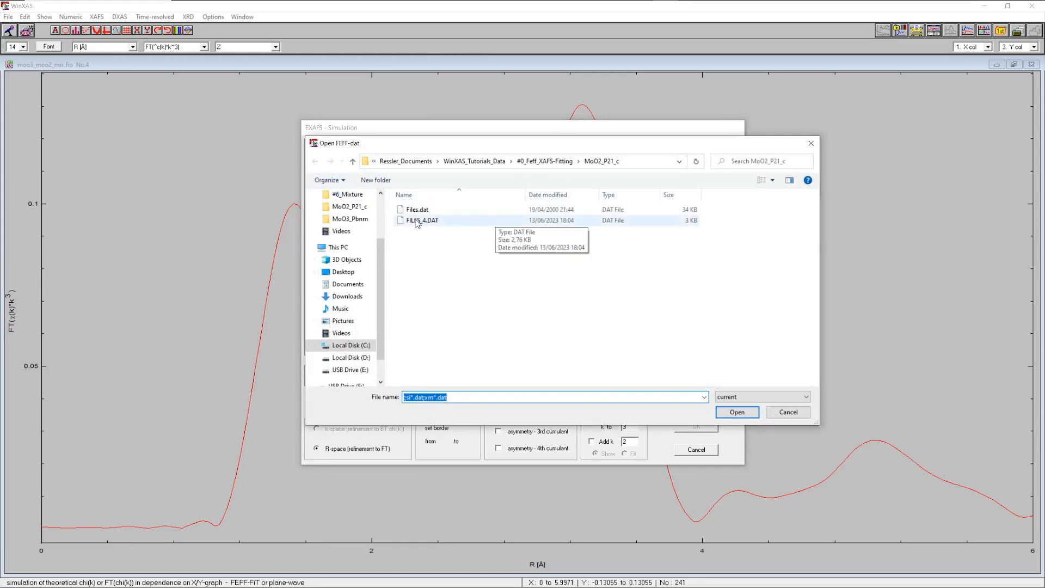
pyautogui.click(421, 221)
pyautogui.click(727, 412)
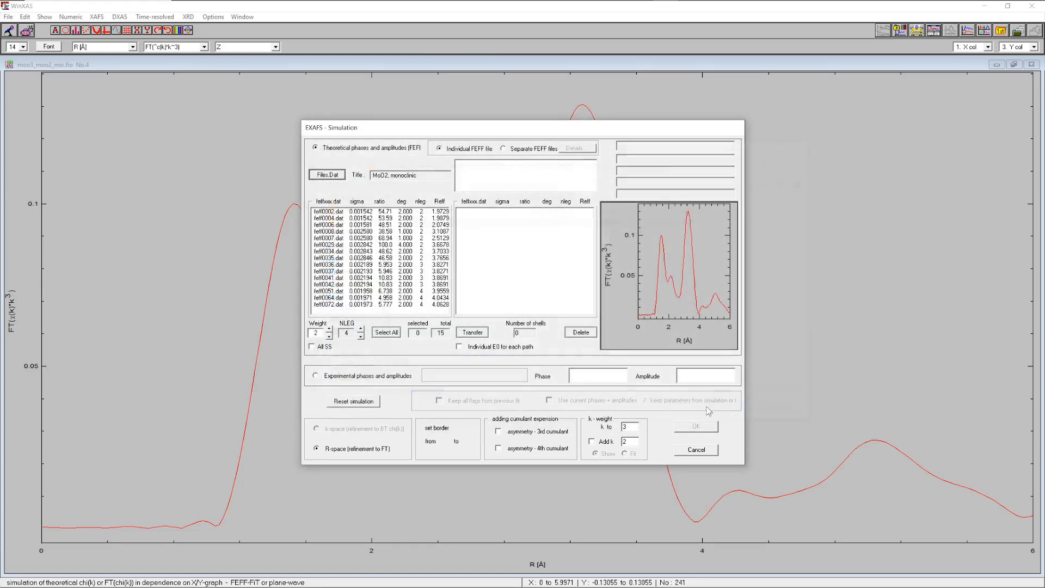
# Select all 15 scattering paths, transfer them, and run the simulation with the default parameters
pyautogui.click(386, 332)
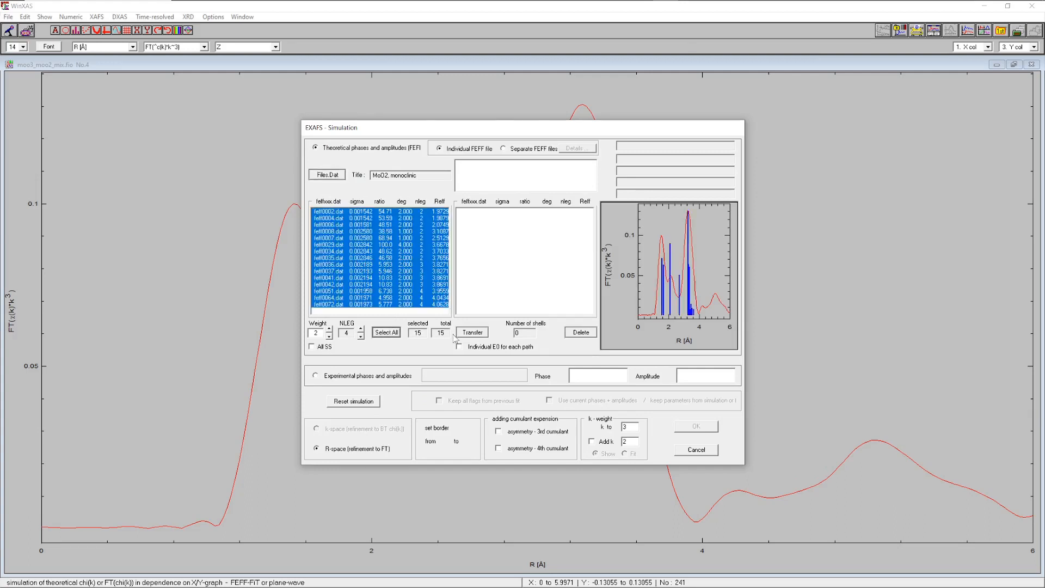
pyautogui.click(472, 333)
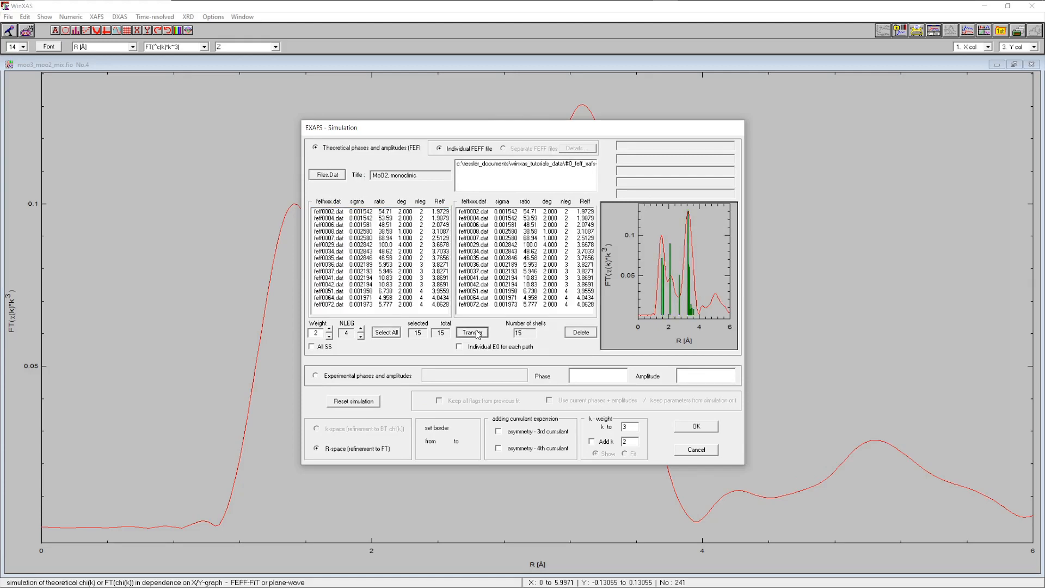
pyautogui.click(695, 427)
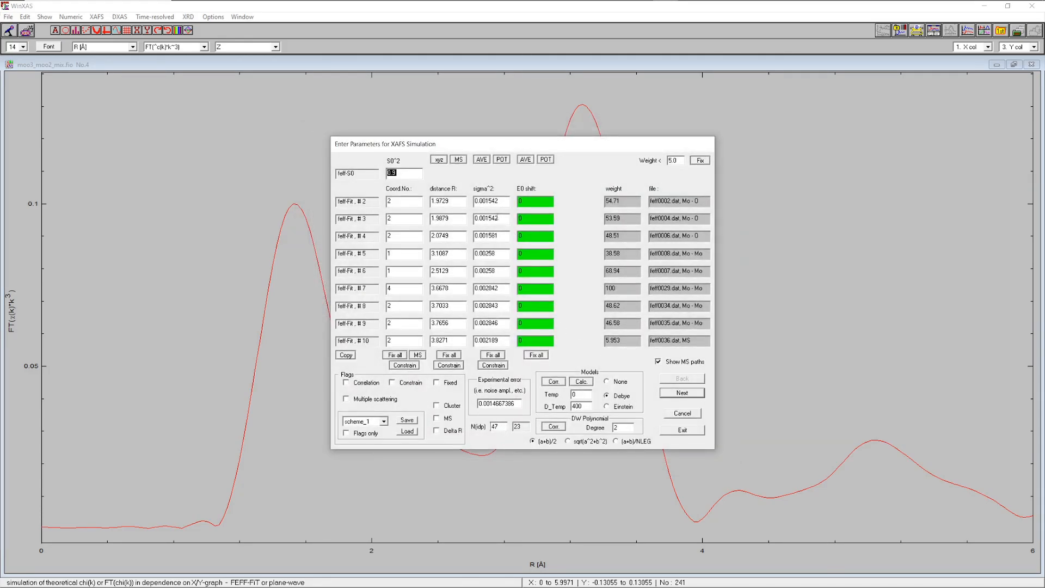
pyautogui.click(682, 430)
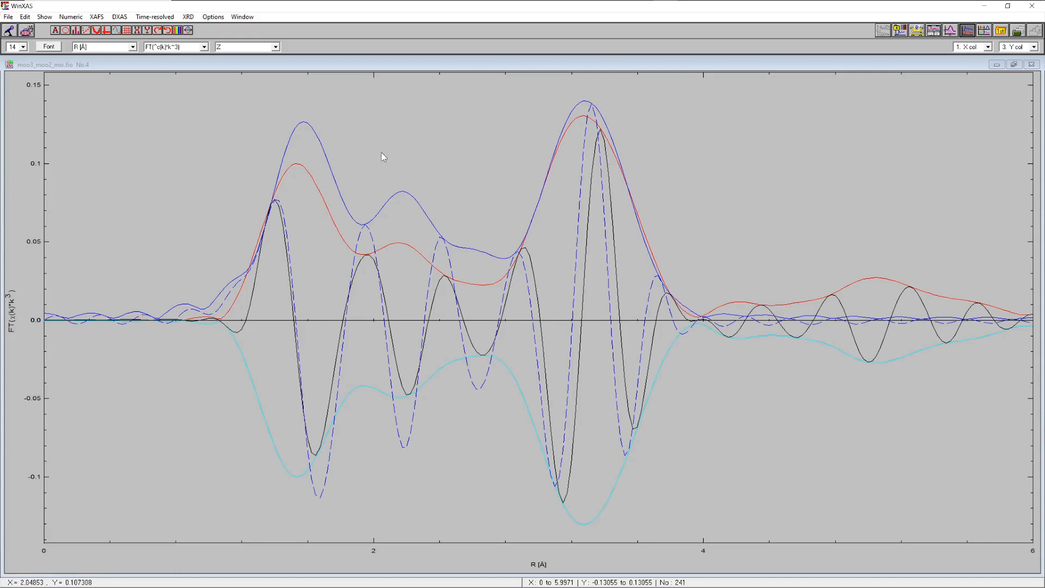
# Open EXAFS refinement and set the R-space fit range from about 1.17 to 3.94 Å
pyautogui.click(96, 16)
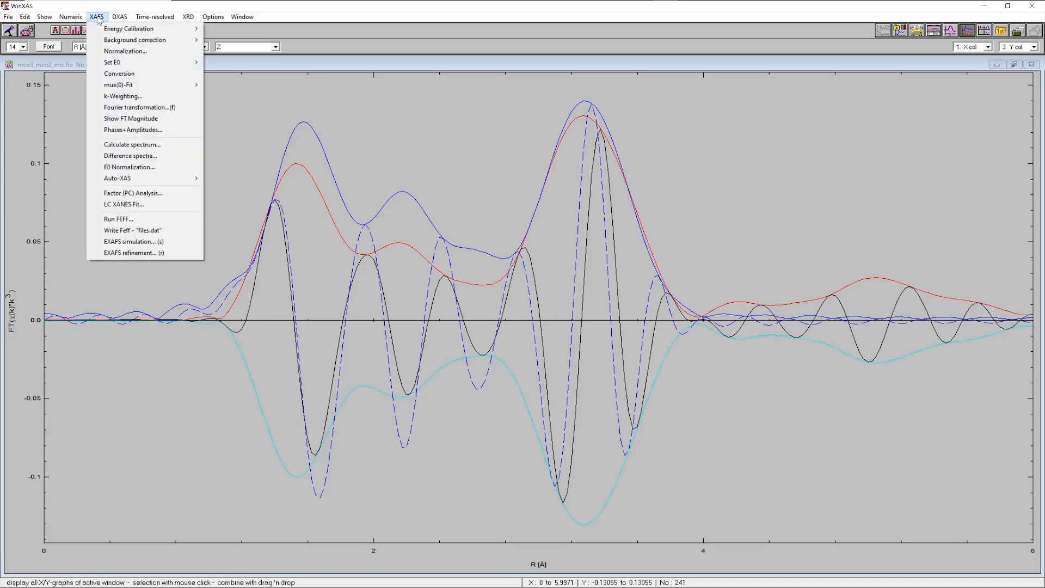
pyautogui.click(124, 253)
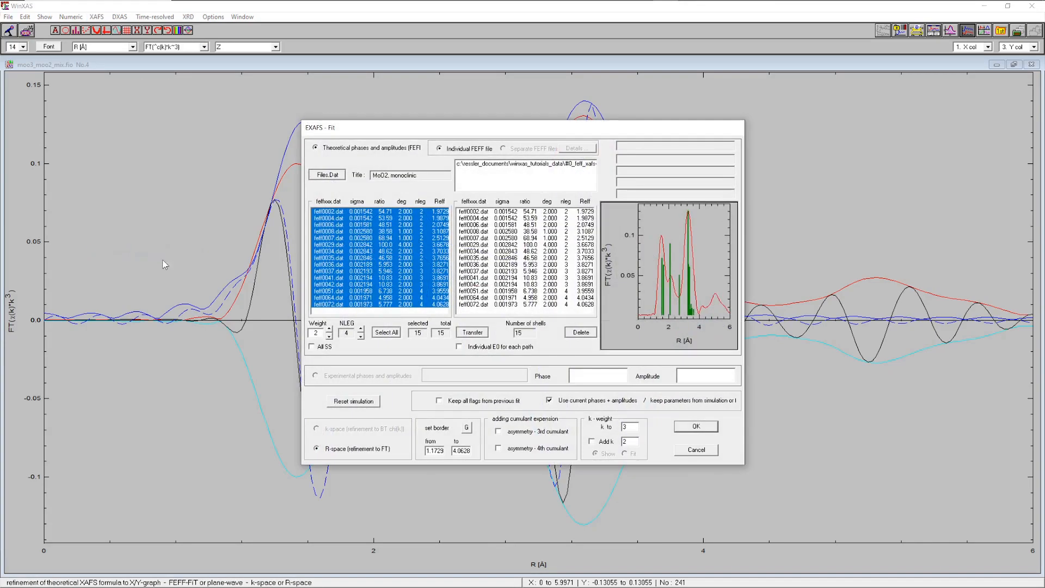
pyautogui.click(466, 428)
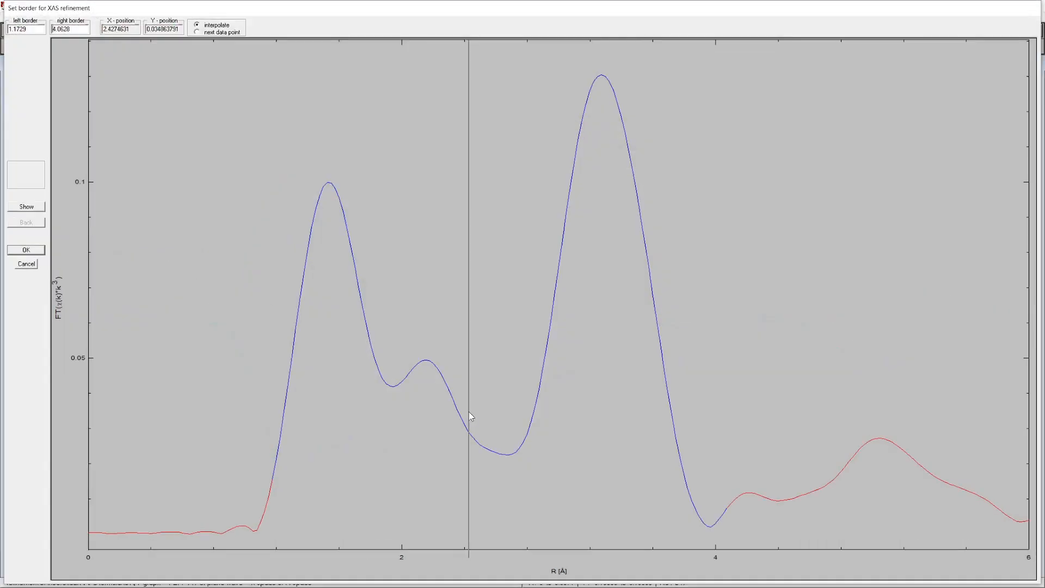
pyautogui.click(273, 371)
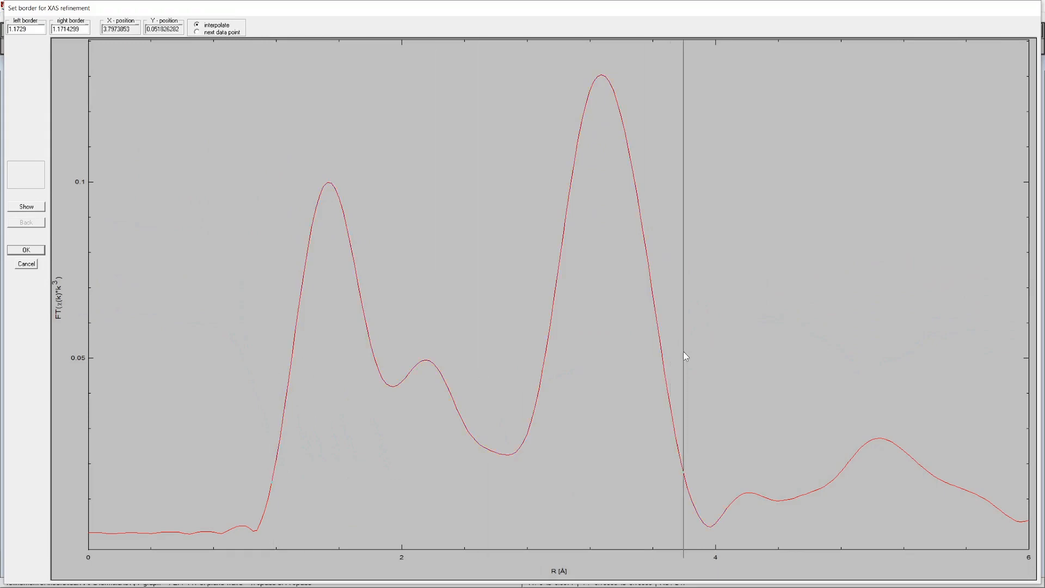
pyautogui.click(690, 350)
pyautogui.click(27, 250)
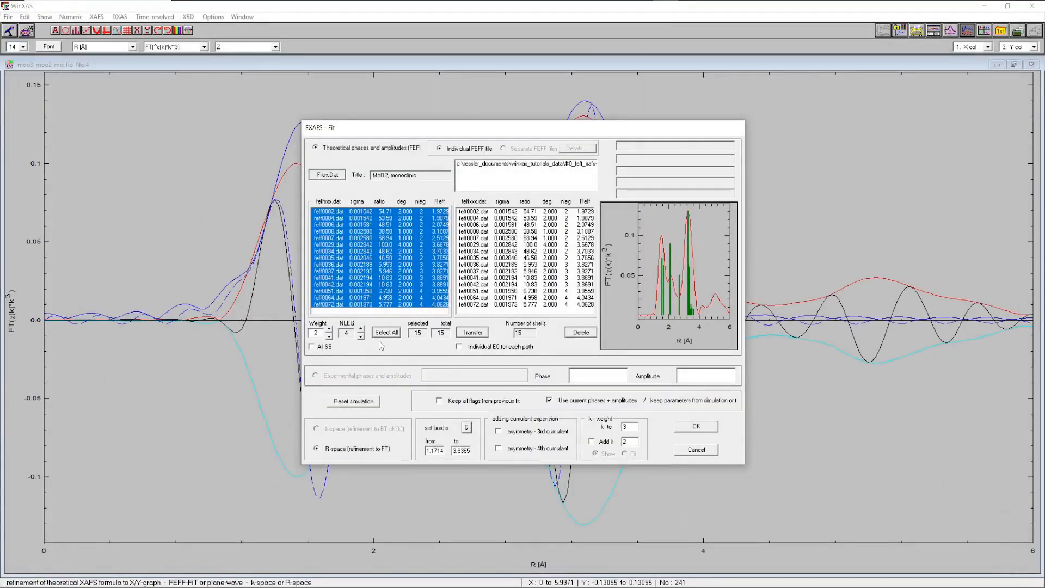
# Proceed to the fit parameters, enable the Fixed flag, and fix all coordination numbers
pyautogui.click(697, 427)
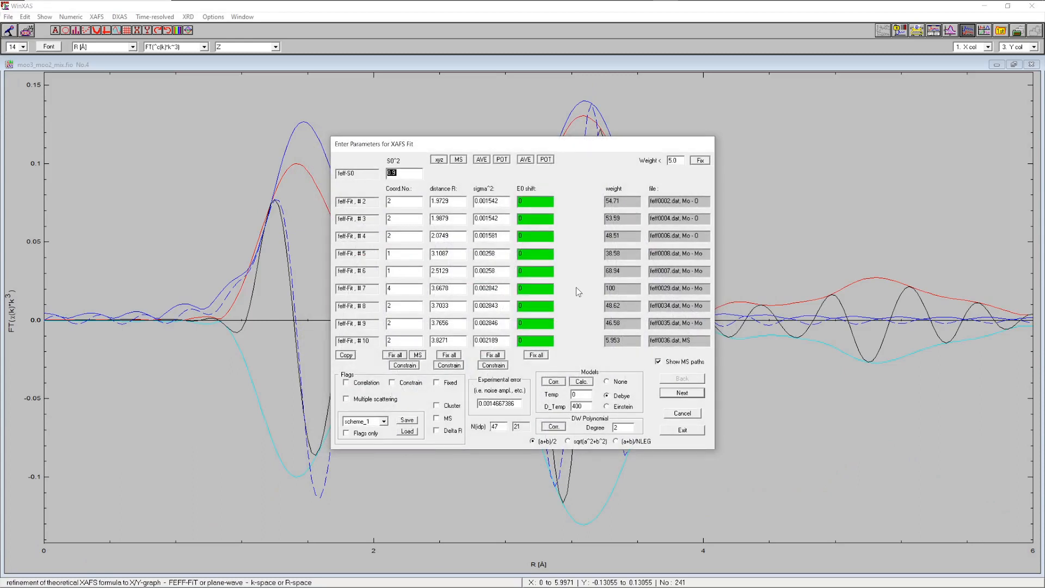
pyautogui.click(436, 382)
pyautogui.click(396, 355)
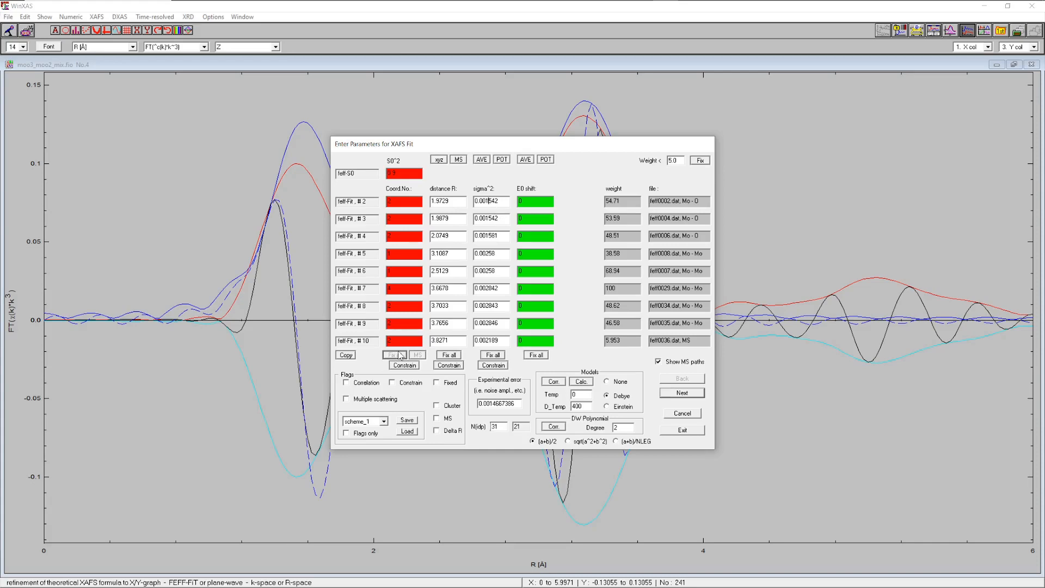
# Correlate the sigma^2 of the other two Mo–O paths with the first Mo–O path's sigma^2
pyautogui.click(362, 382)
pyautogui.moveTo(443, 239); pyautogui.dragTo(443, 246)
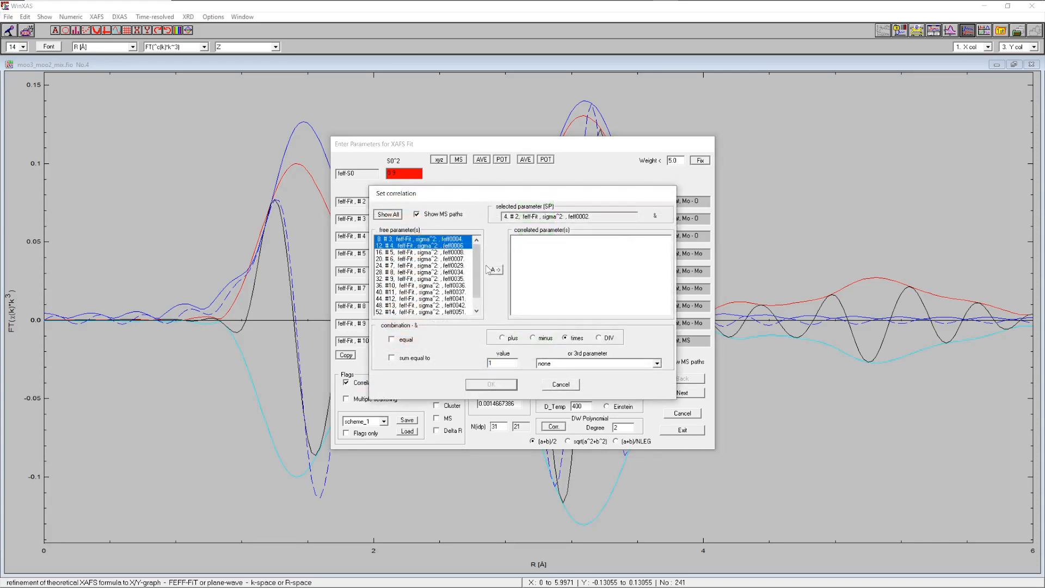
pyautogui.click(495, 271)
pyautogui.click(491, 384)
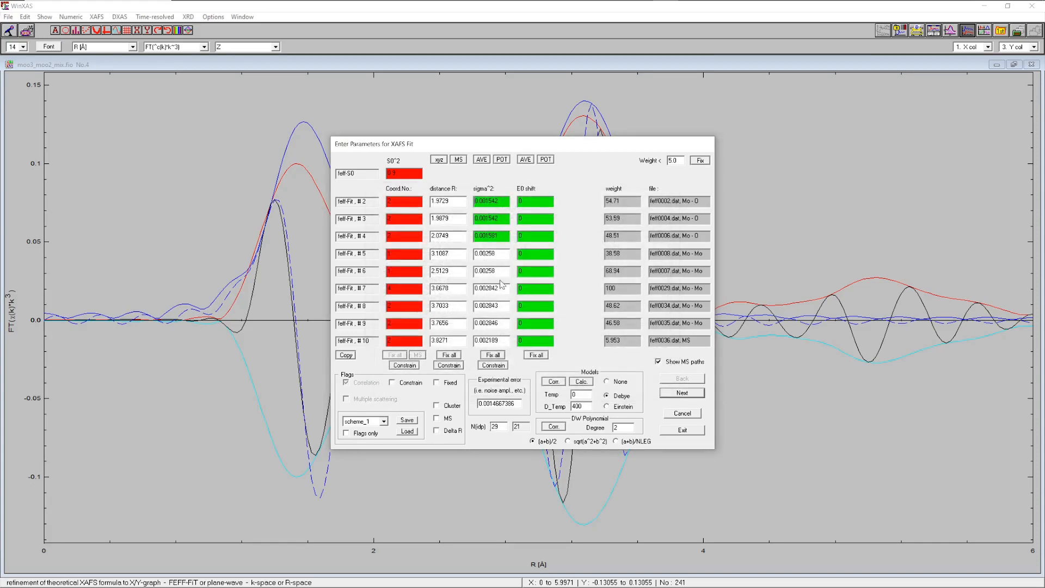
# Correlate the sigma^2 of all remaining Mo–Mo and multiple-scattering paths with path #5's sigma^2
pyautogui.click(373, 383)
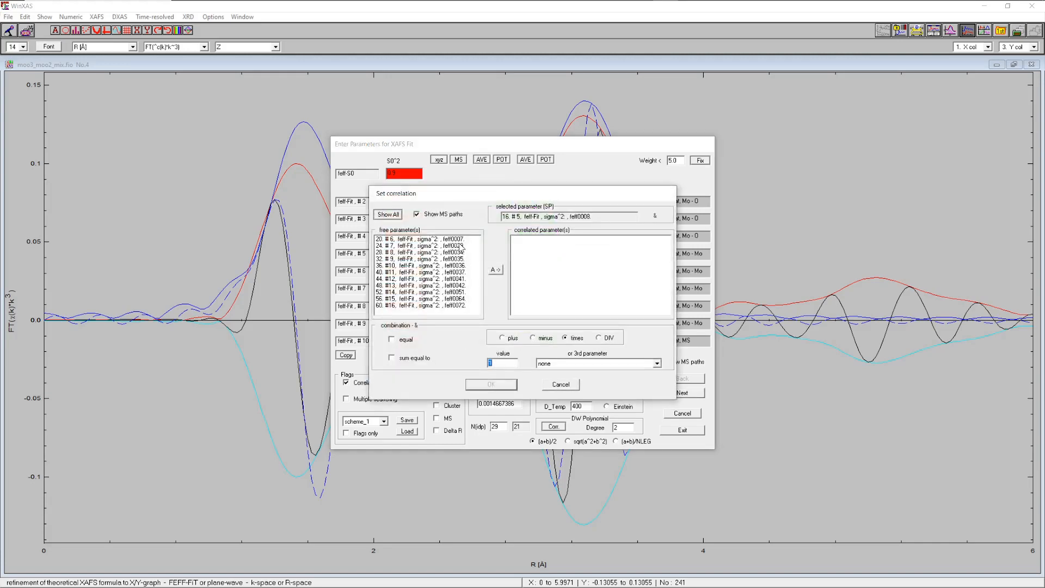
pyautogui.moveTo(449, 239); pyautogui.dragTo(449, 305)
pyautogui.click(495, 270)
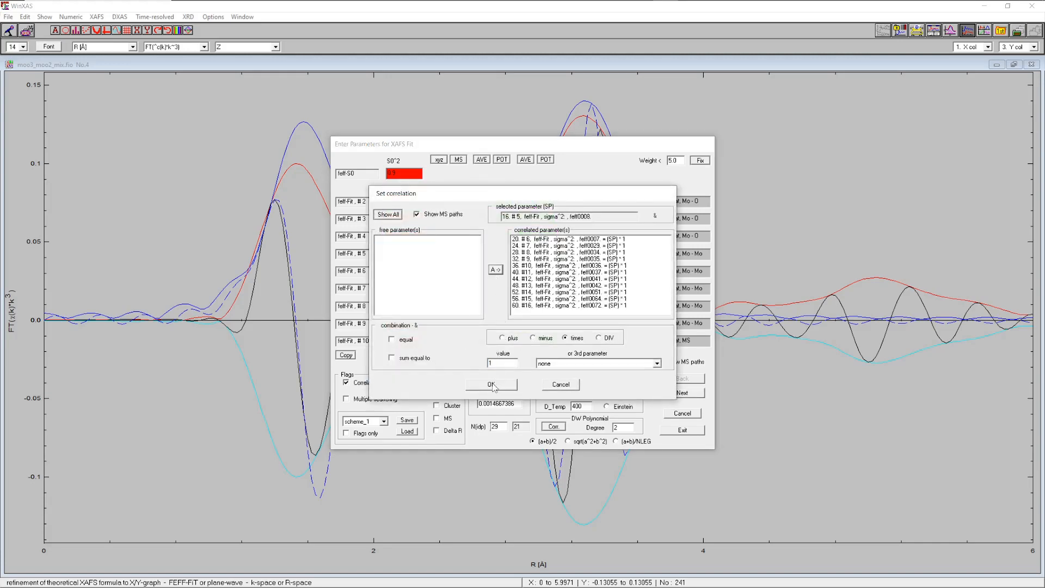
pyautogui.click(491, 384)
# Correlate the distances of the other two Mo–O paths with the first Mo–O path's distance
pyautogui.click(364, 384)
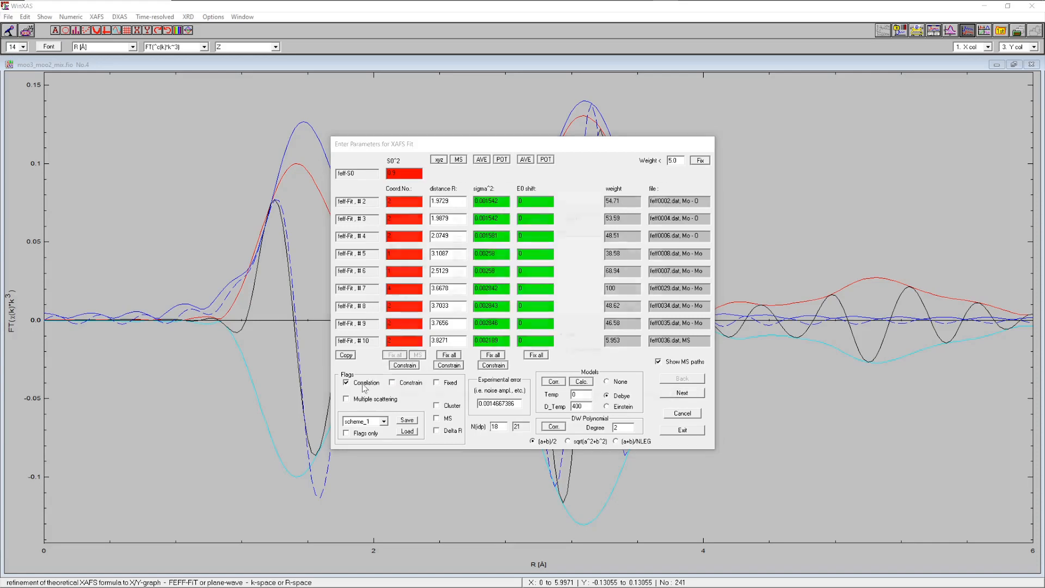
pyautogui.moveTo(441, 239)
pyautogui.mouseDown()
pyautogui.moveTo(440, 251)
pyautogui.moveTo(449, 244)
pyautogui.mouseUp()
pyautogui.click(495, 270)
pyautogui.click(491, 384)
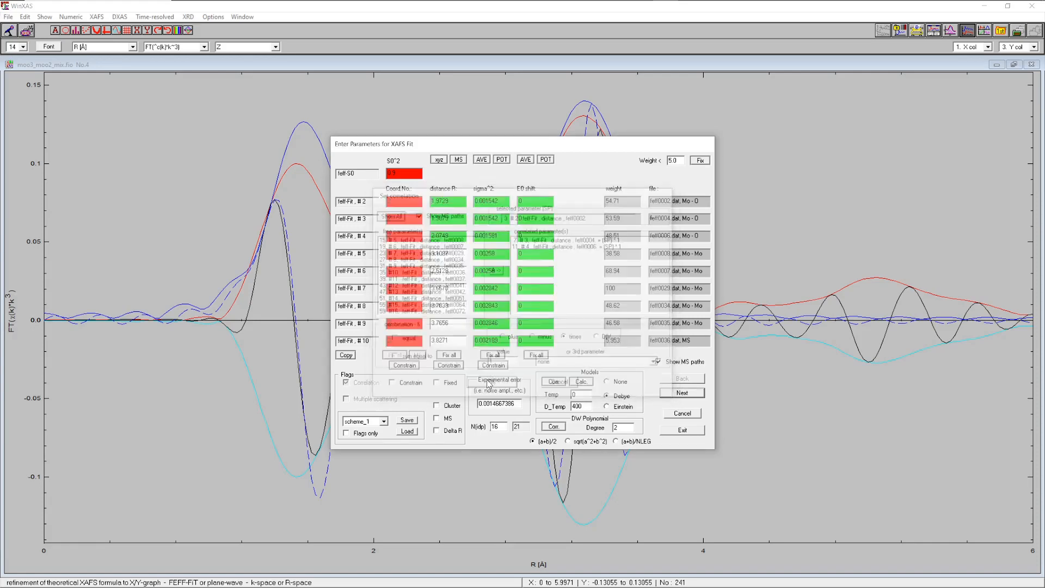
# Correlate the distances of all remaining Mo–Mo and multiple-scattering paths with path #5's distance
pyautogui.click(363, 385)
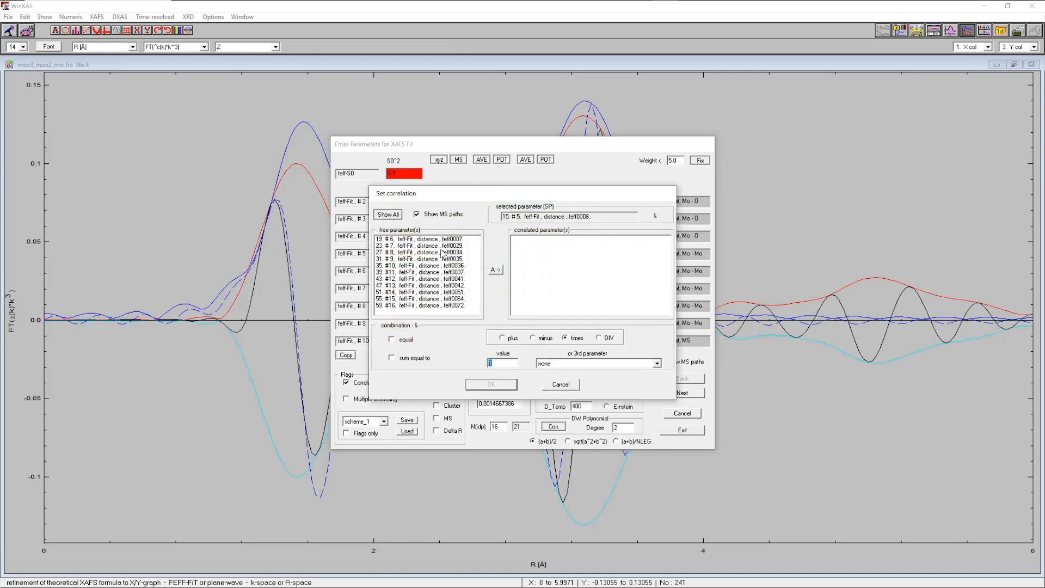
pyautogui.click(442, 240)
pyautogui.moveTo(442, 242); pyautogui.dragTo(451, 327)
pyautogui.click(496, 270)
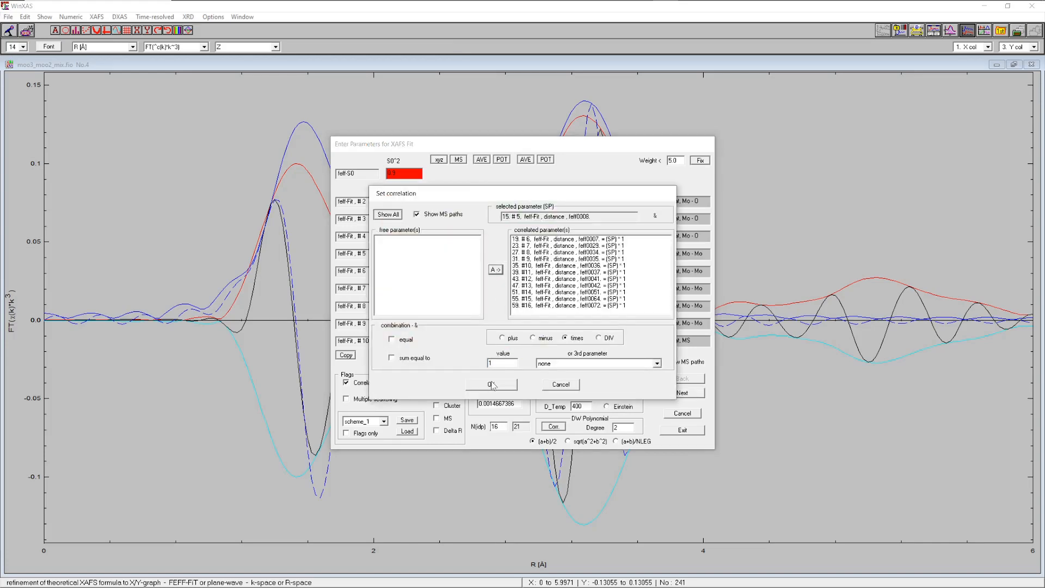
pyautogui.click(491, 384)
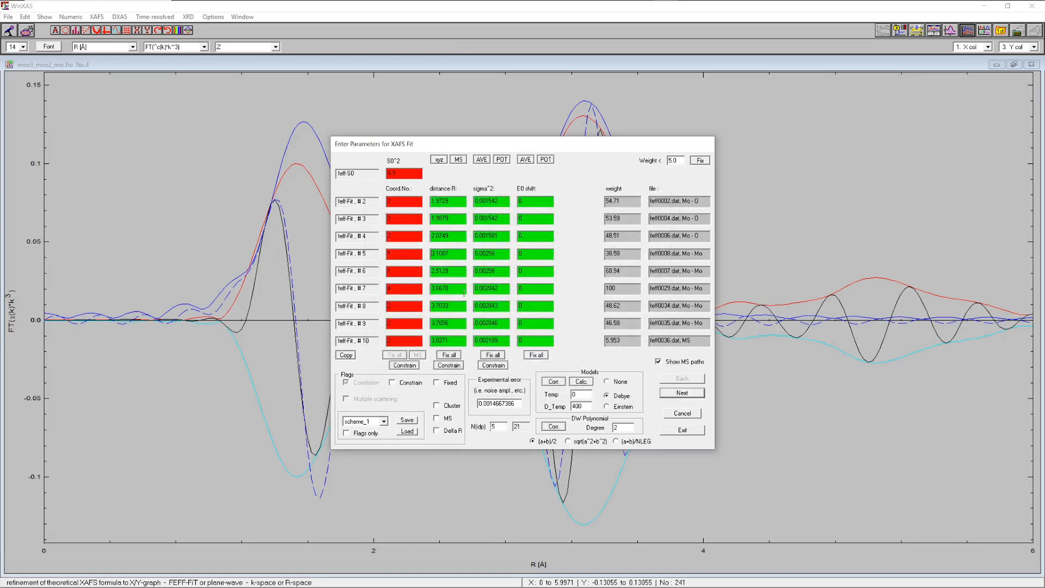
# Enable the Delta R flag, run the EXAFS refinement, and close the fit results
pyautogui.click(437, 430)
pyautogui.click(681, 430)
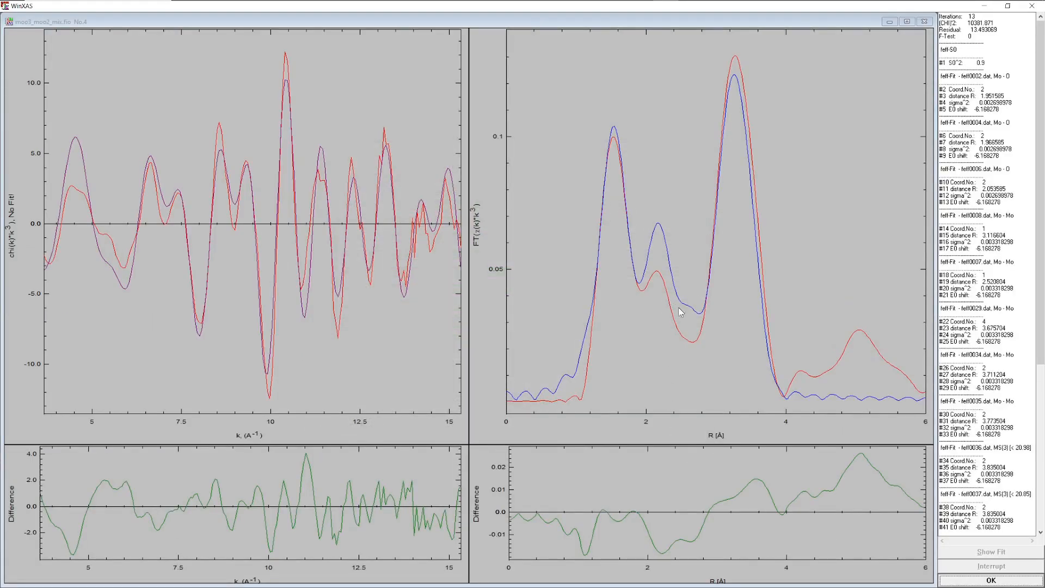
pyautogui.click(954, 578)
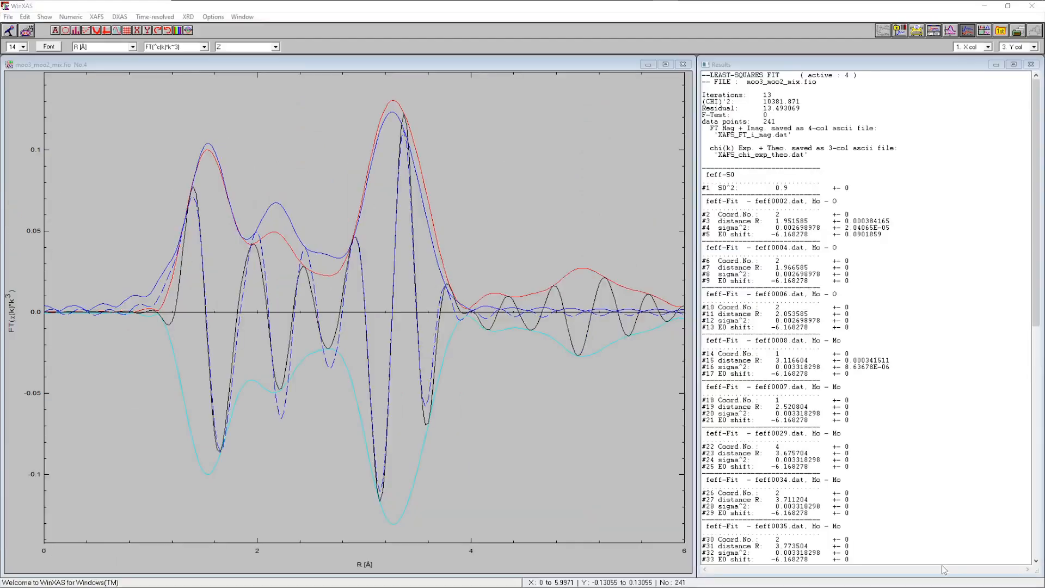
pyautogui.click(561, 342)
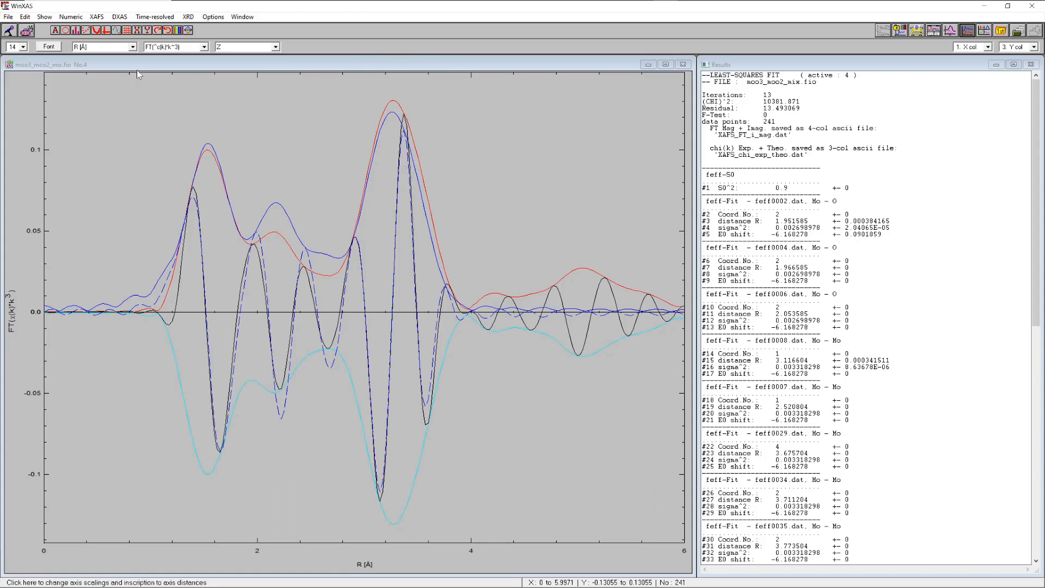
# Open EXAFS simulation, reset it, and load FILES_5.DAT from the MoO3_Pbnm FEFF folder
pyautogui.click(96, 17)
pyautogui.click(150, 244)
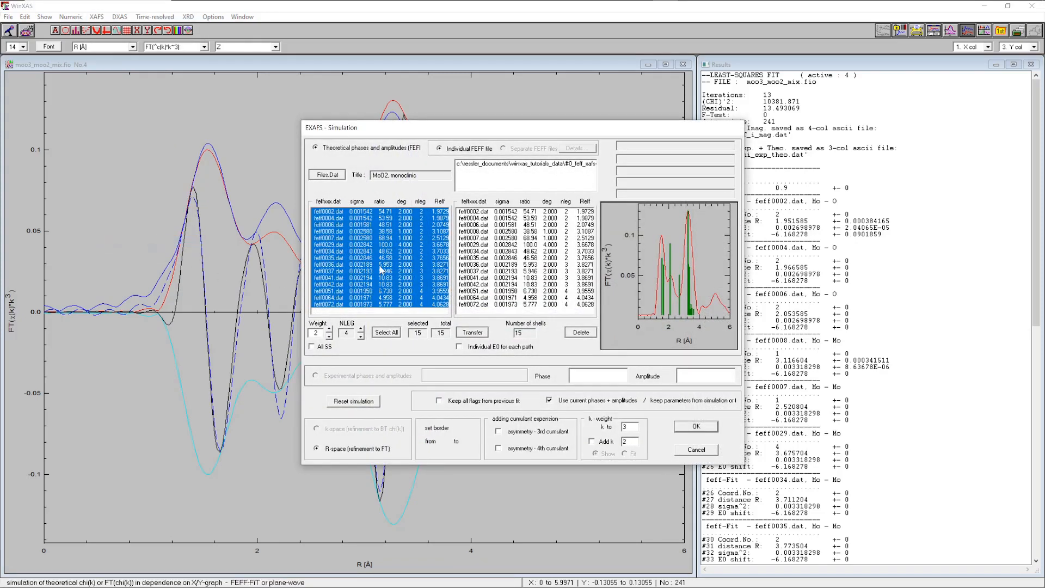
pyautogui.click(361, 401)
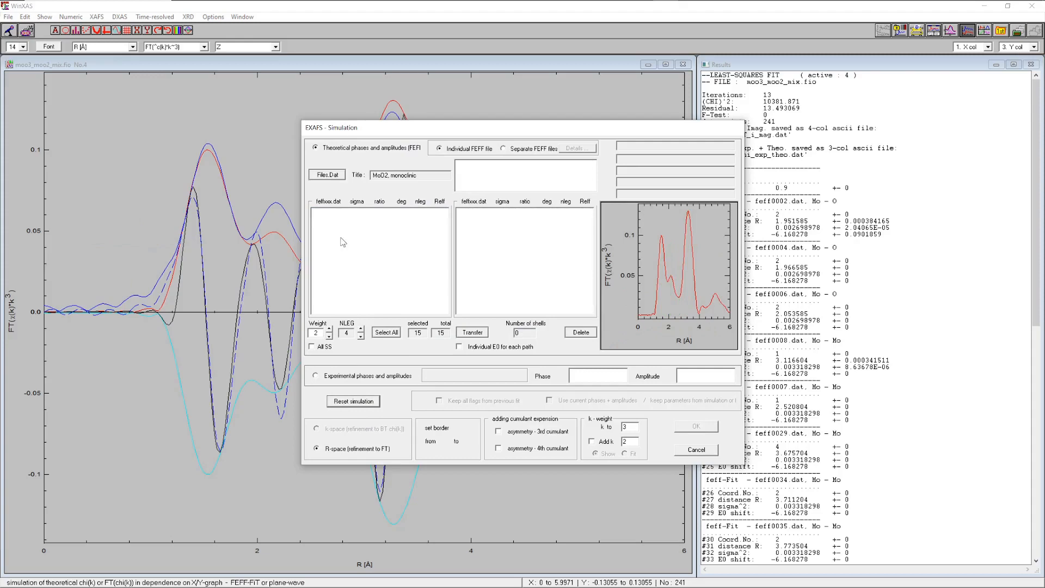
pyautogui.click(327, 175)
pyautogui.click(545, 161)
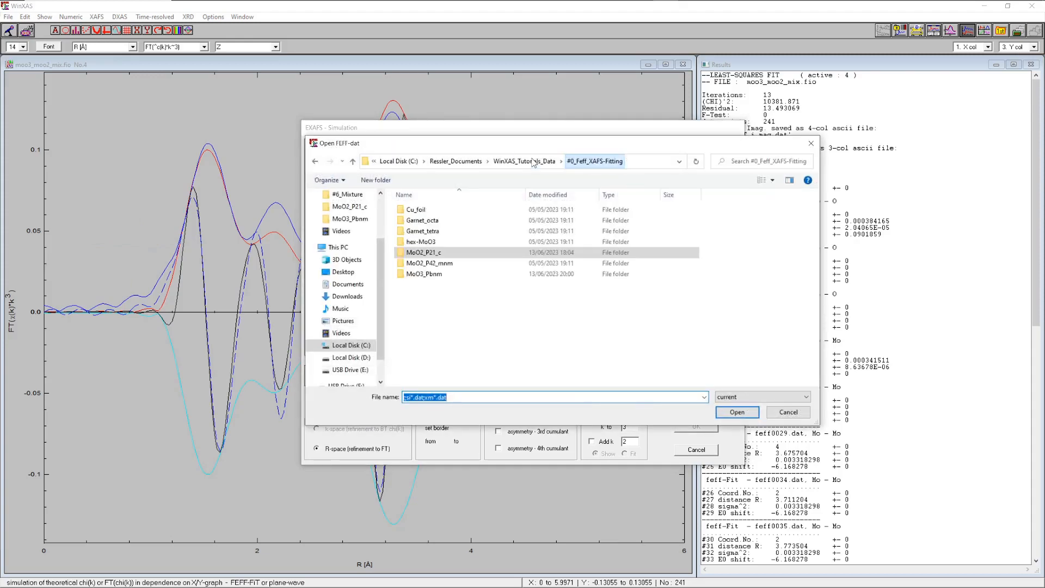
pyautogui.doubleClick(421, 275)
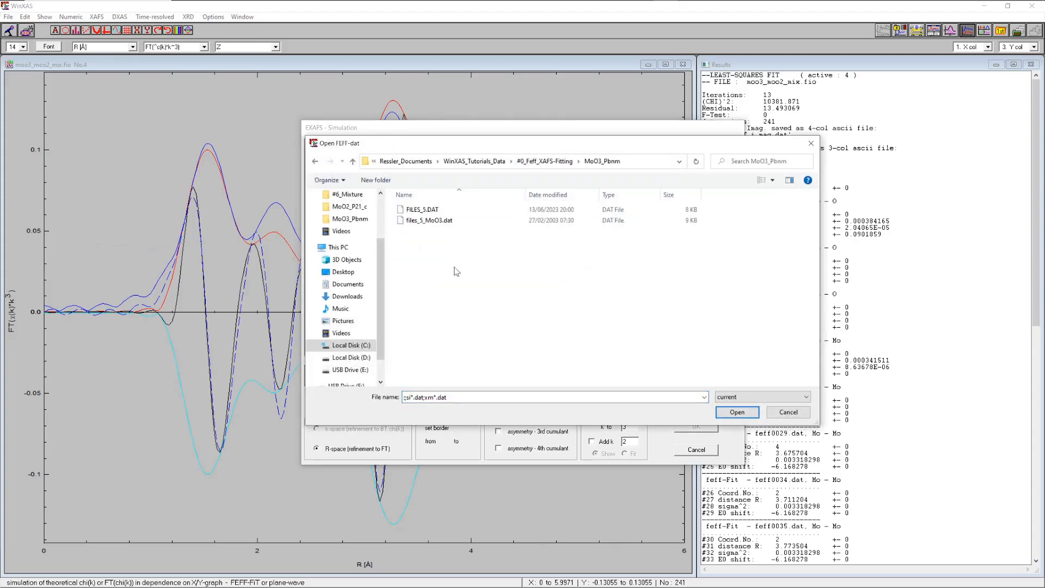
pyautogui.click(417, 211)
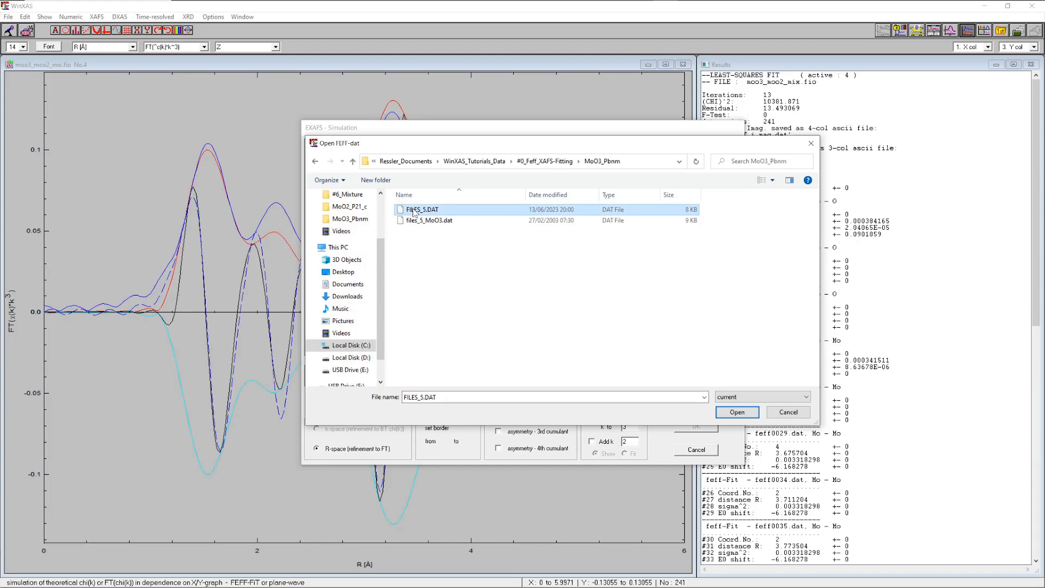
pyautogui.click(737, 413)
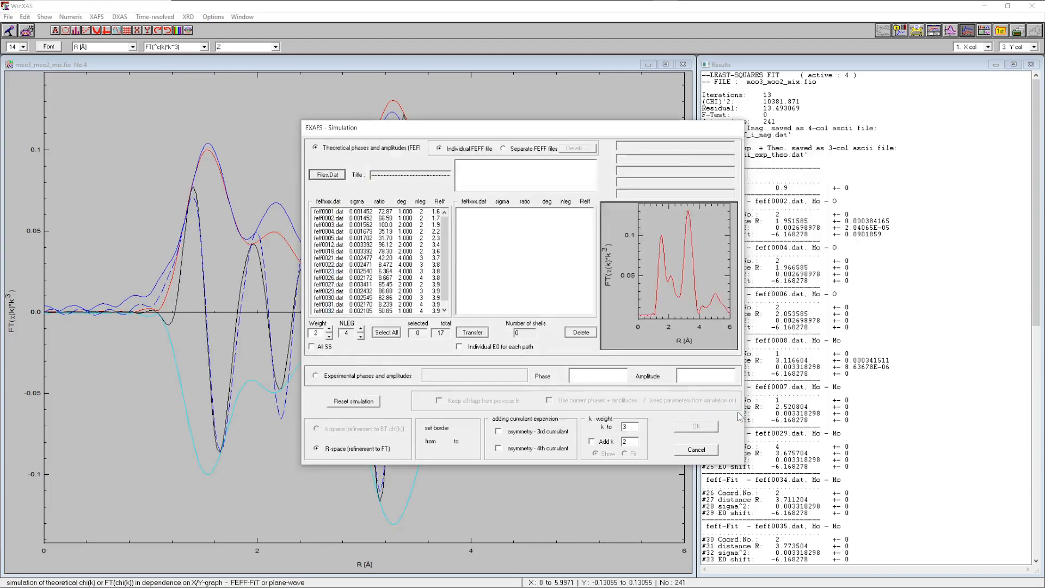
# Select and transfer all 17 MoO3 scattering paths and run the simulation with default parameters
pyautogui.click(386, 332)
pyautogui.click(472, 332)
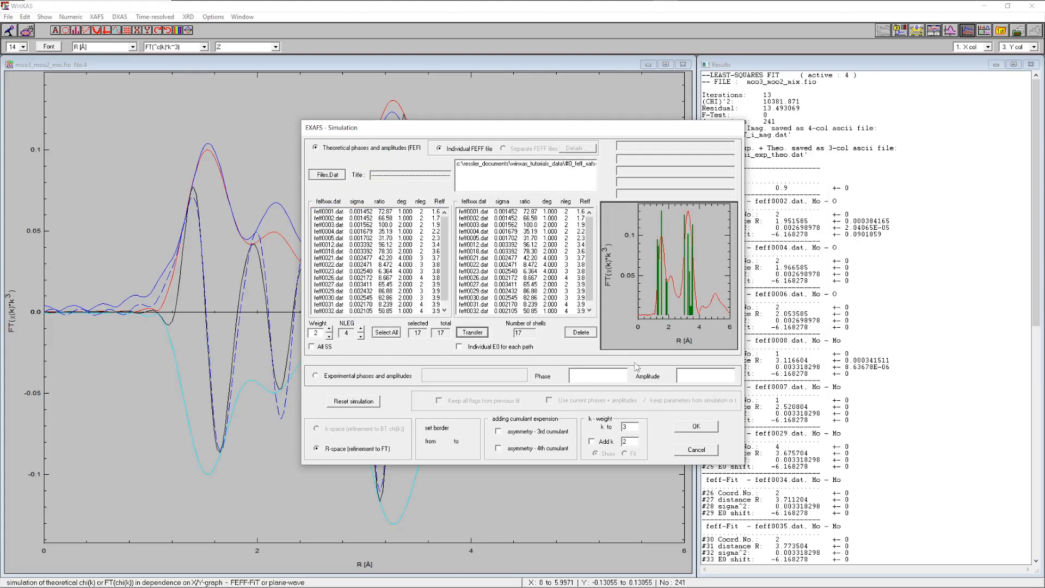
pyautogui.click(695, 427)
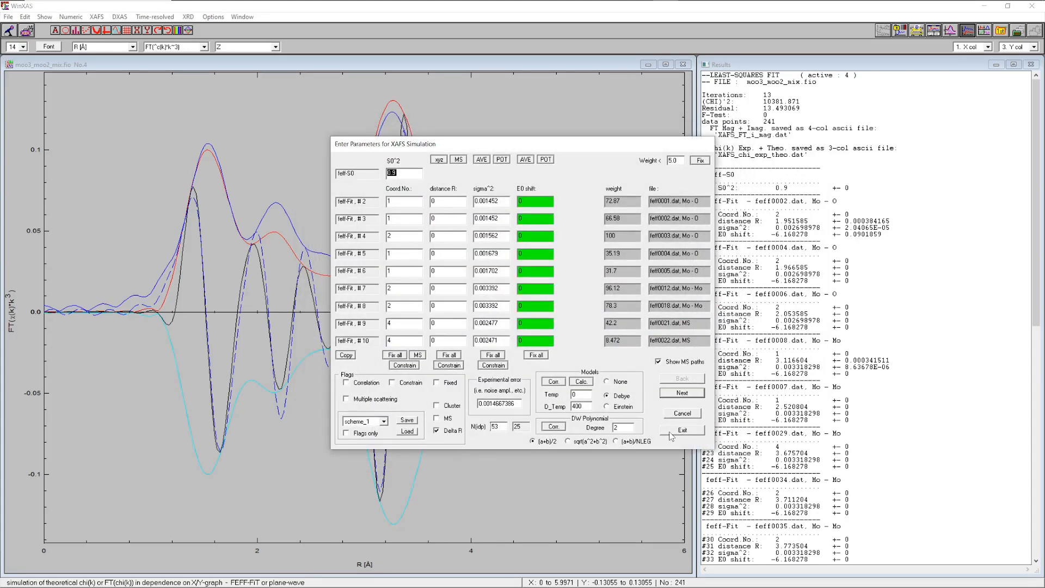
pyautogui.click(674, 431)
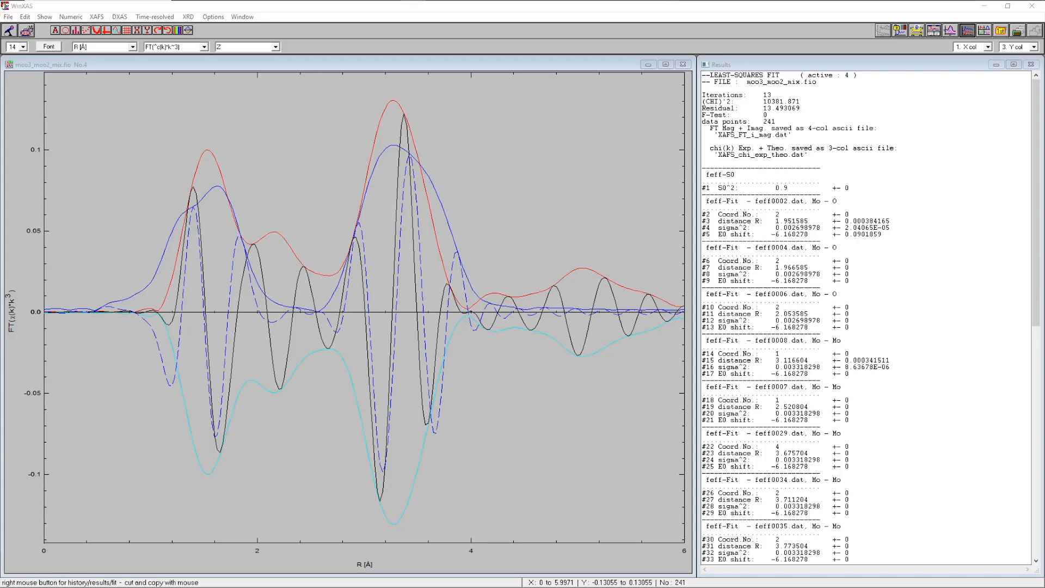
# Reopen EXAFS simulation, reset it, and switch to the separate FEFF files option
pyautogui.click(97, 17)
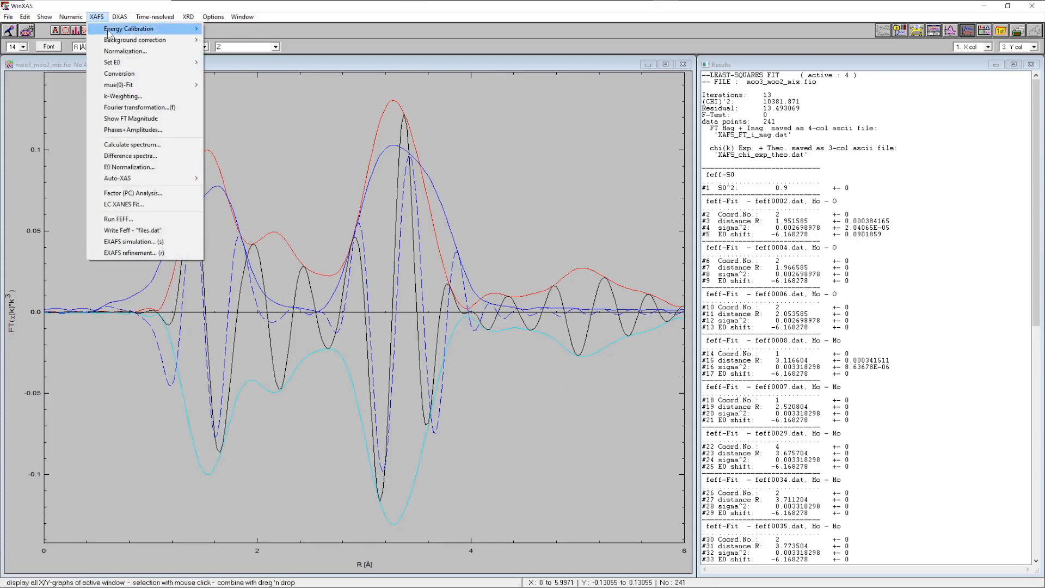
pyautogui.click(161, 240)
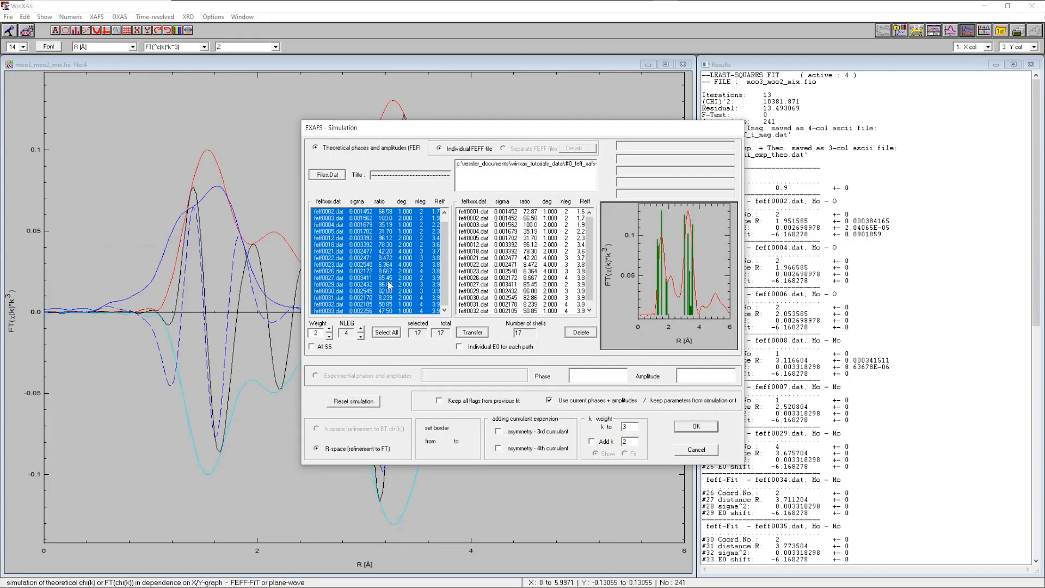
pyautogui.click(355, 403)
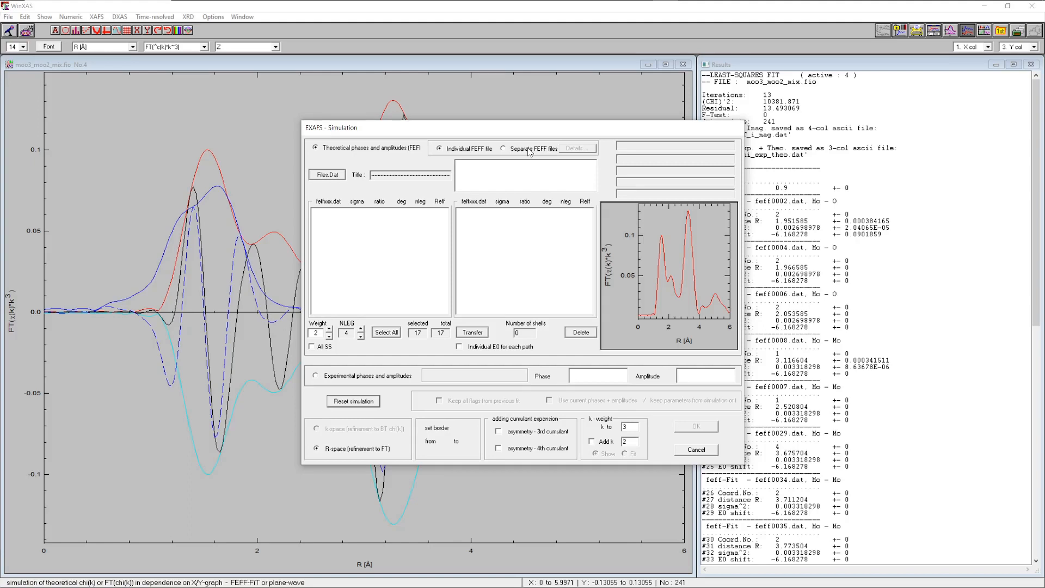
pyautogui.click(529, 150)
# Load FILES_5.DAT from the MoO3_Pbnm folder and transfer all 17 of its paths
pyautogui.click(326, 174)
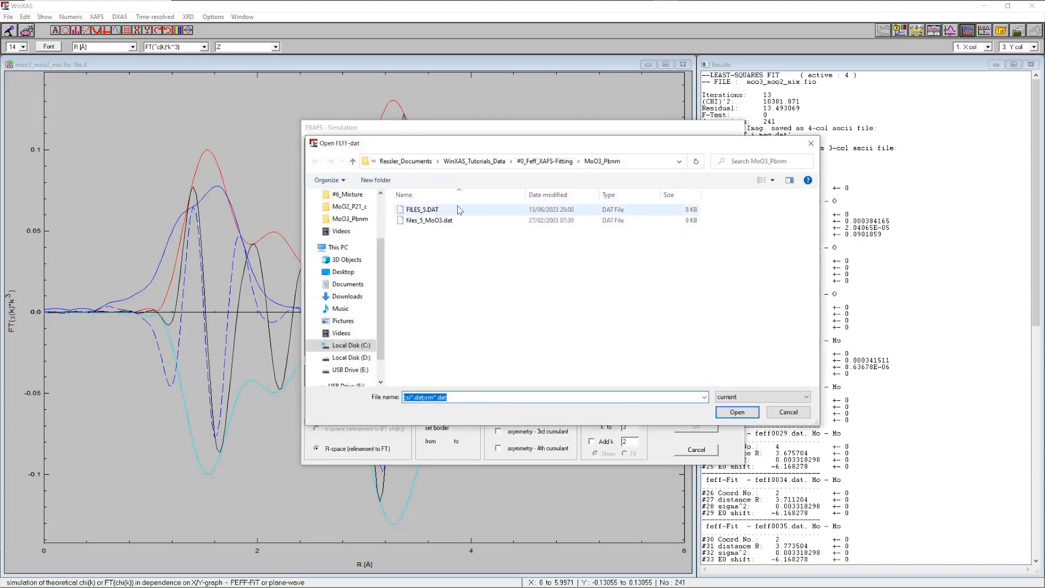
pyautogui.click(417, 212)
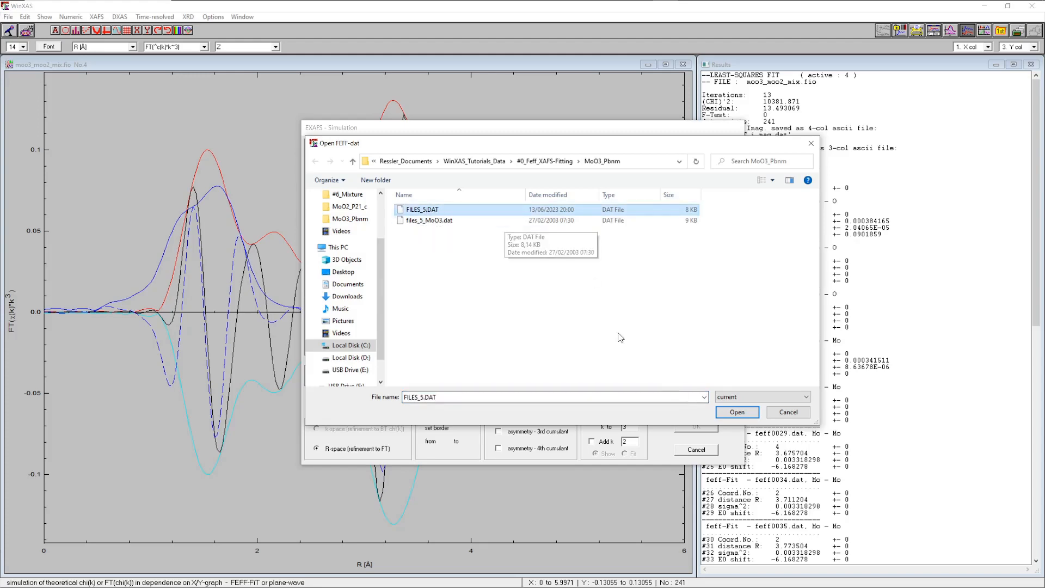
pyautogui.click(731, 415)
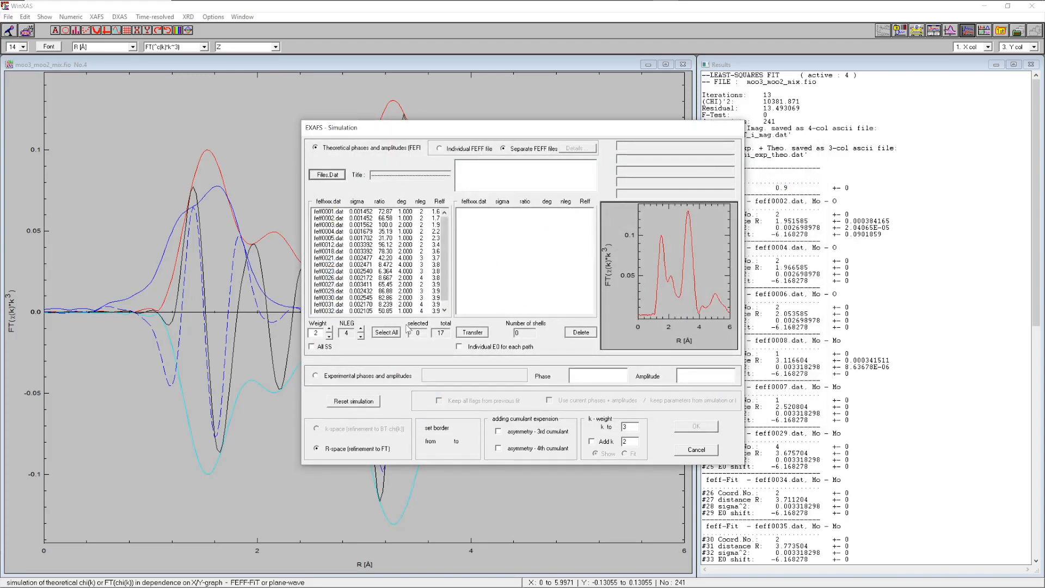
pyautogui.click(386, 332)
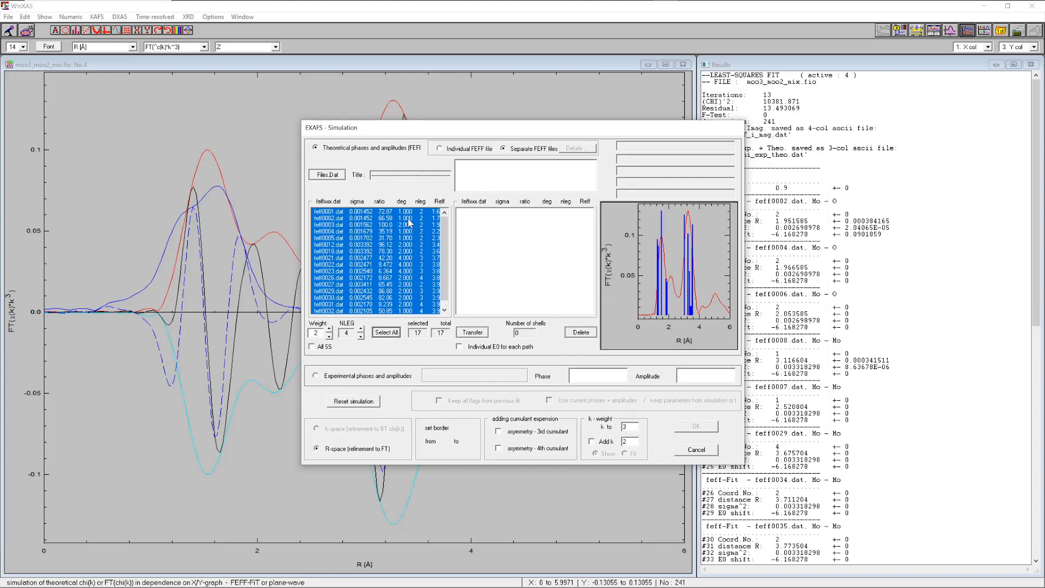
pyautogui.click(473, 333)
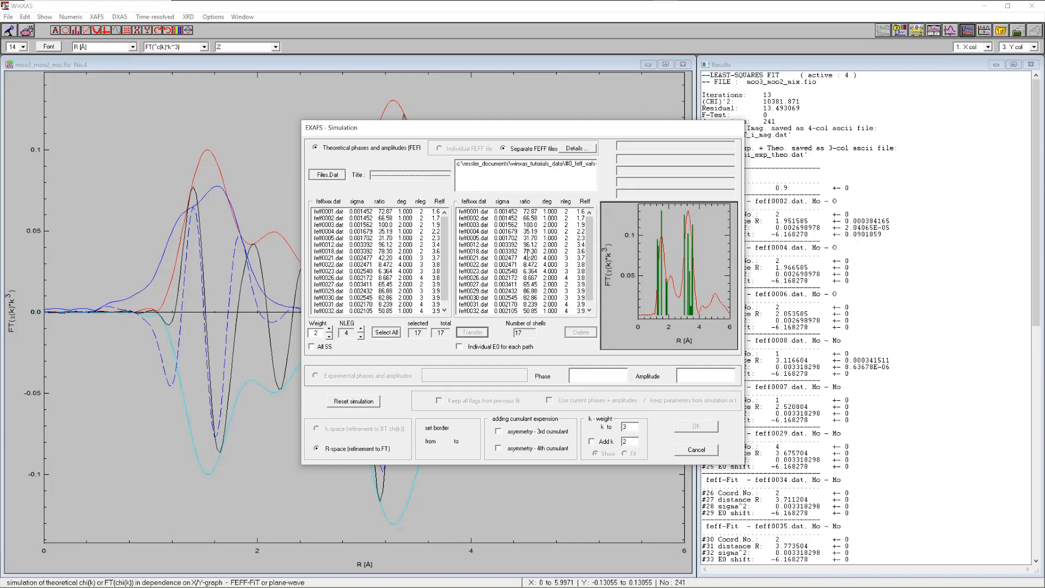
# Load FILES_4.DAT from the MoO2_P21_c FEFF folder as the second set of paths
pyautogui.click(326, 175)
pyautogui.click(595, 161)
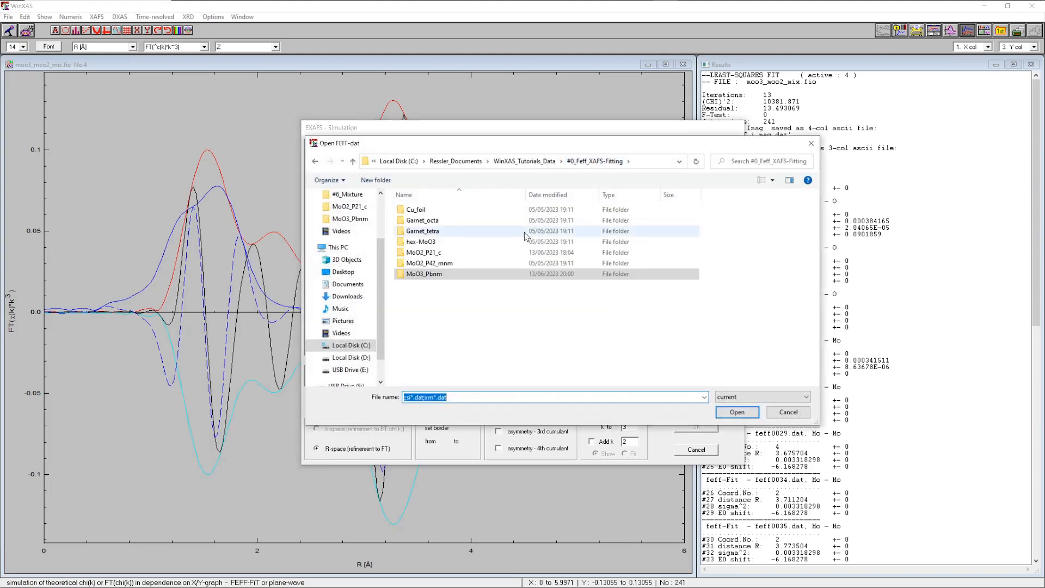
pyautogui.doubleClick(419, 253)
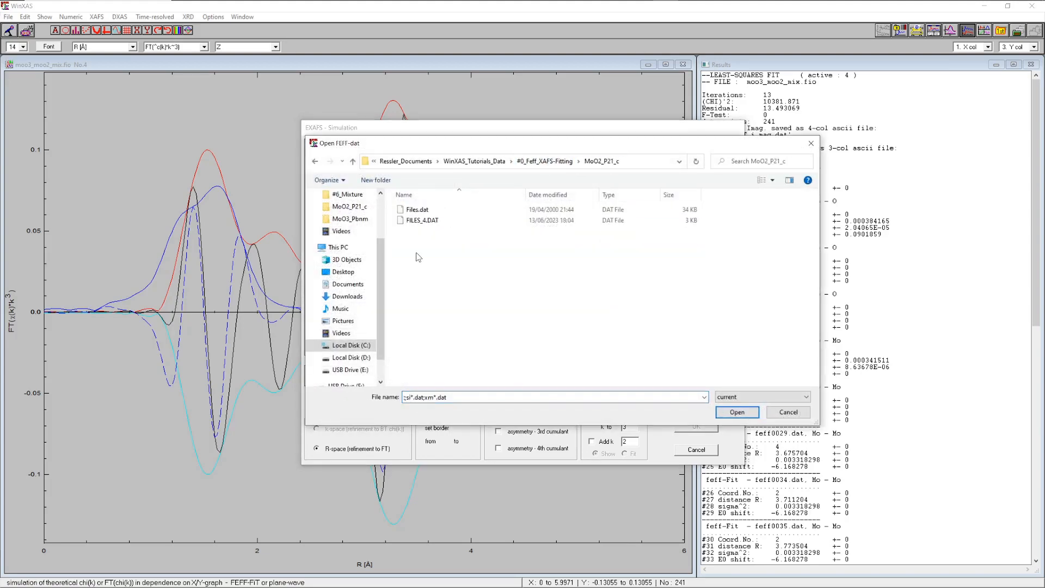
pyautogui.click(429, 220)
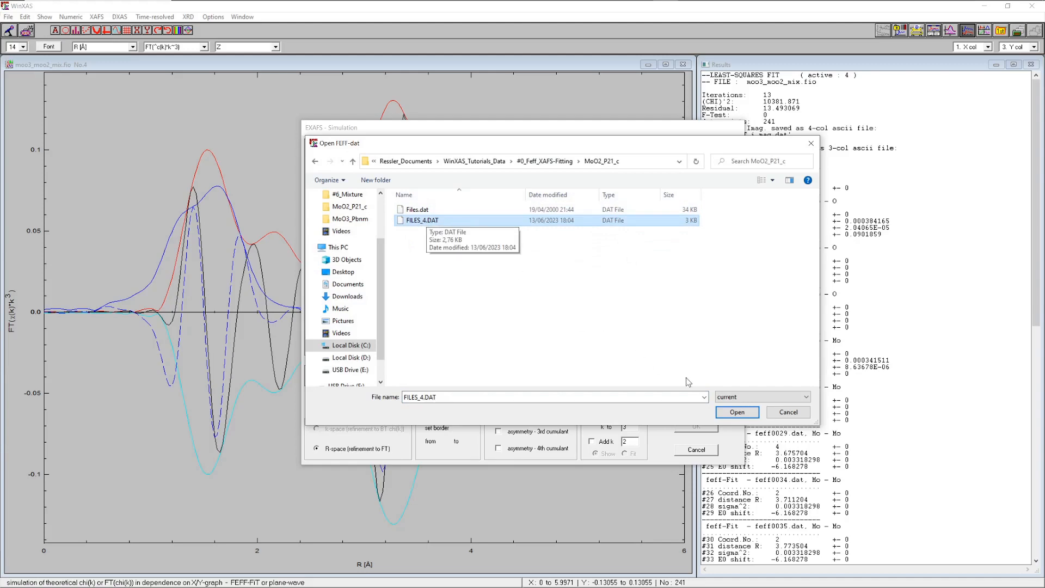
pyautogui.click(732, 412)
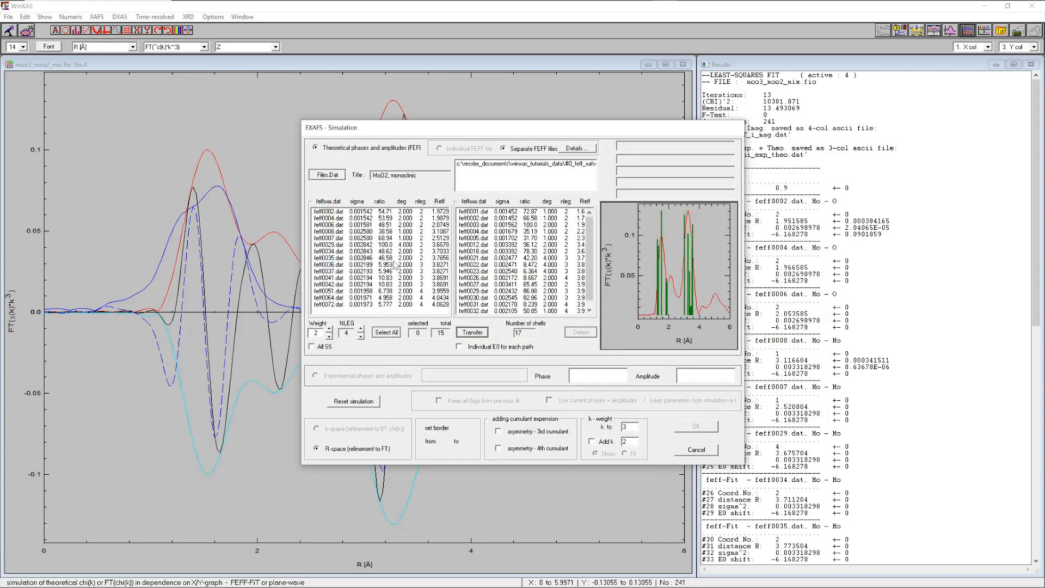
# Select all 15 MoO2 scattering paths and transfer them to the combined path list
pyautogui.click(387, 332)
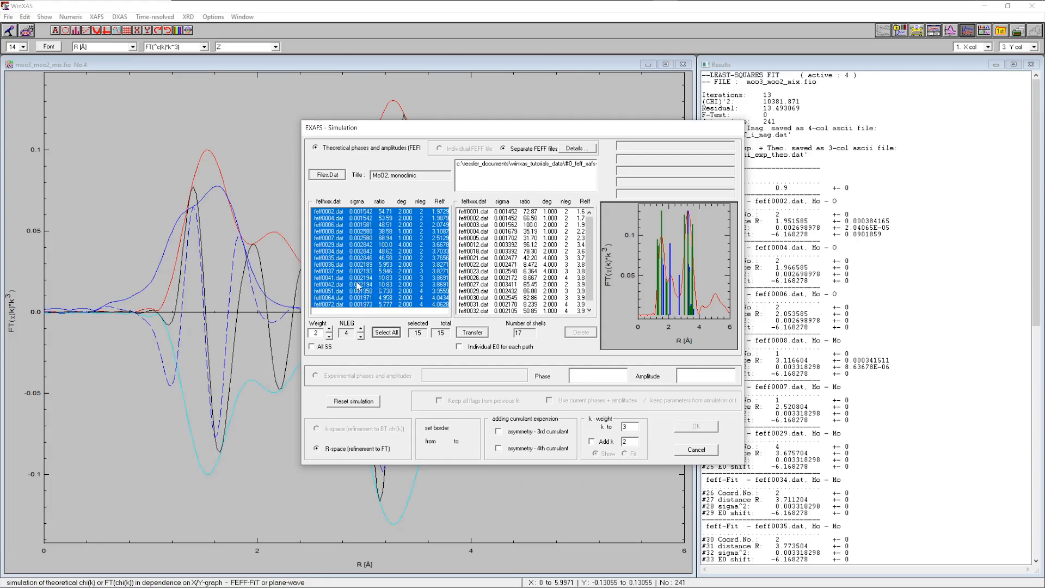
pyautogui.click(473, 334)
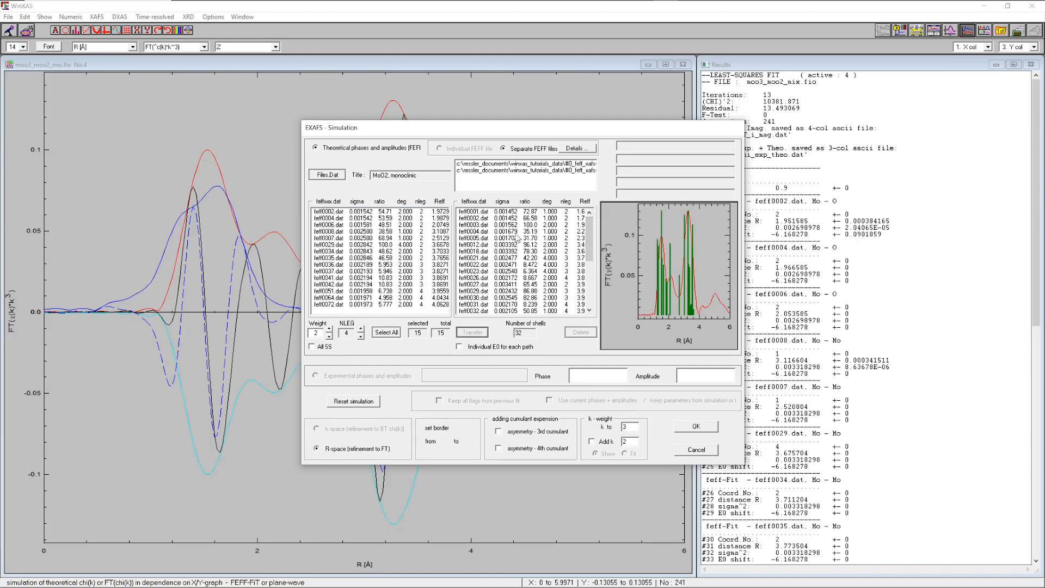
pyautogui.moveTo(588, 226); pyautogui.dragTo(544, 218)
# In the multiple-FEFF details, fix both scaling factors at 0.5 and choose a single Debye temperature and E0 shift
pyautogui.click(575, 150)
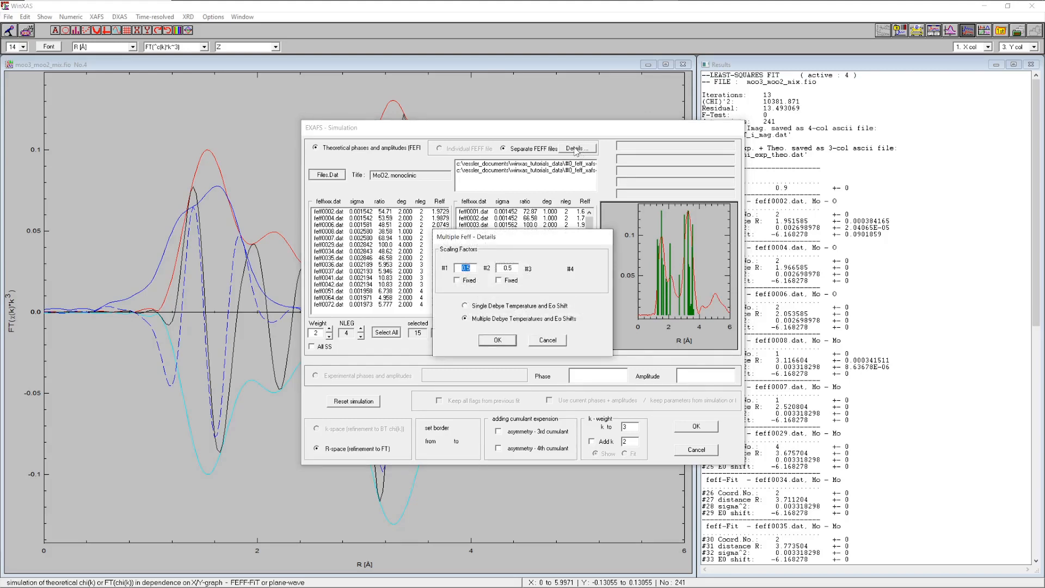
pyautogui.click(472, 268)
pyautogui.click(457, 279)
pyautogui.click(499, 280)
pyautogui.click(466, 306)
pyautogui.click(497, 341)
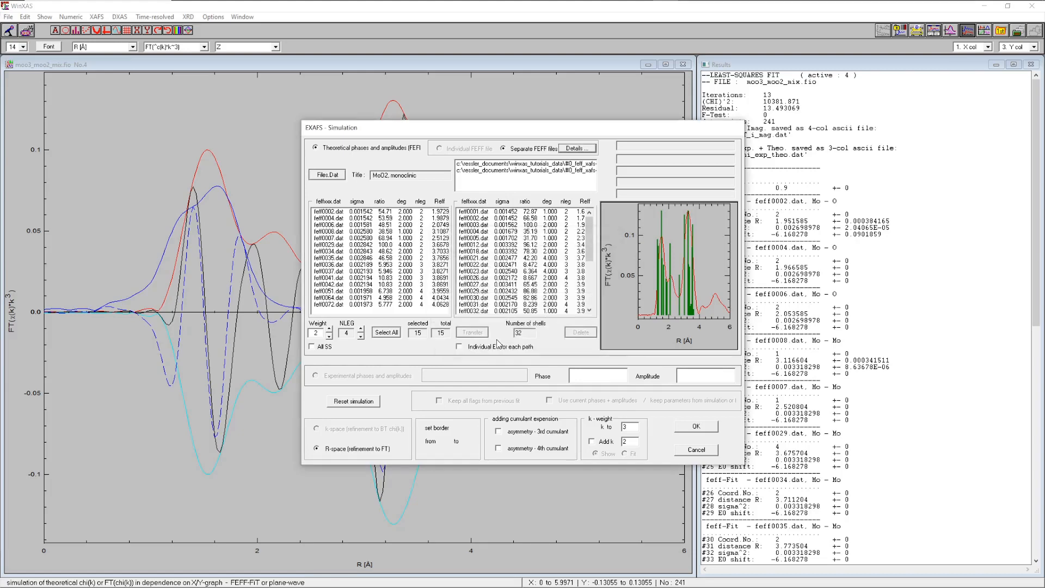
# Run the combined simulation, switch the distance display from Delta R to absolute distances, and exit the parameter dialog
pyautogui.click(695, 428)
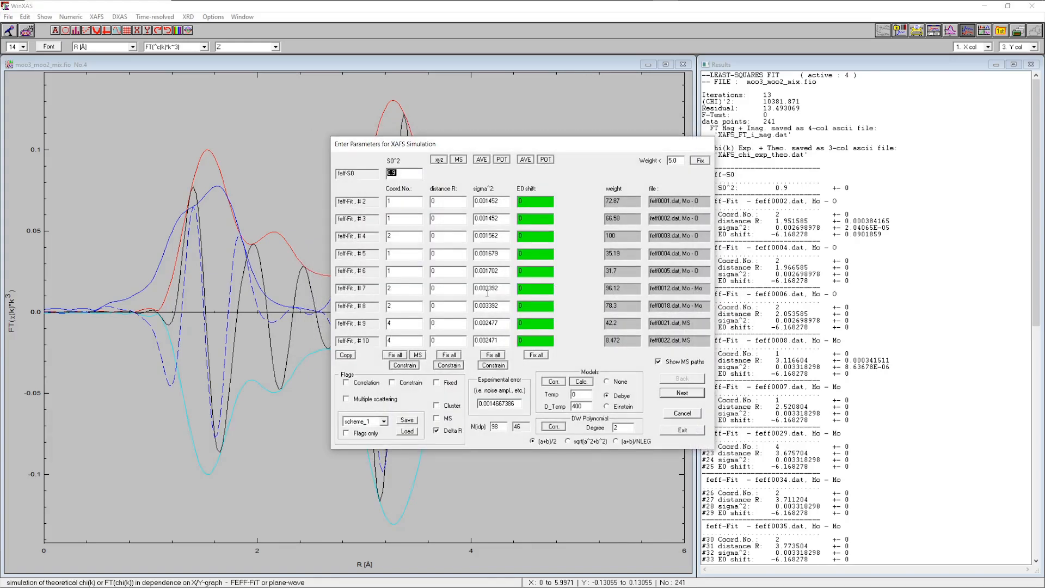
pyautogui.click(454, 431)
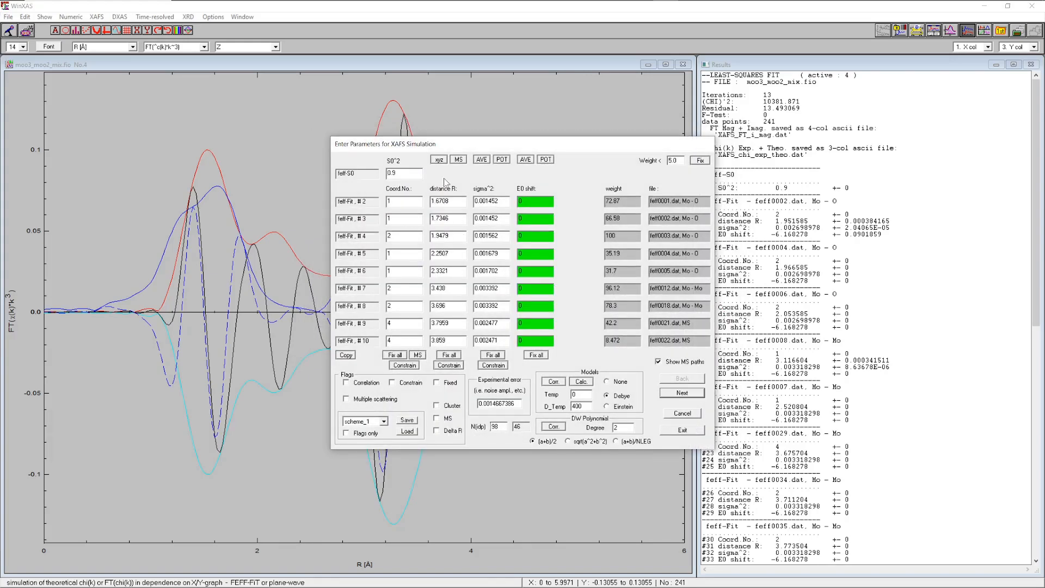
pyautogui.click(682, 430)
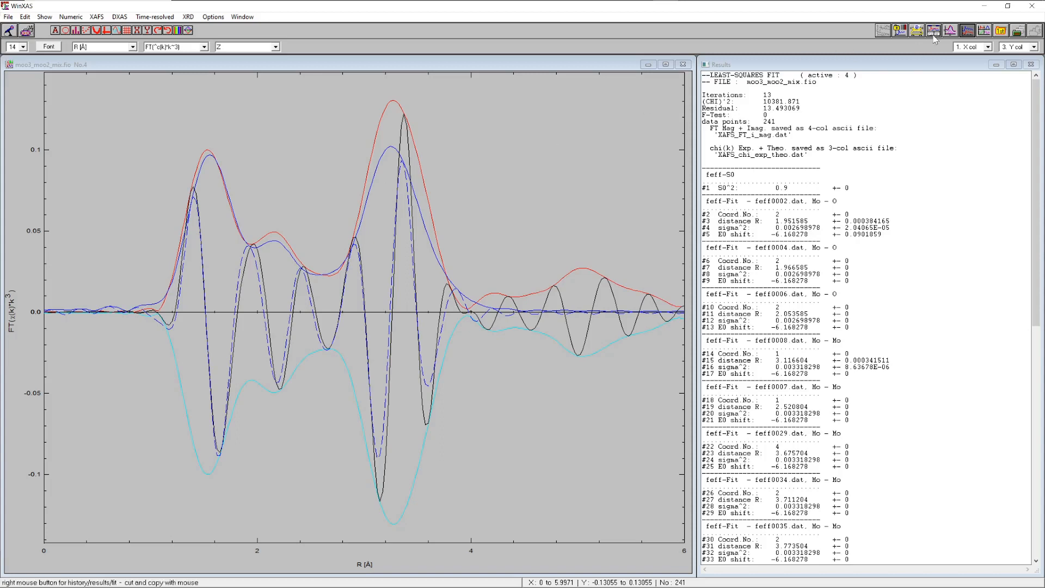
# Toggle the display of the individual path contributions in the plot on and off
pyautogui.click(951, 31)
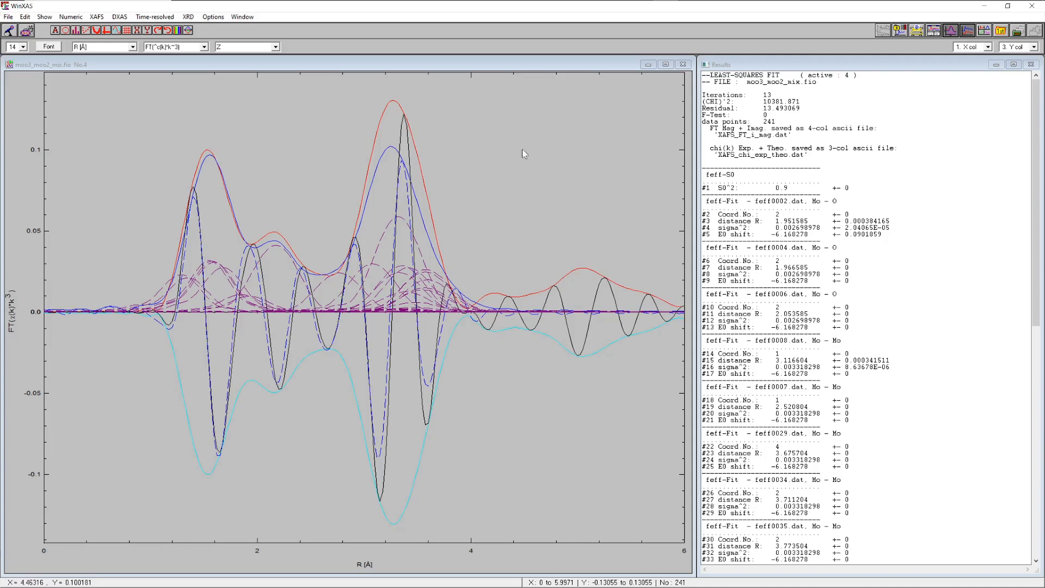
pyautogui.click(949, 31)
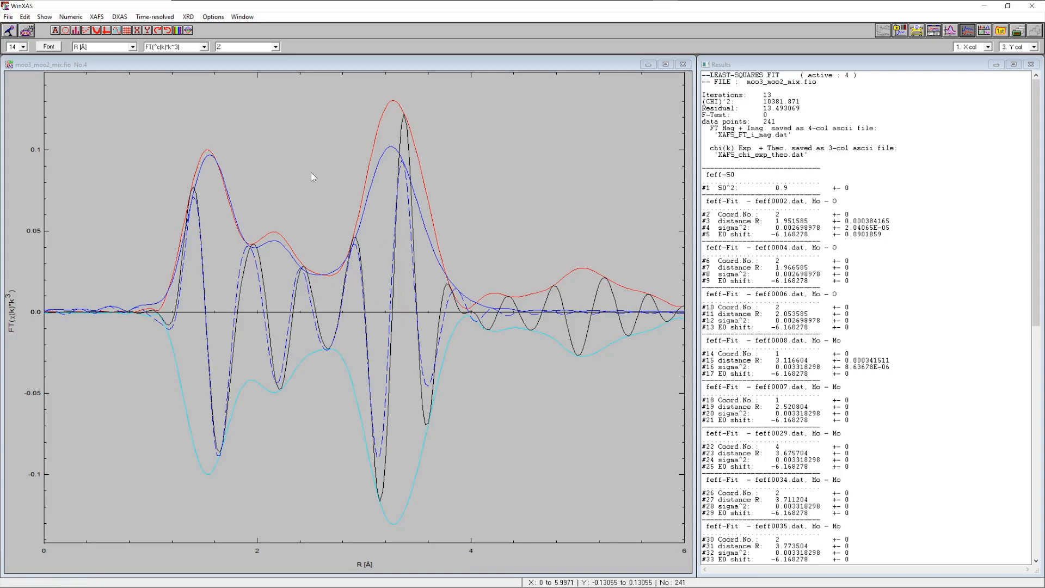
# Start an EXAFS refinement and set the R-space fitting range to about 1.14–3.87 Å
pyautogui.click(97, 16)
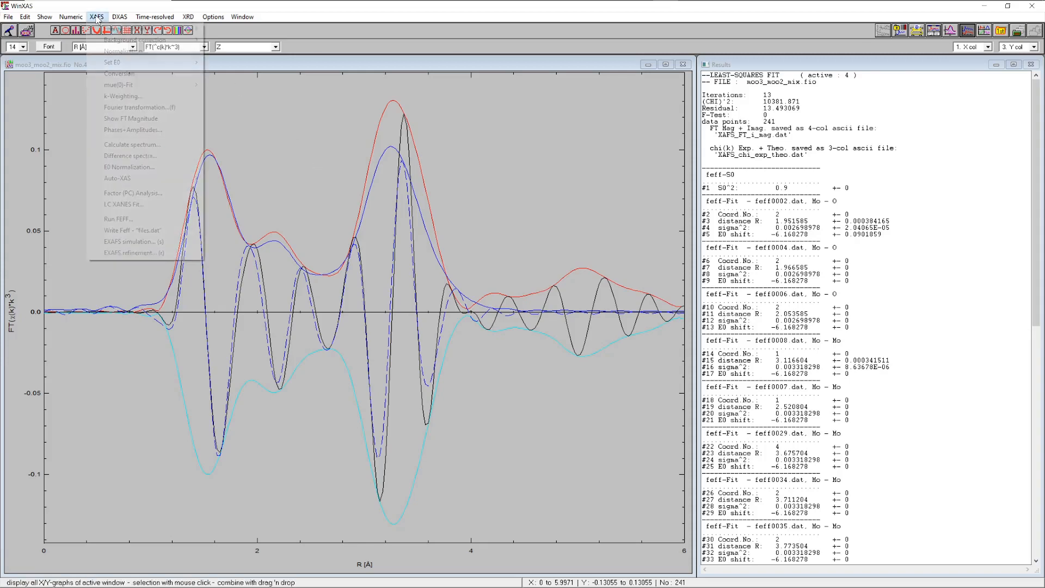
pyautogui.click(135, 252)
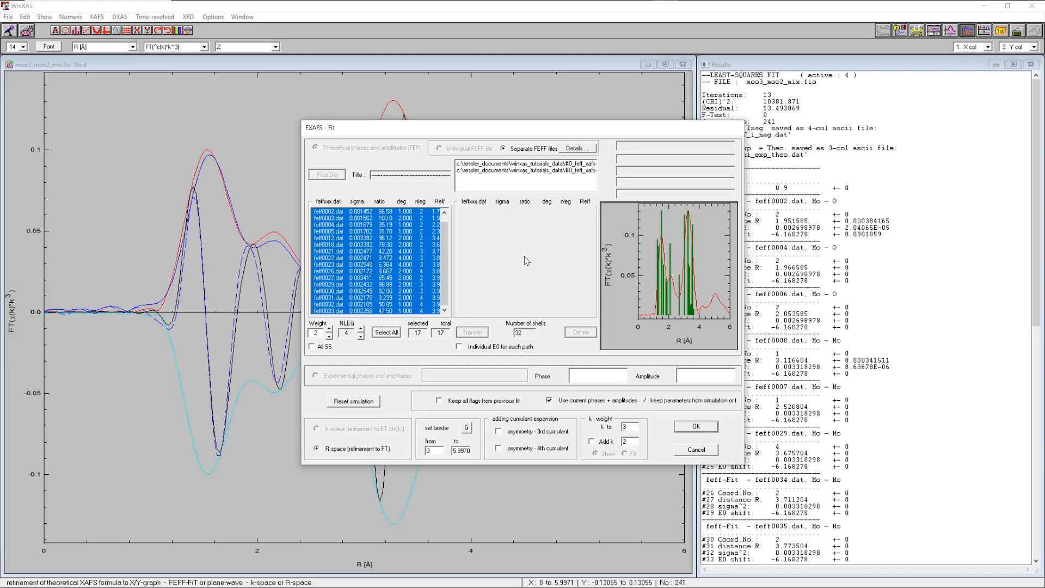
pyautogui.click(467, 428)
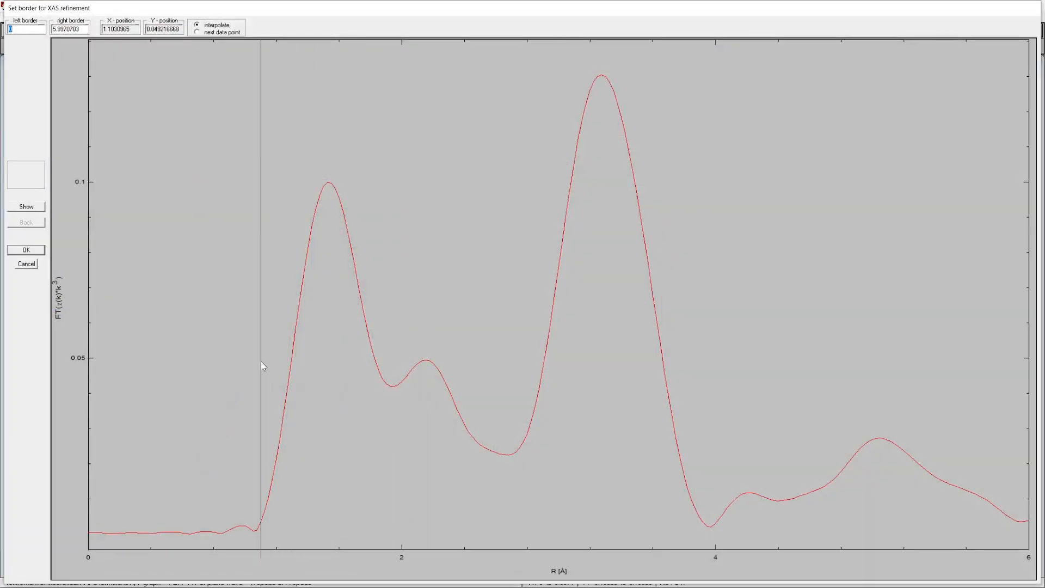
pyautogui.click(263, 361)
pyautogui.click(694, 352)
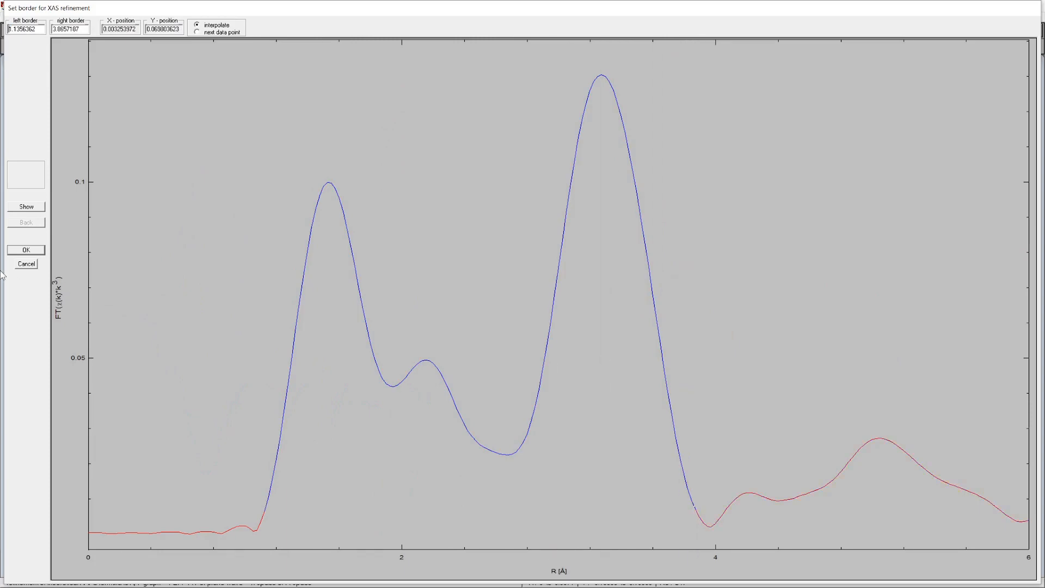
pyautogui.click(25, 250)
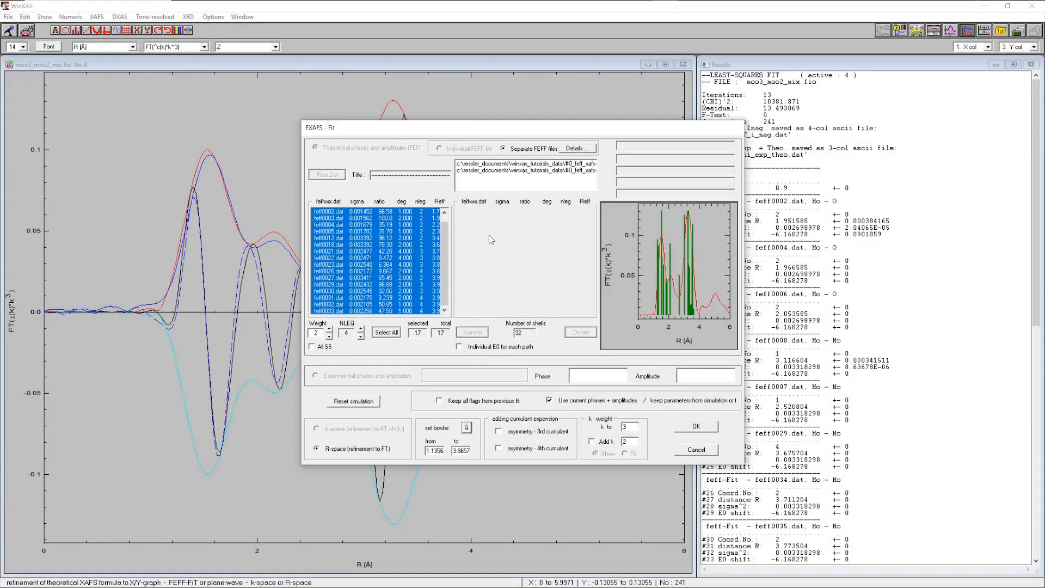
# Keep the fixed 0.5 scaling factors with a single Debye temperature and open the fit parameters
pyautogui.click(576, 149)
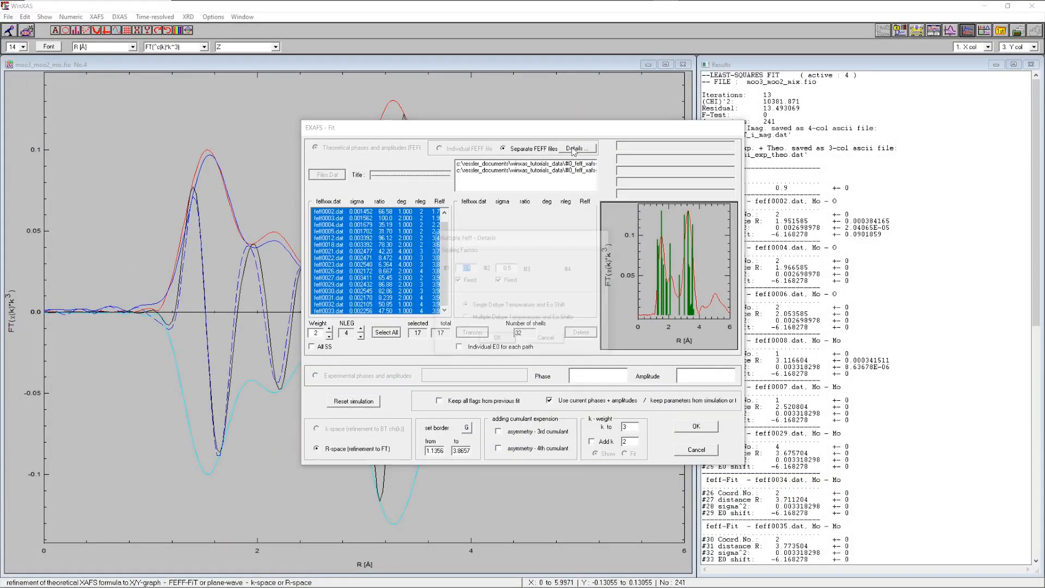
pyautogui.click(471, 268)
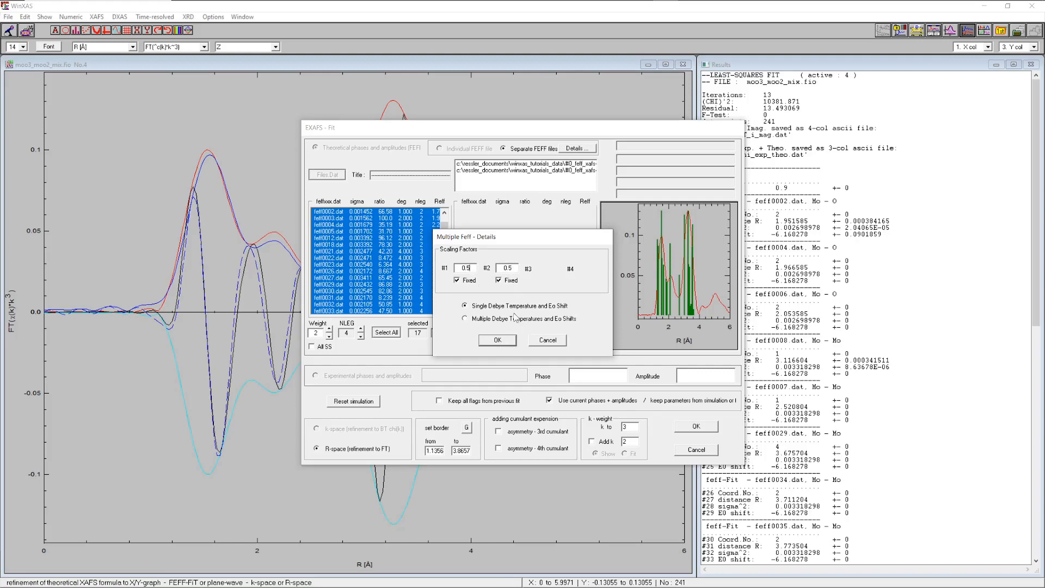
pyautogui.click(498, 340)
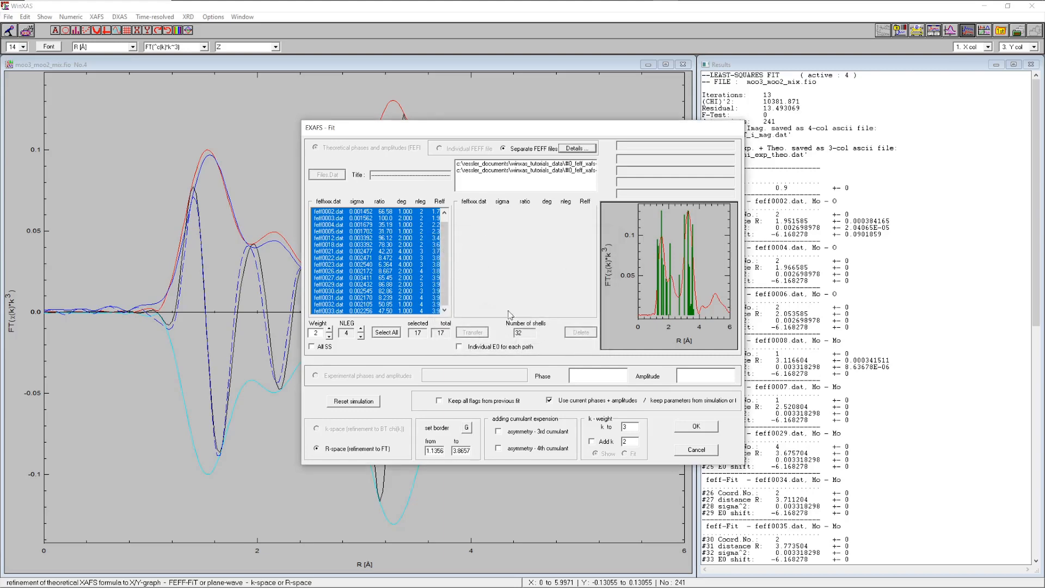
pyautogui.click(696, 427)
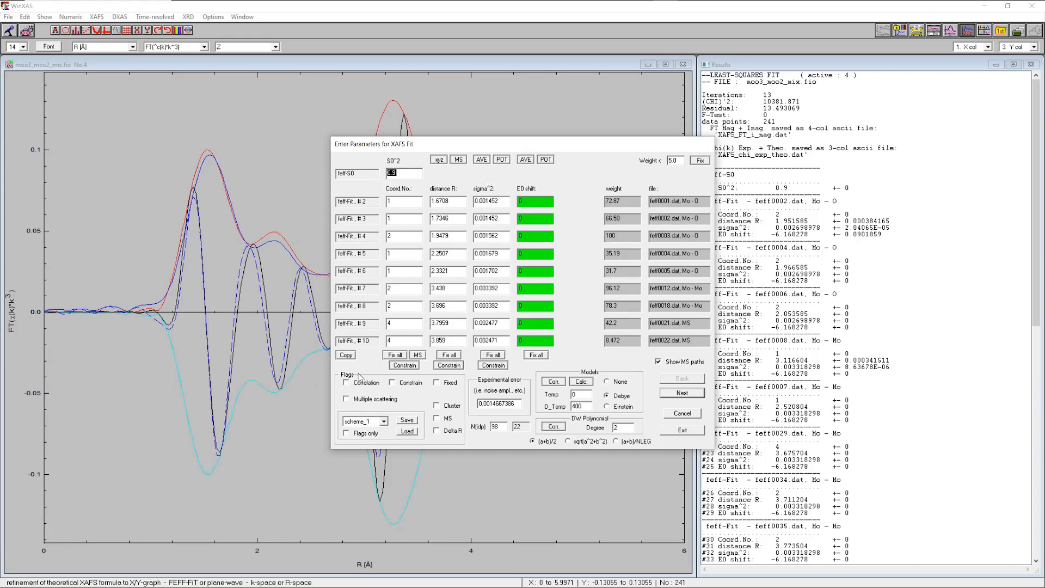
# Fix S0² and all coordination numbers
pyautogui.click(451, 384)
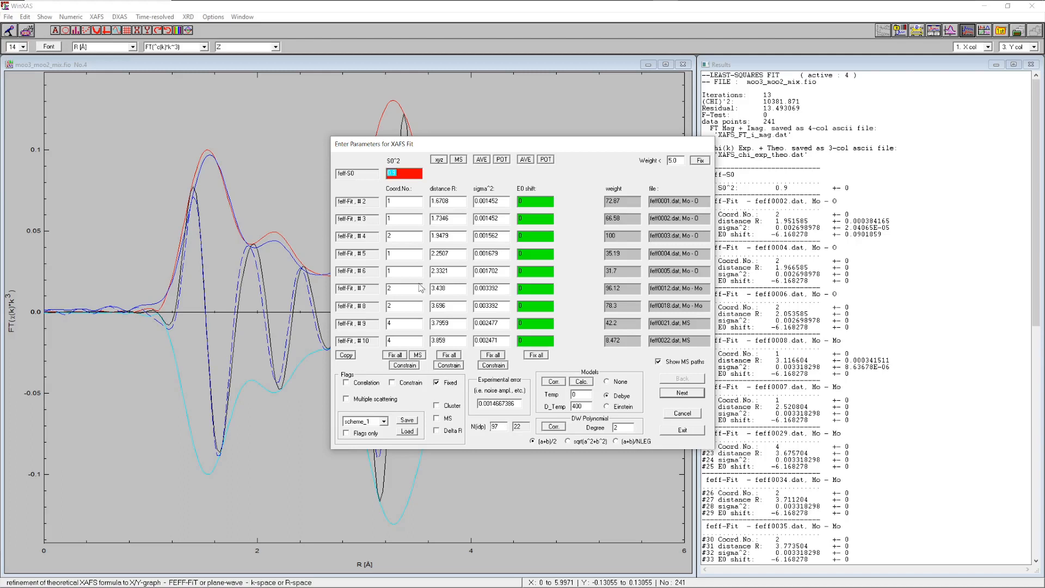
pyautogui.click(395, 355)
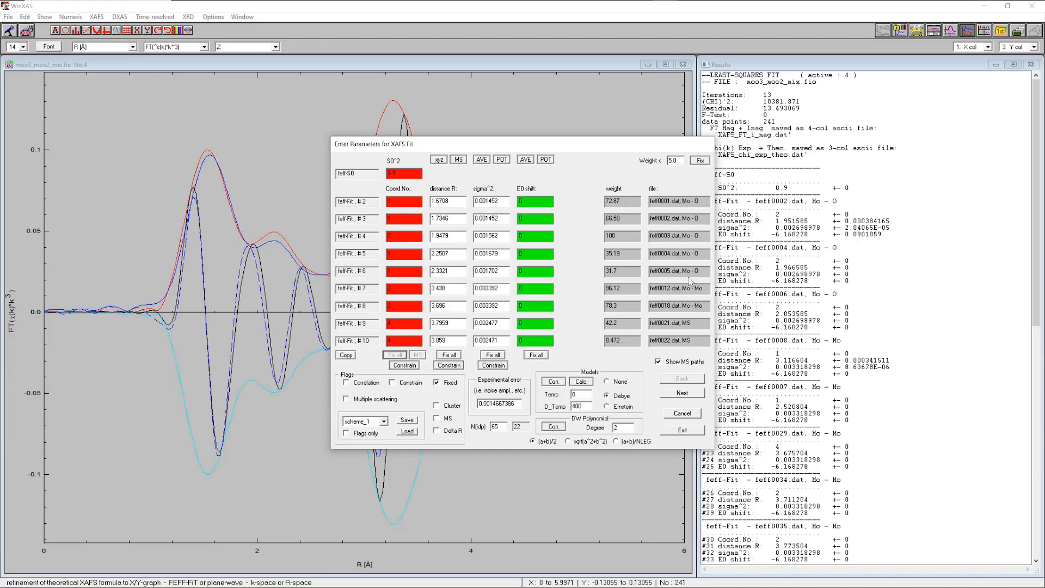
# Correlate the sigma² of paths #3 to #6 to path #2's sigma² with factor 1
pyautogui.click(492, 201)
pyautogui.click(359, 384)
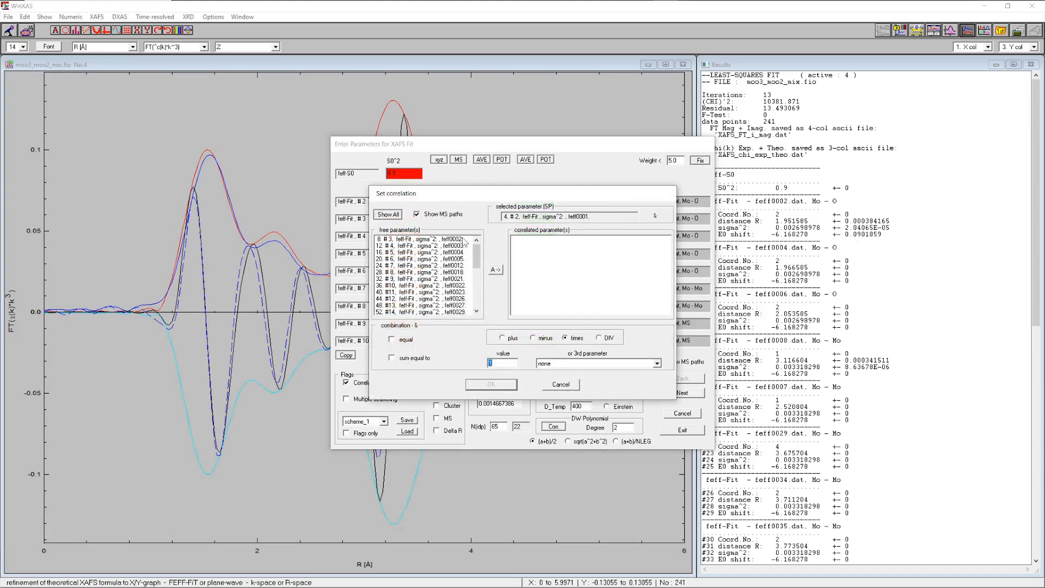
pyautogui.moveTo(462, 239); pyautogui.dragTo(461, 261)
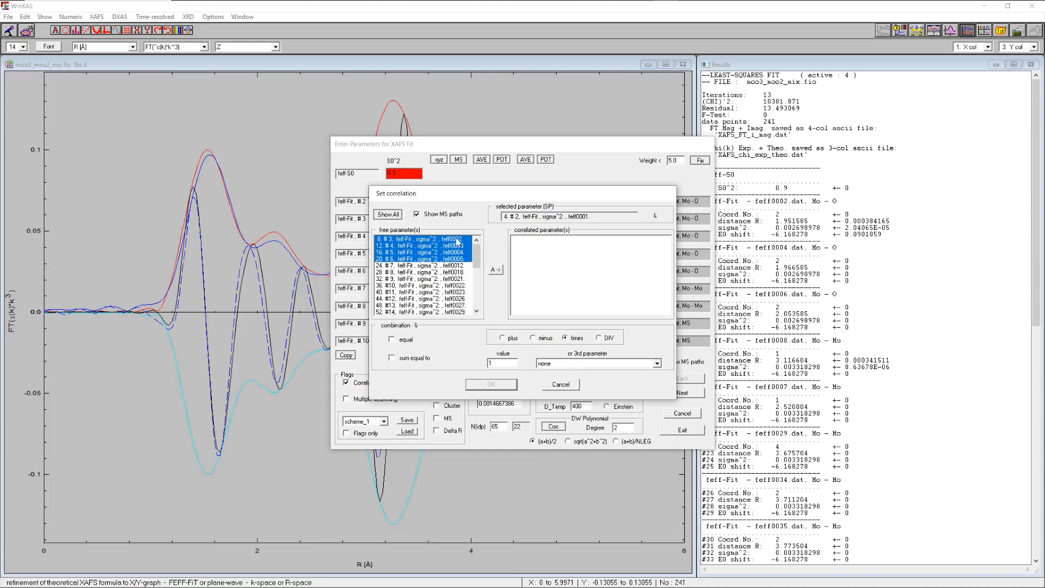
pyautogui.click(496, 271)
pyautogui.click(491, 385)
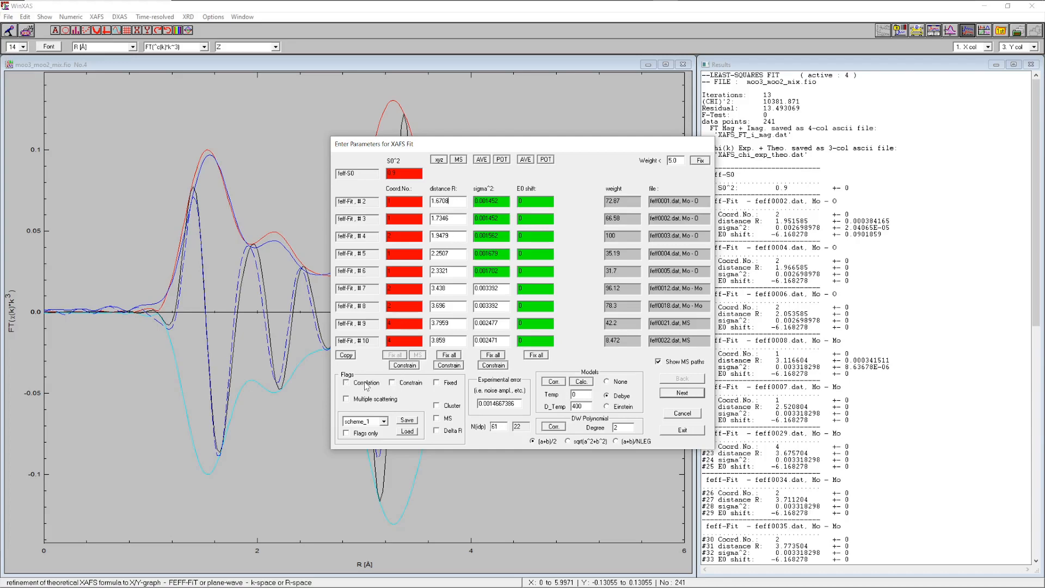
# Correlate the distances of paths #3 to #6 to path #2's distance with factor 1
pyautogui.click(365, 385)
pyautogui.moveTo(454, 240); pyautogui.dragTo(454, 260)
pyautogui.click(496, 270)
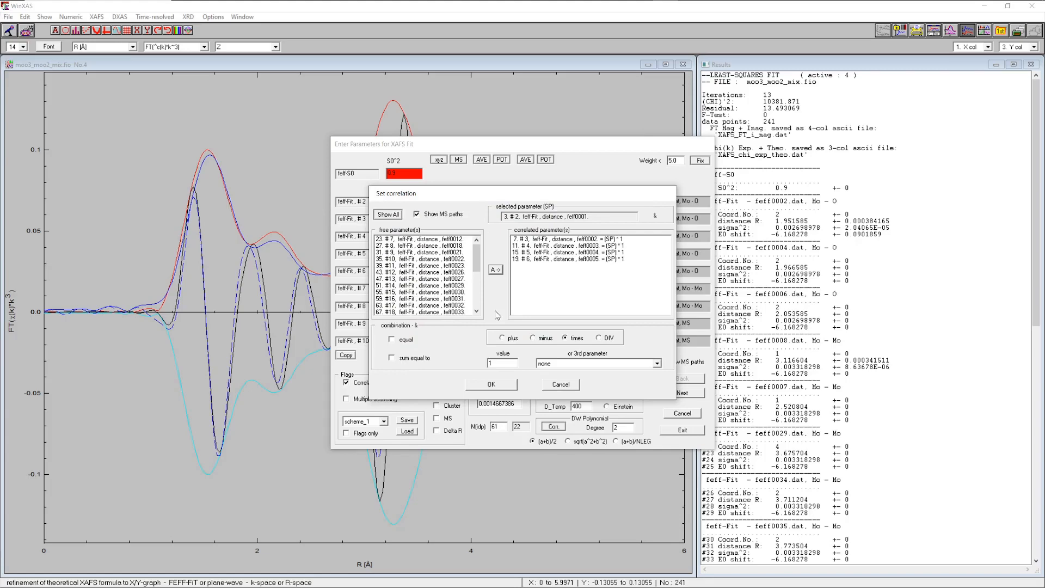
pyautogui.click(491, 384)
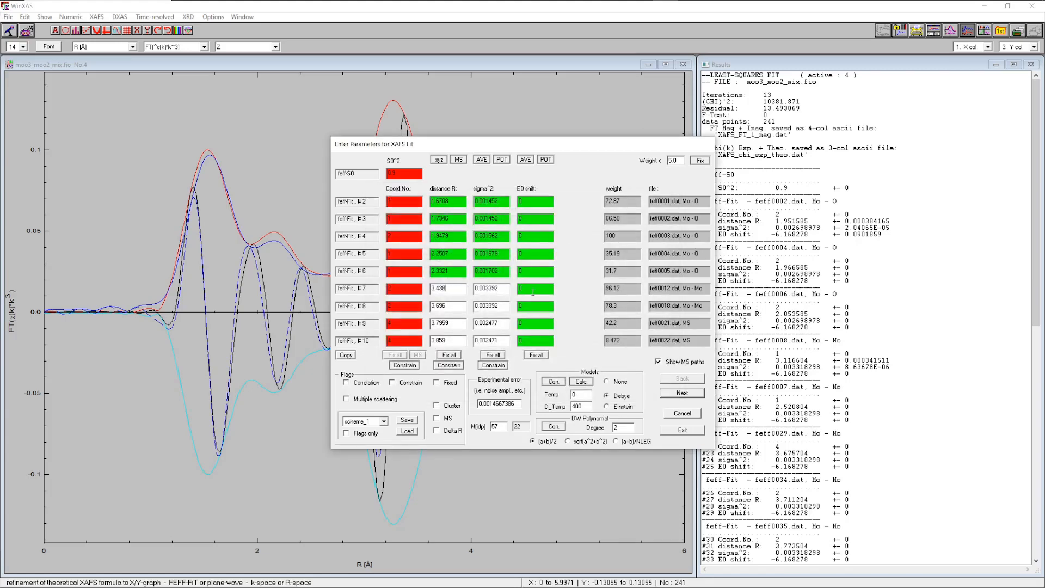
# Correlate the distances of all longer paths from feff0018 onward to path #7's distance
pyautogui.click(361, 384)
pyautogui.click(445, 241)
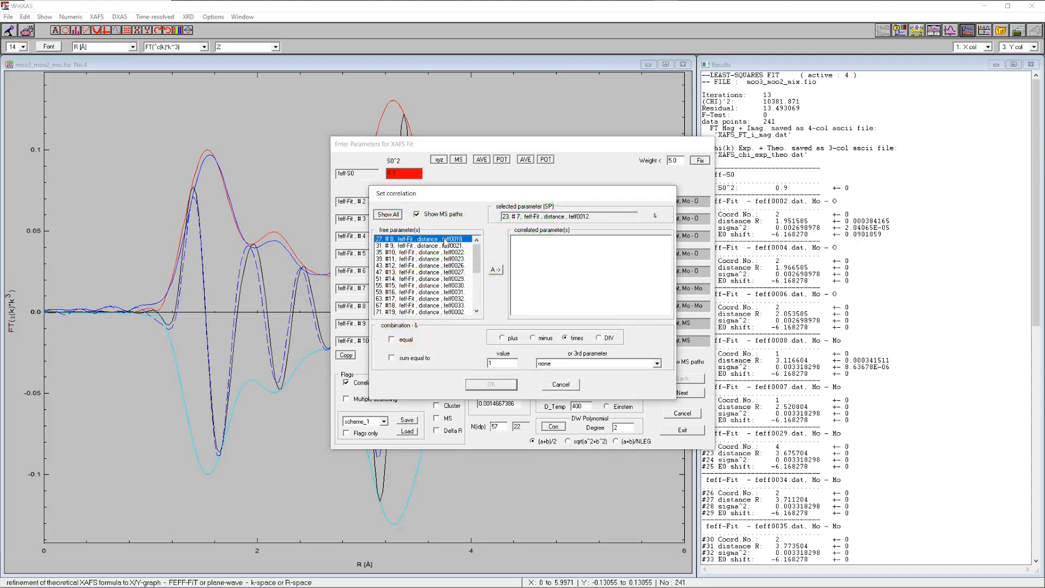
pyautogui.hotkey('shift', 'Down')
pyautogui.hotkey('shift', 'Down')
pyautogui.hotkey('shift', 'Down')
pyautogui.hotkey('shift', 'Down')
pyautogui.hotkey('shift', 'Down')
pyautogui.hotkey('shift', 'Down')
pyautogui.hotkey('shift', 'Down')
pyautogui.hotkey('shift', 'Down')
pyautogui.hotkey('shift', 'Down')
pyautogui.hotkey('shift', 'Down')
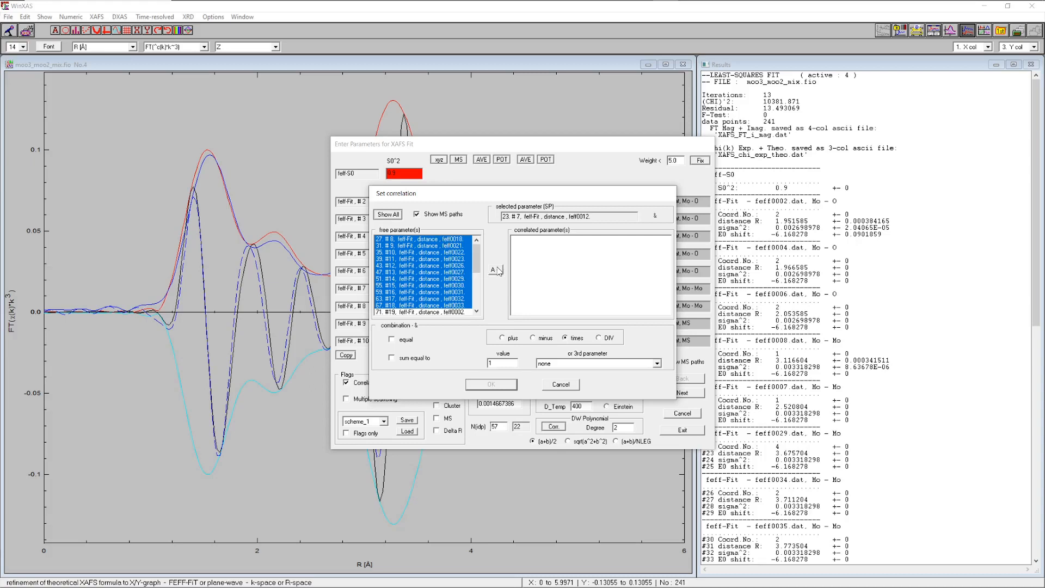
pyautogui.moveTo(476, 259); pyautogui.dragTo(477, 276)
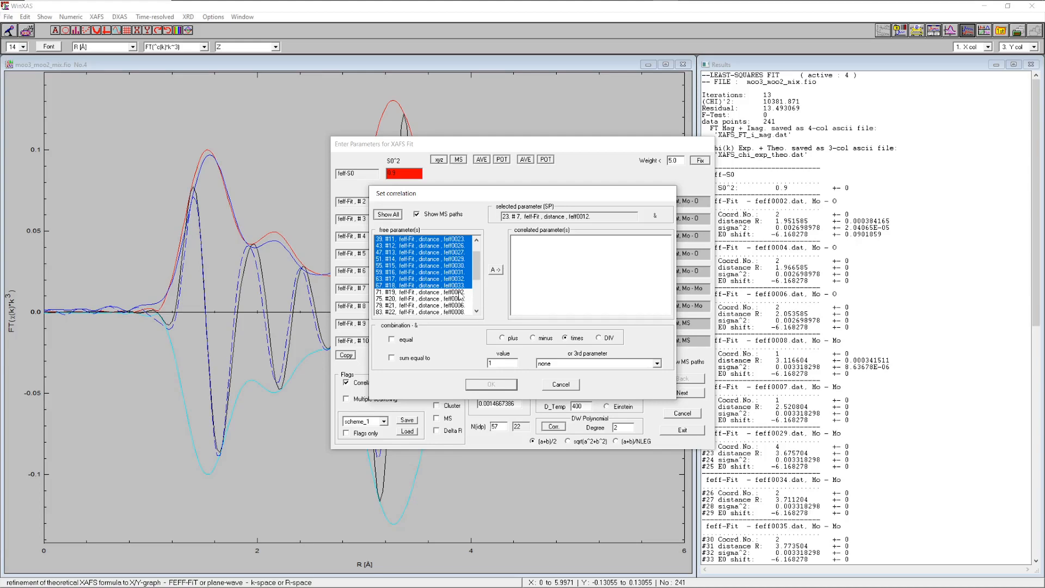
pyautogui.click(496, 272)
pyautogui.click(490, 385)
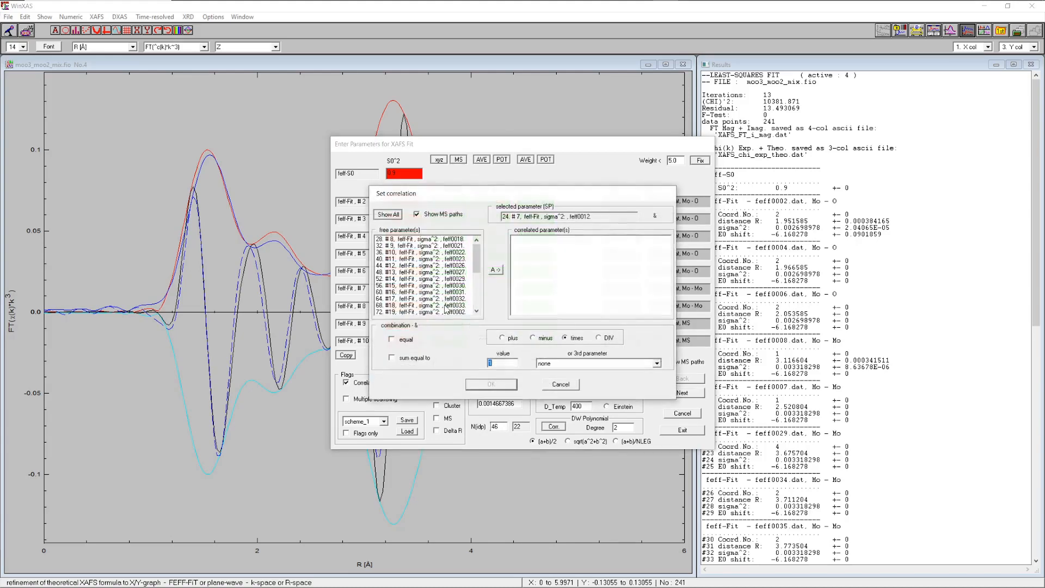
# Correlate the sigma² of all longer paths from feff0018 onward to path #7's sigma², then go to the next parameter page
pyautogui.click(365, 384)
pyautogui.click(453, 239)
pyautogui.moveTo(452, 241); pyautogui.dragTo(452, 306)
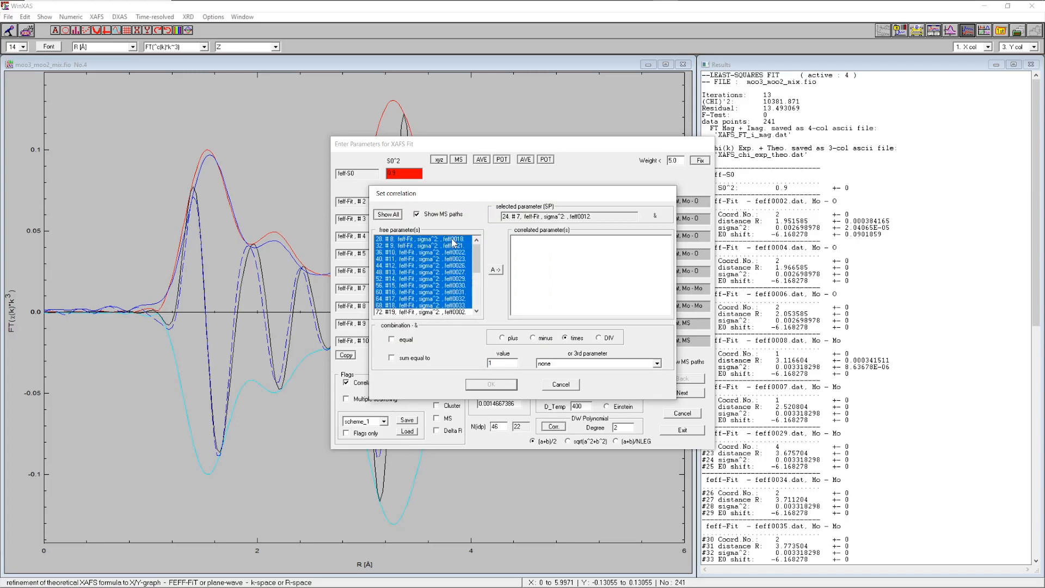
pyautogui.click(493, 268)
pyautogui.click(491, 383)
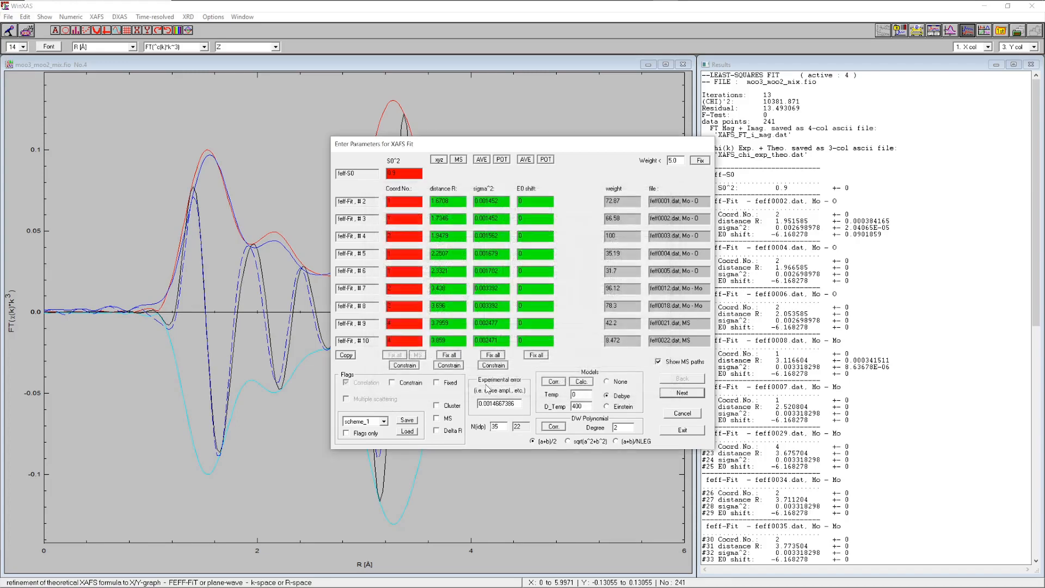
pyautogui.click(680, 392)
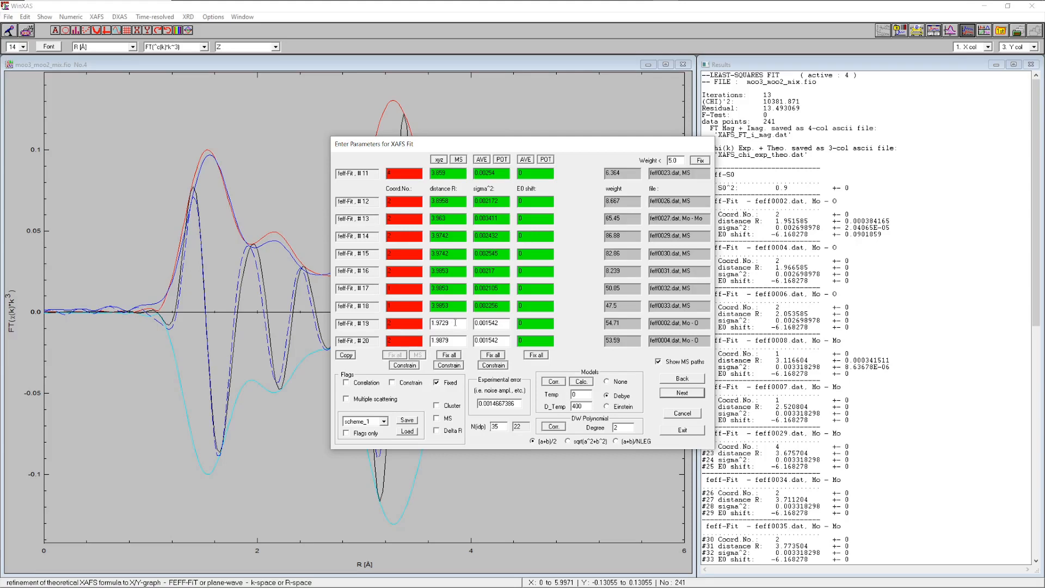
# Correlate the distances of paths #20 and #21 (feff0004, feff0006) to path #19's distance with factor 1
pyautogui.click(367, 385)
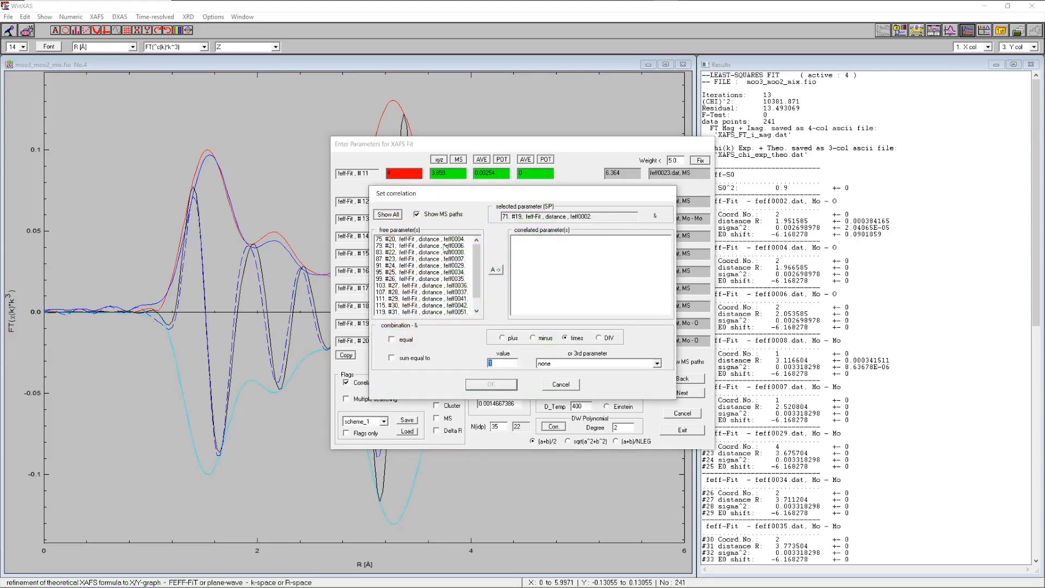
pyautogui.moveTo(435, 239); pyautogui.dragTo(438, 245)
pyautogui.click(496, 270)
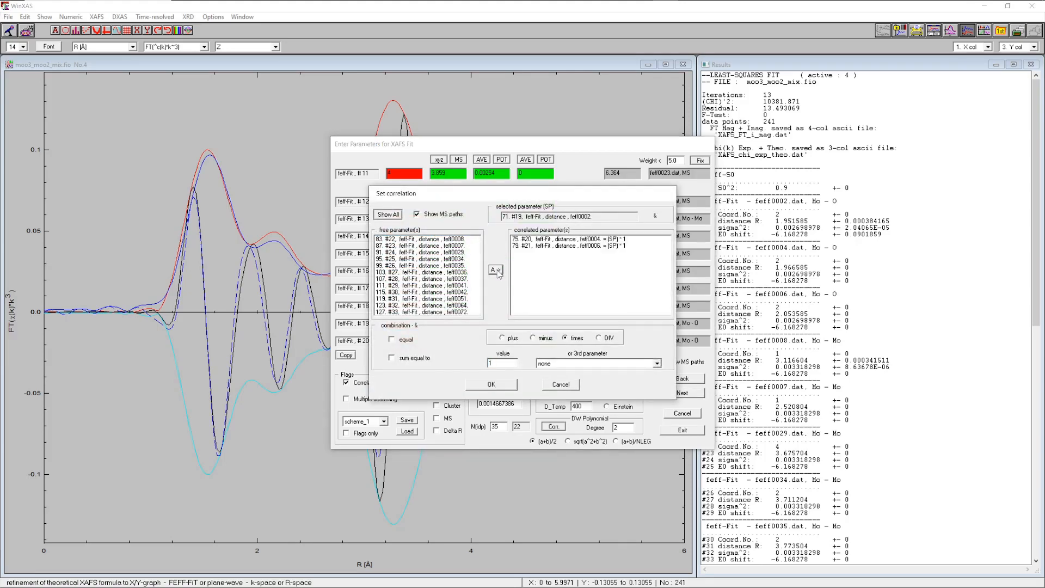
pyautogui.click(491, 384)
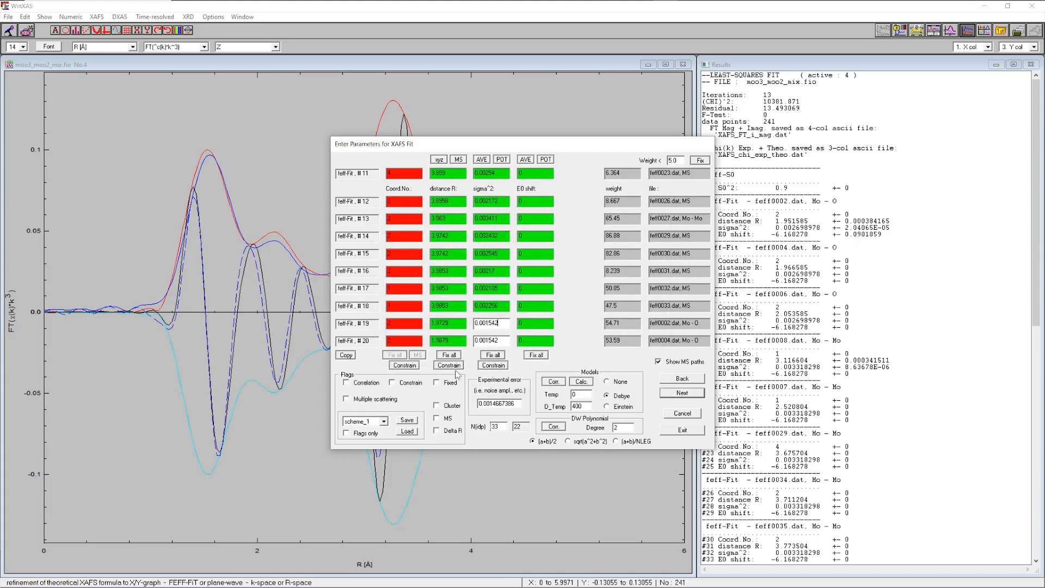
# Correlate the sigma² of paths #20 and #21 to path #19's sigma² with factor 1
pyautogui.click(371, 383)
pyautogui.click(445, 240)
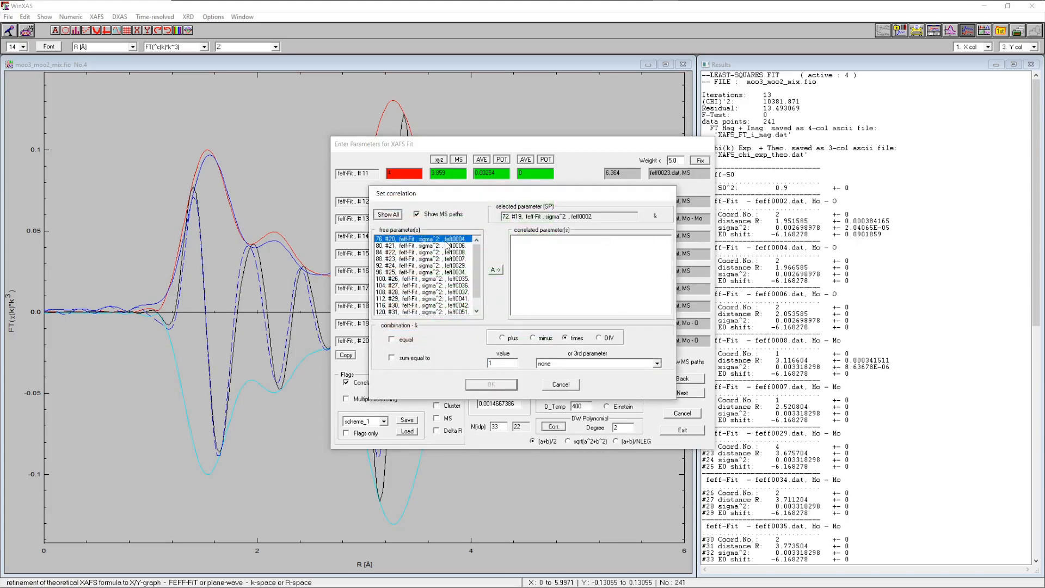
pyautogui.moveTo(445, 243); pyautogui.dragTo(446, 248)
pyautogui.click(496, 270)
pyautogui.click(481, 385)
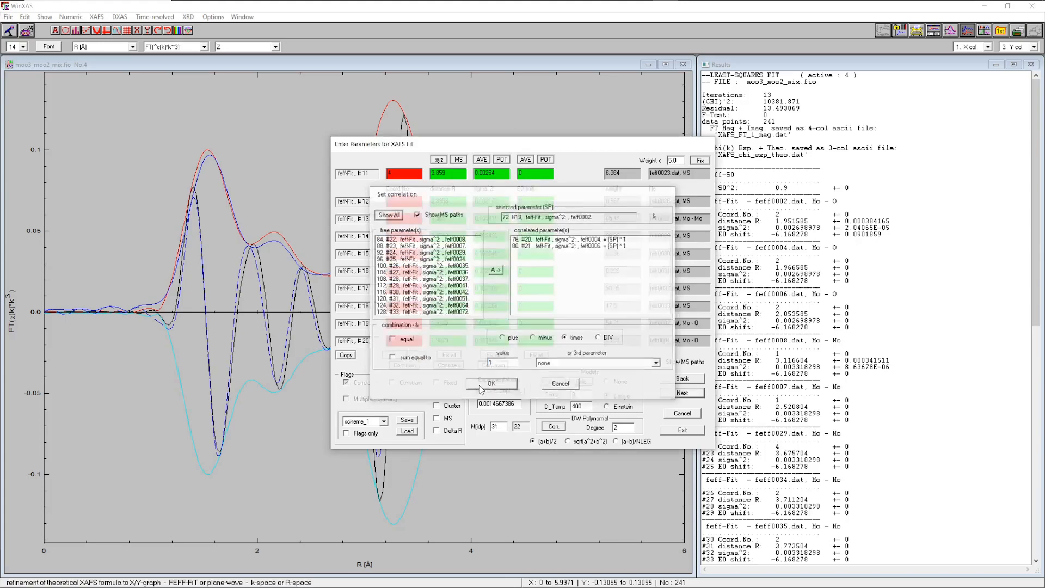
# On the next parameter page, correlate the distances of all paths from #23 onward to path #22's distance
pyautogui.click(664, 391)
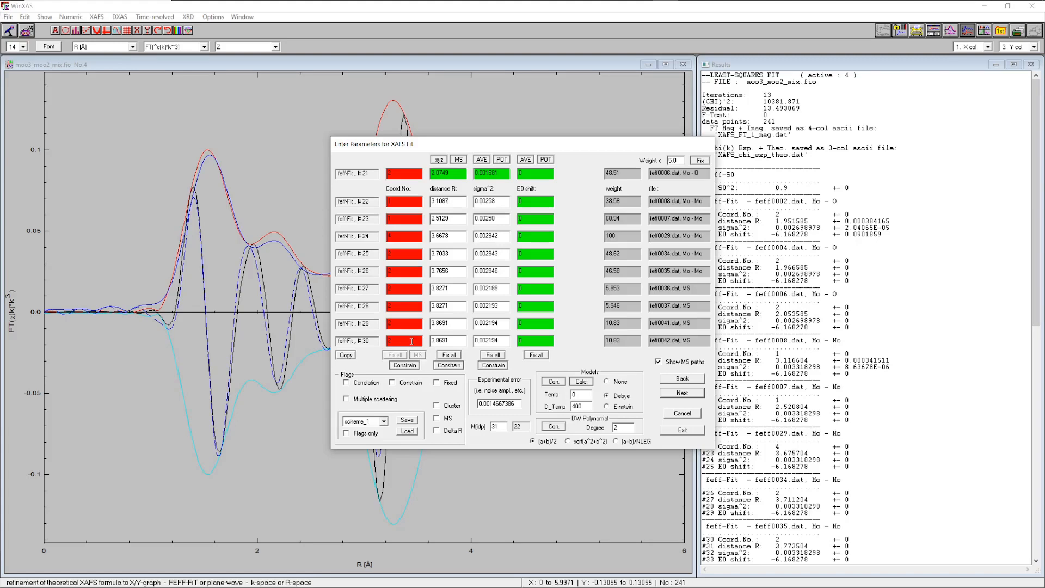
pyautogui.click(367, 384)
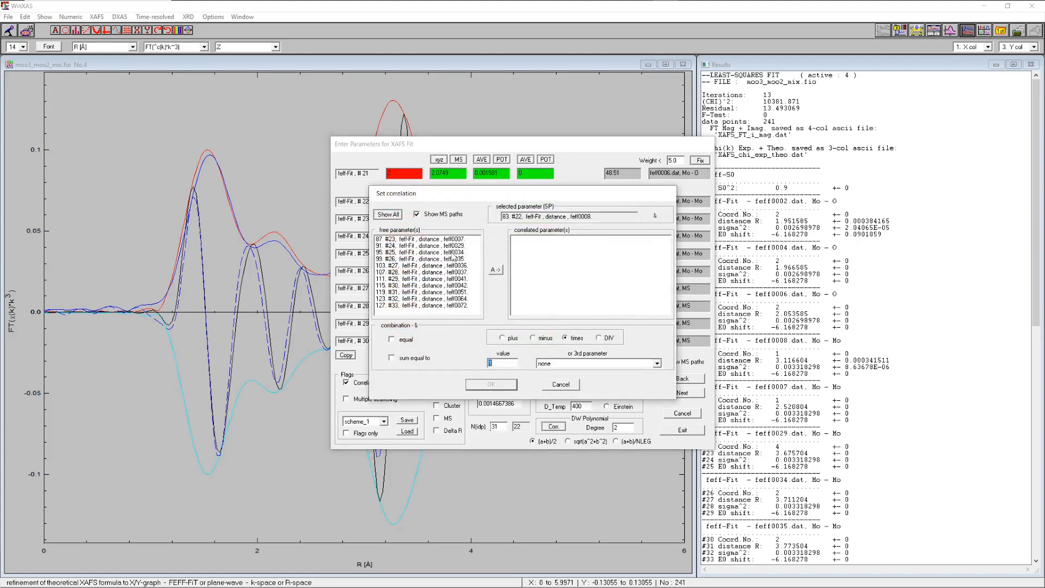
pyautogui.moveTo(443, 239); pyautogui.dragTo(456, 321)
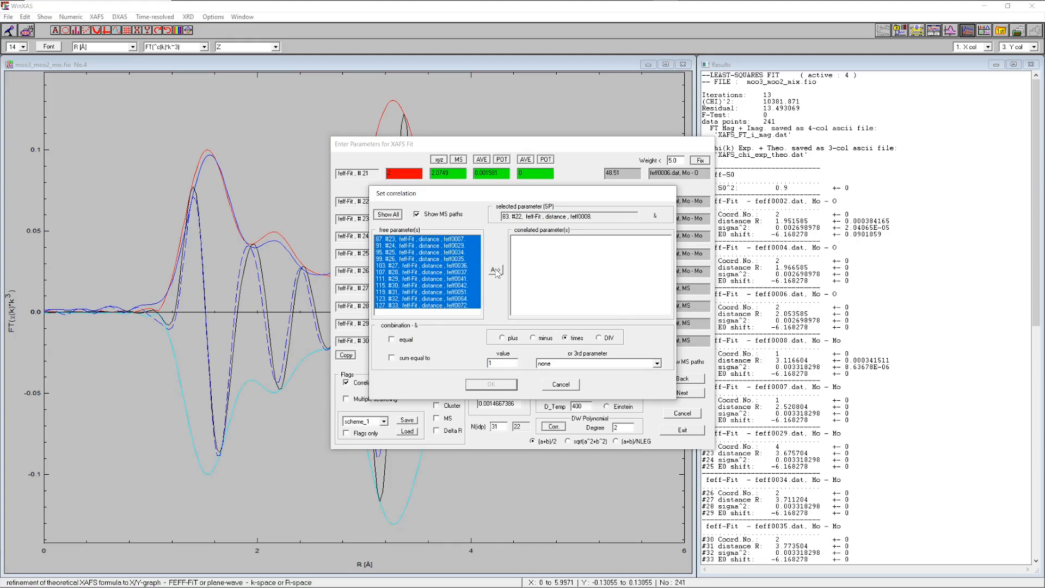
pyautogui.click(495, 270)
pyautogui.click(491, 384)
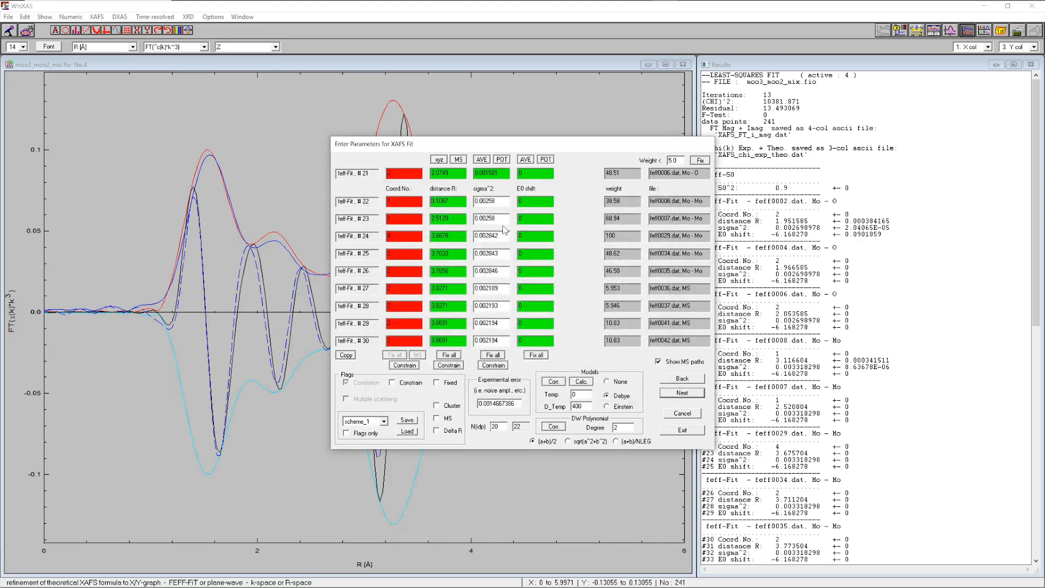
# Correlate the sigma² of all paths from #23 onward to path #22's sigma²
pyautogui.click(367, 384)
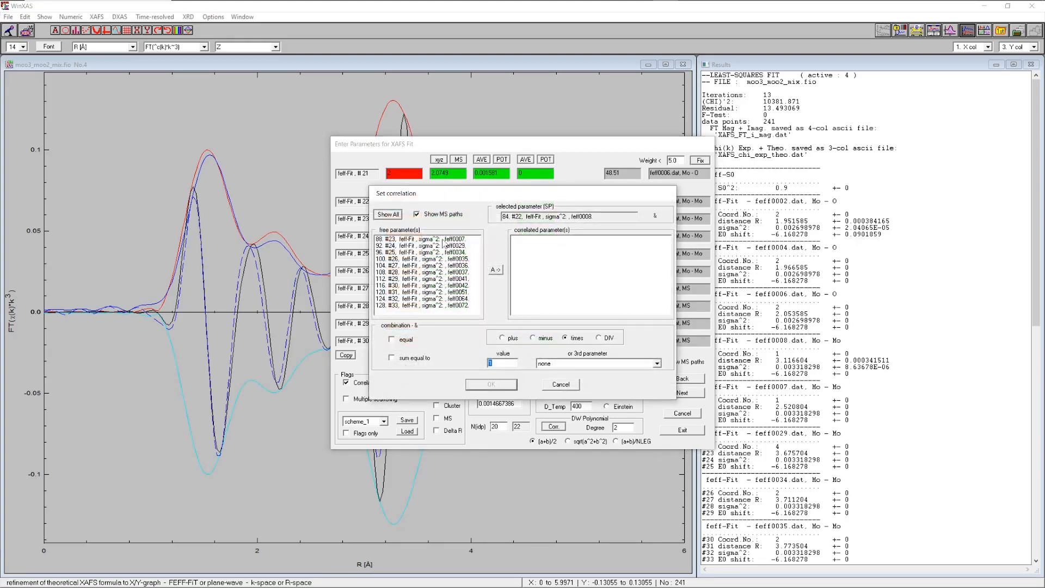
pyautogui.moveTo(443, 243); pyautogui.dragTo(445, 329)
pyautogui.click(495, 270)
pyautogui.click(500, 384)
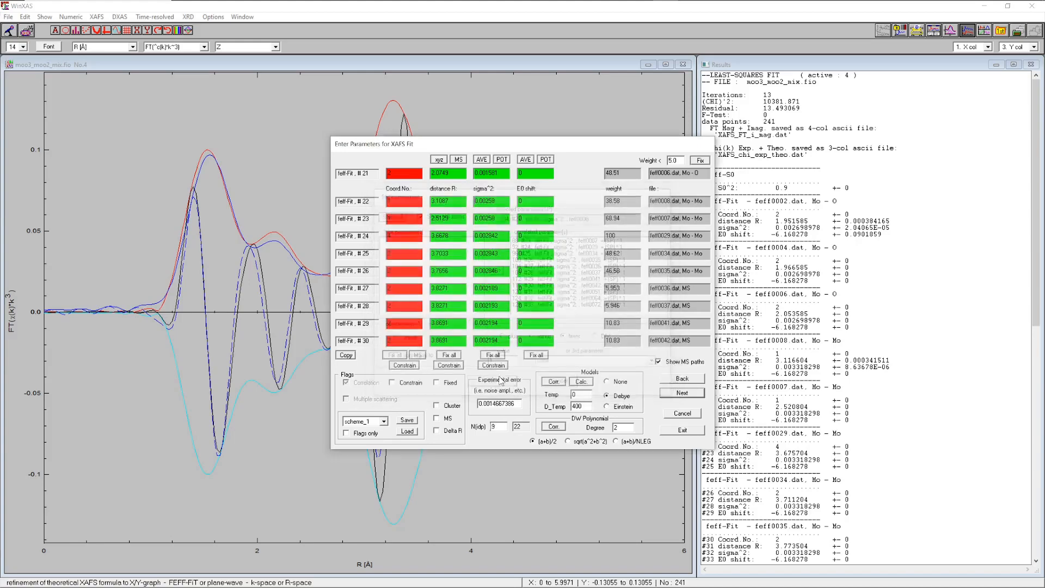
# Switch the distances to Delta R refinement, run the fit and accept the result
pyautogui.click(437, 430)
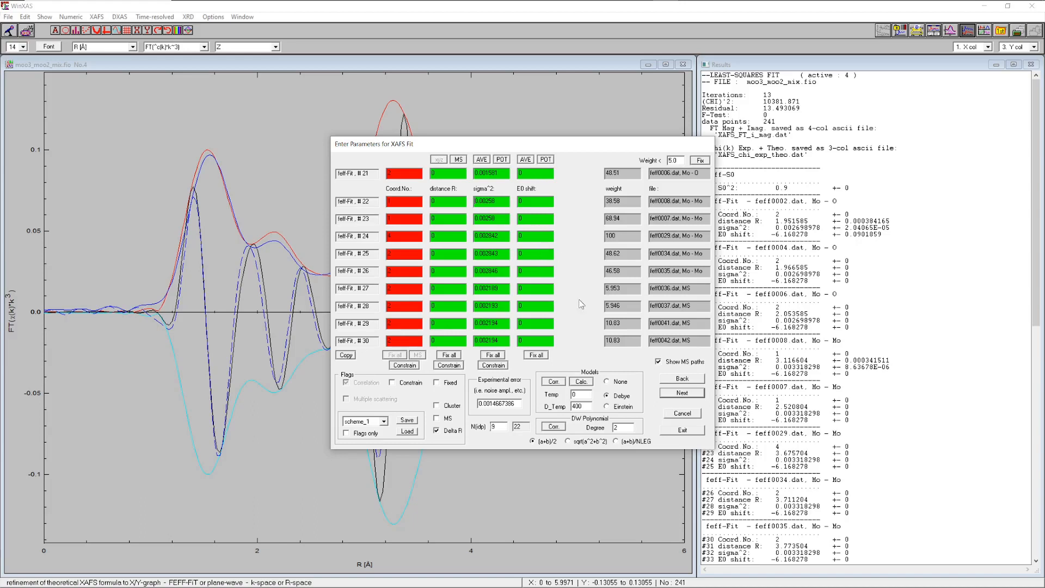
pyautogui.click(682, 430)
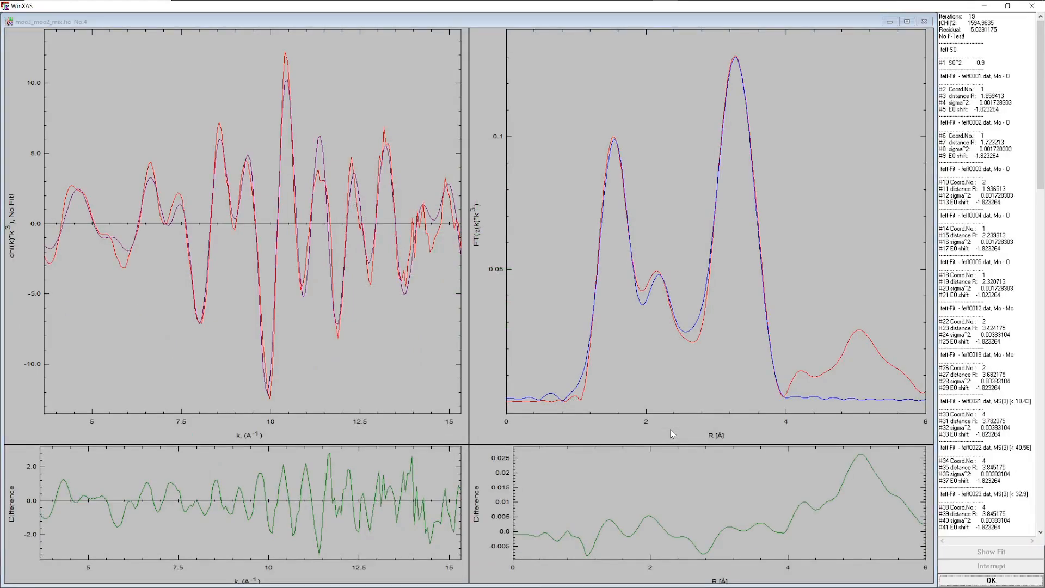
pyautogui.click(976, 584)
# Toggle the display of individual path contributions in the Fourier transform plot on and off
pyautogui.click(564, 343)
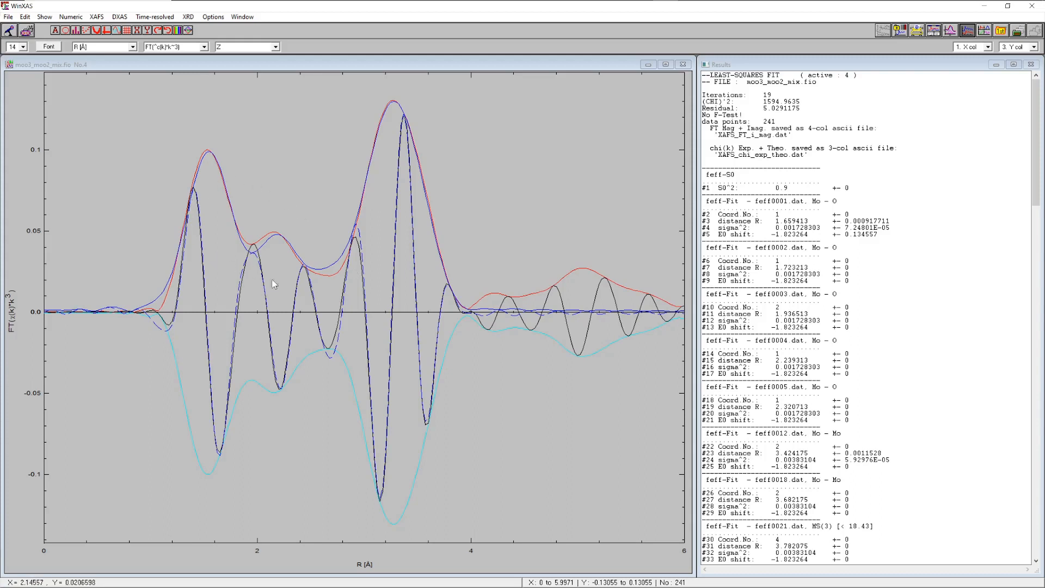
pyautogui.click(951, 31)
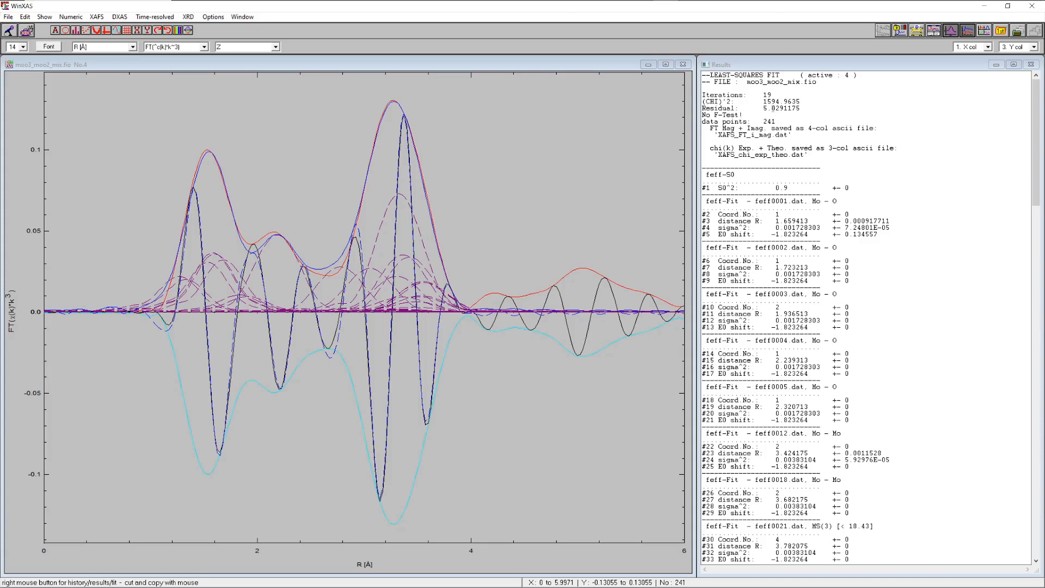
pyautogui.click(950, 31)
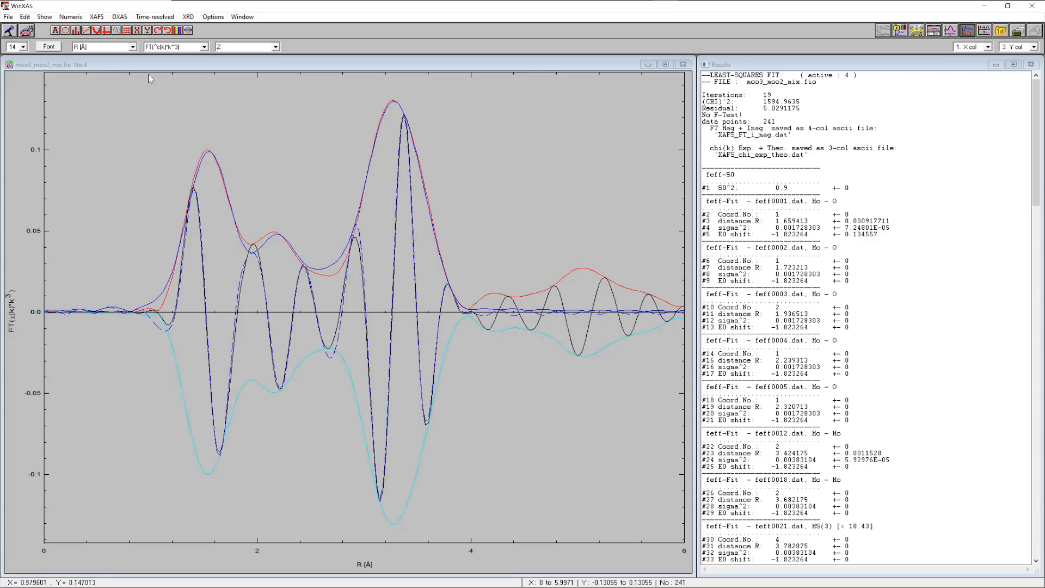
# Rerun the EXAFS refinement keeping all flags from the previous fit, stop it, and request confidence limits and F tests
pyautogui.click(96, 17)
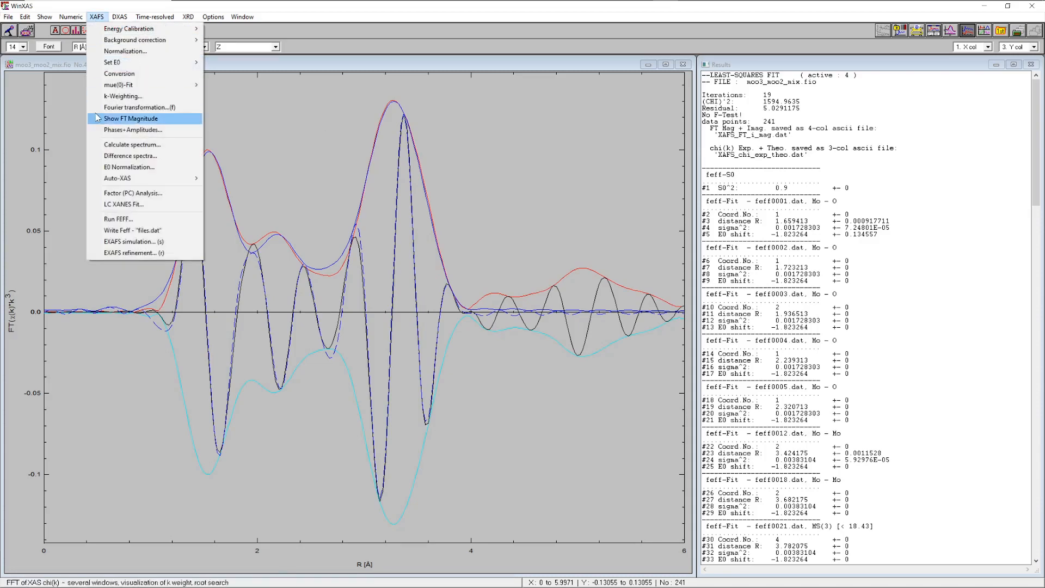
pyautogui.click(116, 253)
pyautogui.click(453, 401)
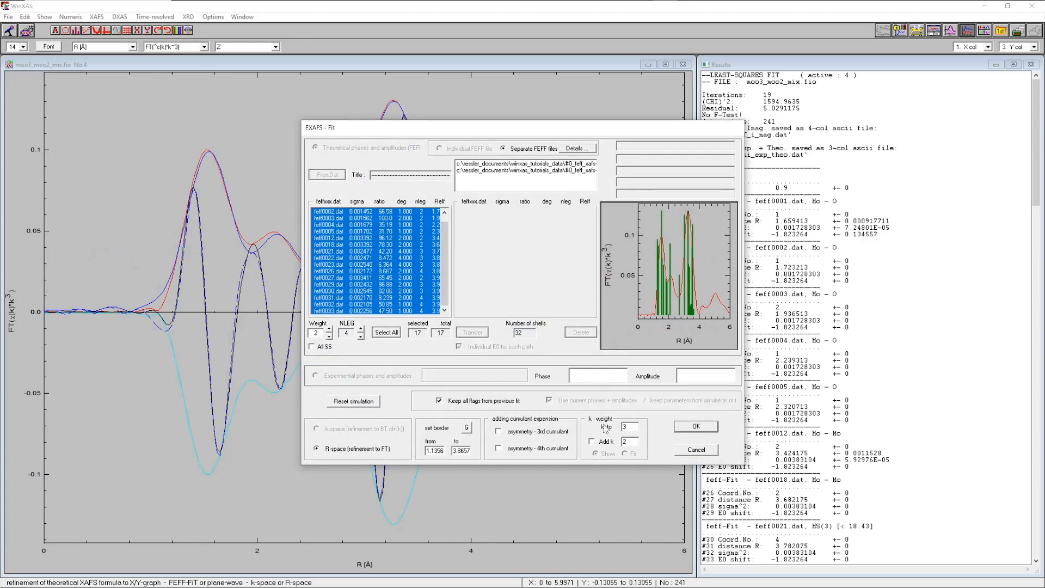
pyautogui.click(696, 427)
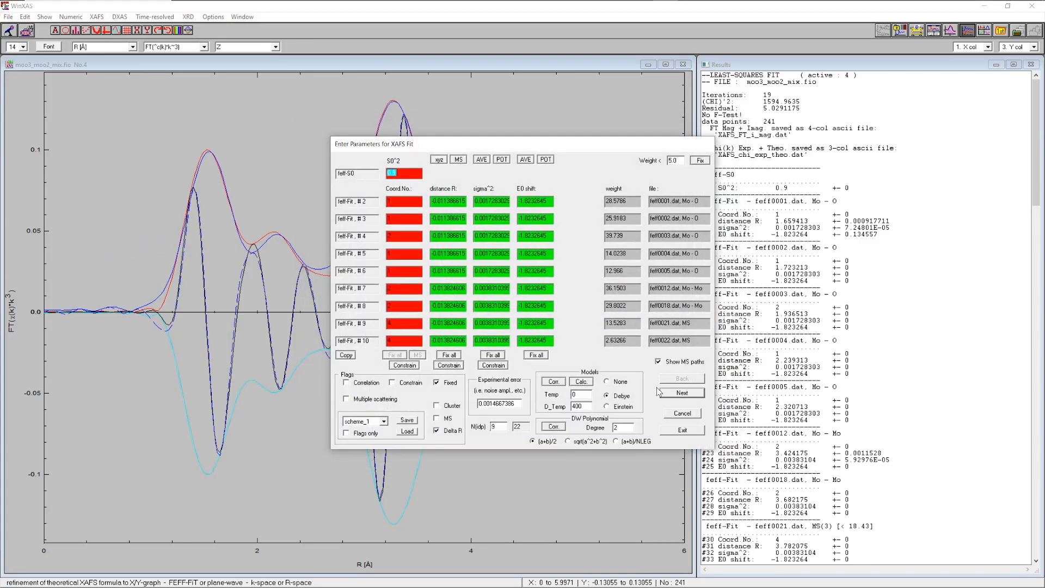
pyautogui.click(682, 430)
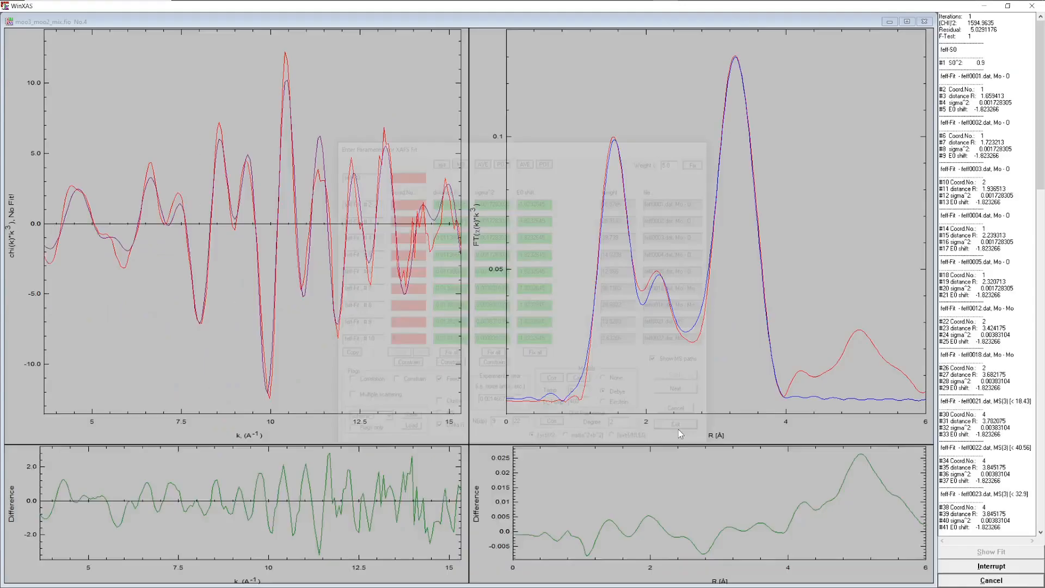
pyautogui.click(959, 581)
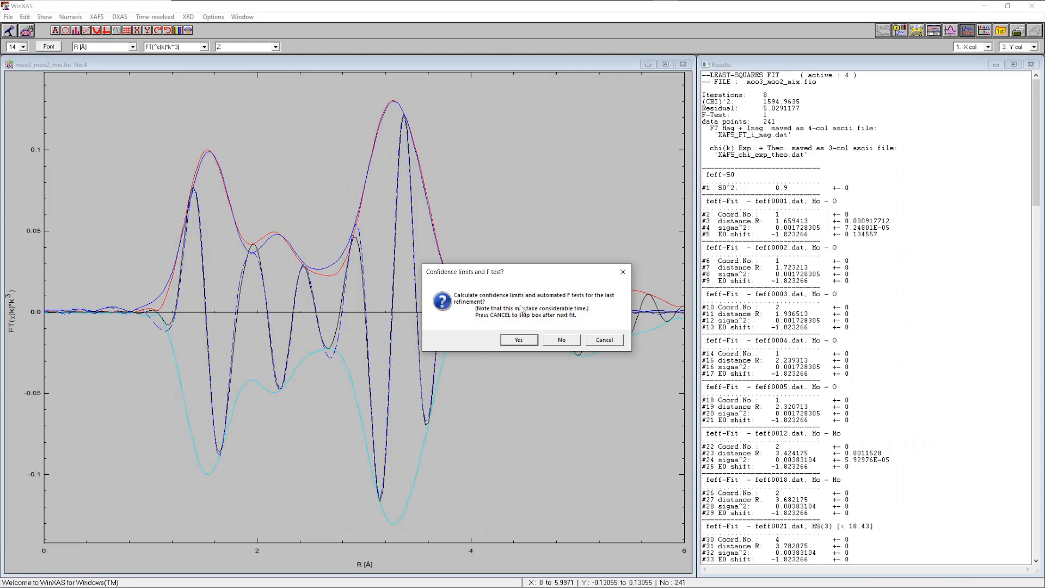
pyautogui.click(519, 340)
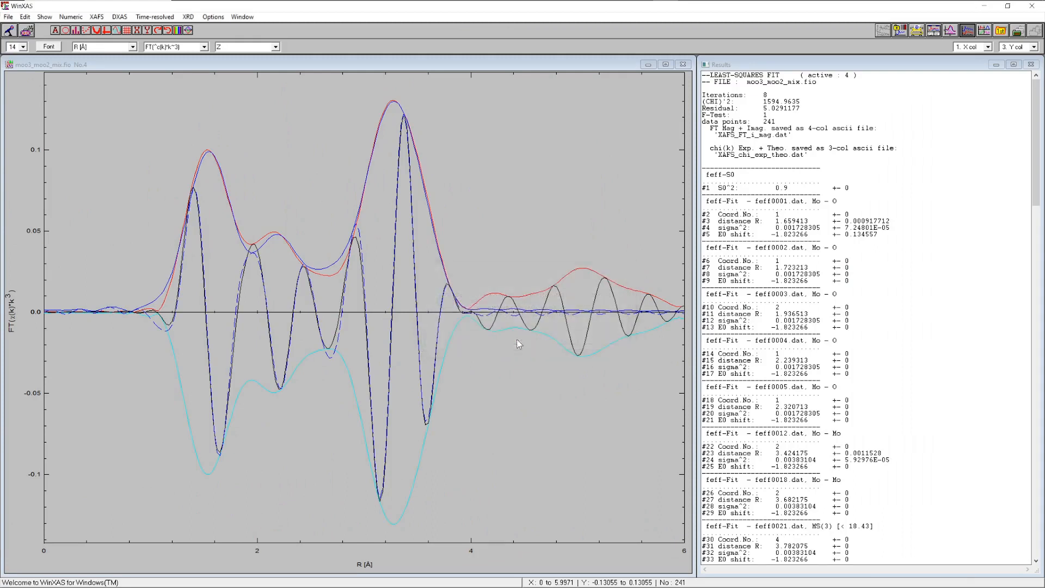